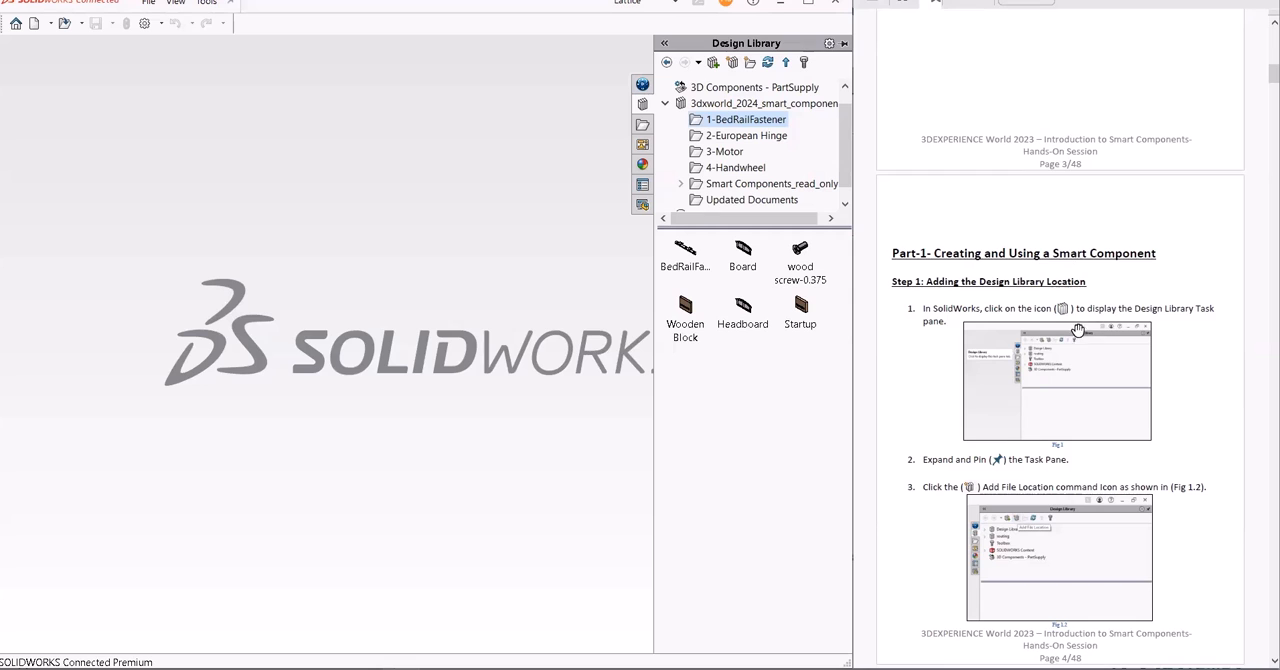
- Open the Startup assembly from the 1-BedRailFastener folder of the design library
{"action": "scroll", "coordinate": [1063, 326], "scroll_direction": "down", "scroll_amount": 4}
{"action": "scroll", "coordinate": [1063, 326], "scroll_direction": "down", "scroll_amount": 4}
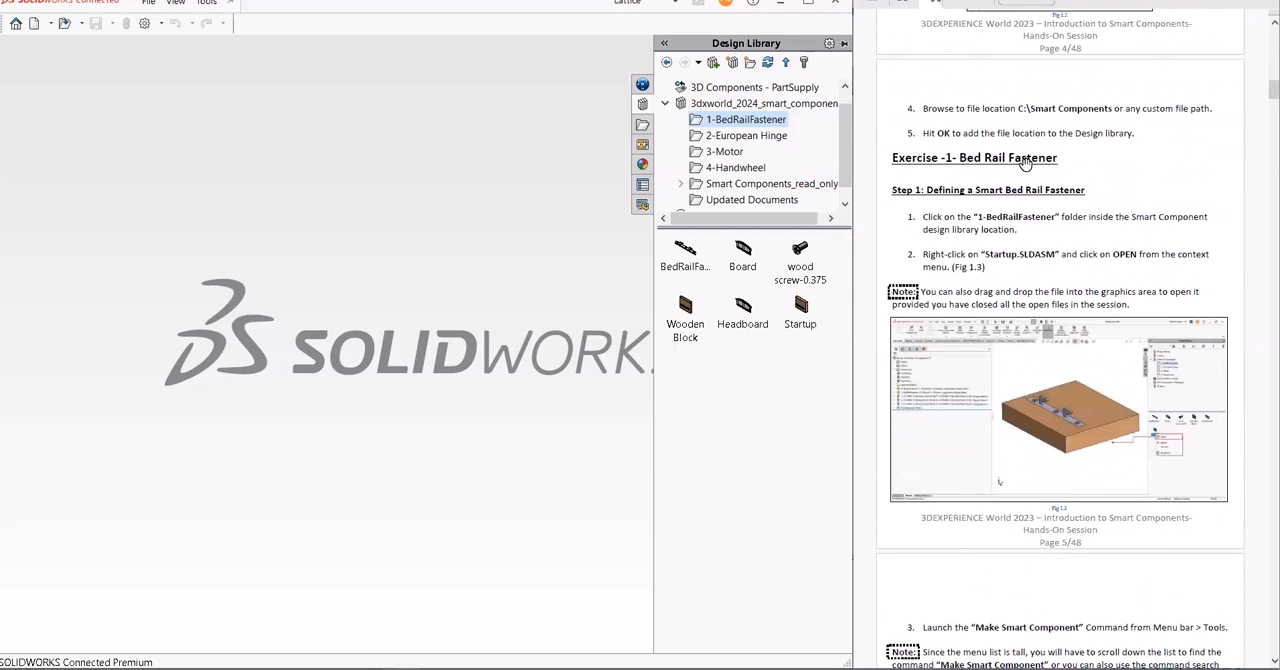
{"action": "left_click", "coordinate": [802, 310]}
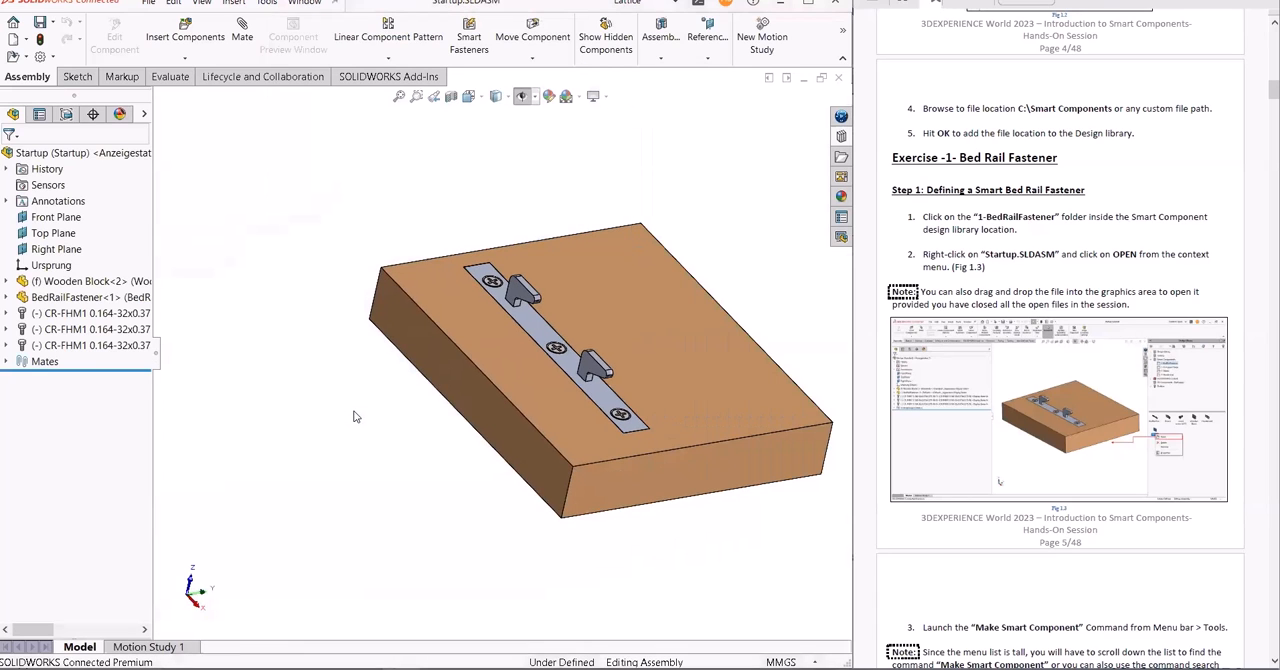
- Examine the assembly's components by highlighting the Wooden Block, the BedRailFastener and each of the three CR-FHM1 screws
{"action": "middle_click_drag", "start_coordinate": [805, 212], "coordinate": [678, 192], "text": "ctrl"}
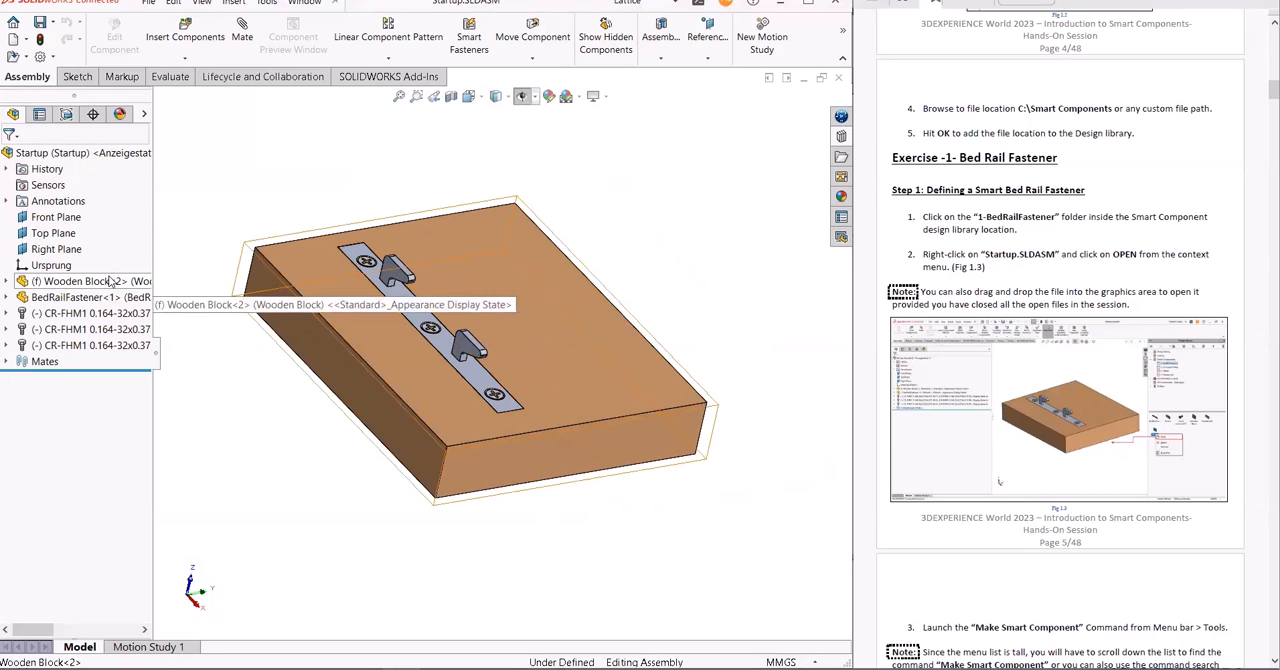
{"action": "left_click", "coordinate": [112, 282]}
{"action": "left_click", "coordinate": [112, 298]}
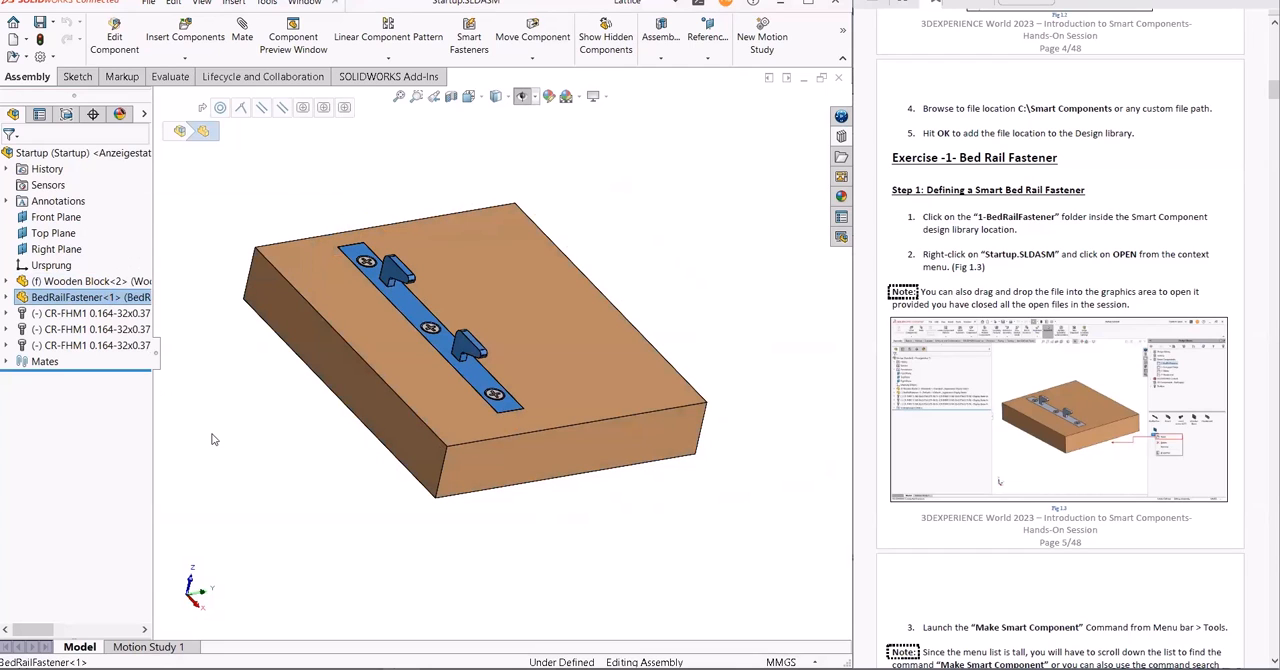
{"action": "left_click", "coordinate": [116, 314]}
{"action": "left_click", "coordinate": [118, 329]}
{"action": "left_click", "coordinate": [122, 346]}
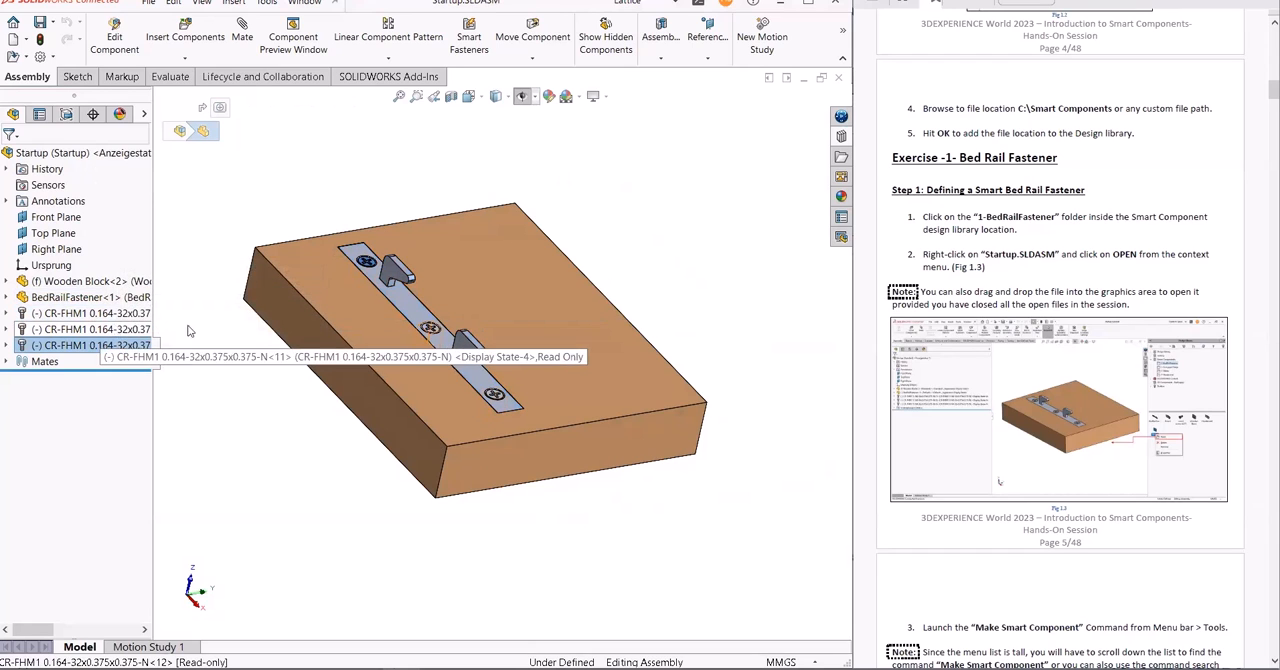
- Hide the BedRailFastener and the three CR-FHM1 screws in the assembly
{"action": "left_click", "coordinate": [94, 298]}
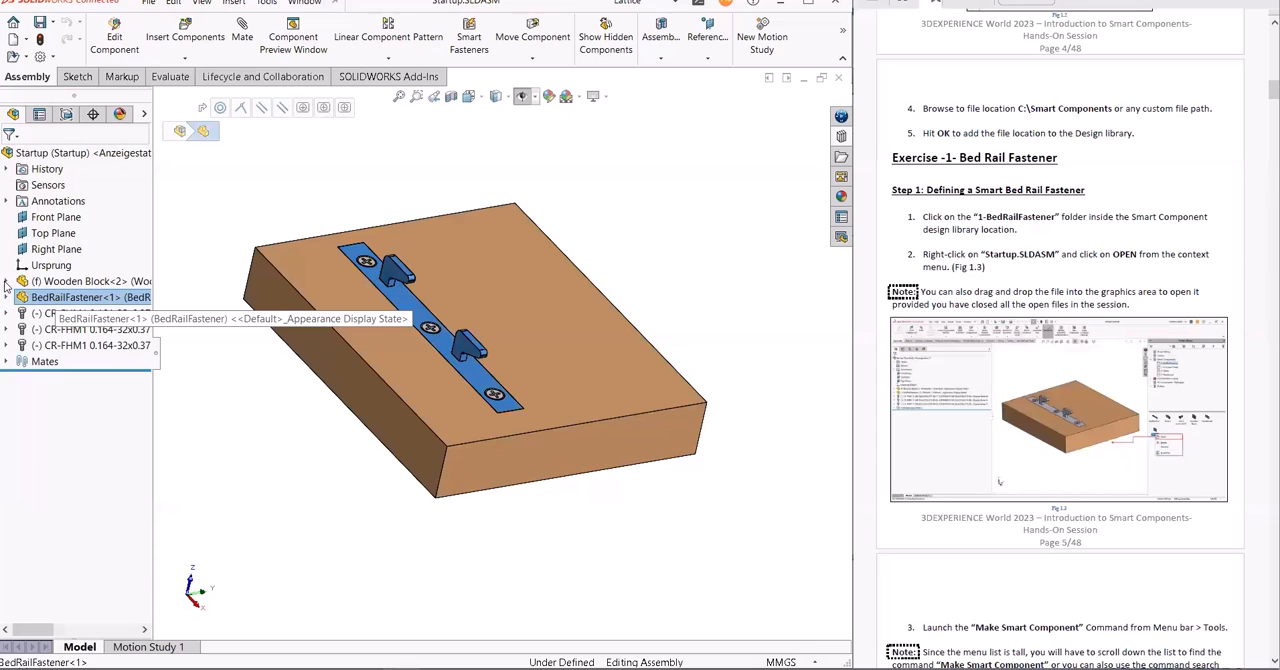
{"action": "right_click", "coordinate": [72, 300]}
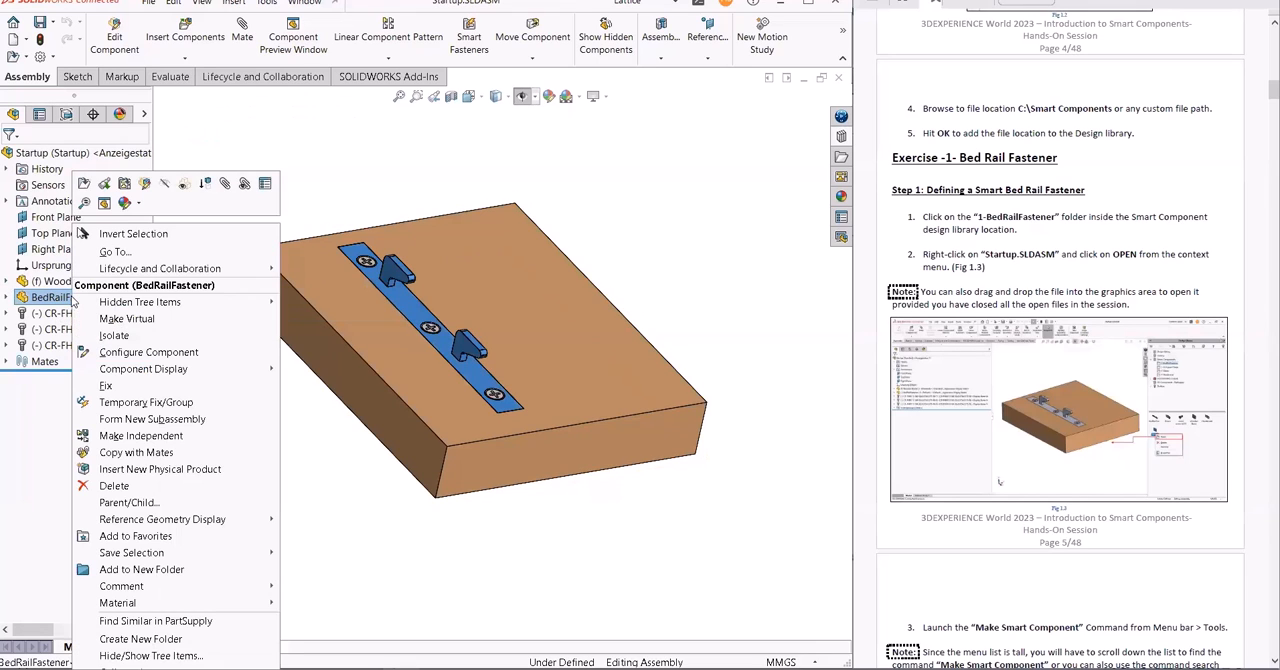
{"action": "left_click", "coordinate": [165, 186]}
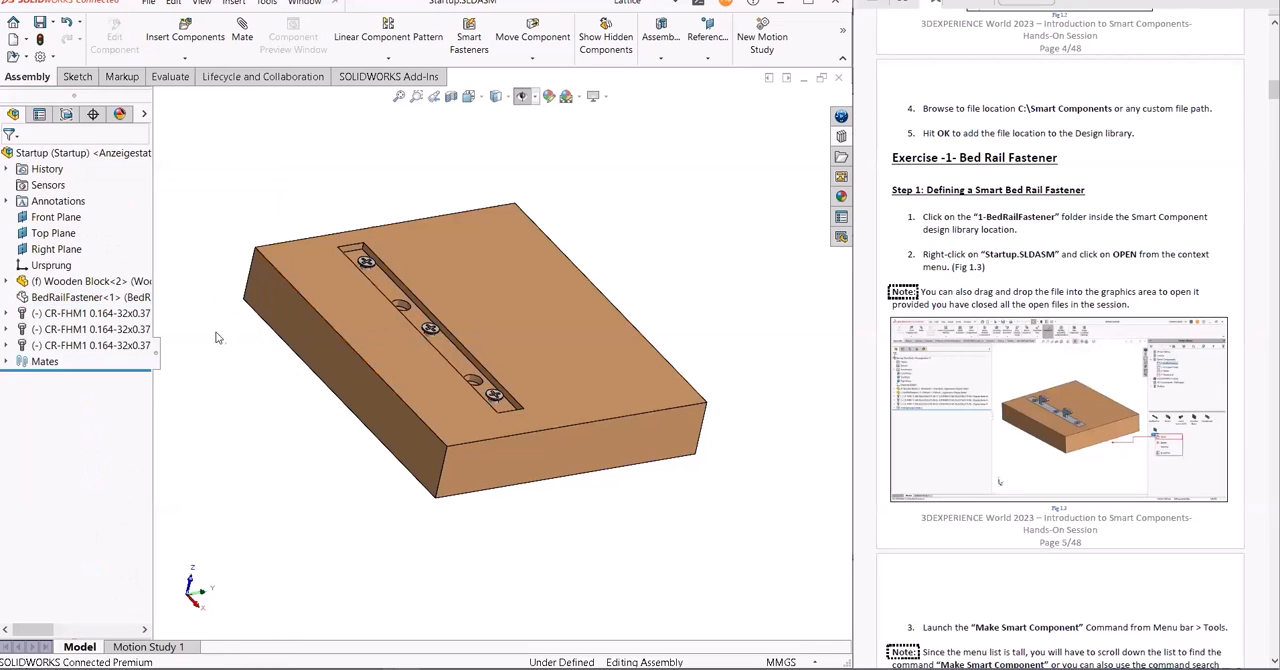
{"action": "left_click", "coordinate": [96, 314]}
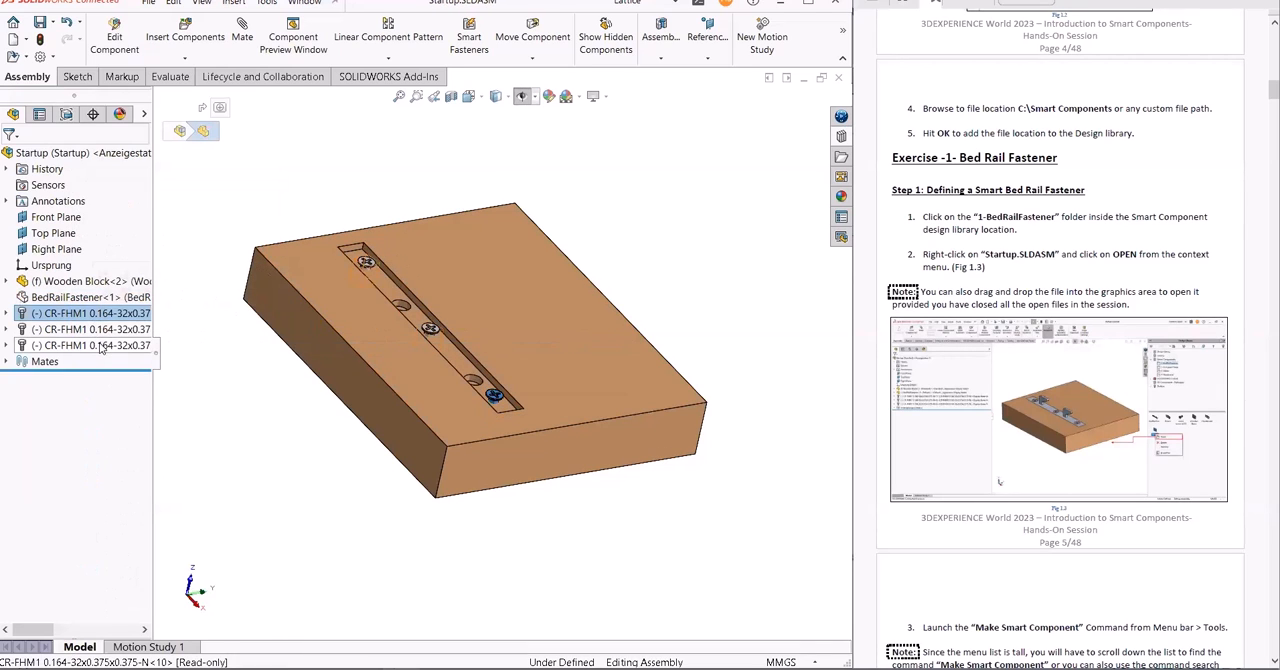
{"action": "left_click", "coordinate": [100, 345], "text": "shift"}
{"action": "right_click", "coordinate": [100, 347]}
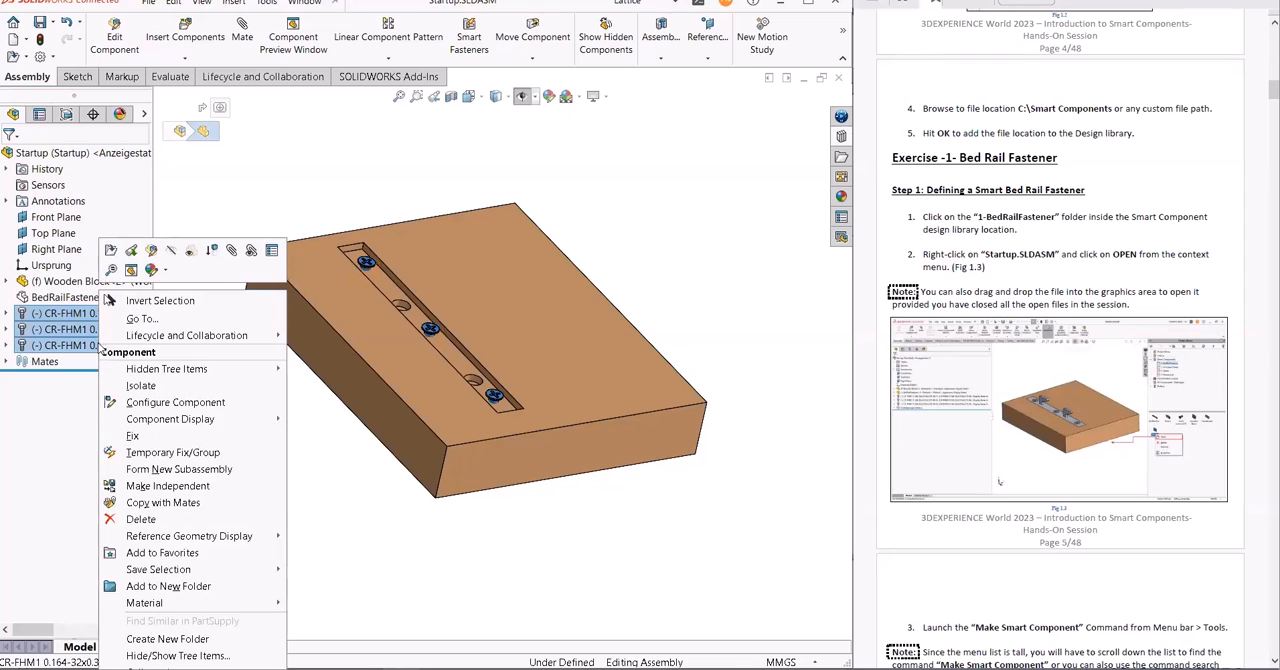
{"action": "left_click", "coordinate": [170, 251]}
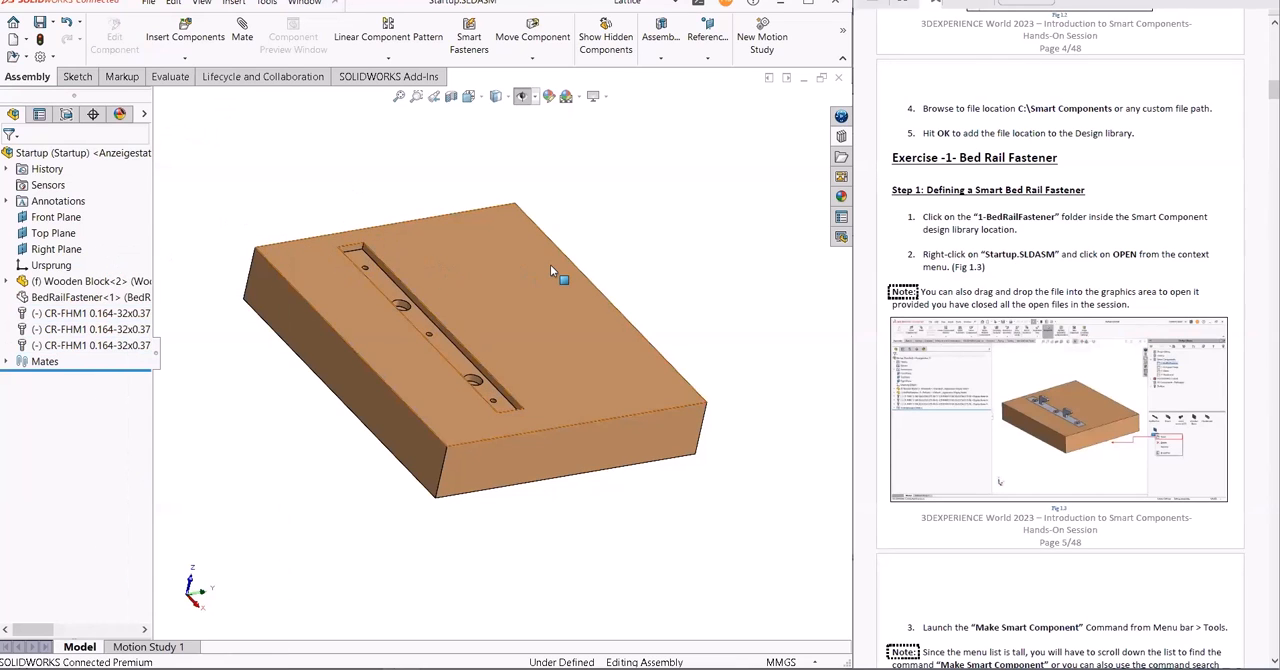
- Inspect the Wooden Block's cut features Extrude2, Extrude3 and Extrude4 in the model
{"action": "middle_click_drag", "start_coordinate": [615, 193], "coordinate": [606, 208]}
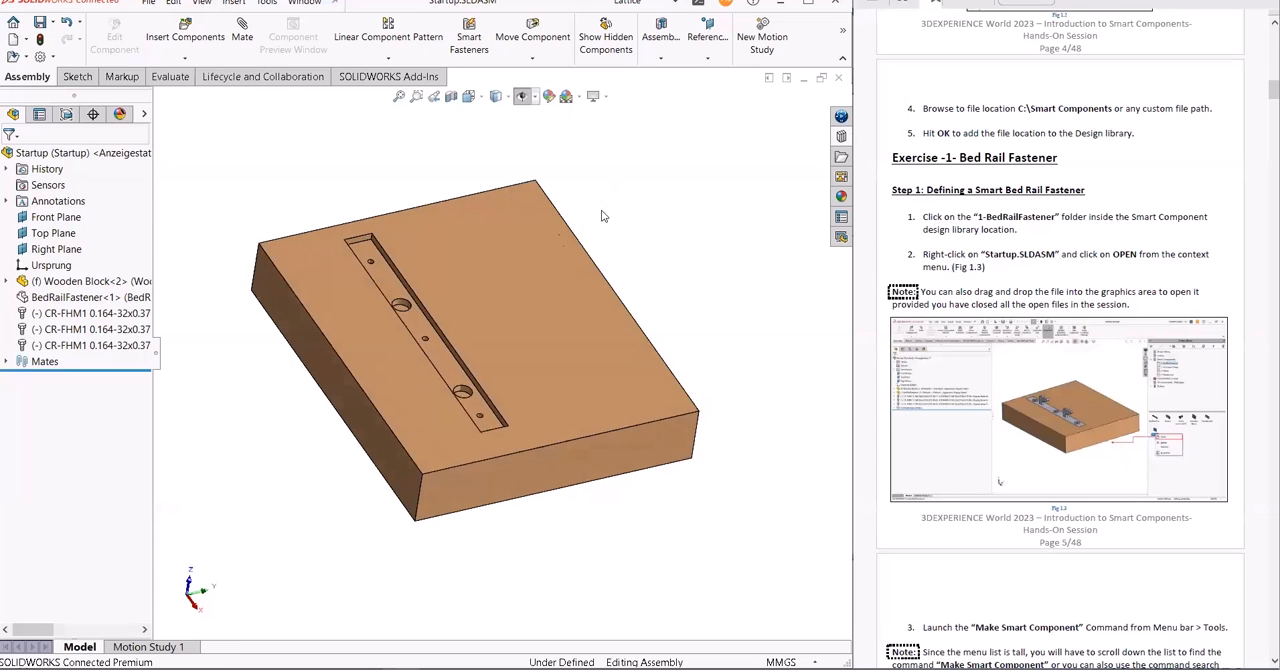
{"action": "left_click", "coordinate": [8, 282]}
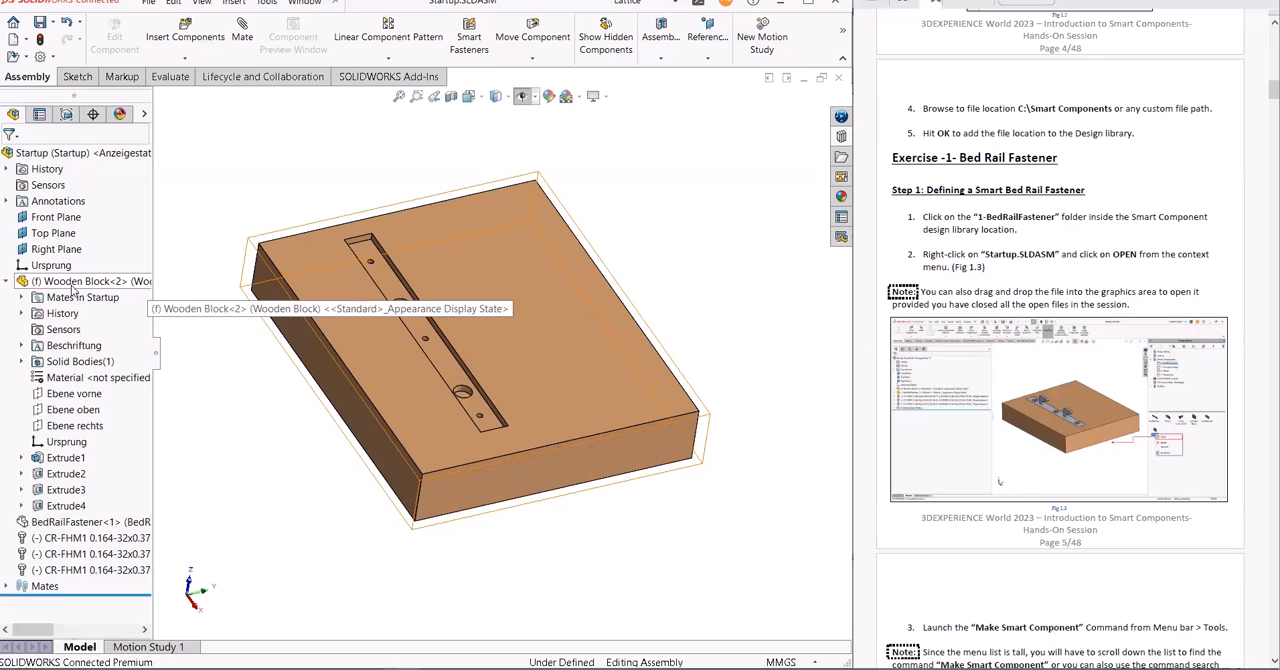
{"action": "left_click", "coordinate": [66, 474]}
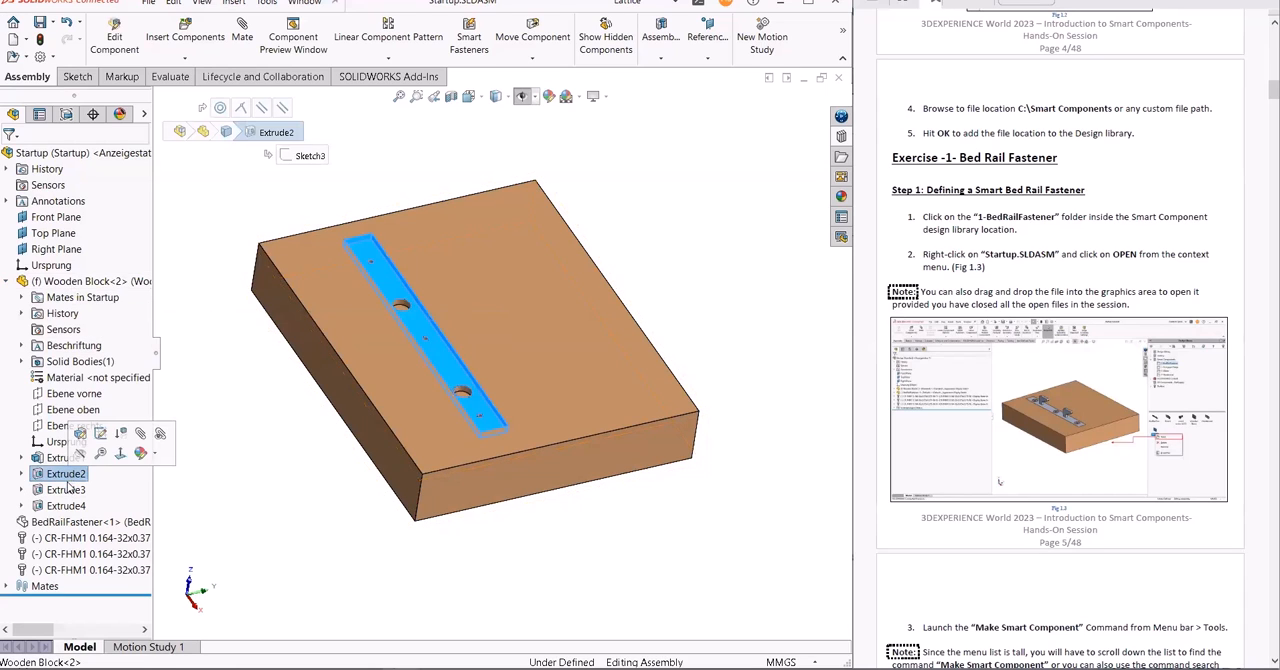
{"action": "left_click", "coordinate": [66, 490]}
{"action": "left_click", "coordinate": [67, 506]}
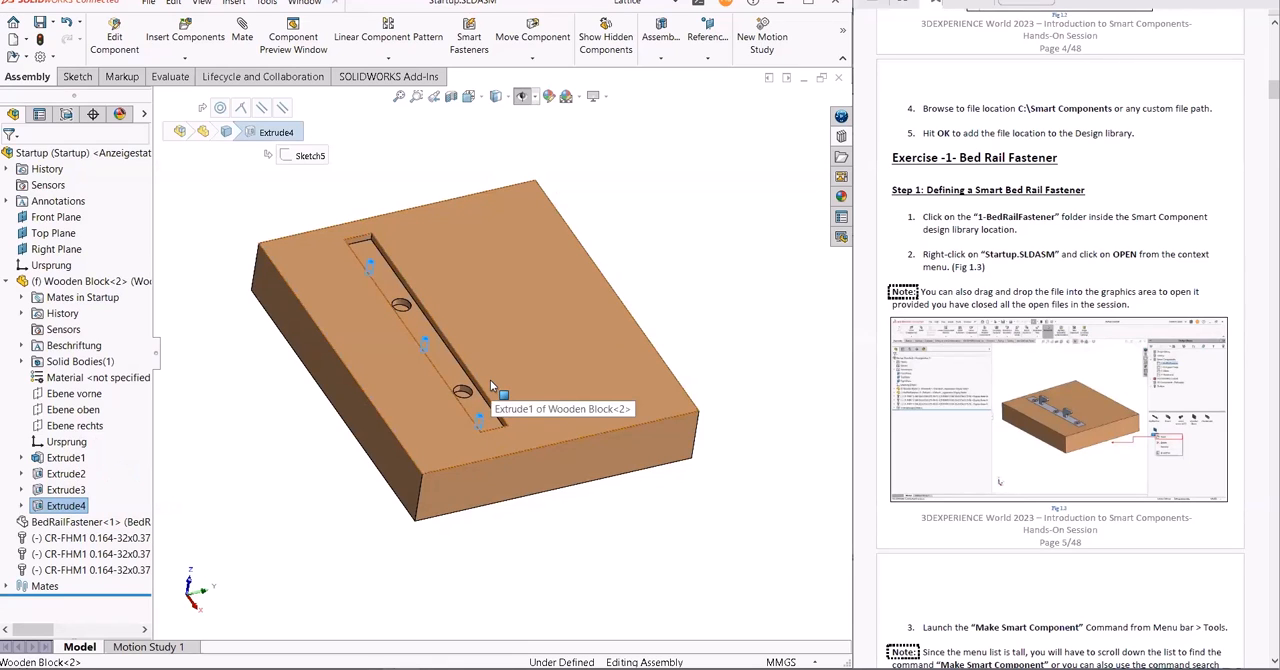
- Show the hidden BedRailFastener and the three CR-FHM1 screws again
{"action": "left_click", "coordinate": [66, 524]}
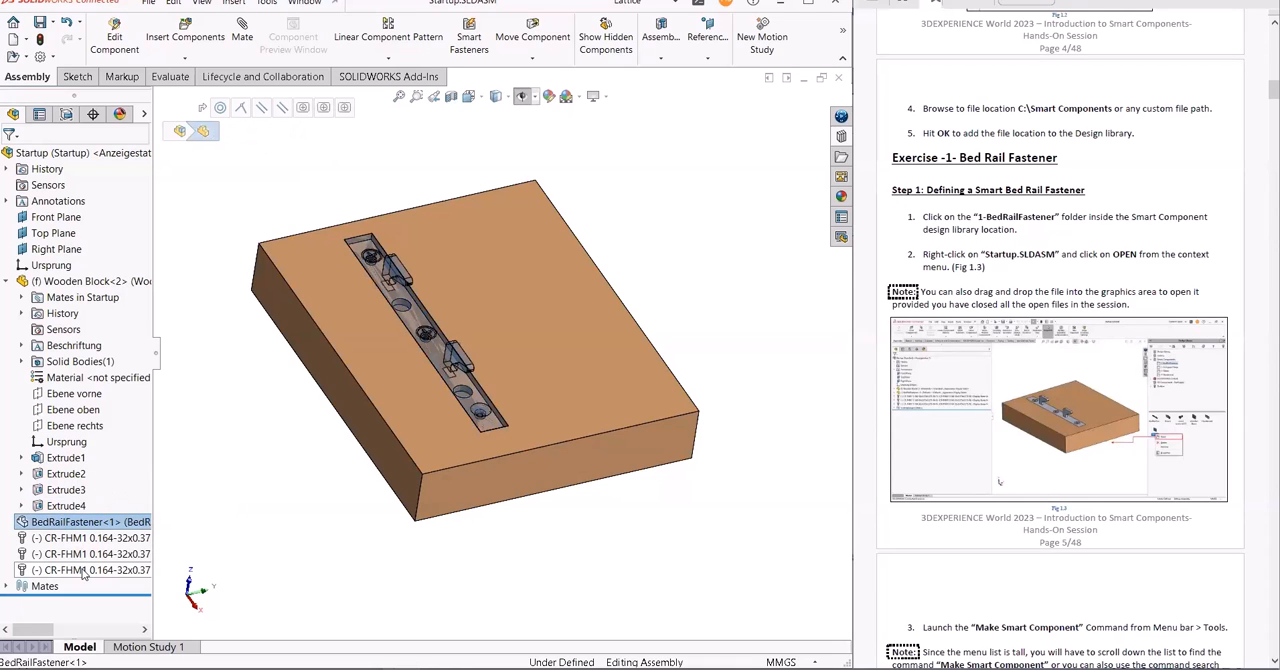
{"action": "left_click", "coordinate": [85, 570], "text": "shift"}
{"action": "right_click", "coordinate": [84, 571]}
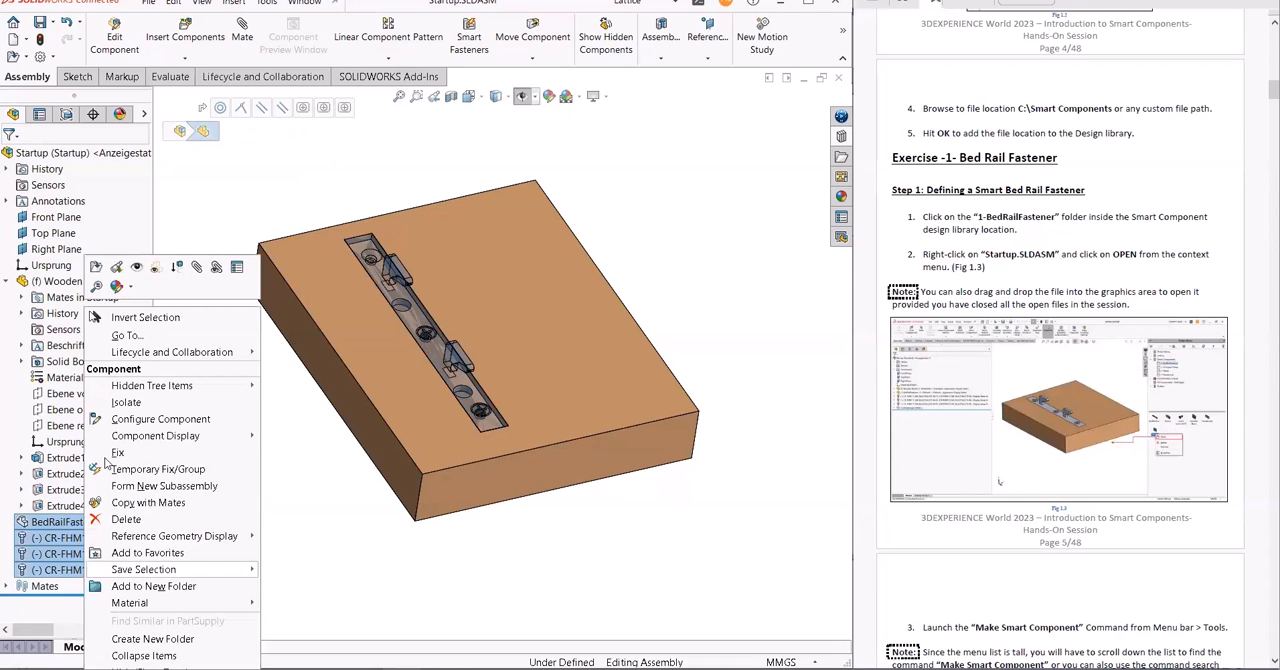
{"action": "left_click", "coordinate": [129, 267]}
{"action": "left_click", "coordinate": [340, 189]}
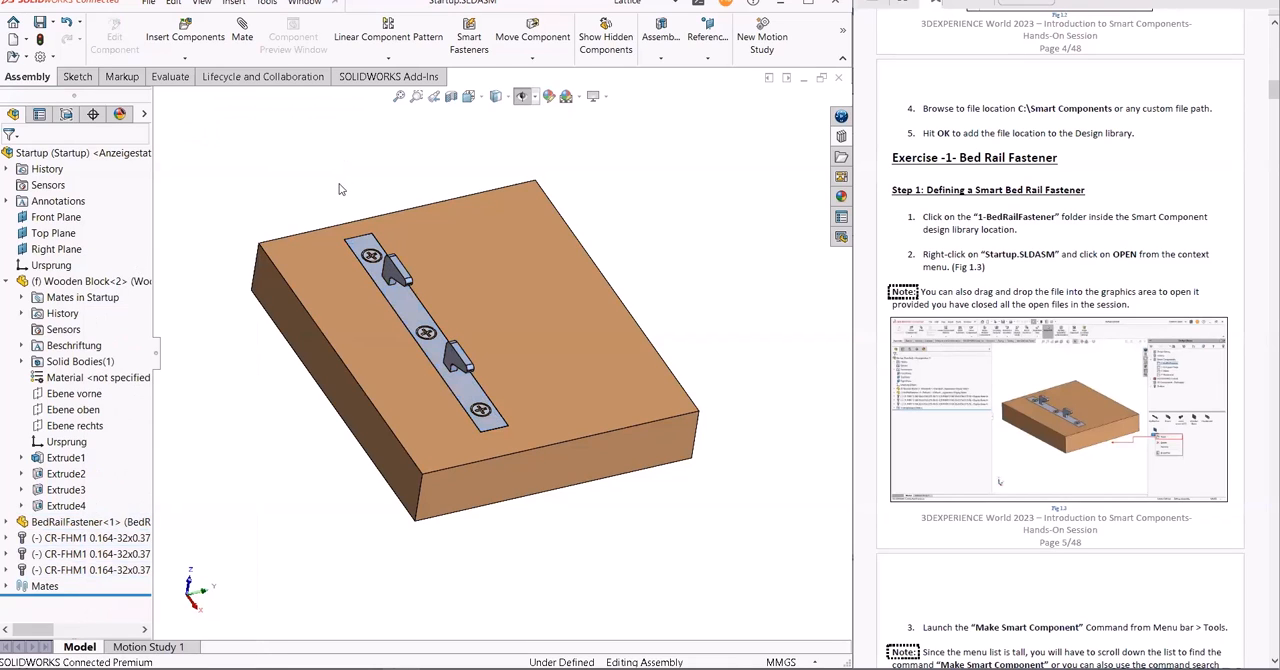
- Start the Make Smart Component command with BedRailFastener as the smart component
{"action": "scroll", "coordinate": [1021, 275], "scroll_direction": "down", "scroll_amount": 10}
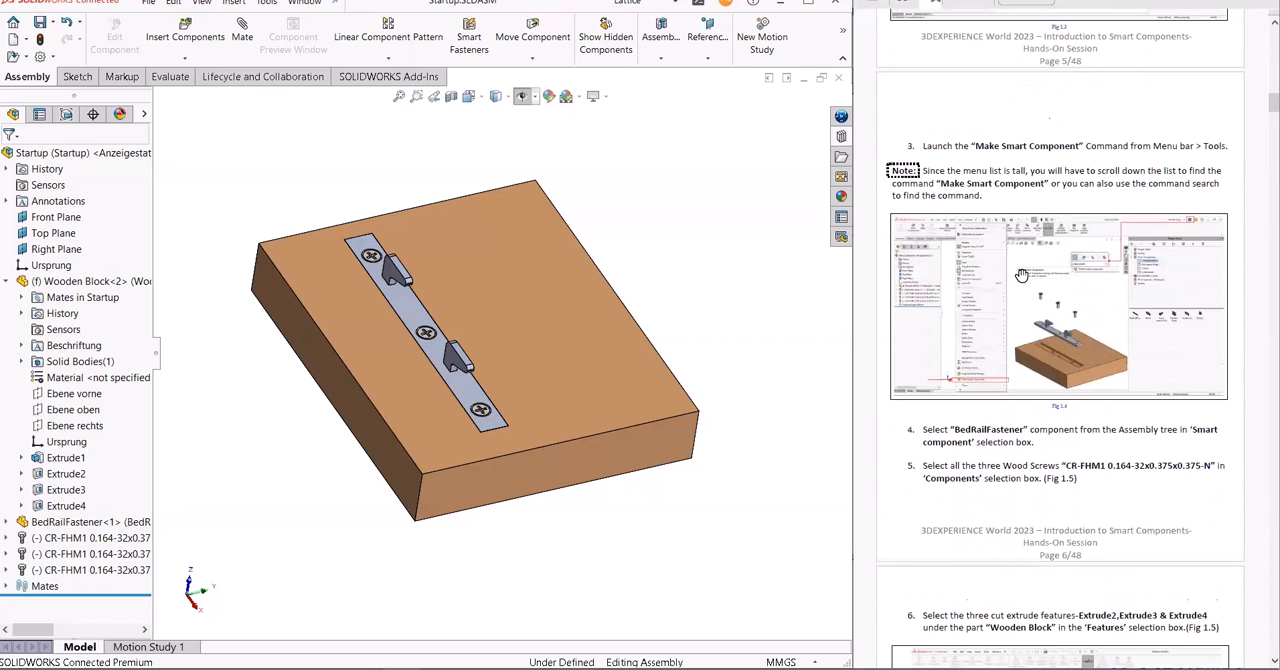
{"action": "scroll", "coordinate": [1021, 275], "scroll_direction": "down", "scroll_amount": 3}
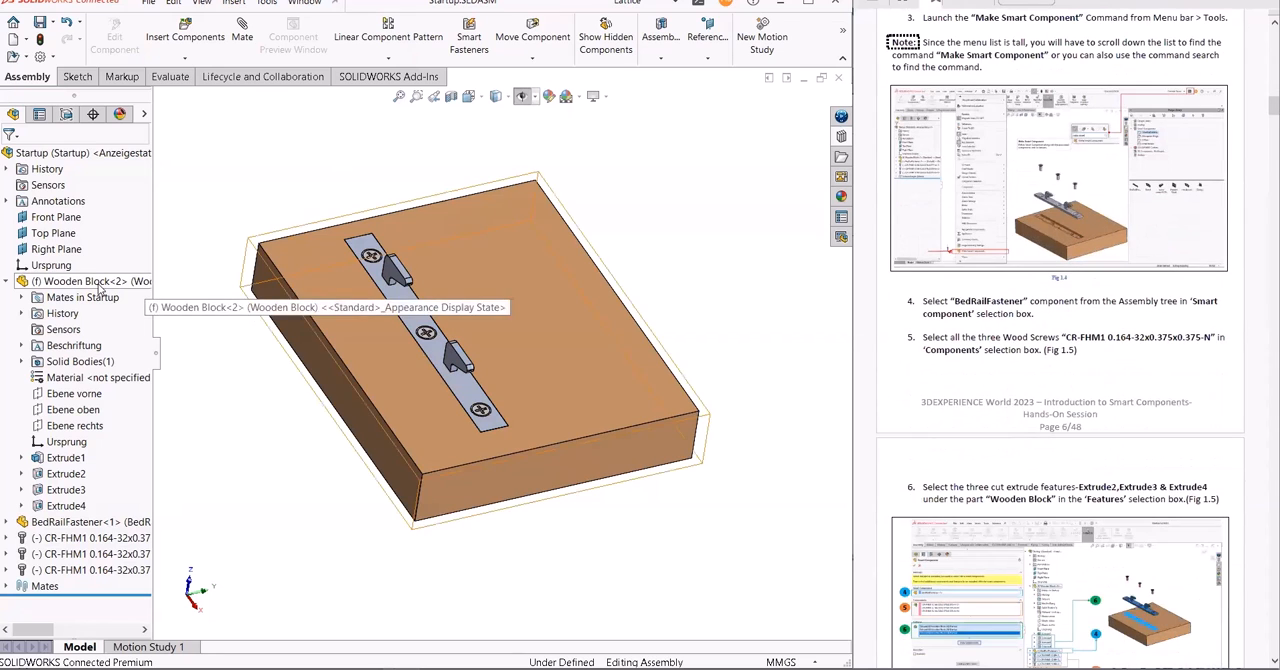
{"action": "left_click", "coordinate": [97, 523]}
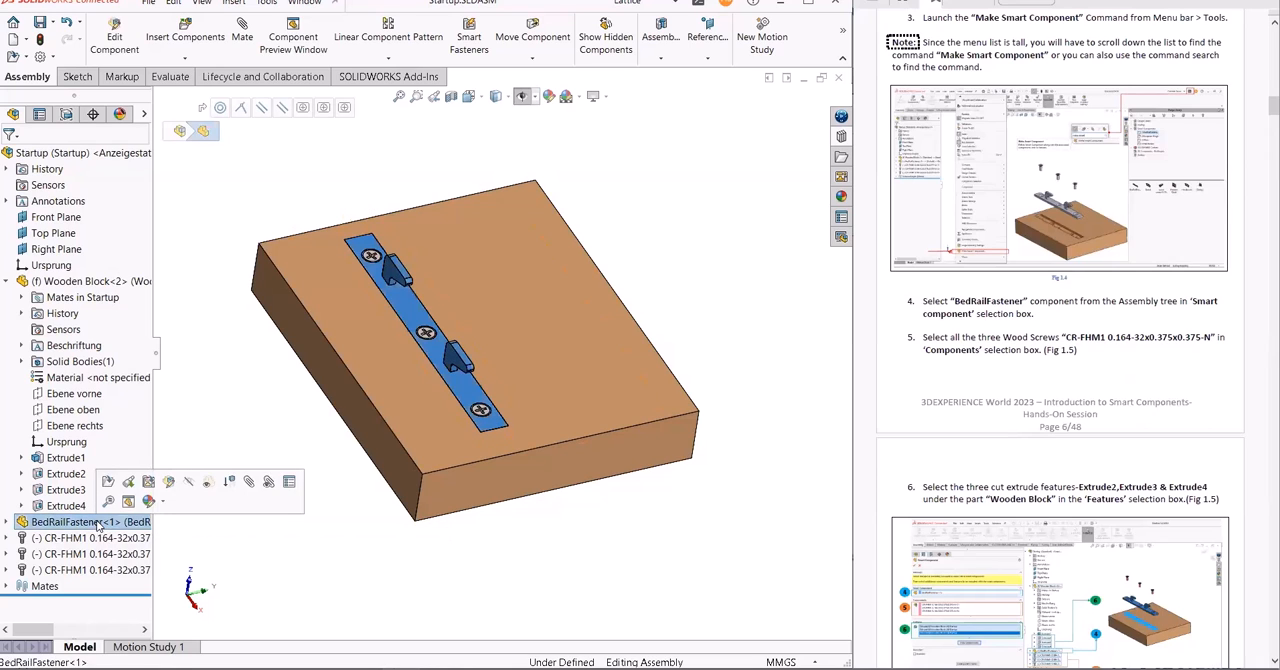
{"action": "left_click", "coordinate": [263, 4]}
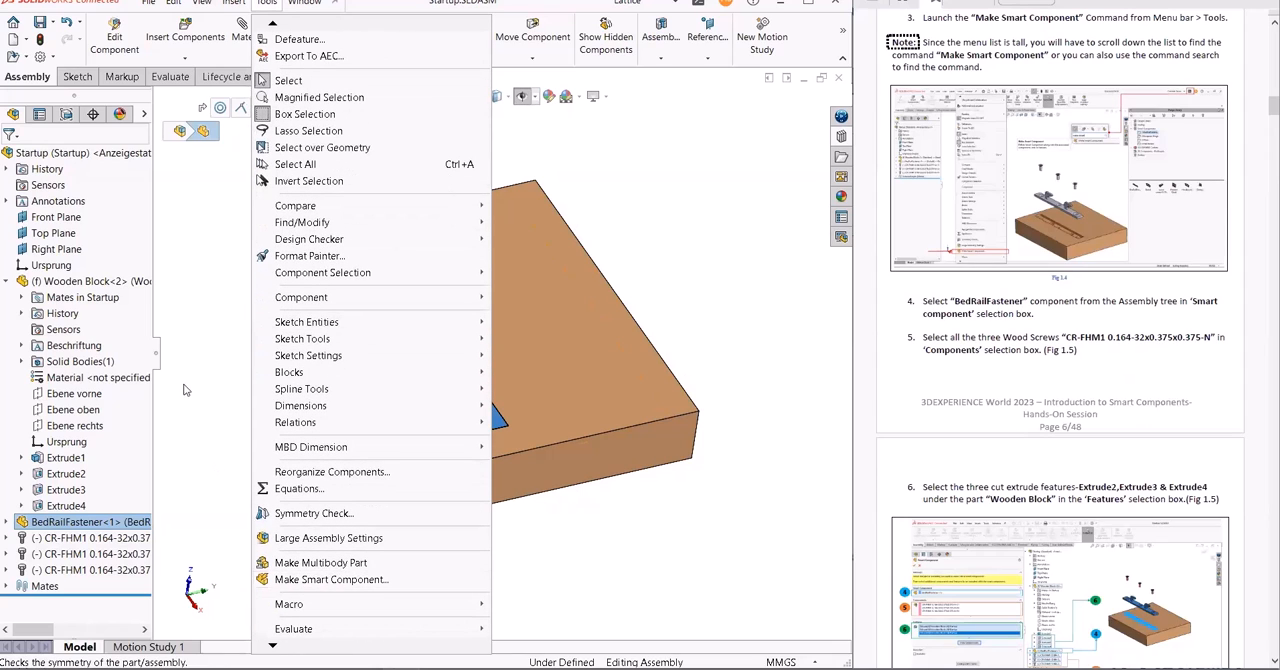
{"action": "left_click", "coordinate": [308, 580]}
{"action": "left_click", "coordinate": [88, 527]}
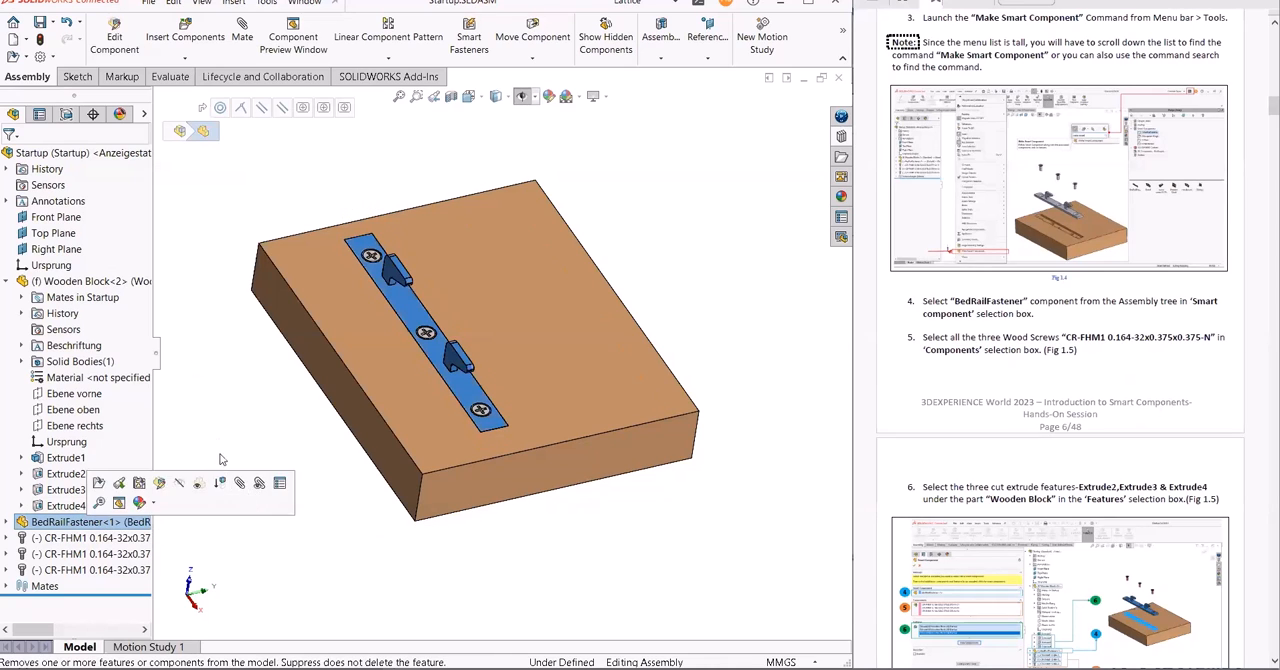
{"action": "right_click", "coordinate": [268, 443]}
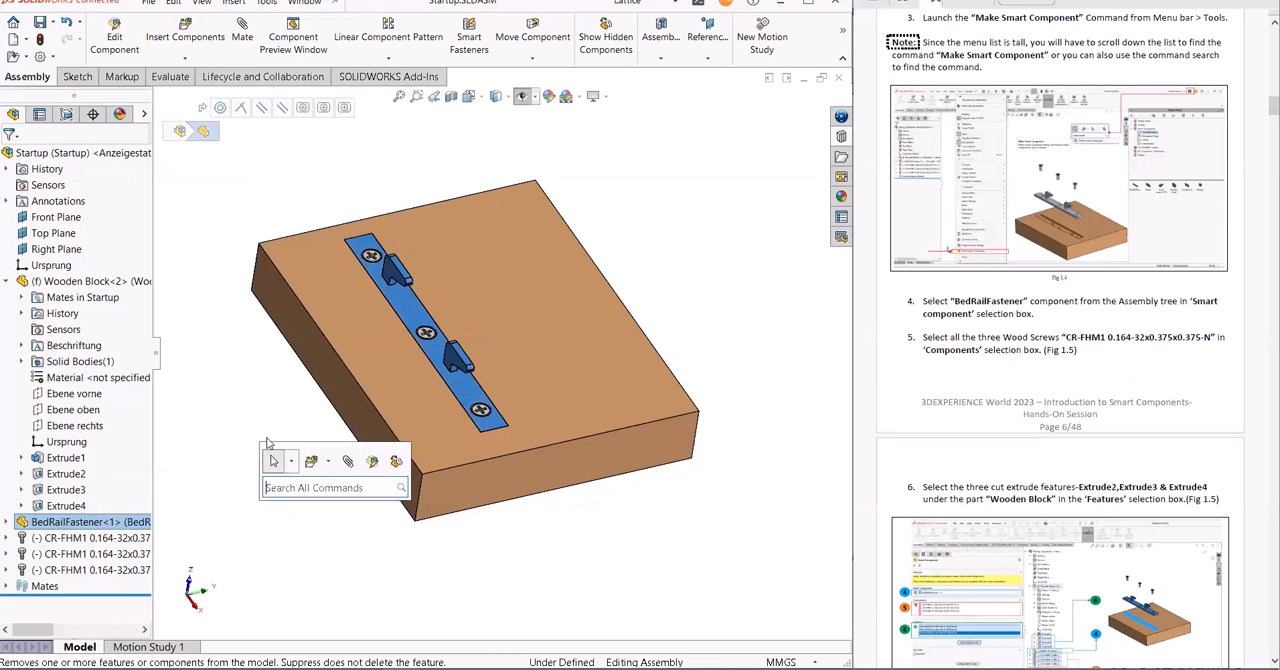
{"action": "left_click", "coordinate": [305, 486]}
{"action": "type", "text": "make"}
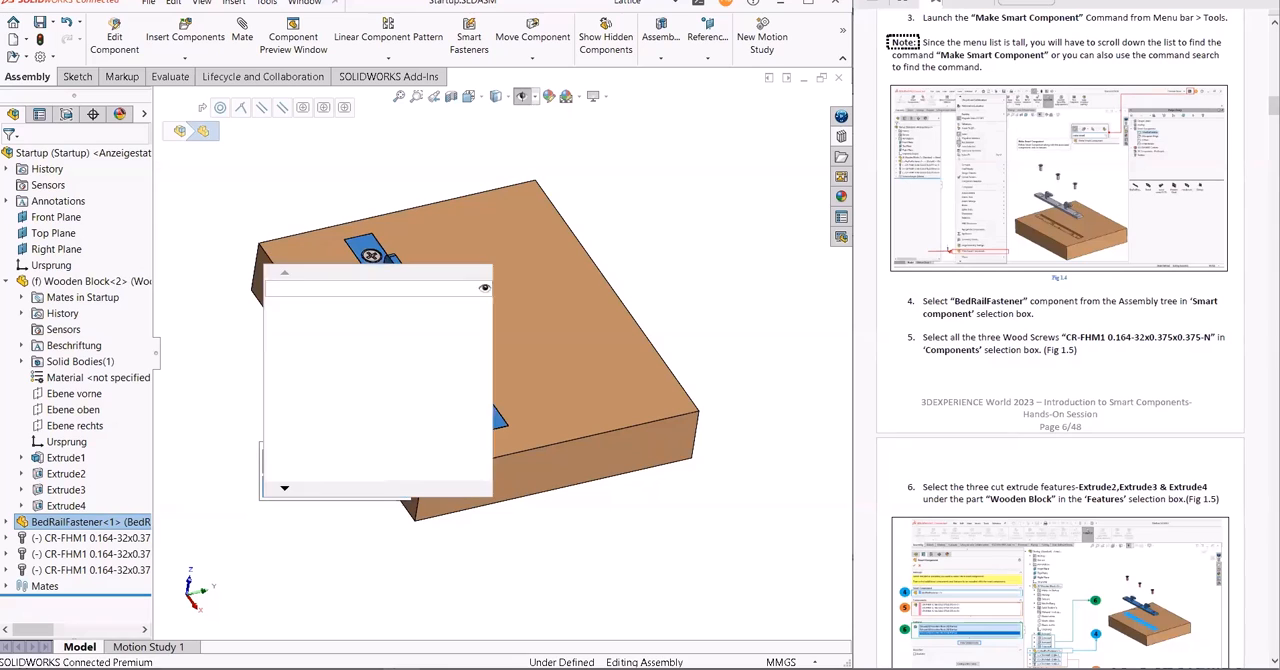
{"action": "type", "text": " smar"}
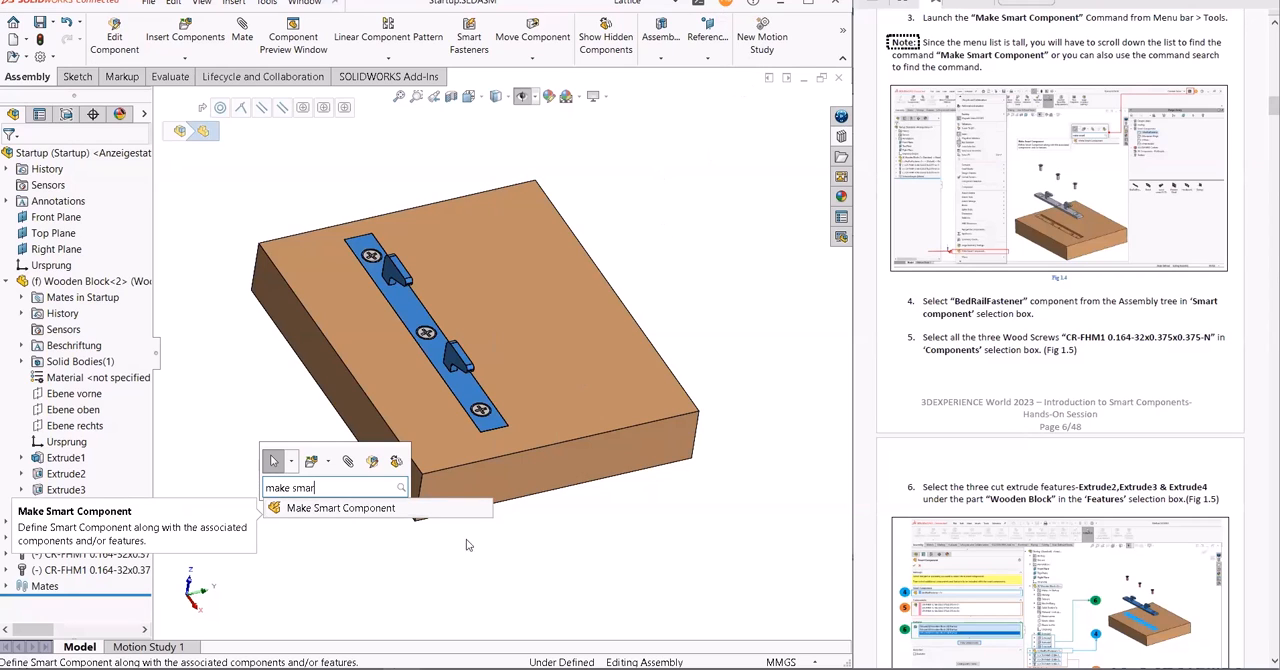
{"action": "left_click", "coordinate": [367, 509]}
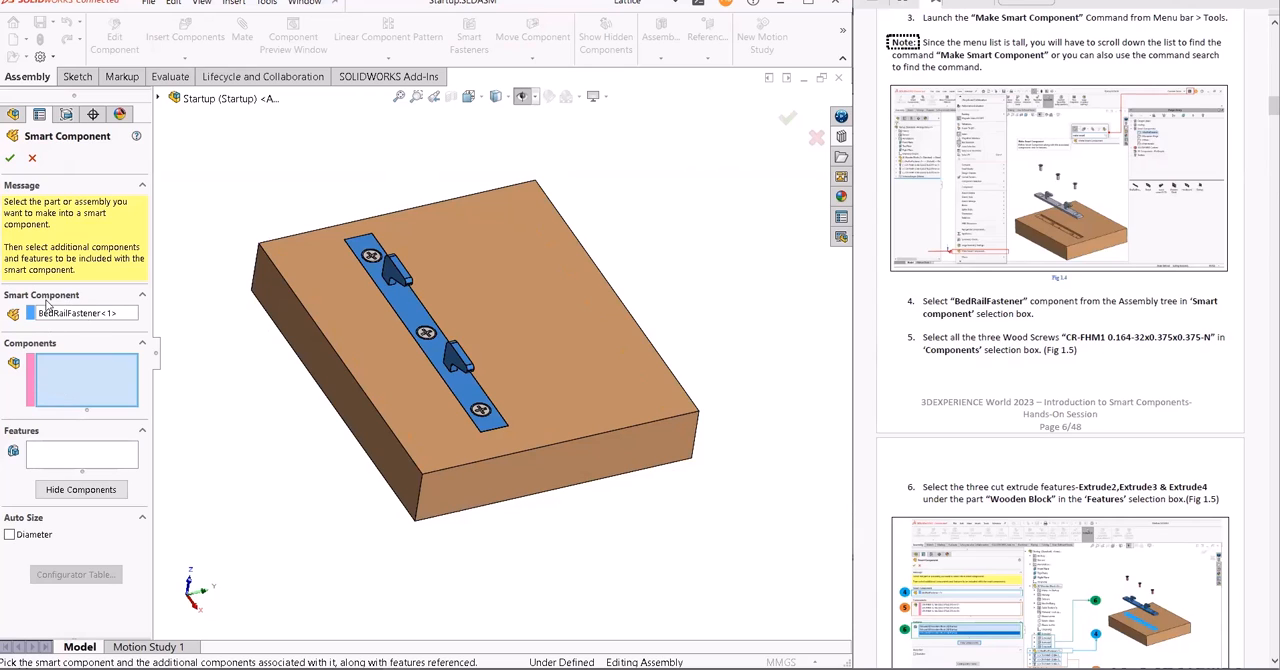
- Add the three CR-FHM1 0.164-32x0.375x0.375-N screws as the smart component's associated components
{"action": "left_click", "coordinate": [70, 387]}
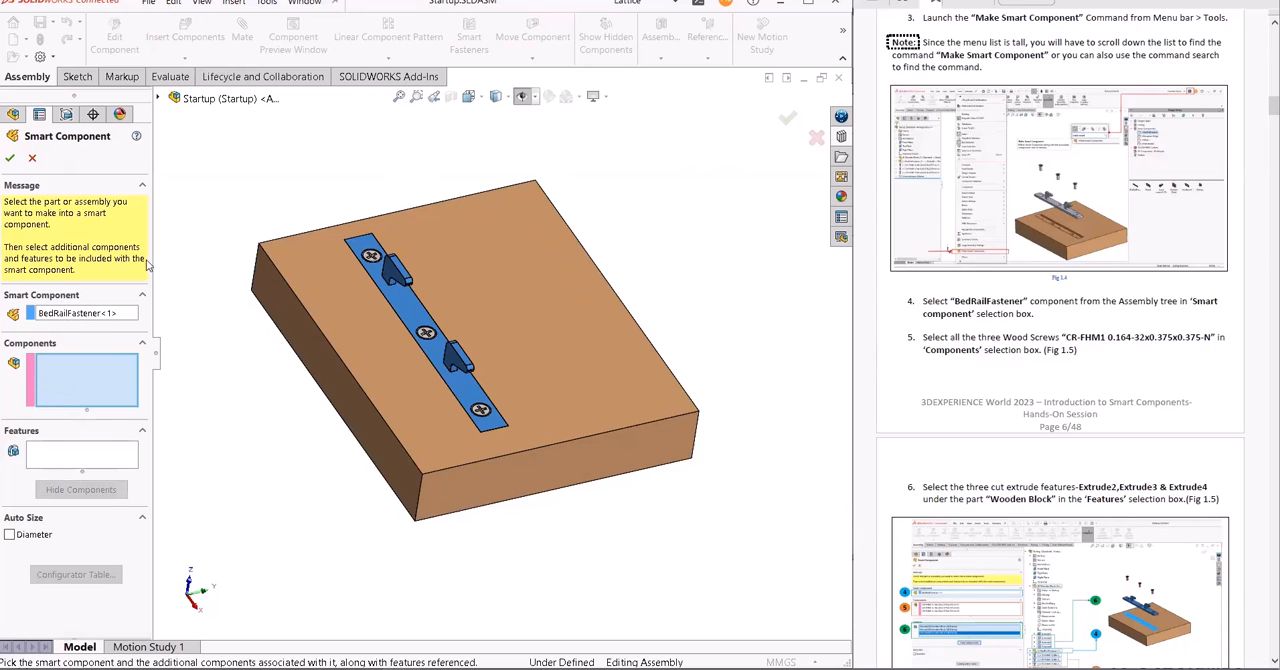
{"action": "left_click", "coordinate": [160, 98]}
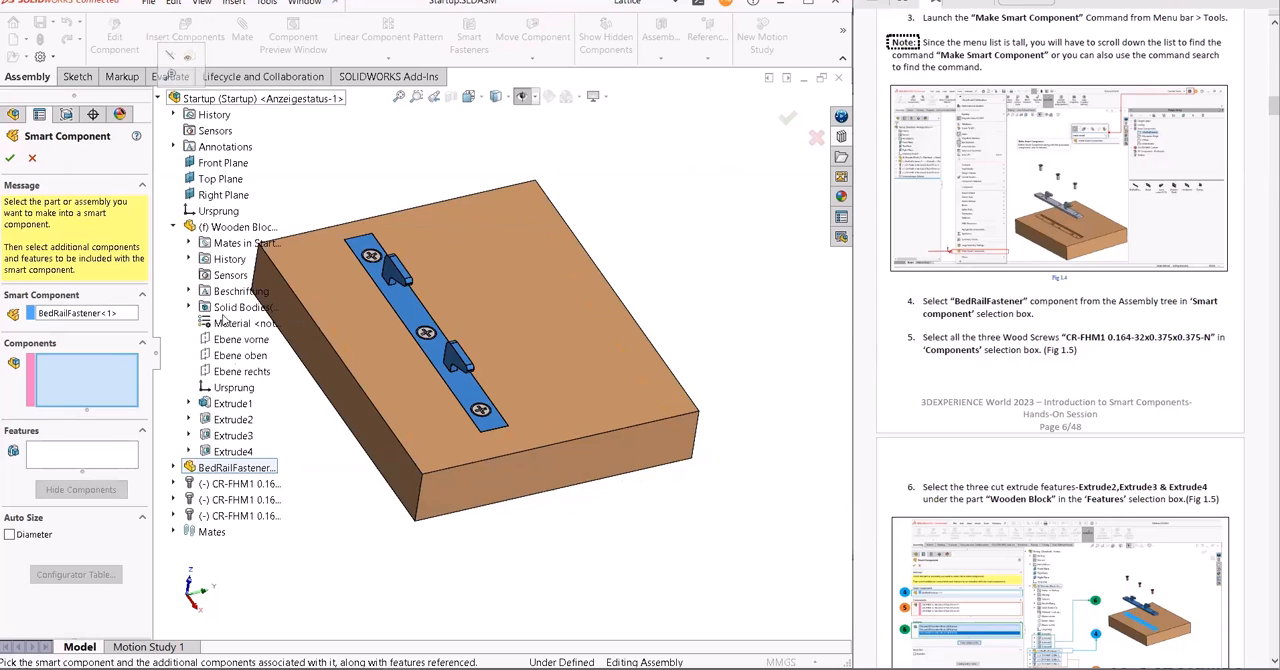
{"action": "left_click", "coordinate": [233, 485]}
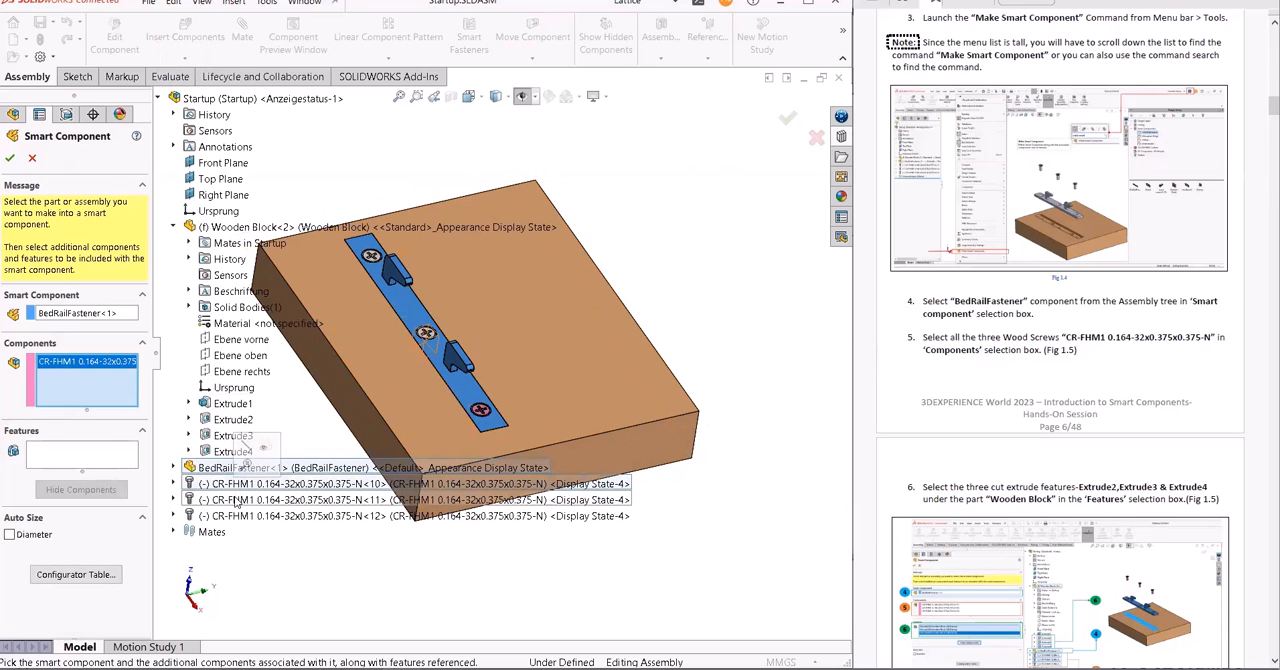
{"action": "left_click", "coordinate": [236, 500]}
{"action": "left_click", "coordinate": [238, 516]}
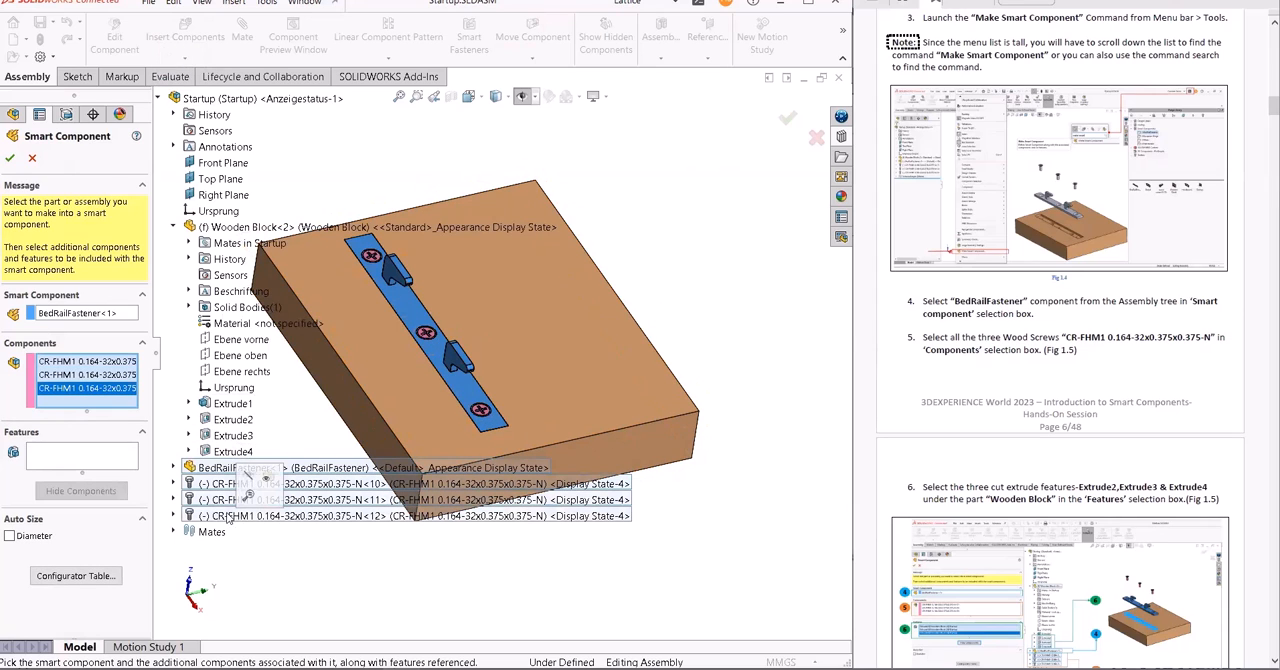
- Add the Wooden Block's Extrude2, Extrude3 and Extrude4 cuts as the smart component's associated features
{"action": "left_click", "coordinate": [80, 457]}
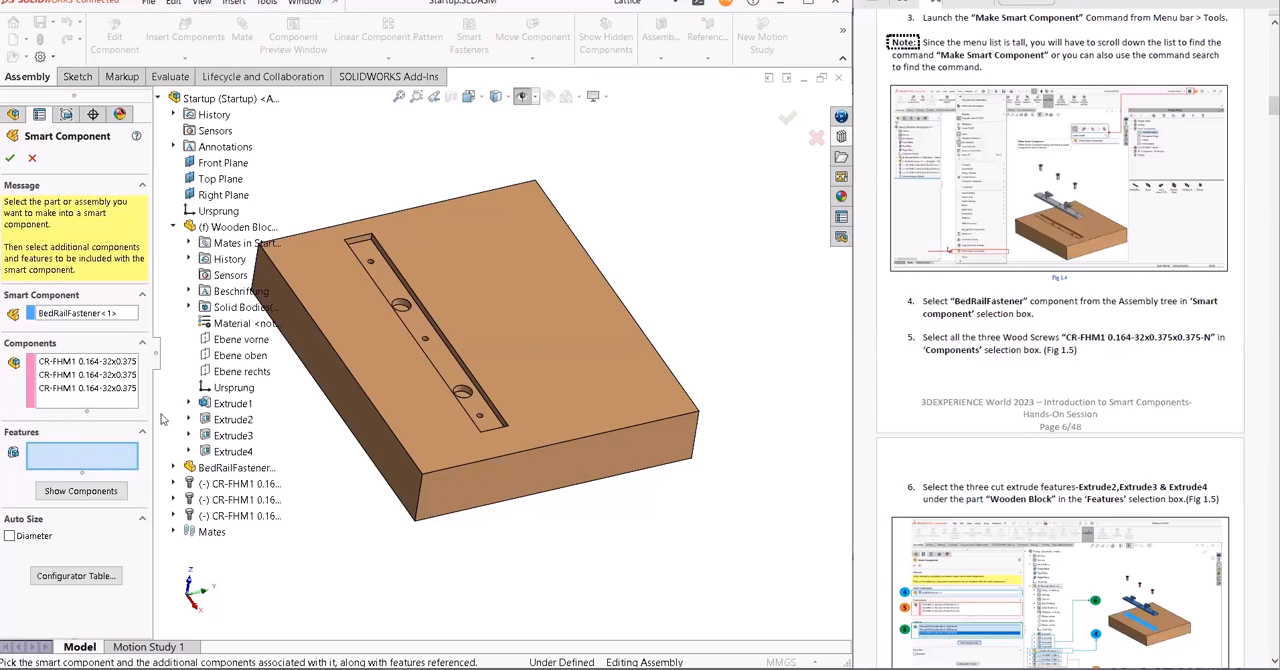
{"action": "left_click", "coordinate": [243, 424]}
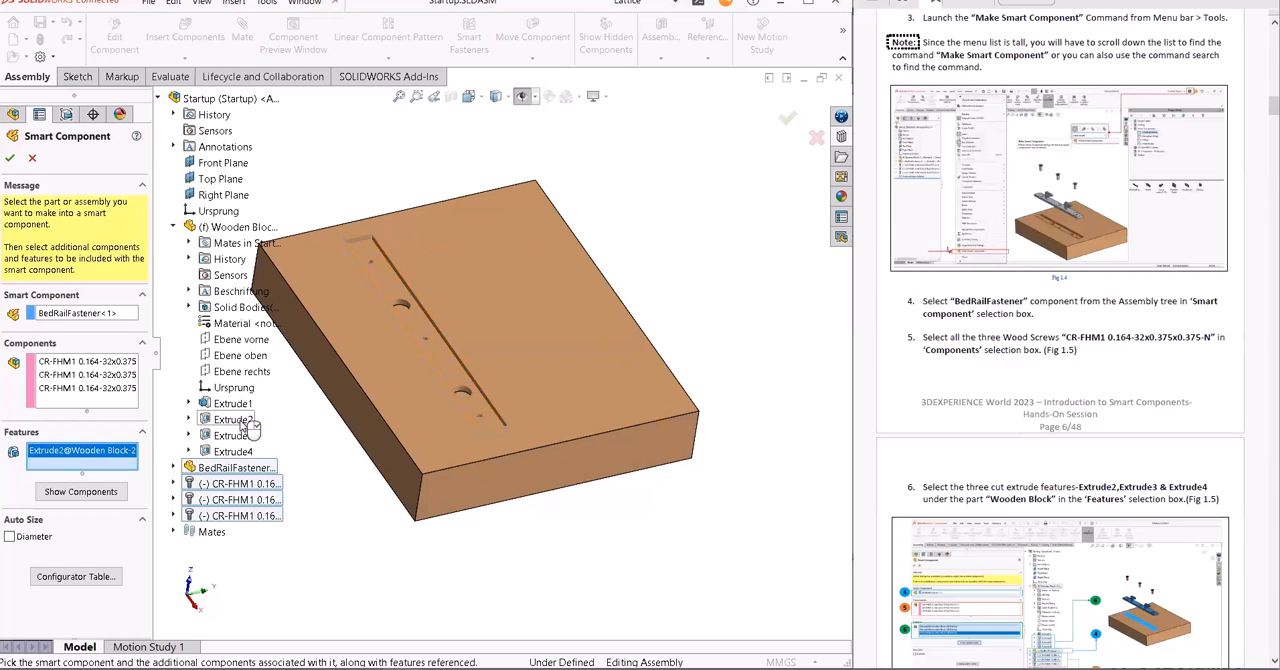
{"action": "left_click", "coordinate": [245, 438]}
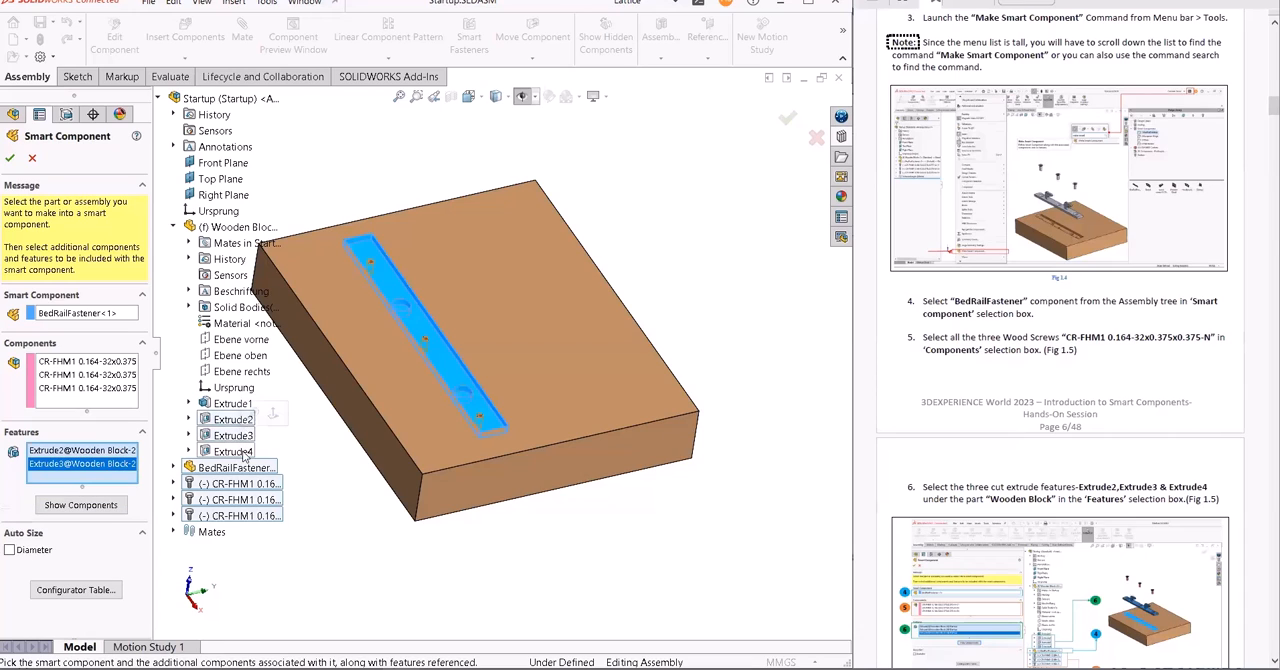
{"action": "left_click", "coordinate": [245, 453]}
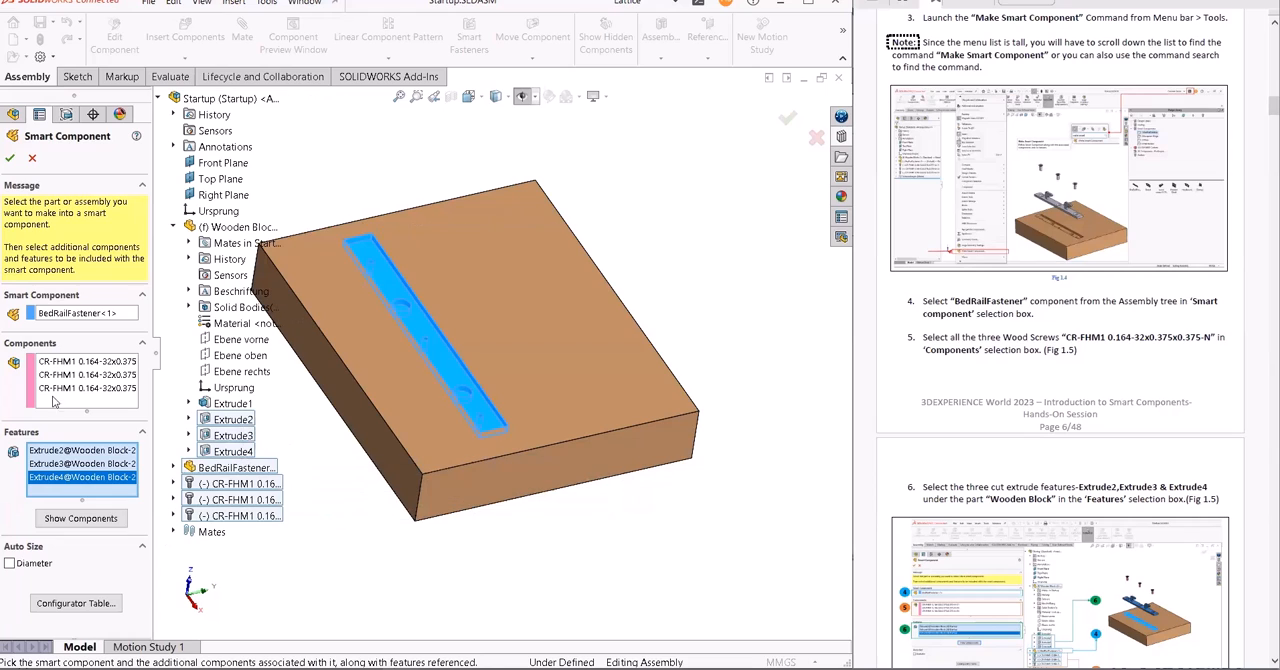
- Accept the smart component definition and save the Startup assembly together with all its modified referenced documents
{"action": "left_click", "coordinate": [9, 159]}
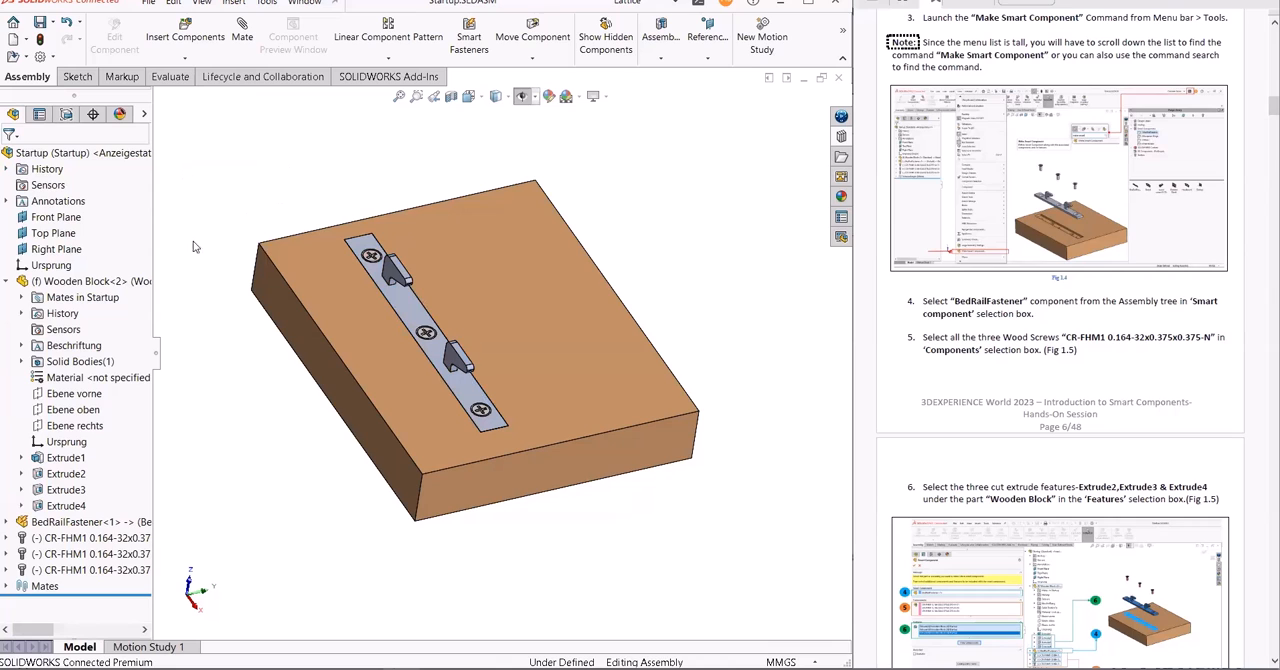
{"action": "key", "text": "ctrl+s"}
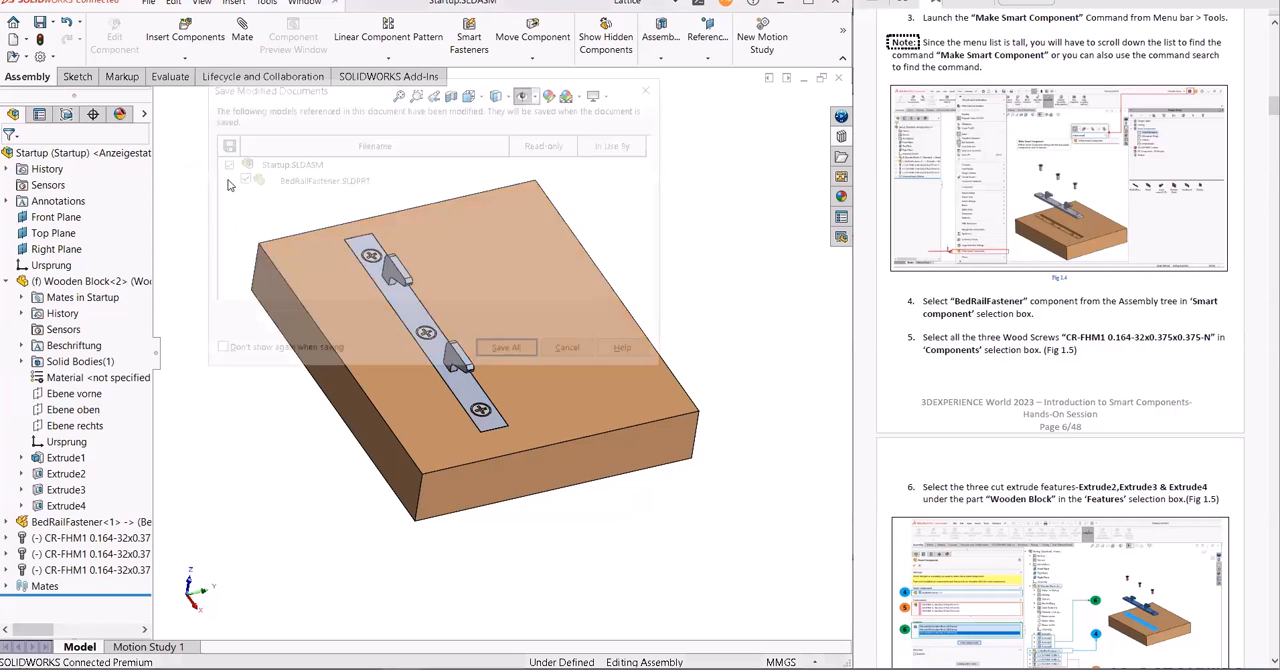
{"action": "left_click", "coordinate": [508, 352]}
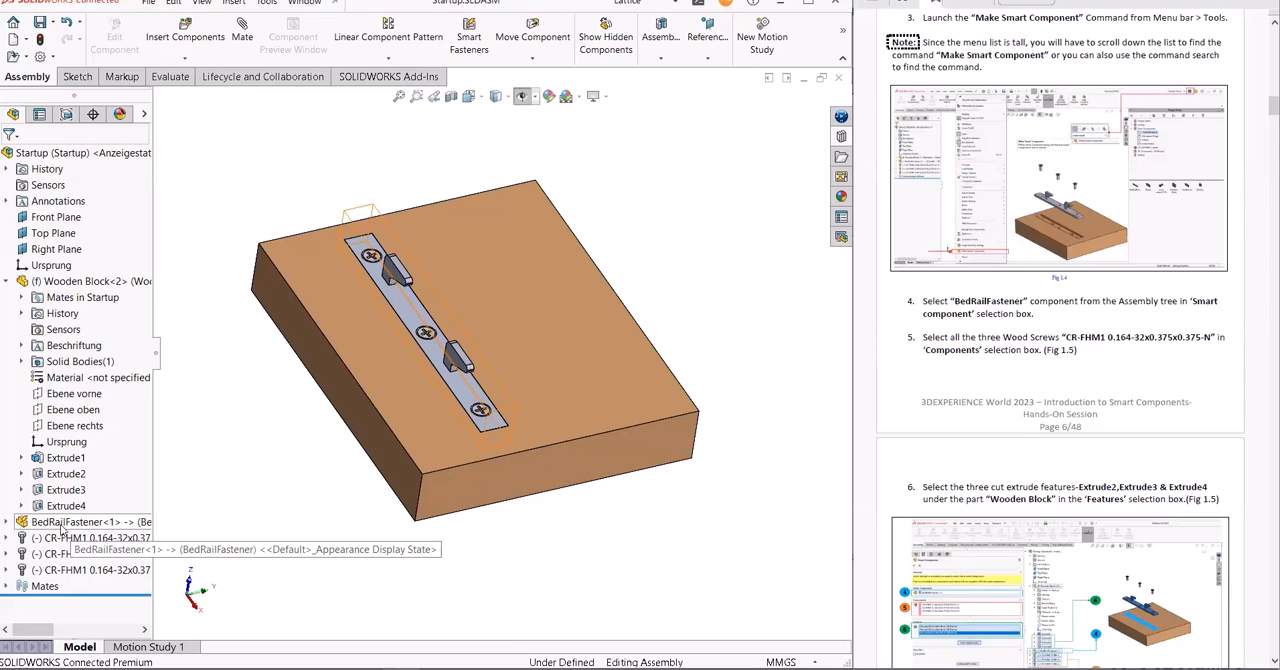
- Close the Startup assembly and open the Headboard assembly from the Design Library's 1-BedRailFastener folder
{"action": "left_click", "coordinate": [838, 78]}
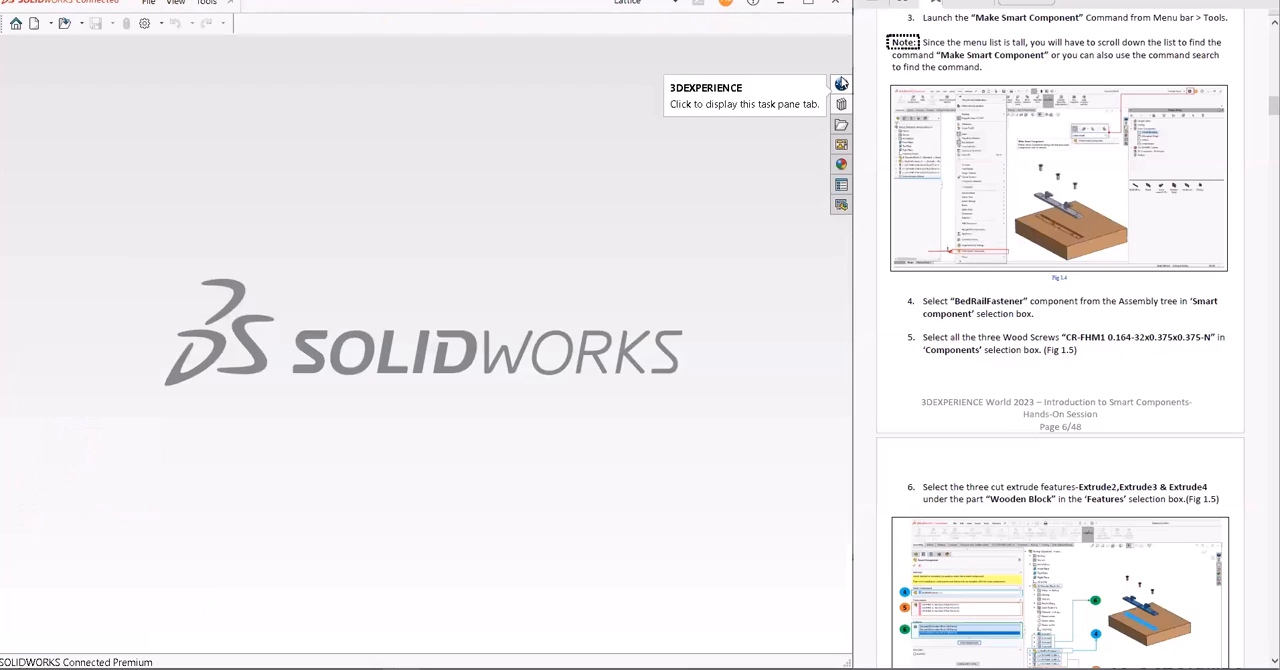
{"action": "left_click", "coordinate": [841, 104]}
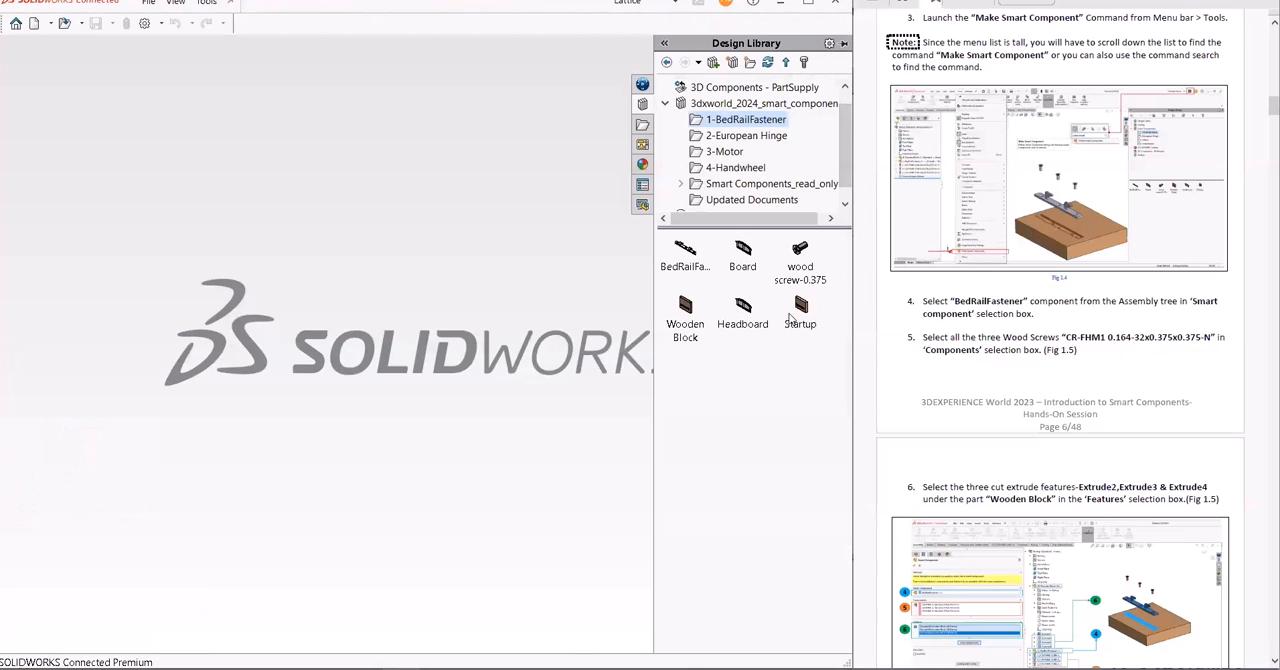
{"action": "scroll", "coordinate": [1103, 381], "scroll_direction": "down", "scroll_amount": 5}
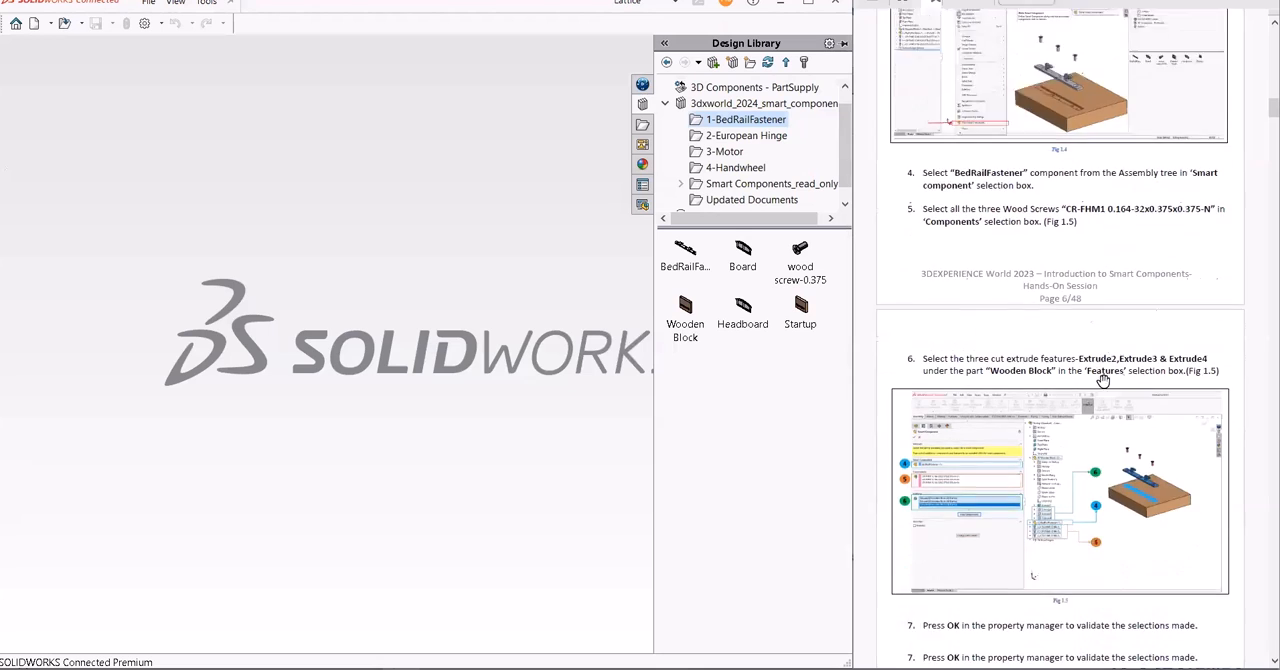
{"action": "scroll", "coordinate": [1103, 381], "scroll_direction": "down", "scroll_amount": 8}
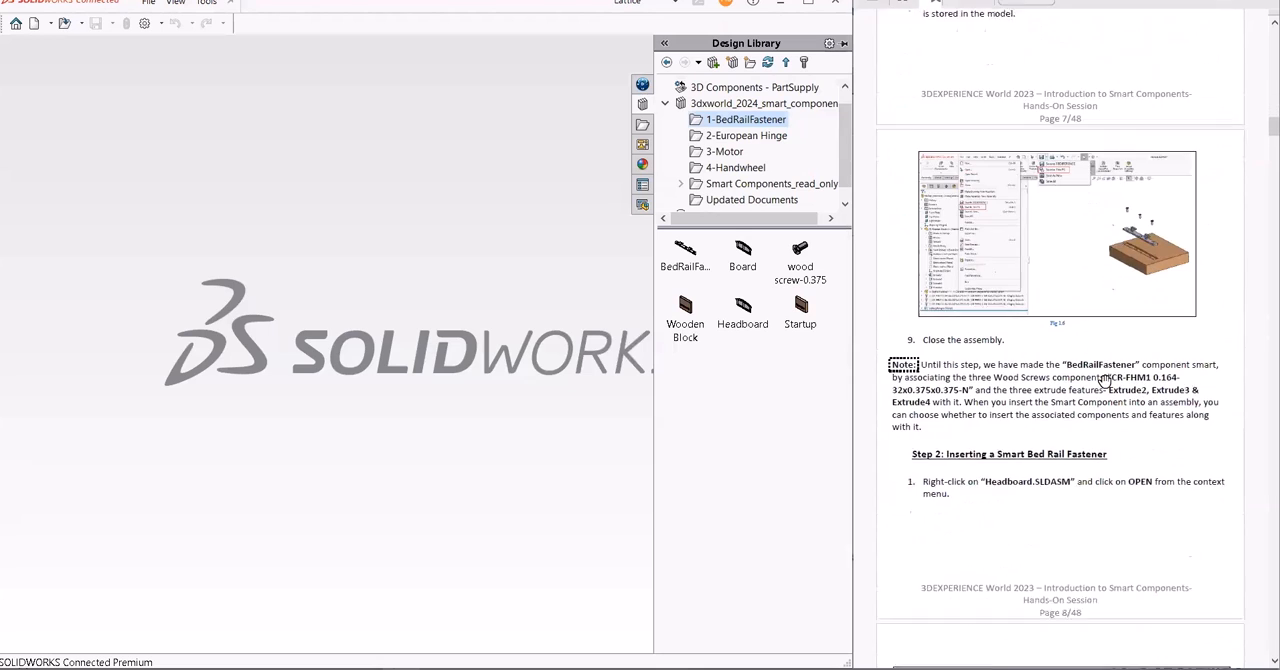
{"action": "scroll", "coordinate": [1104, 381], "scroll_direction": "down", "scroll_amount": 3}
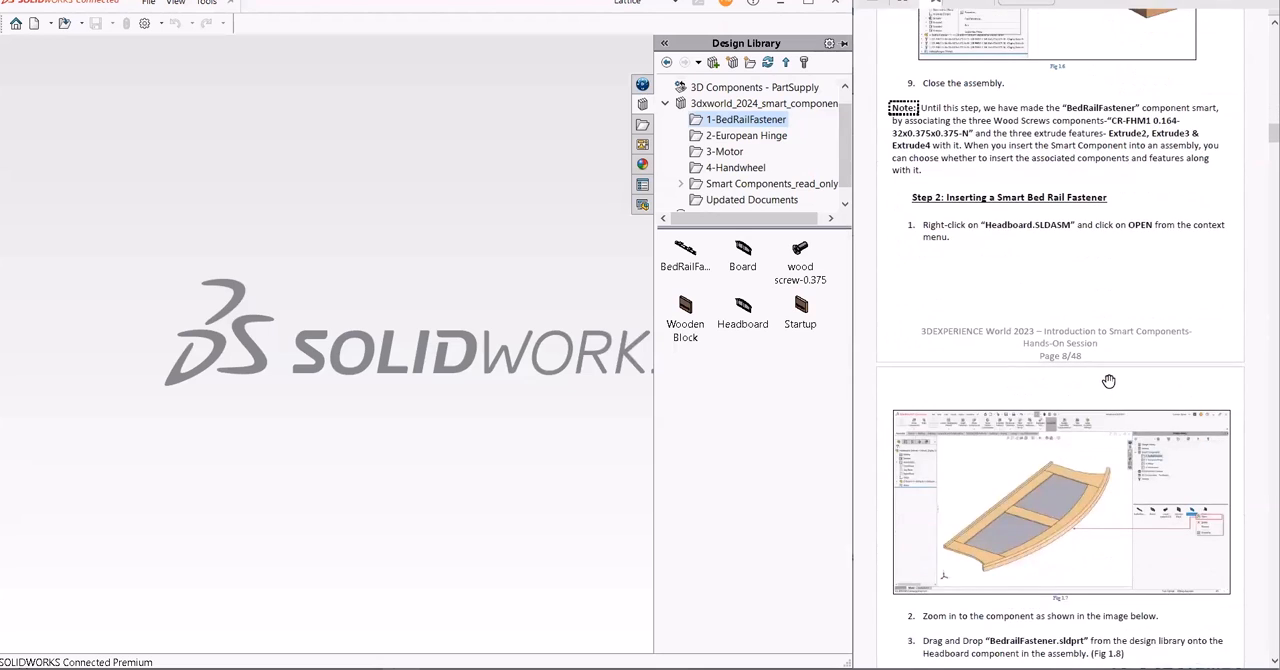
{"action": "left_click_drag", "start_coordinate": [743, 307], "coordinate": [435, 344]}
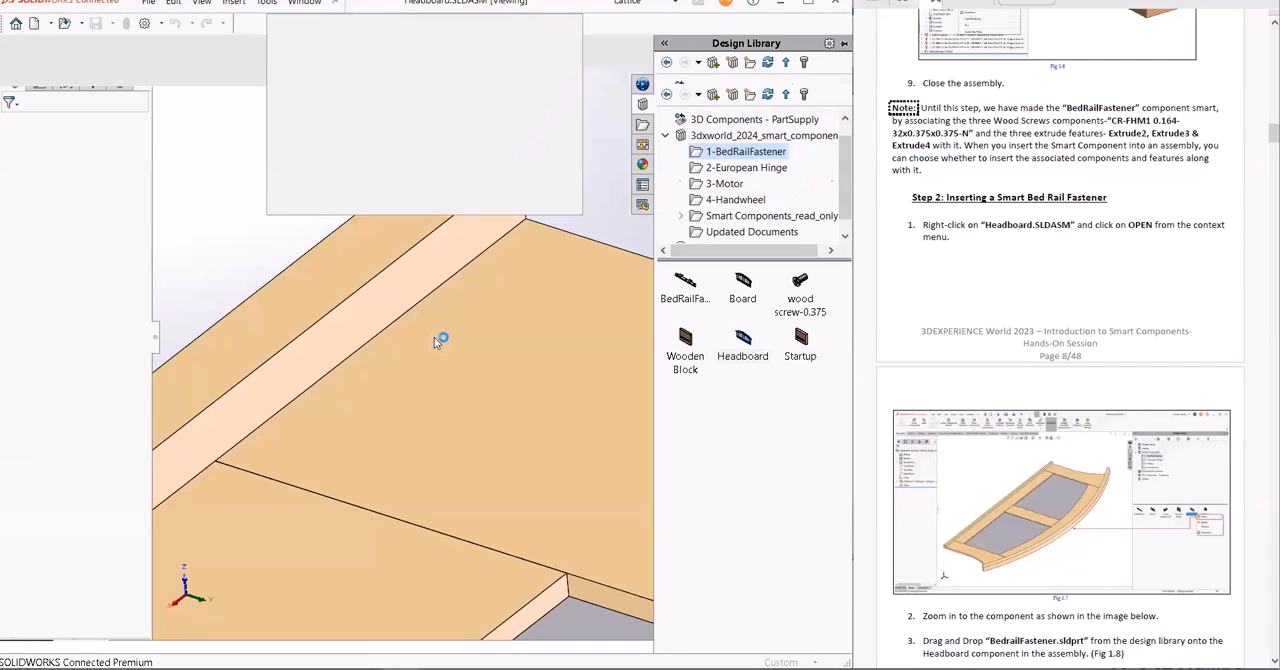
- Insert the BedRailFastener from the Design Library onto the long edge face of the Board, near its corner
{"action": "scroll", "coordinate": [480, 376], "scroll_direction": "up", "scroll_amount": 10}
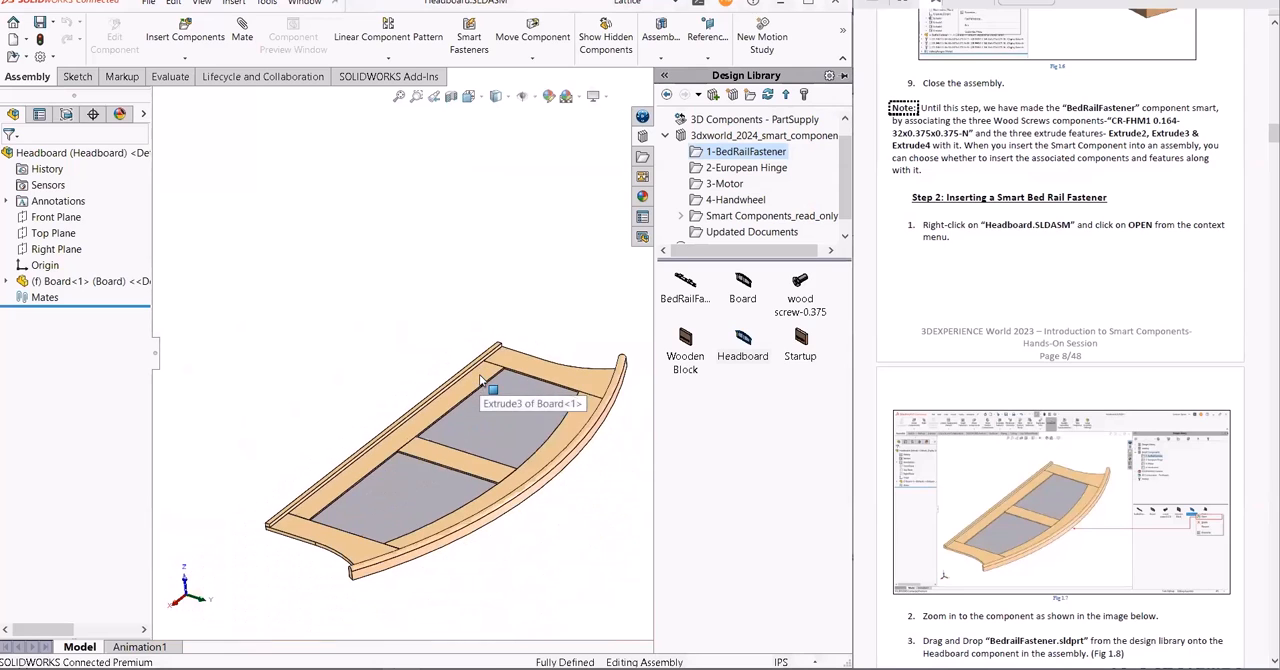
{"action": "middle_click_drag", "start_coordinate": [575, 428], "coordinate": [478, 435]}
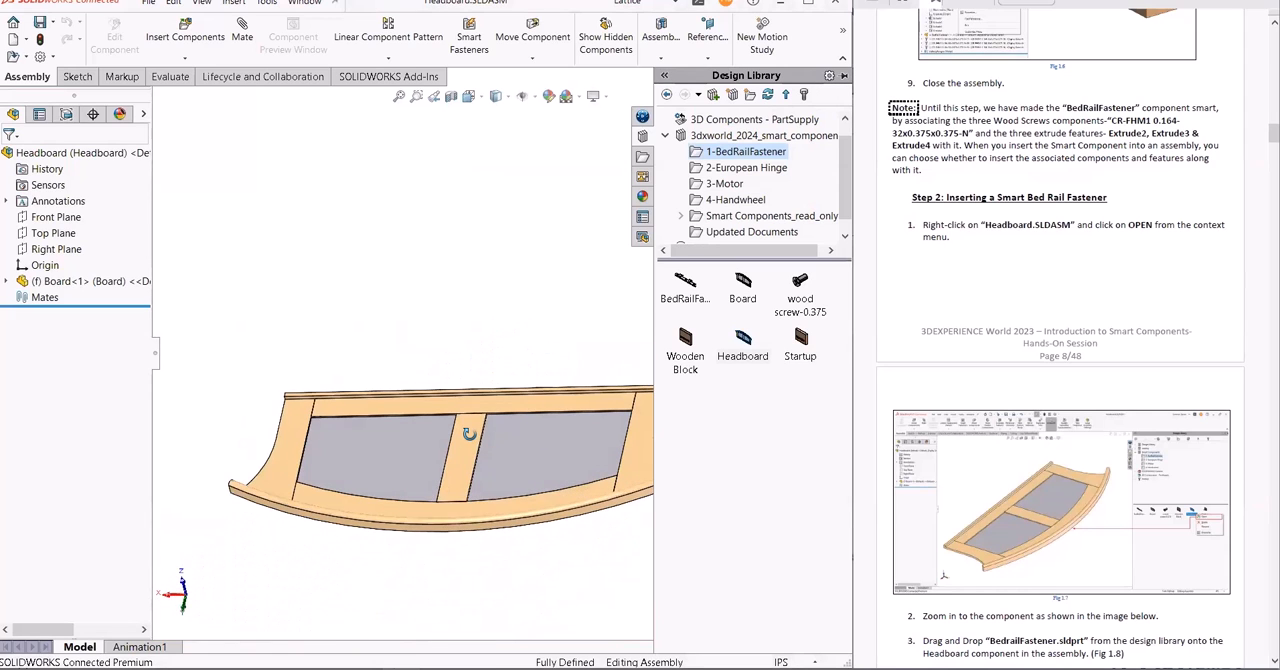
{"action": "mouse_move", "coordinate": [688, 293]}
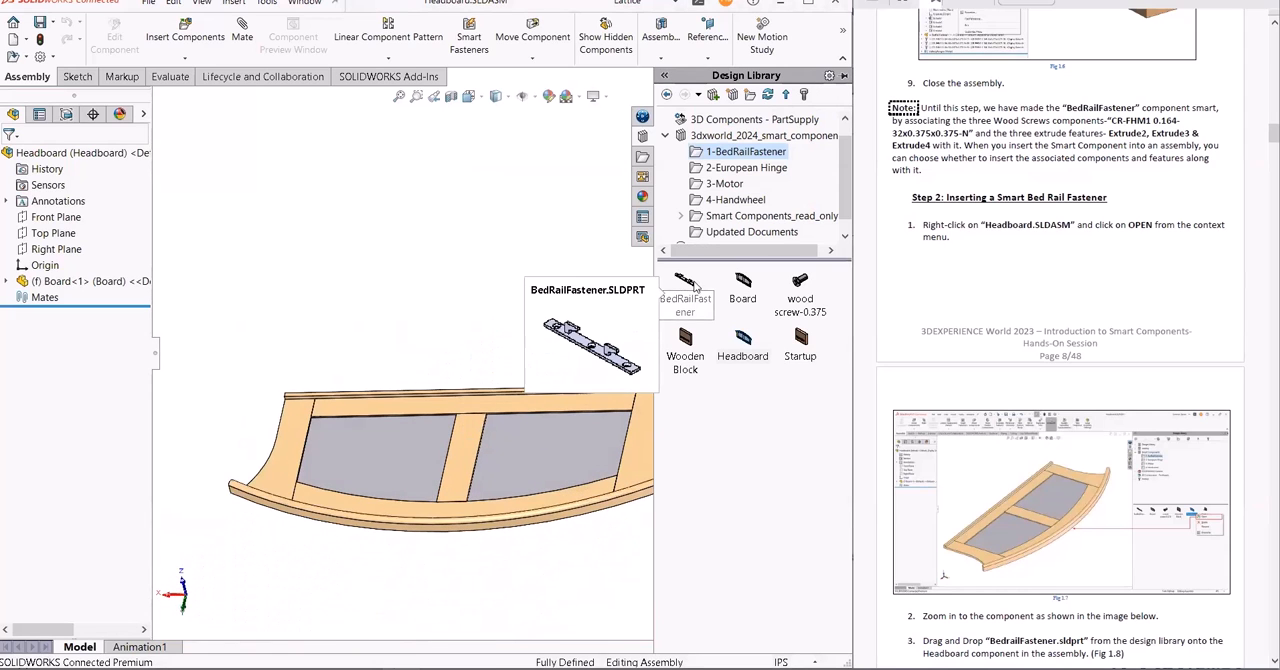
{"action": "middle_click_drag", "start_coordinate": [451, 343], "coordinate": [514, 373]}
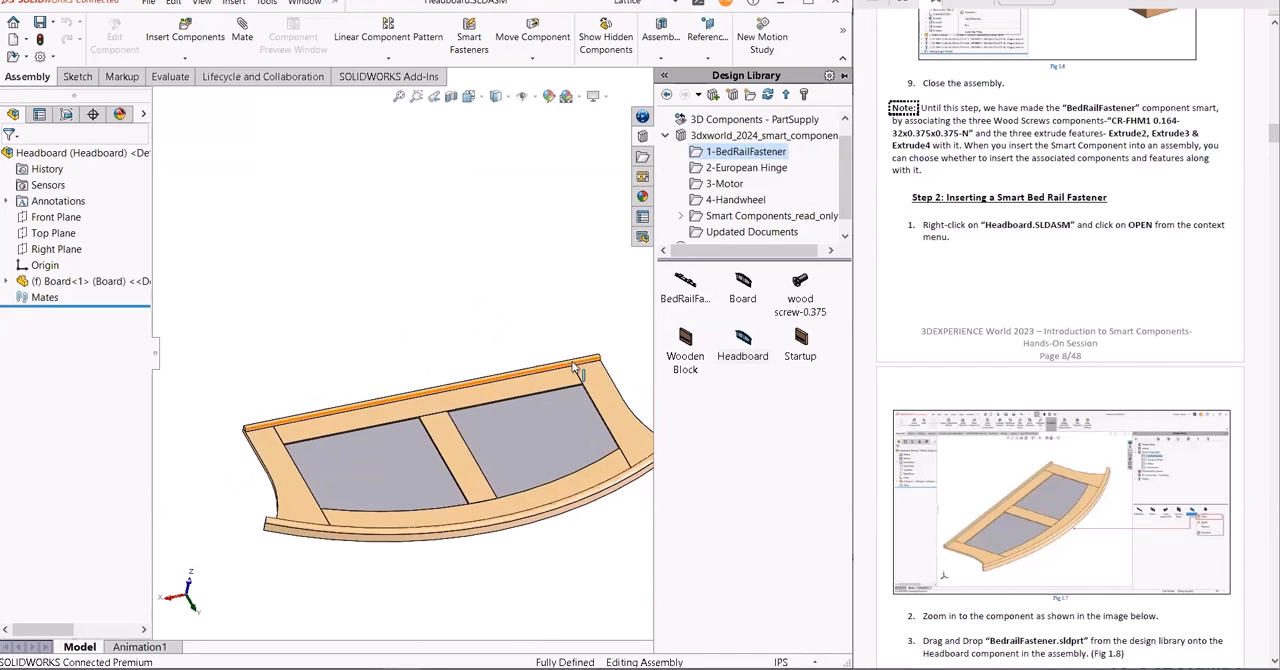
{"action": "scroll", "coordinate": [574, 368], "scroll_direction": "down", "scroll_amount": 3}
{"action": "scroll", "coordinate": [586, 350], "scroll_direction": "down", "scroll_amount": 3}
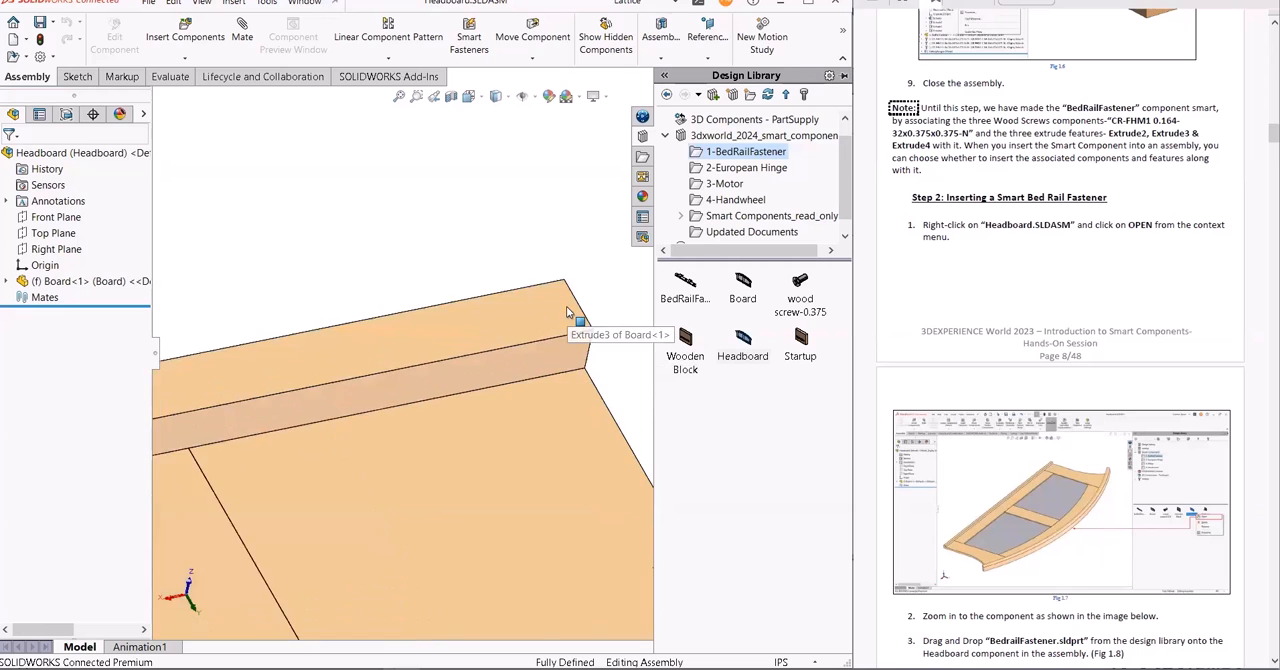
{"action": "scroll", "coordinate": [577, 320], "scroll_direction": "up", "scroll_amount": 2}
{"action": "scroll", "coordinate": [357, 357], "scroll_direction": "down", "scroll_amount": 2}
{"action": "scroll", "coordinate": [357, 357], "scroll_direction": "down", "scroll_amount": 3}
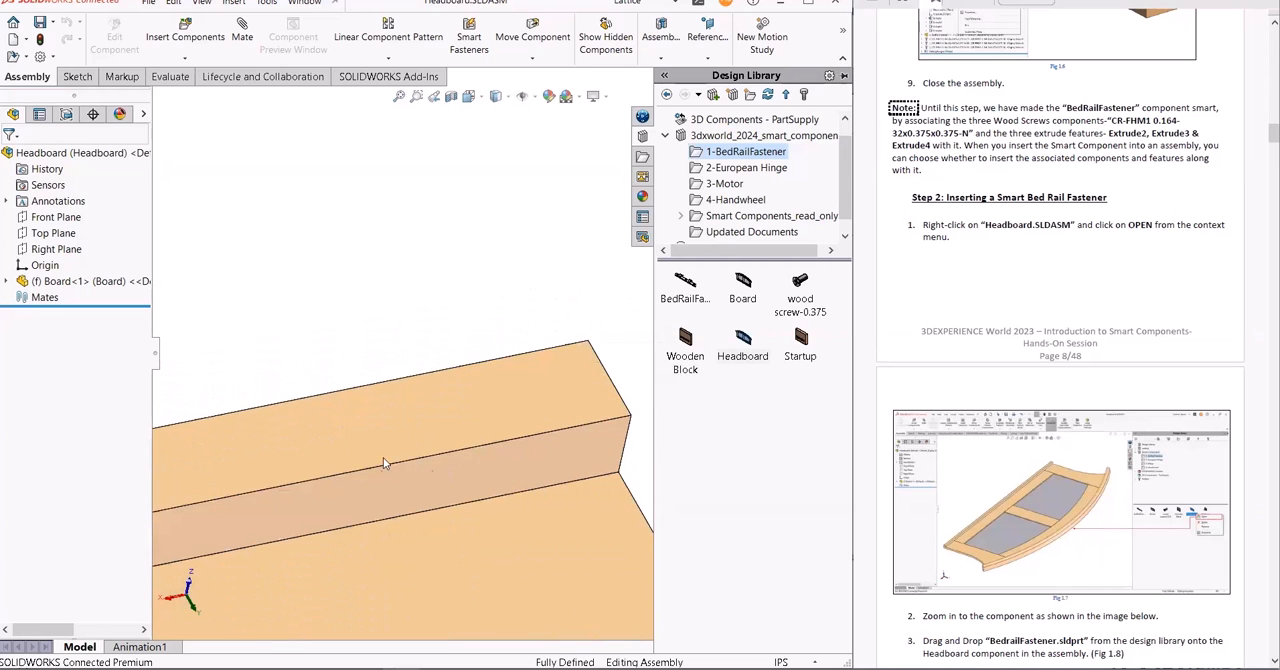
{"action": "left_click", "coordinate": [685, 285]}
{"action": "left_click_drag", "start_coordinate": [685, 285], "coordinate": [346, 459]}
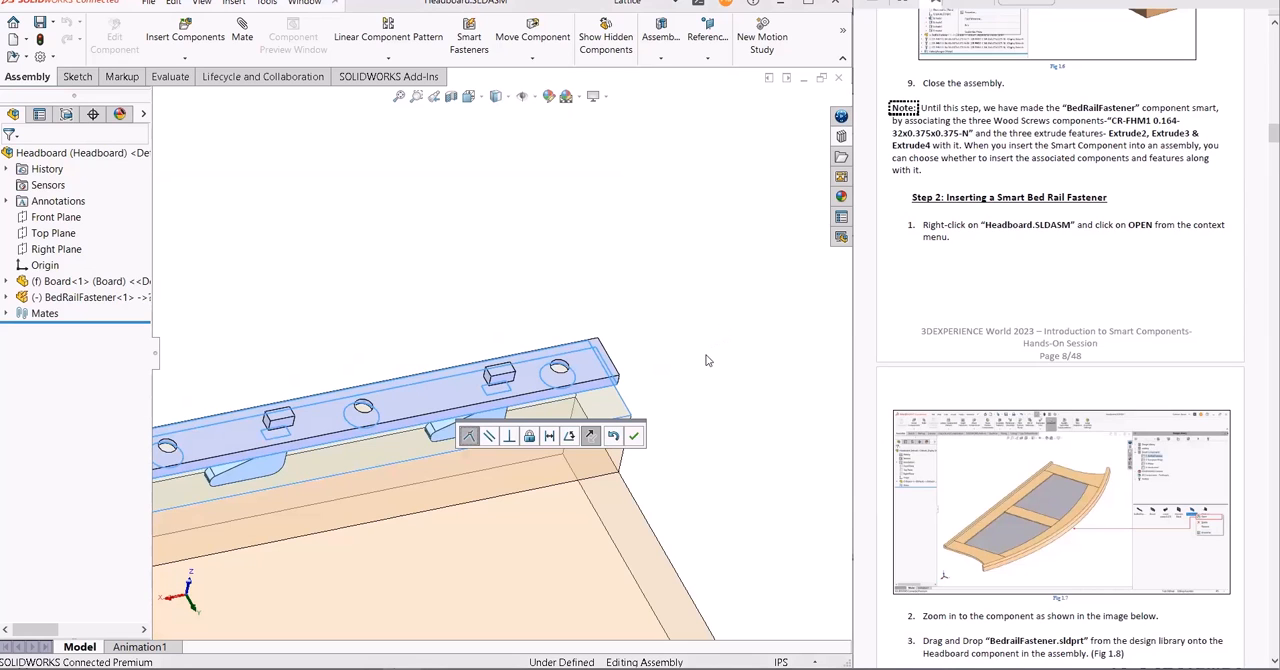
- Flip the fastener's mate alignment, accept the coincident mate with the Board face and stop inserting further copies
{"action": "left_click", "coordinate": [592, 438]}
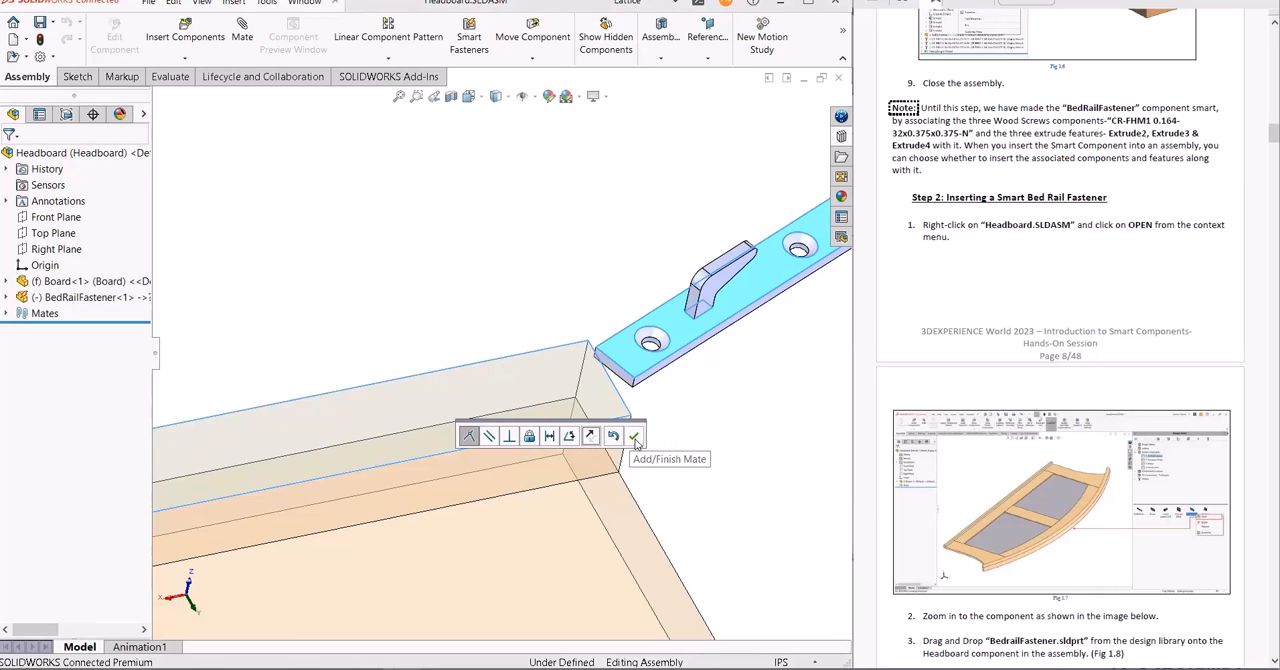
{"action": "left_click", "coordinate": [634, 437]}
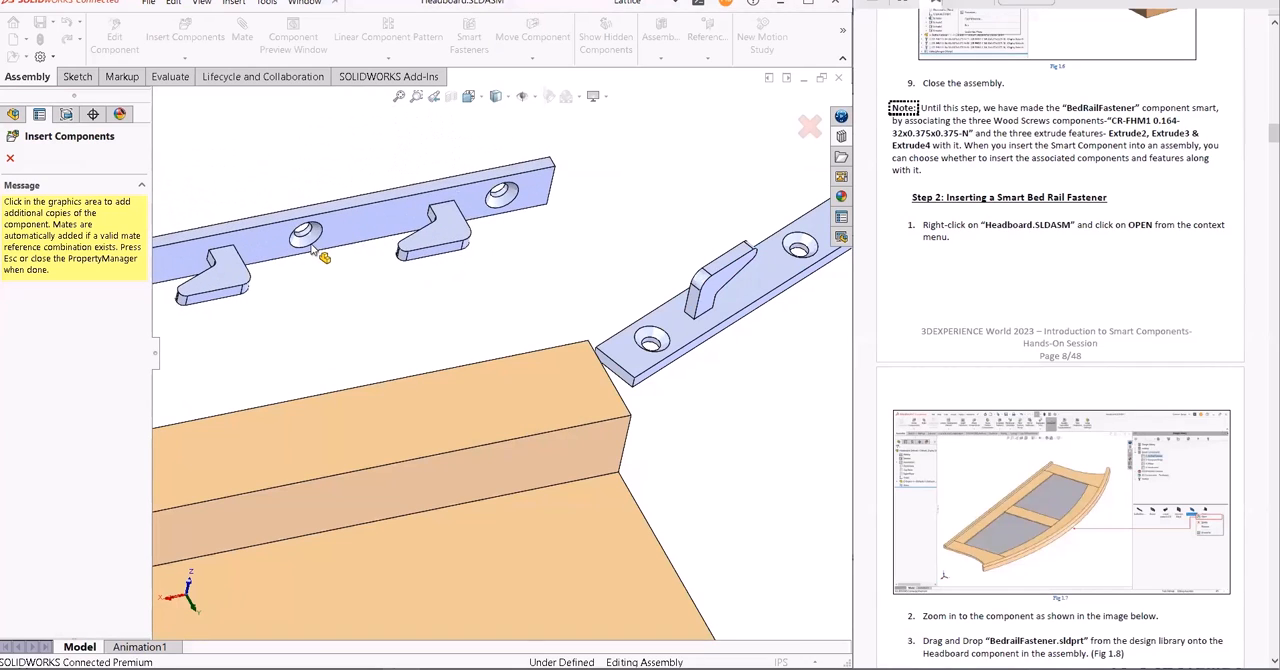
{"action": "key", "text": "Escape"}
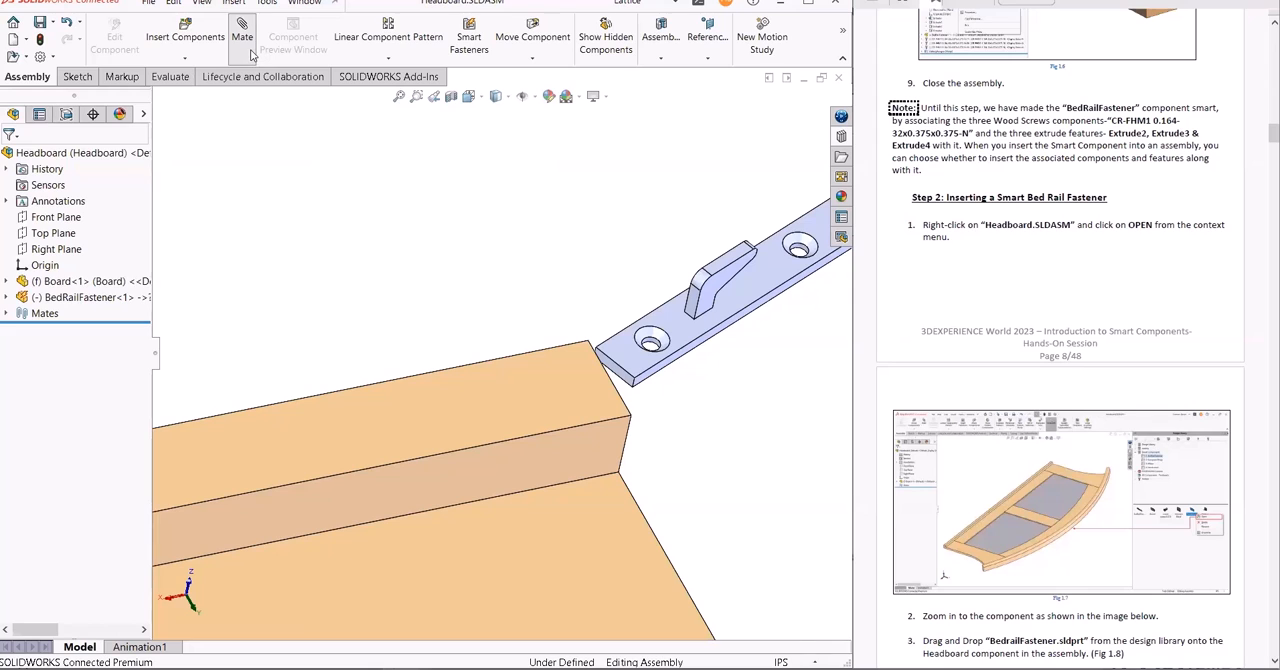
- Start an advanced Width mate and choose the two opposite side faces of the Board's edge rail as the first width selections
{"action": "left_click", "coordinate": [242, 40]}
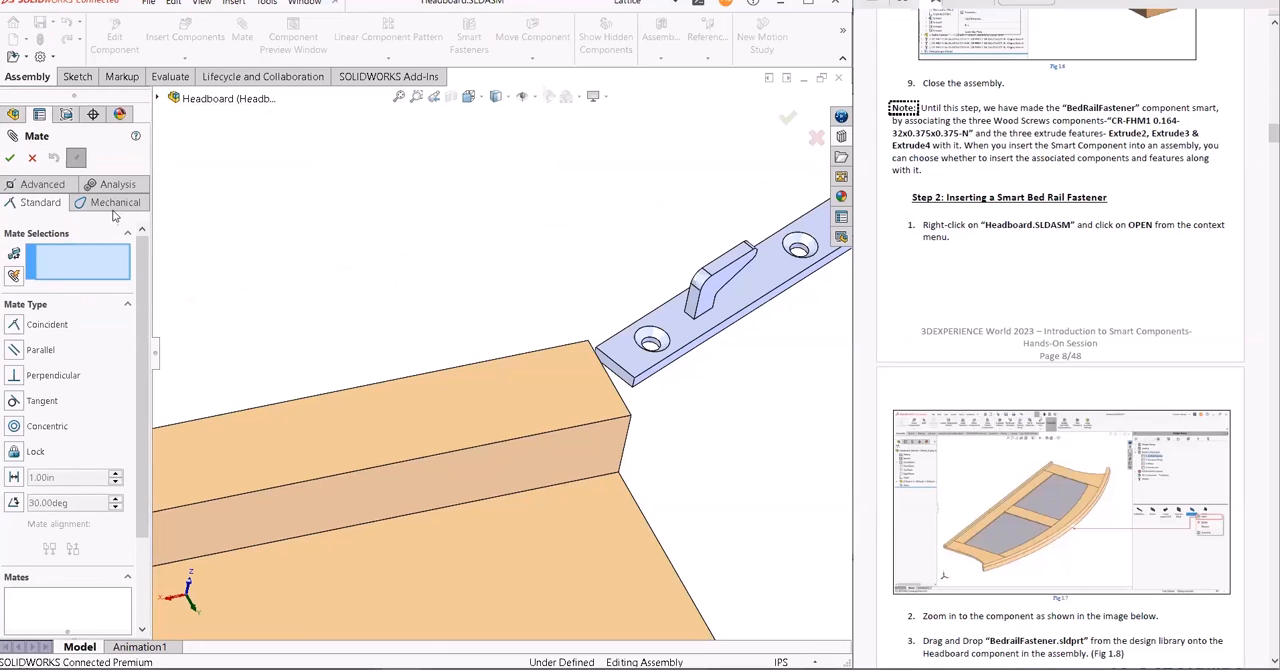
{"action": "left_click", "coordinate": [46, 187]}
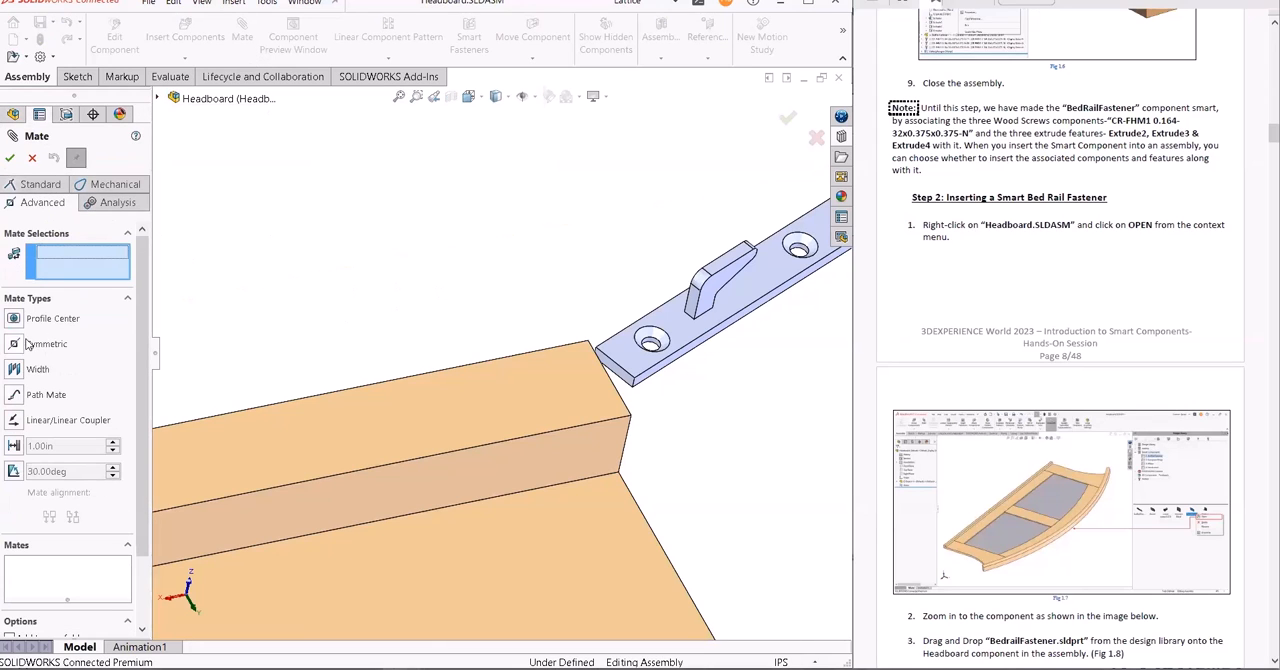
{"action": "left_click", "coordinate": [30, 369]}
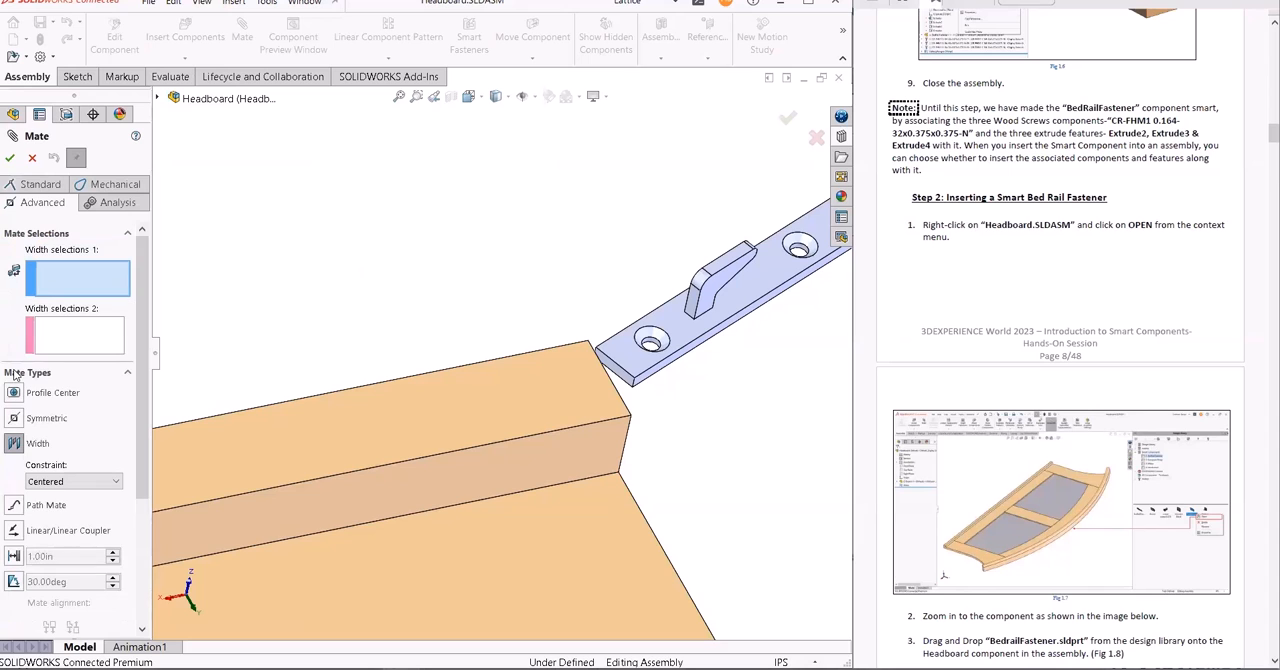
{"action": "left_click", "coordinate": [469, 463]}
{"action": "middle_click_drag", "start_coordinate": [403, 291], "coordinate": [565, 217]}
{"action": "scroll", "coordinate": [420, 330], "scroll_direction": "up", "scroll_amount": 6}
{"action": "left_click", "coordinate": [491, 378]}
- Choose the BedRailFastener's two long side faces as the second width selections and accept the Centered width mate
{"action": "scroll", "coordinate": [565, 217], "scroll_direction": "up", "scroll_amount": 3}
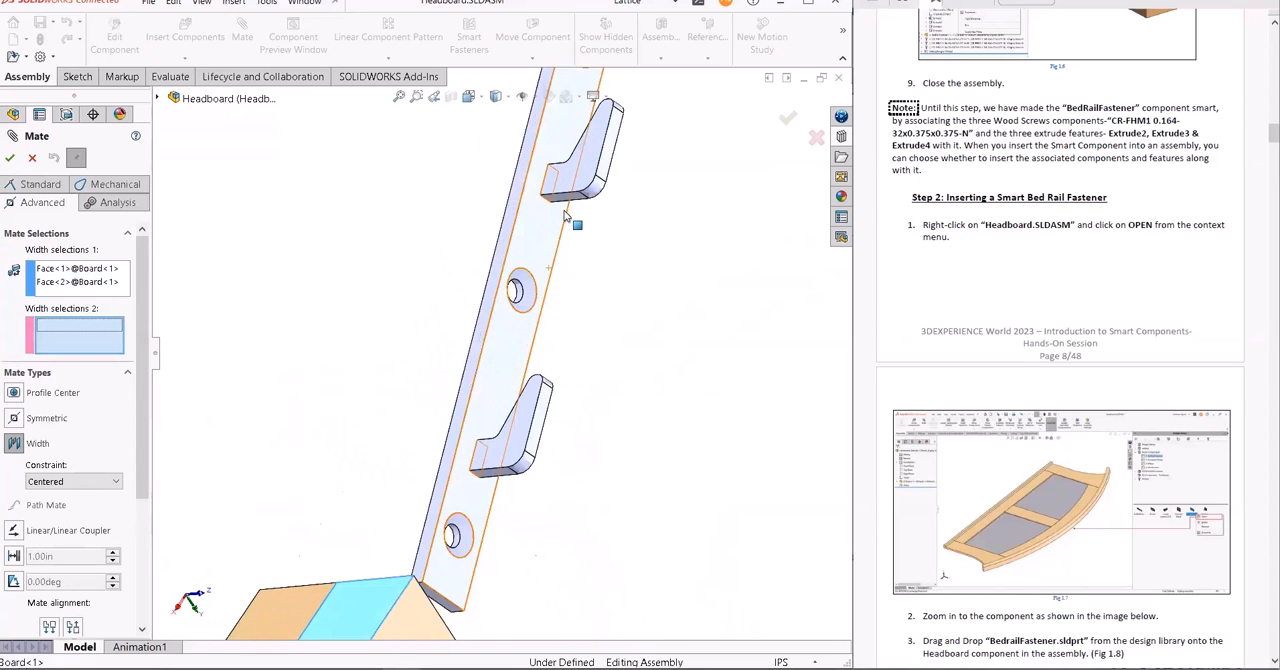
{"action": "left_click", "coordinate": [504, 231]}
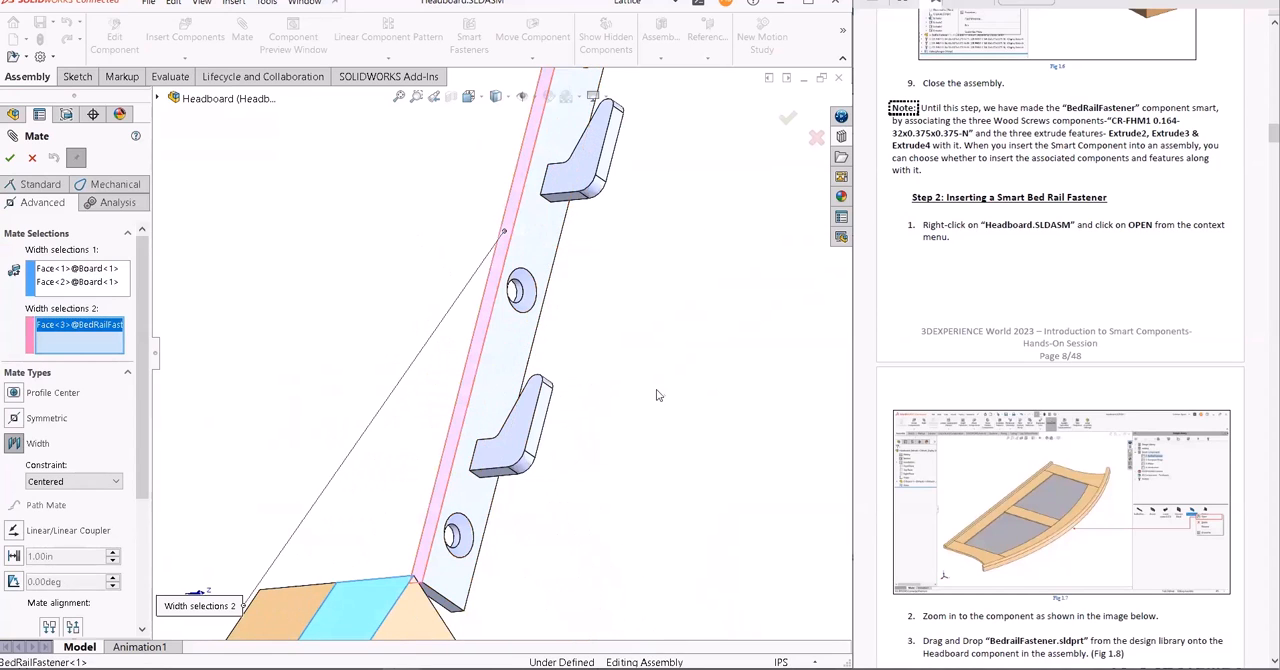
{"action": "scroll", "coordinate": [614, 375], "scroll_direction": "down", "scroll_amount": 5}
{"action": "middle_click_drag", "start_coordinate": [620, 416], "coordinate": [569, 369]}
{"action": "scroll", "coordinate": [786, 478], "scroll_direction": "up", "scroll_amount": 5}
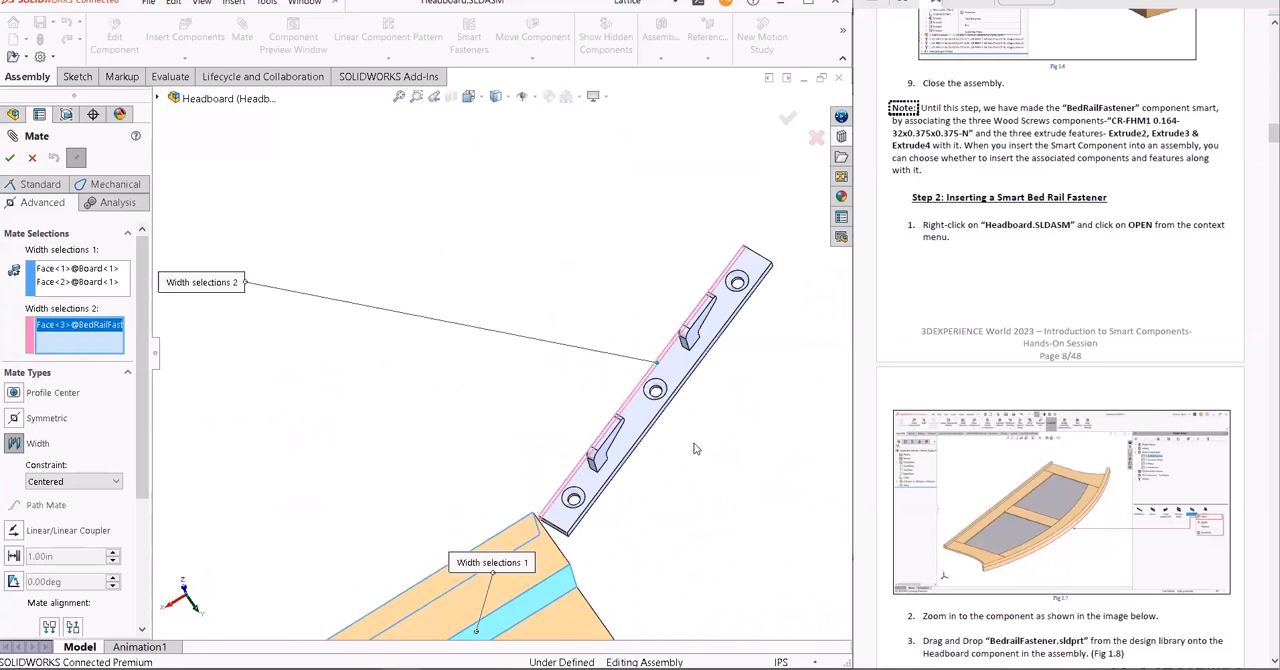
{"action": "scroll", "coordinate": [695, 449], "scroll_direction": "up", "scroll_amount": 5}
{"action": "left_click", "coordinate": [422, 463]}
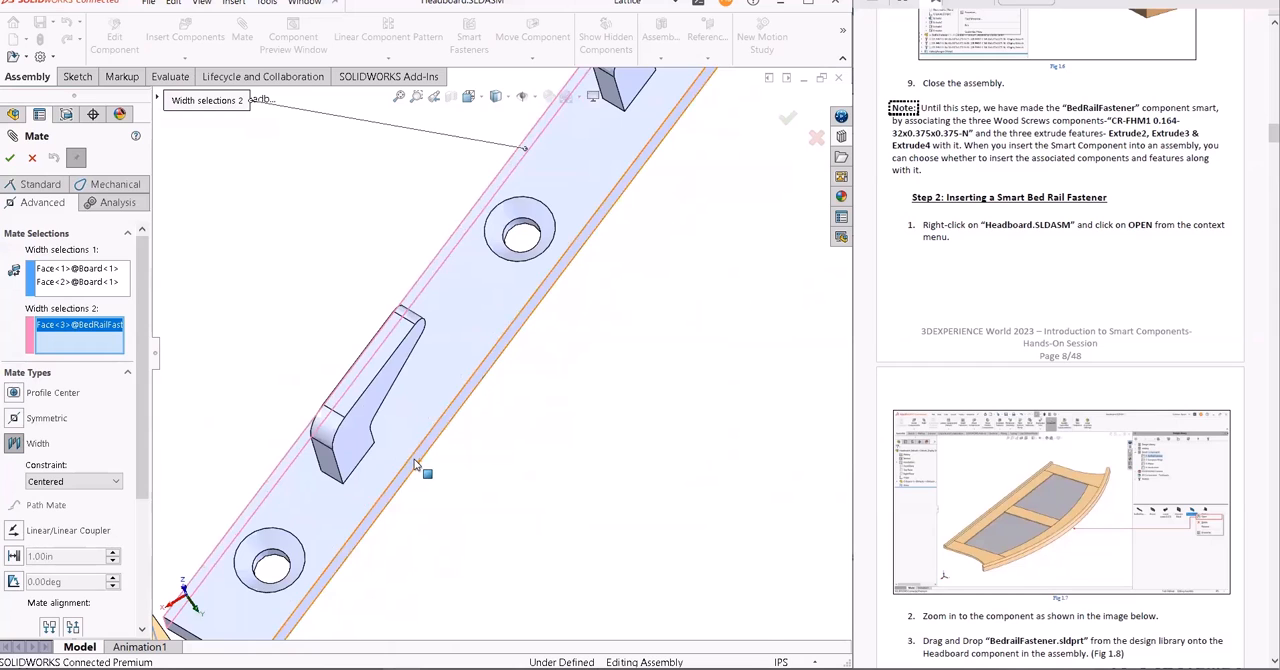
{"action": "scroll", "coordinate": [486, 492], "scroll_direction": "up", "scroll_amount": 2}
{"action": "scroll", "coordinate": [492, 494], "scroll_direction": "up", "scroll_amount": 5}
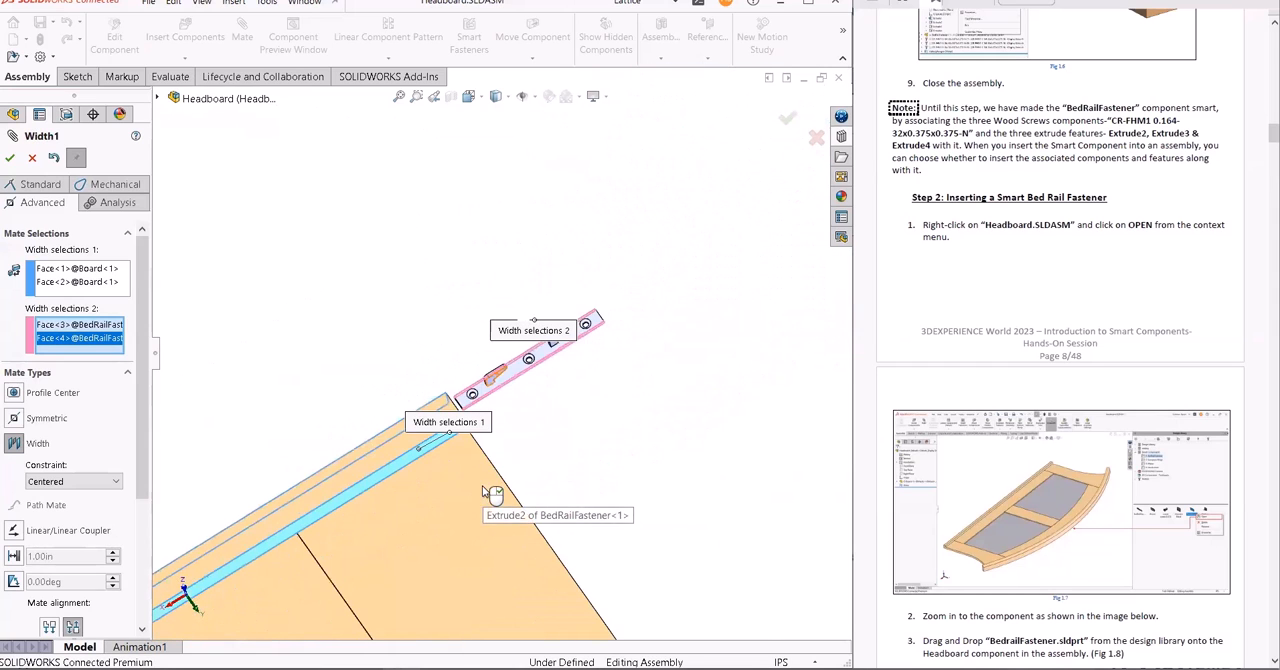
{"action": "left_click", "coordinate": [10, 158]}
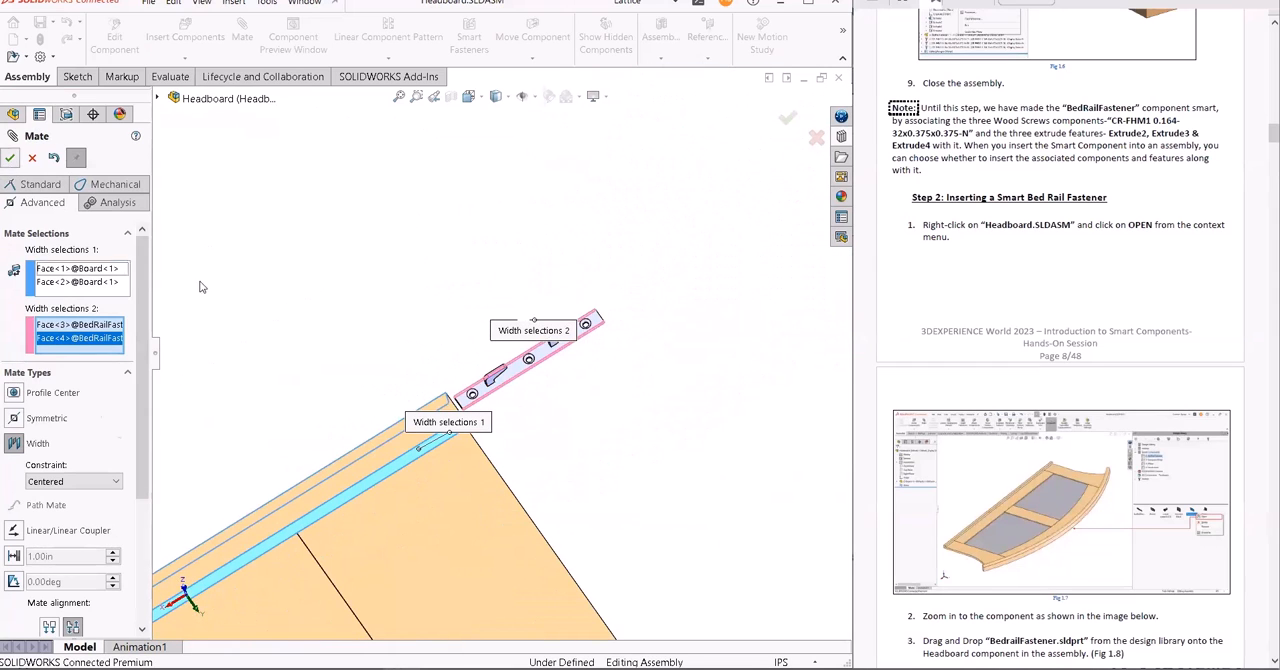
{"action": "left_click", "coordinate": [10, 159]}
- Move the BedRailFastener along the Board's edge face so that it sits fully on the rail near the corner
{"action": "left_click_drag", "start_coordinate": [500, 385], "coordinate": [290, 530]}
{"action": "left_click", "coordinate": [630, 455]}
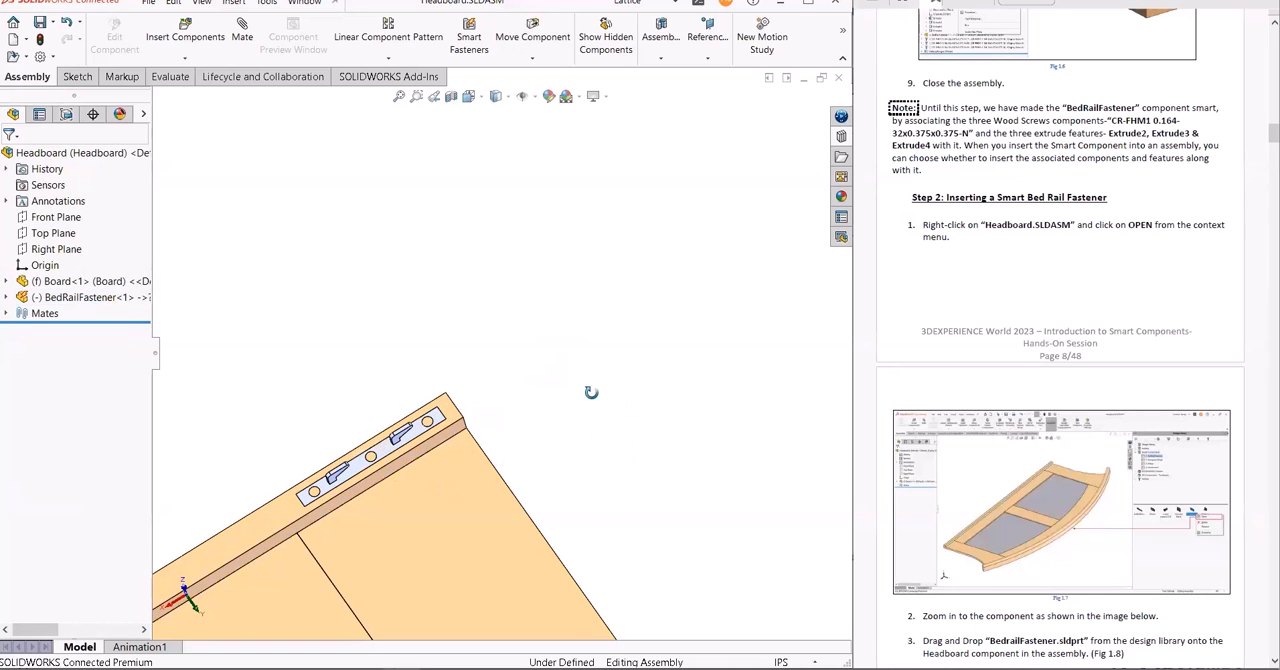
{"action": "scroll", "coordinate": [380, 470], "scroll_direction": "down", "scroll_amount": 4}
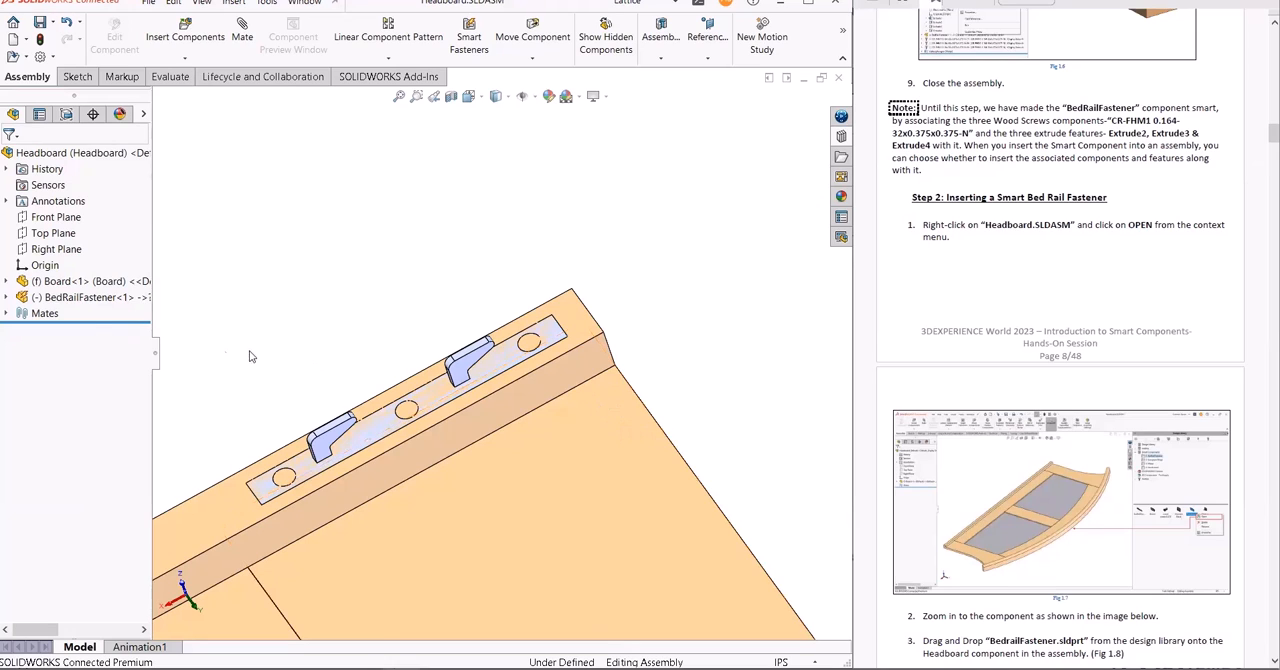
- Insert the BedRailFastener's smart features Extrude2, Extrude3 and Extrude4 and its three screws, using the Board's edge face under the fastener as reference
{"action": "left_click", "coordinate": [90, 298]}
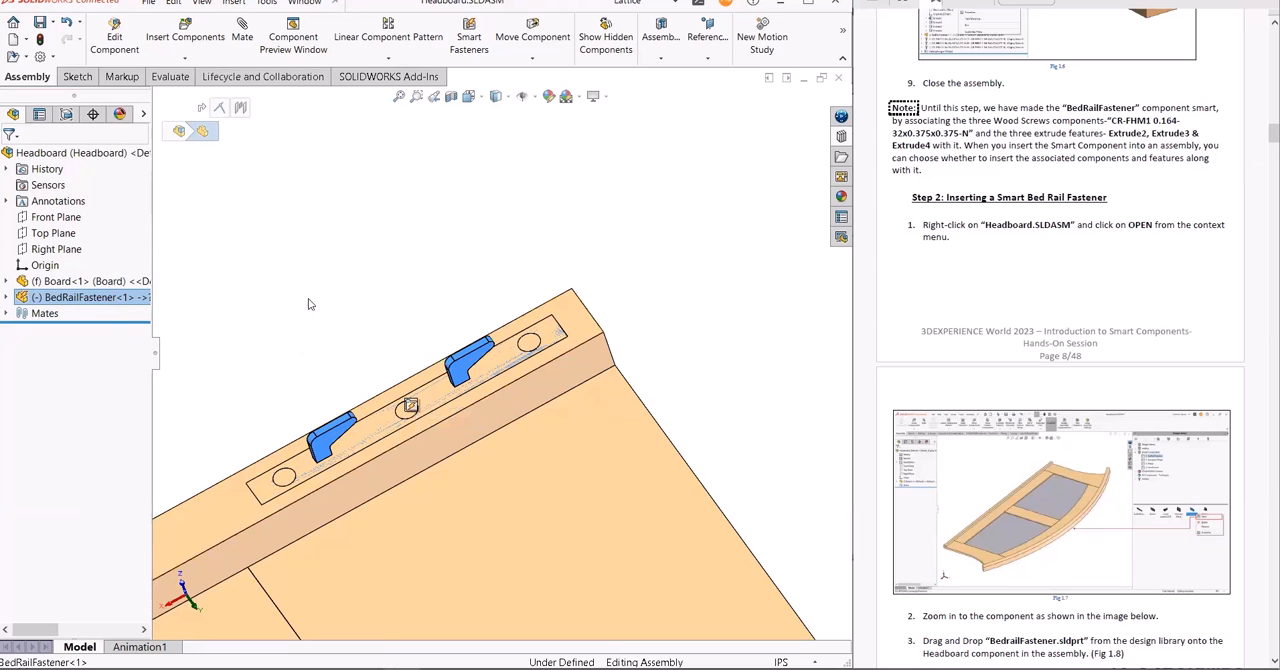
{"action": "right_click", "coordinate": [105, 304]}
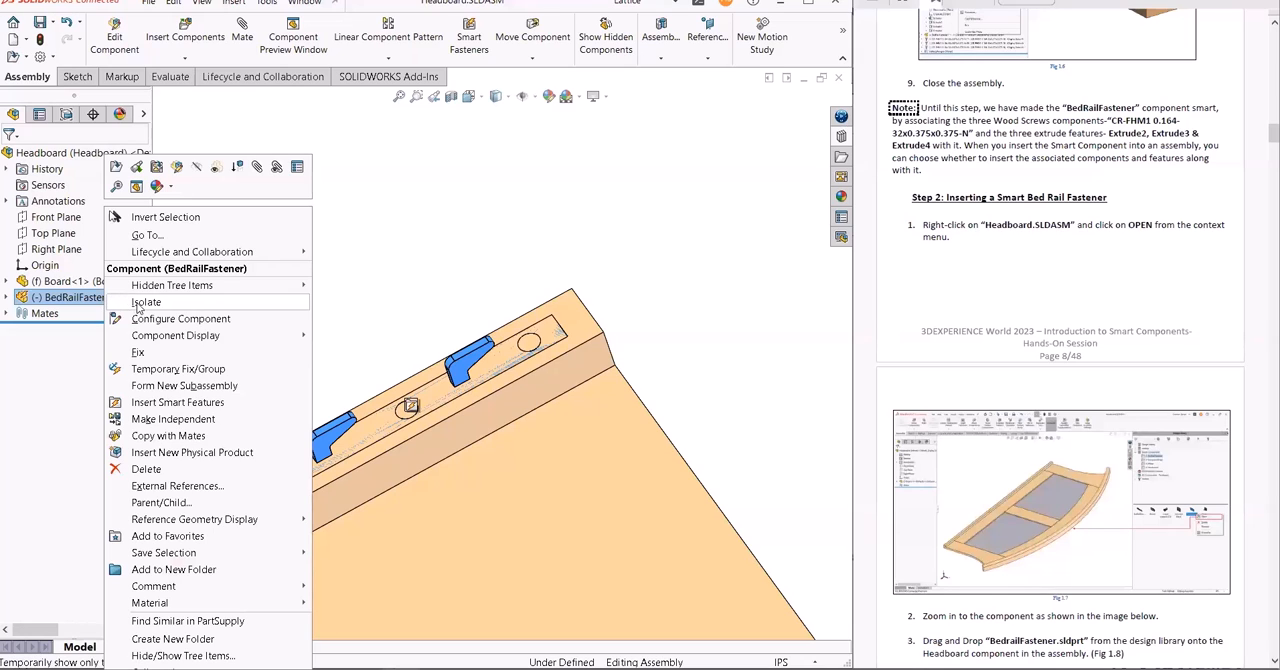
{"action": "left_click", "coordinate": [180, 403]}
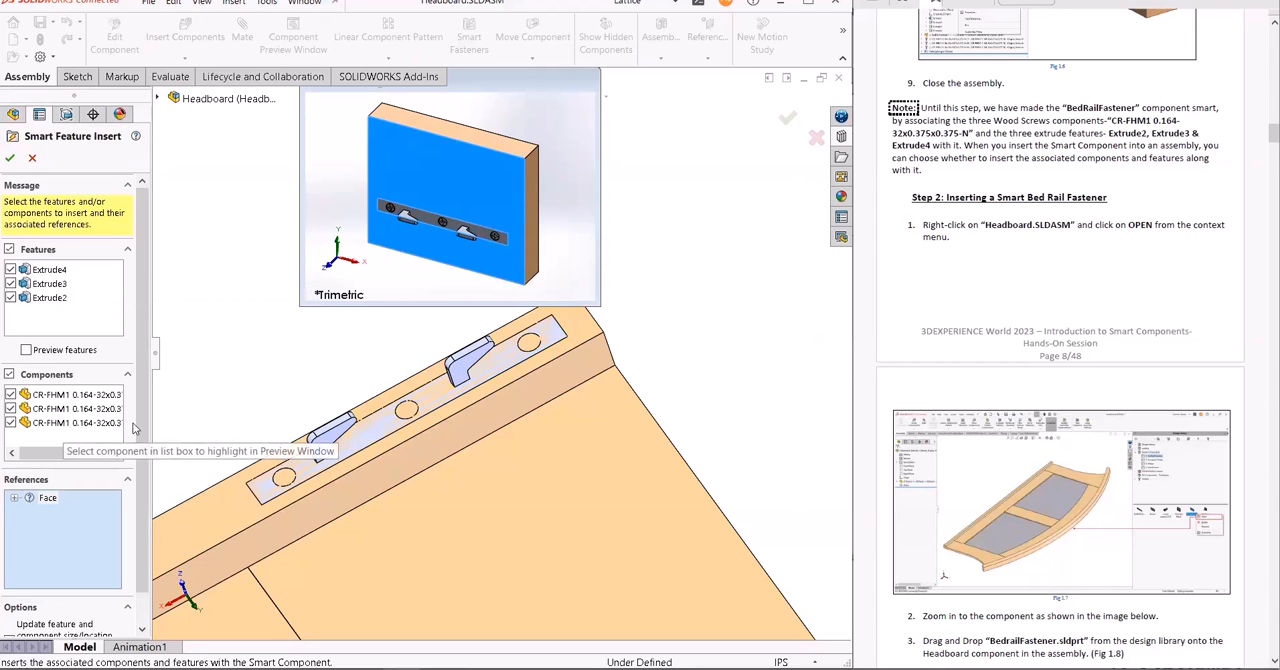
{"action": "left_click", "coordinate": [47, 499]}
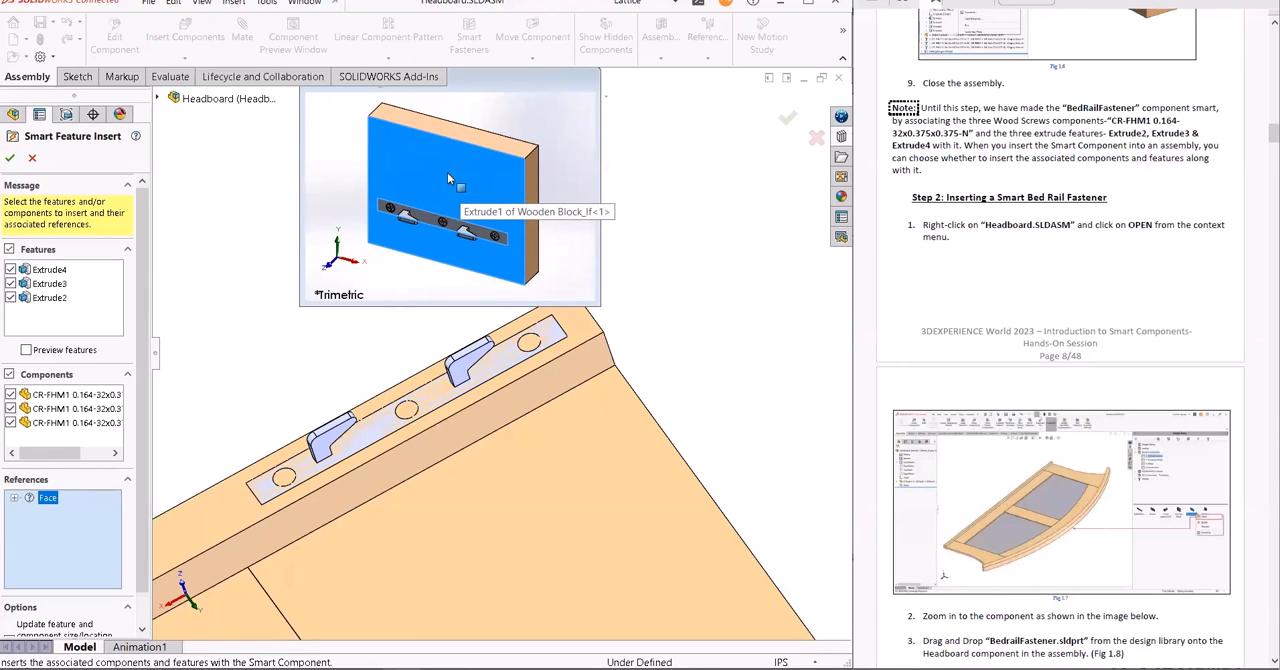
{"action": "left_click", "coordinate": [218, 516]}
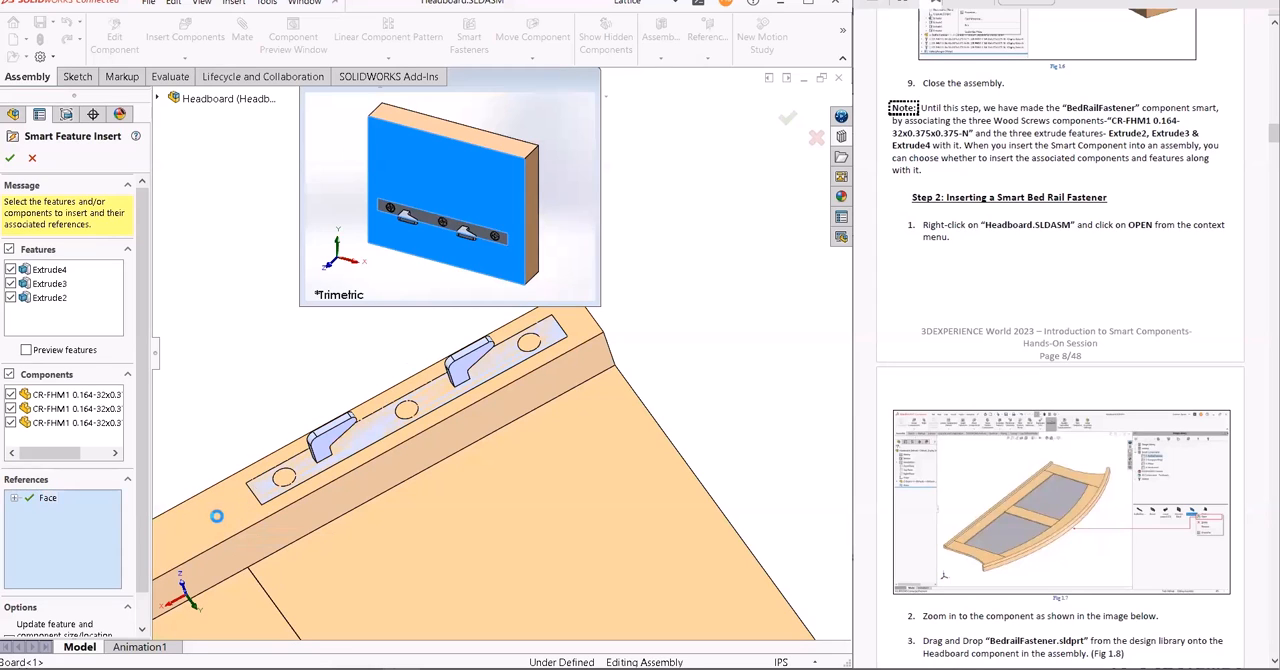
{"action": "left_click", "coordinate": [9, 157]}
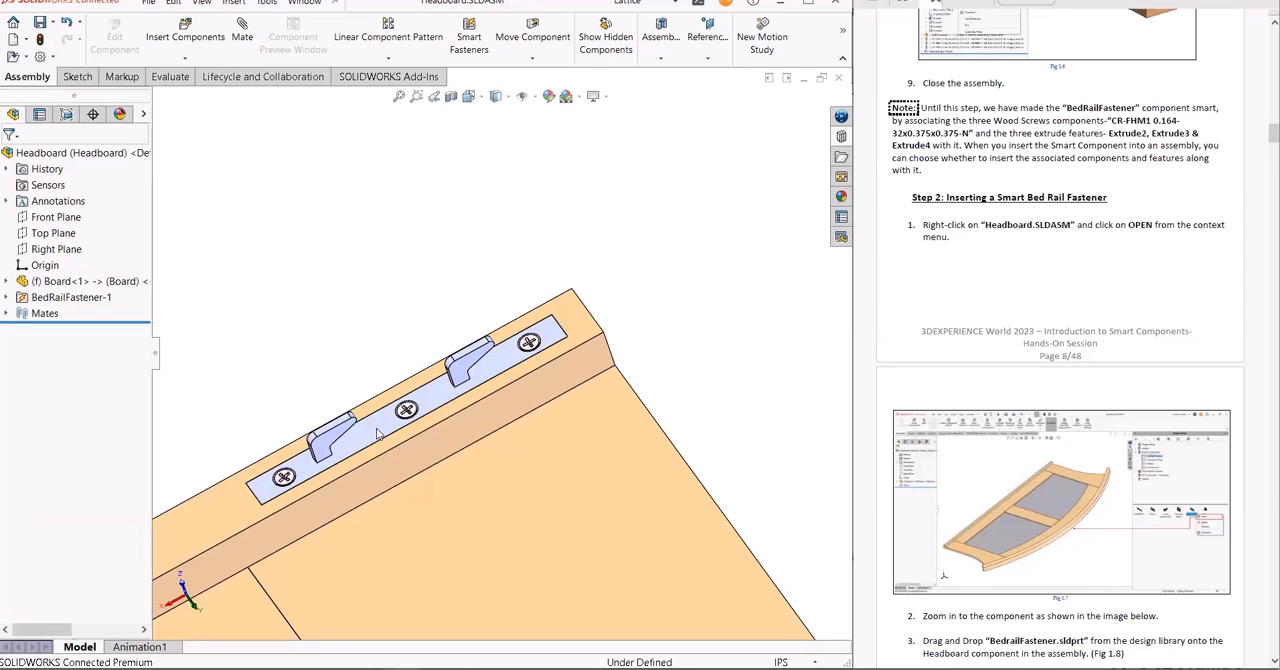
- Temporarily hide the BedRailFastener to examine the inserted cuts and screws in the Board
{"action": "key", "text": "Tab"}
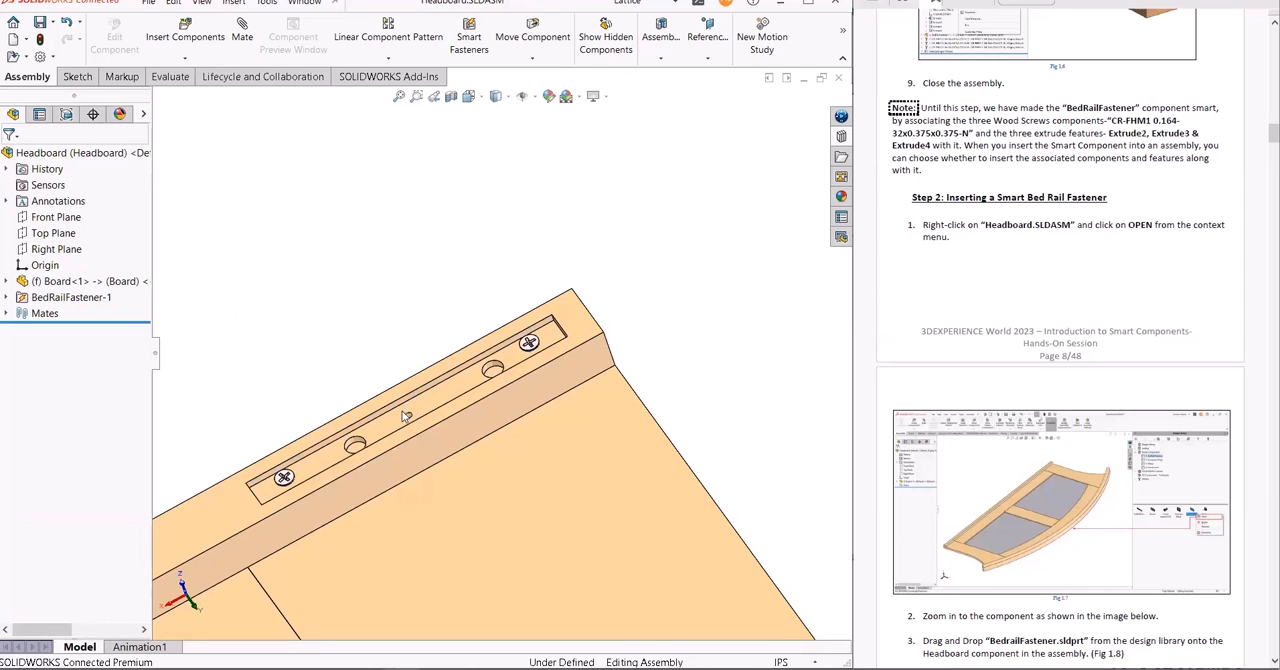
{"action": "key", "text": "Tab"}
{"action": "key", "text": "alt+Tab"}
{"action": "key", "text": "alt+Tab"}
{"action": "left_click", "coordinate": [775, 503]}
{"action": "left_click", "coordinate": [605, 490]}
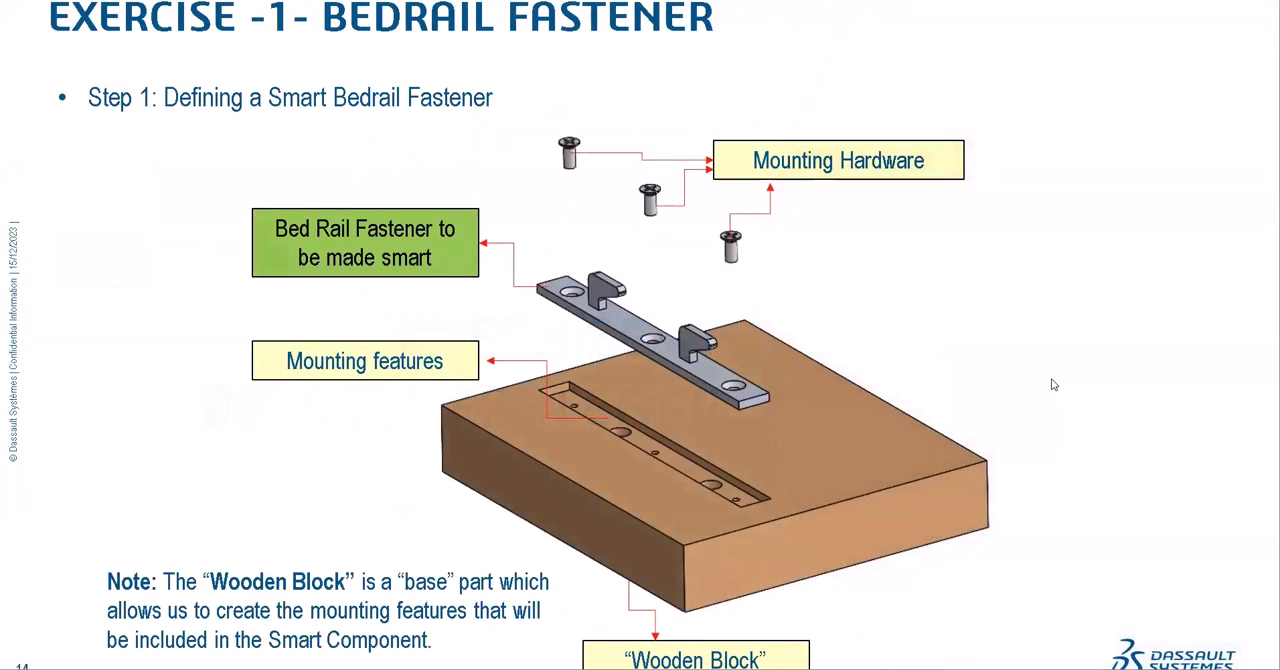
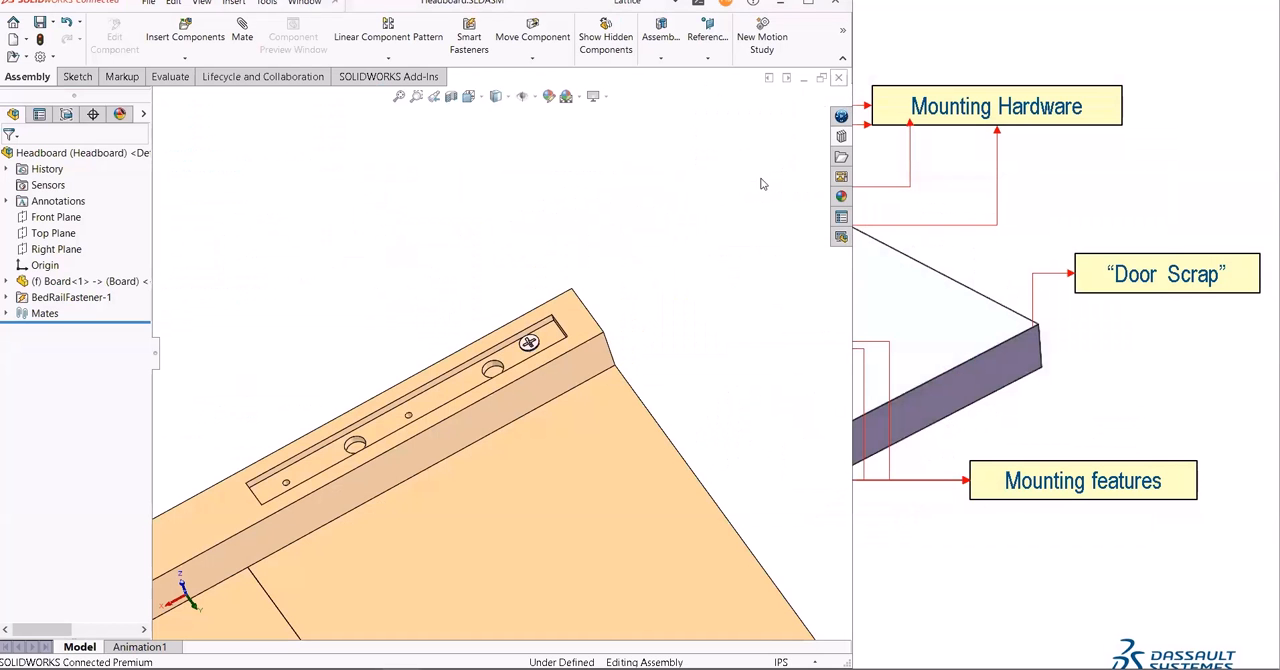
- Bring up the hands-on guide beside the model and close the Headboard assembly without saving its changes
{"action": "key", "text": "alt+Tab"}
{"action": "key", "text": "Tab"}
{"action": "key", "text": "Tab"}
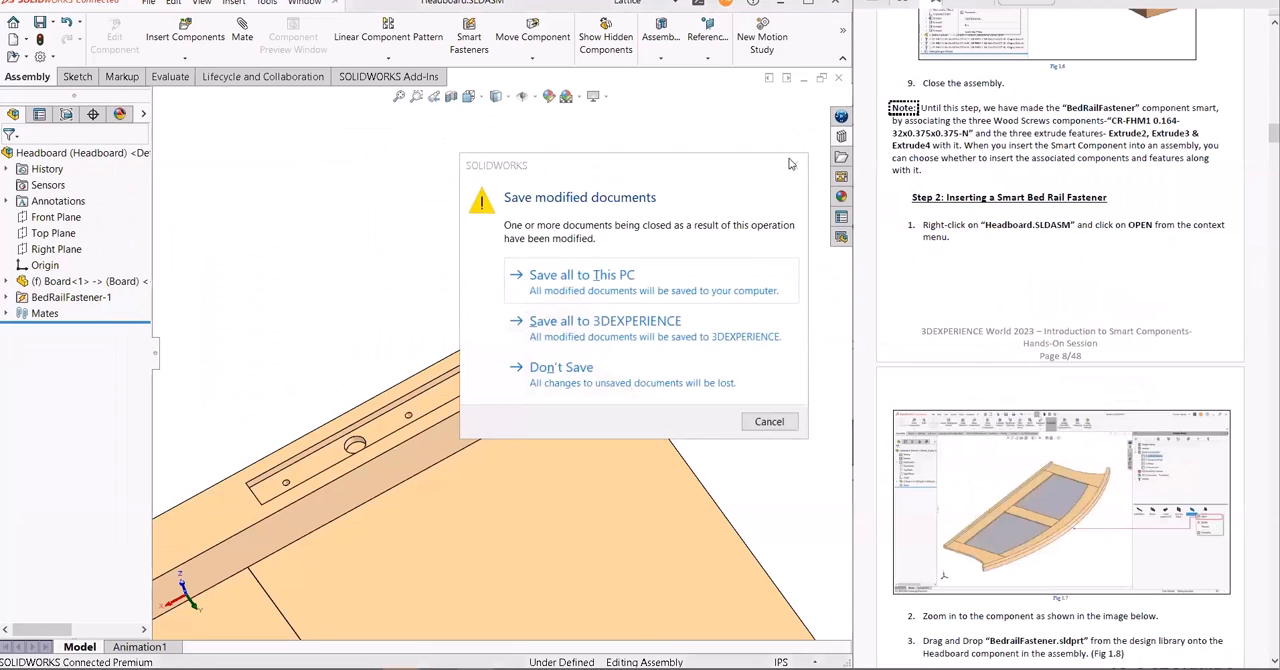
{"action": "left_click", "coordinate": [600, 378]}
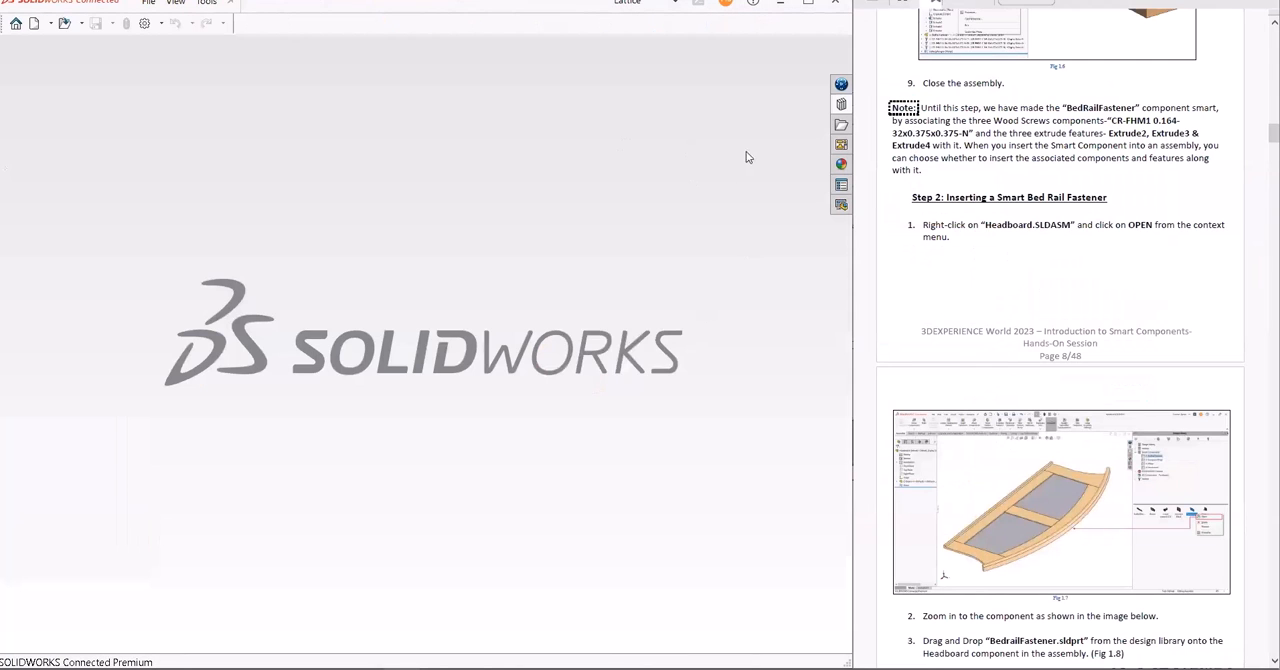
- Find Exercise-2-European Hinge in the guide and open Training-Europe-Hinge.SLDASM from the design library's 2-European Hinge folder
{"action": "scroll", "coordinate": [981, 352], "scroll_direction": "down", "scroll_amount": 12}
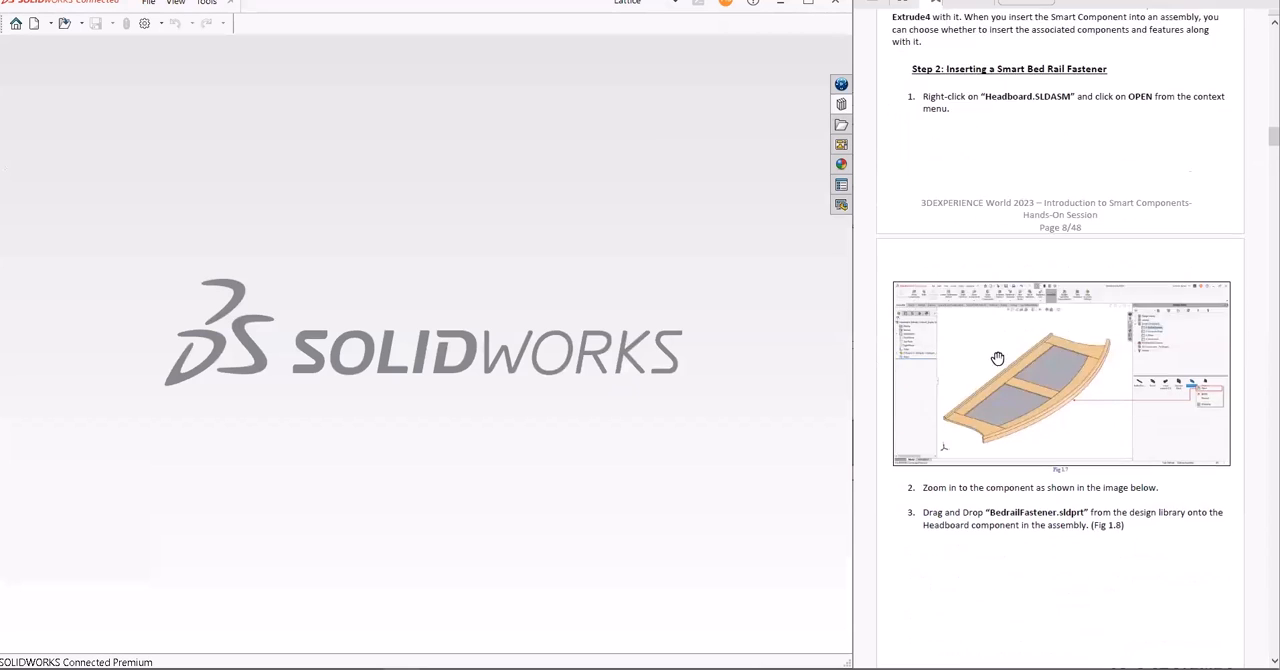
{"action": "scroll", "coordinate": [997, 359], "scroll_direction": "down", "scroll_amount": 20}
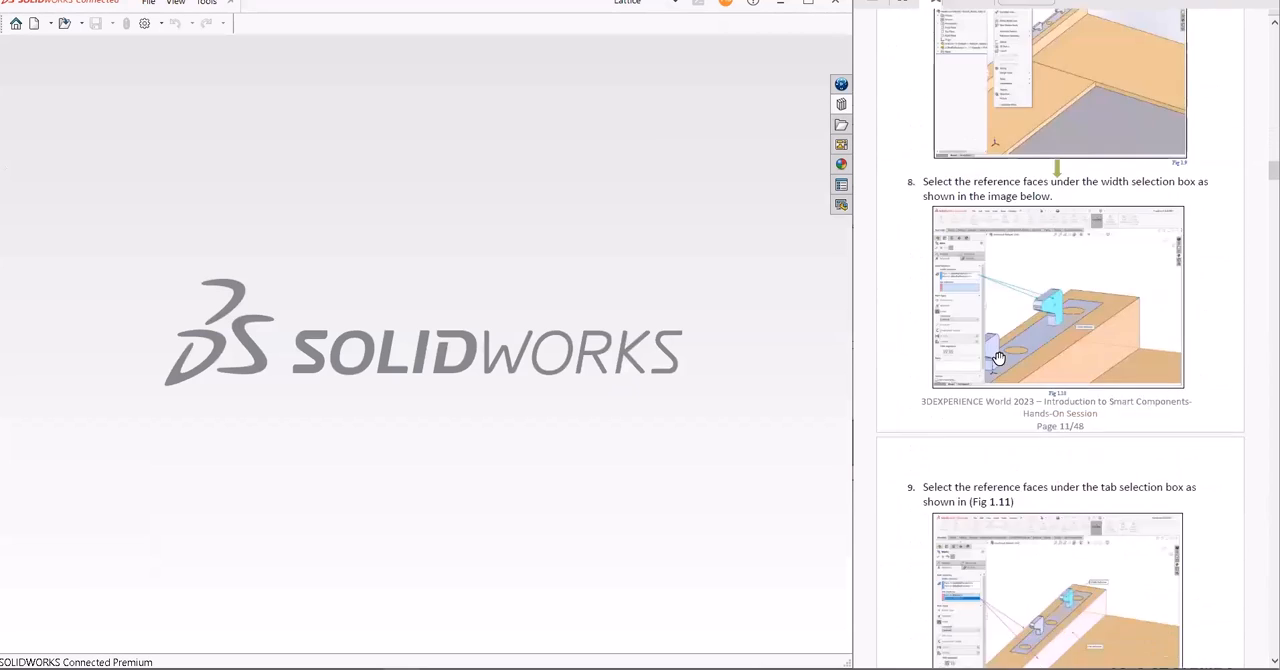
{"action": "scroll", "coordinate": [1006, 355], "scroll_direction": "down", "scroll_amount": 20}
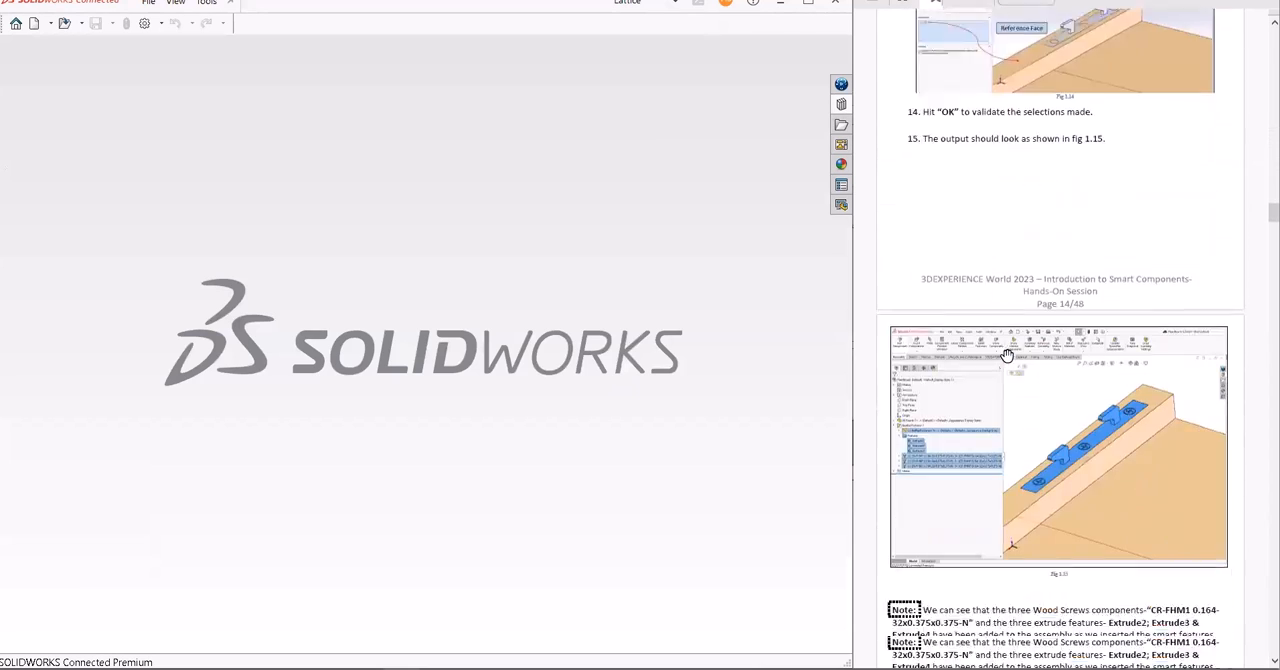
{"action": "scroll", "coordinate": [1008, 355], "scroll_direction": "down", "scroll_amount": 2}
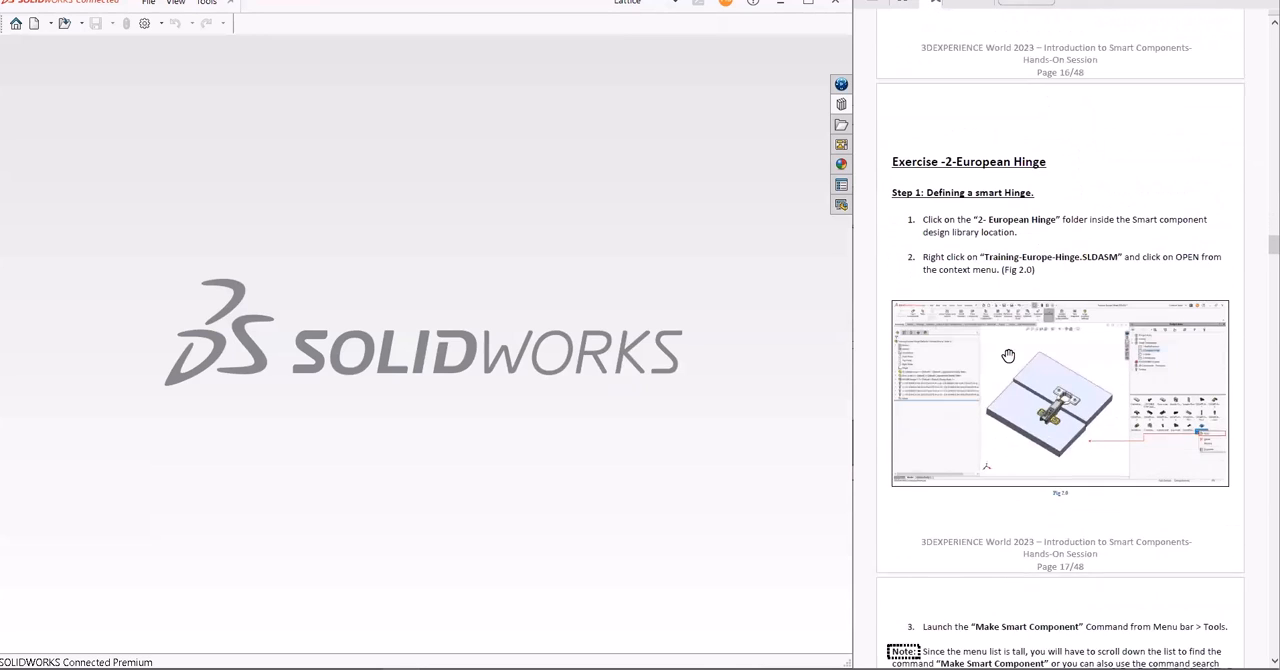
{"action": "left_click", "coordinate": [841, 106]}
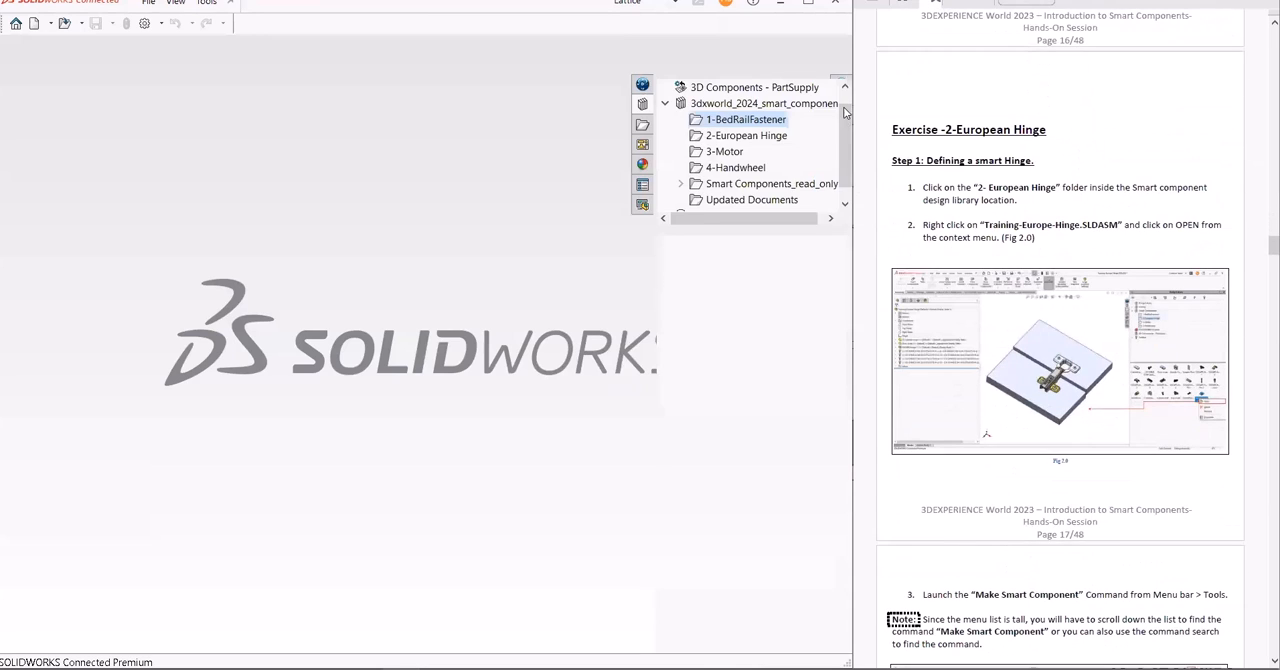
{"action": "left_click", "coordinate": [746, 135]}
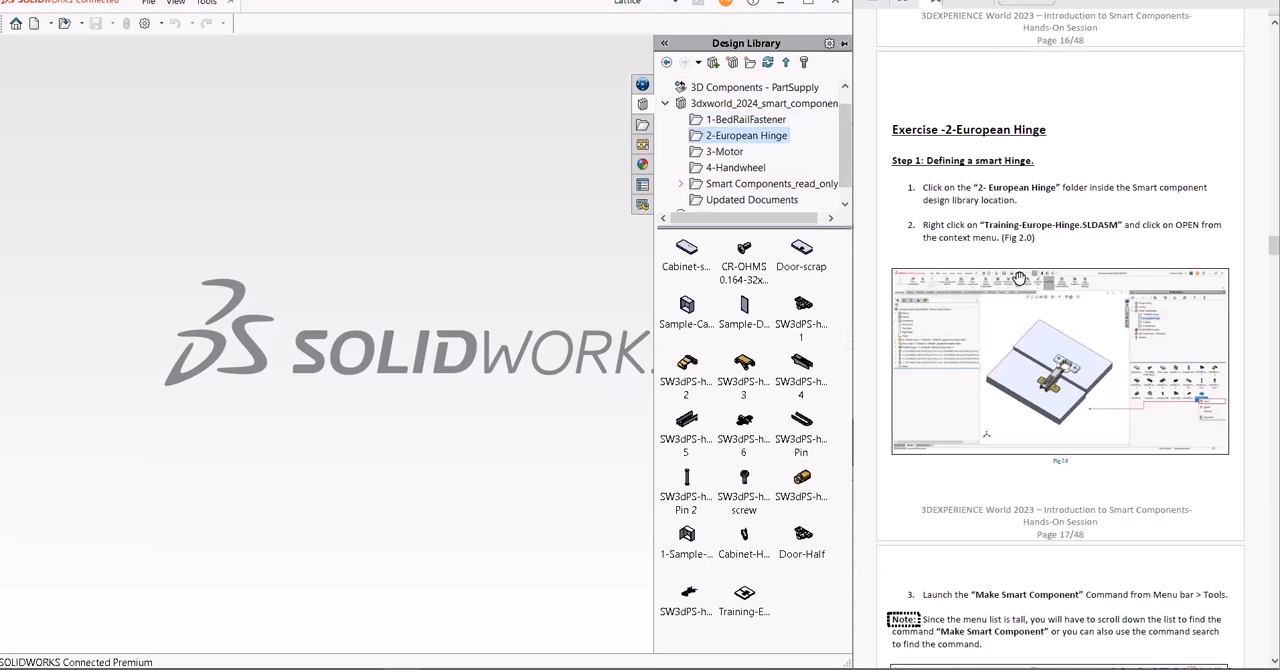
{"action": "mouse_move", "coordinate": [744, 594]}
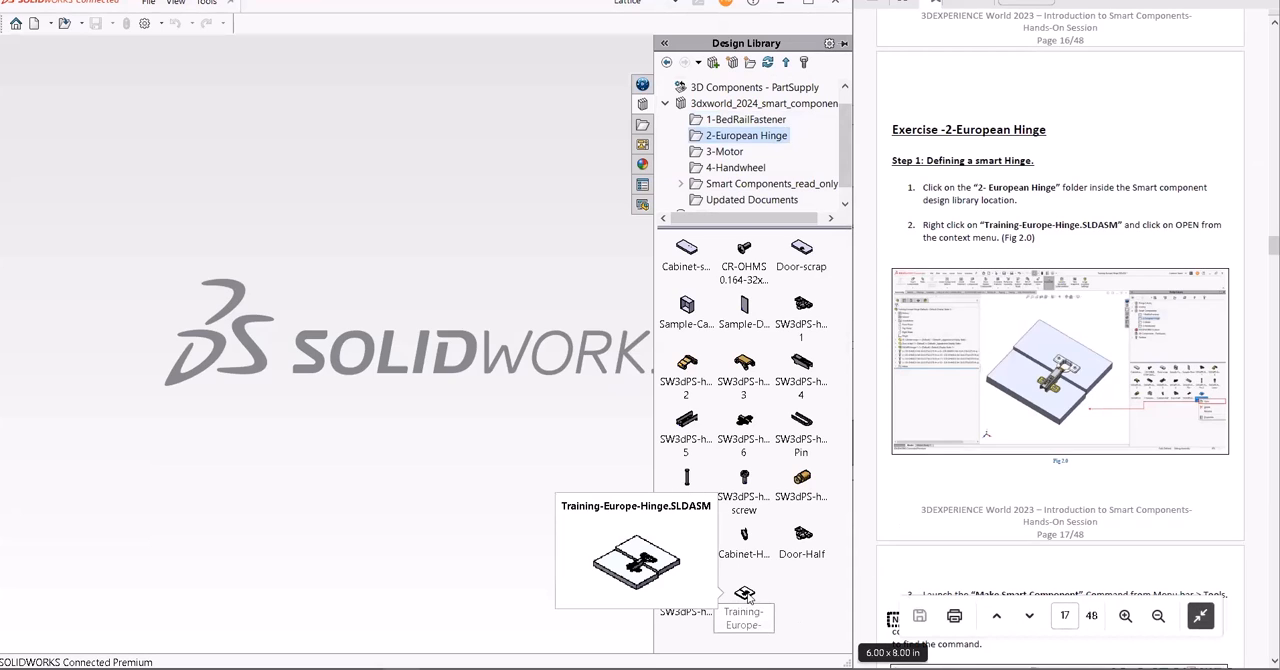
{"action": "left_click_drag", "start_coordinate": [746, 596], "coordinate": [389, 428]}
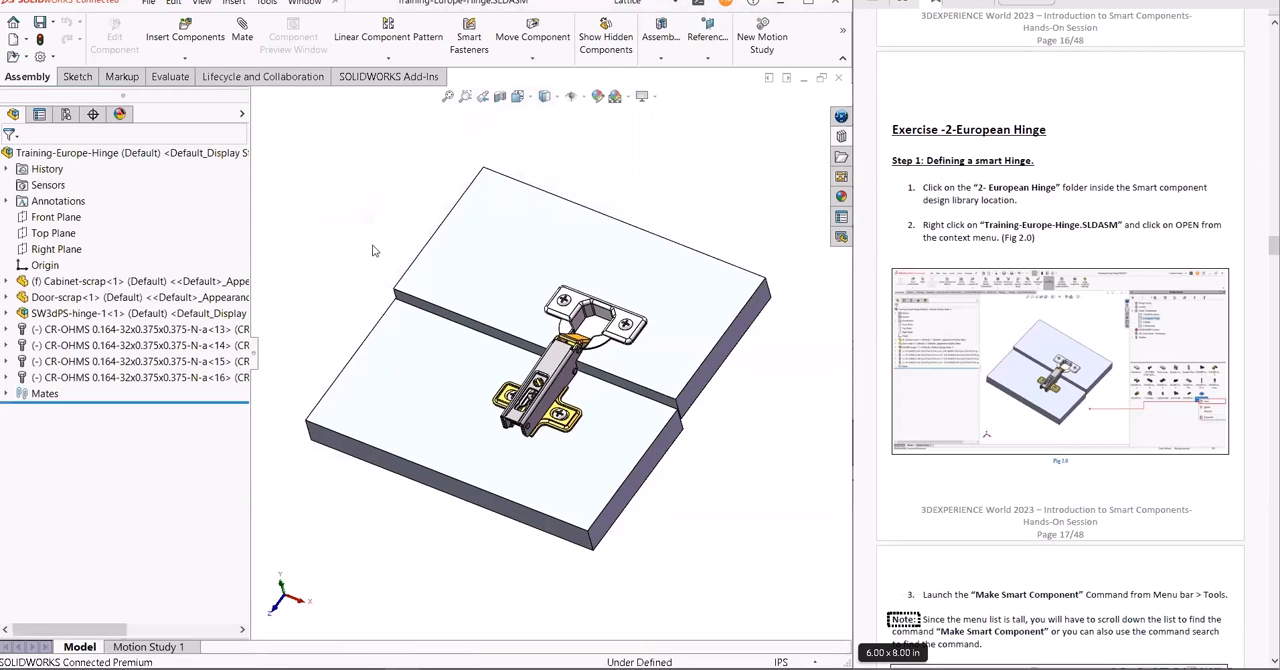
- Examine the SW3dPS-hinge-1 subassembly and the CR-OHMS screws that fasten it to the two boards
{"action": "left_click", "coordinate": [155, 320]}
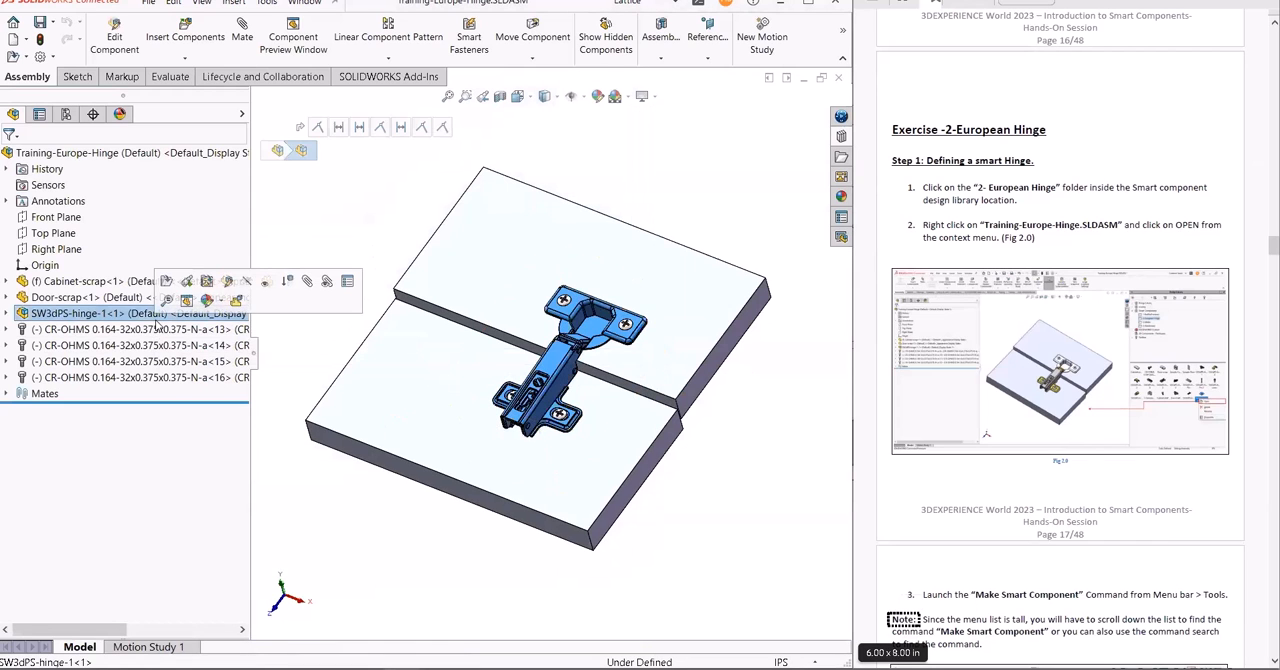
{"action": "left_click", "coordinate": [121, 360]}
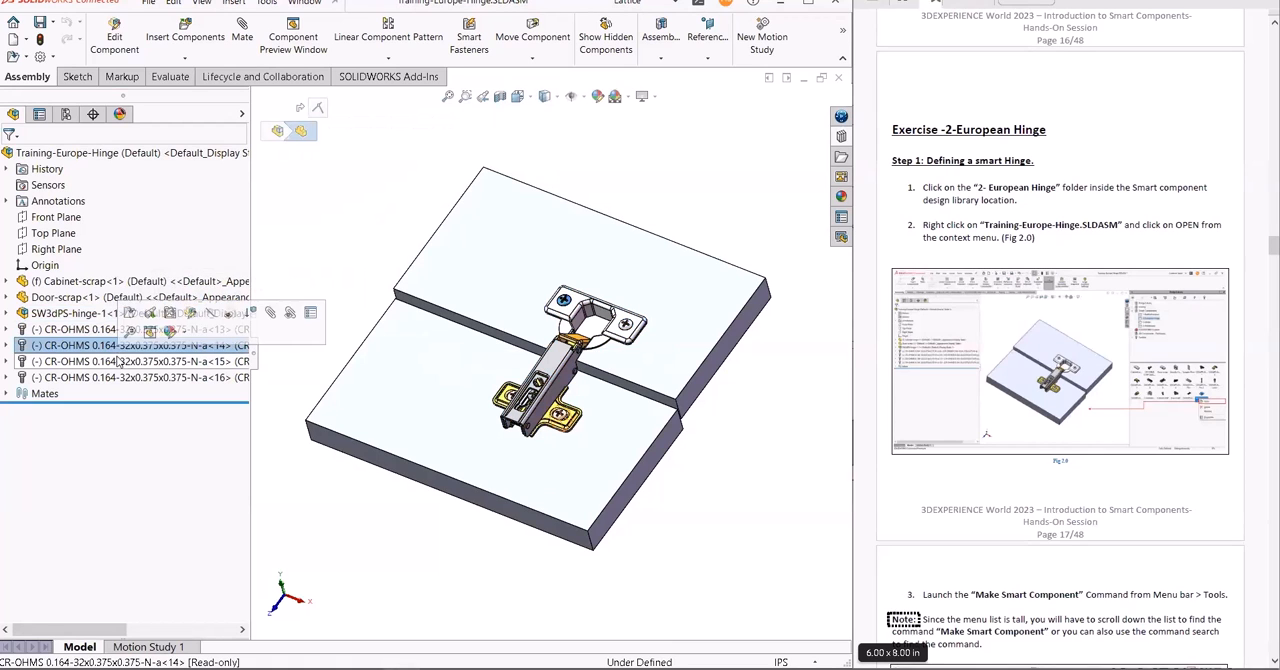
{"action": "left_click", "coordinate": [121, 380]}
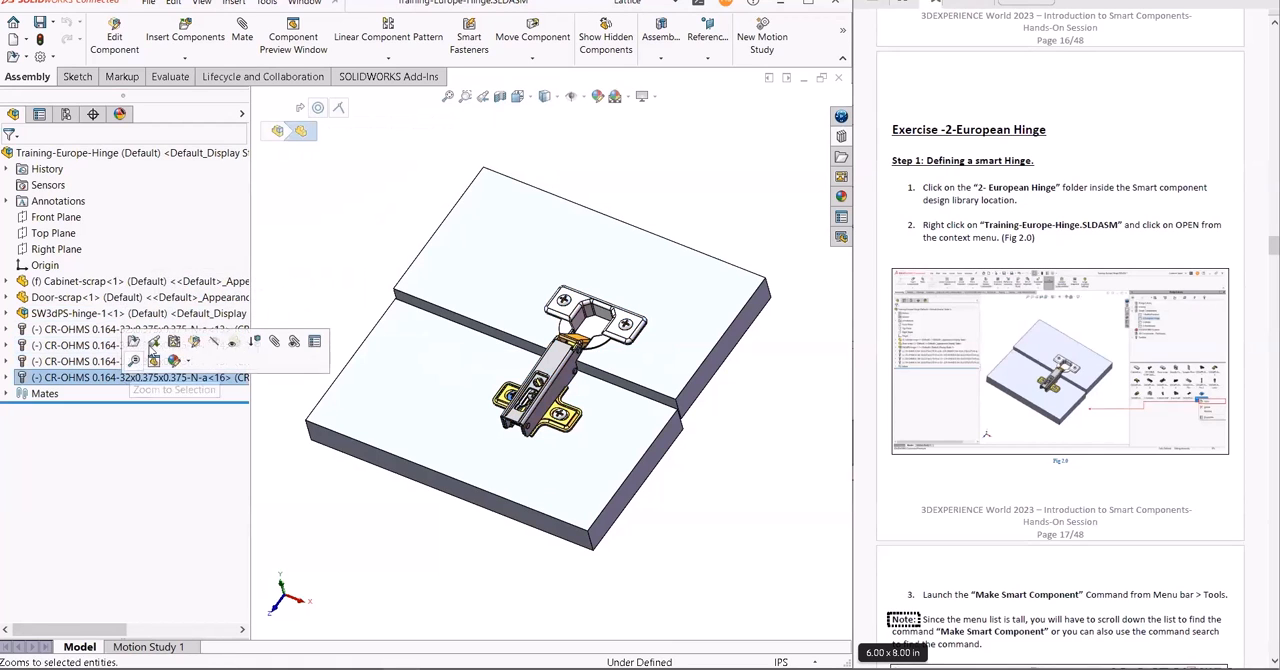
- Examine Cut-Extrude1 and the 1/8 (0.125) Diameter Hole1 in Door-scrap, and the 1/8 (0.125) Diameter Hole1 in Cabinet-scrap
{"action": "left_click", "coordinate": [7, 297]}
{"action": "left_click", "coordinate": [76, 490]}
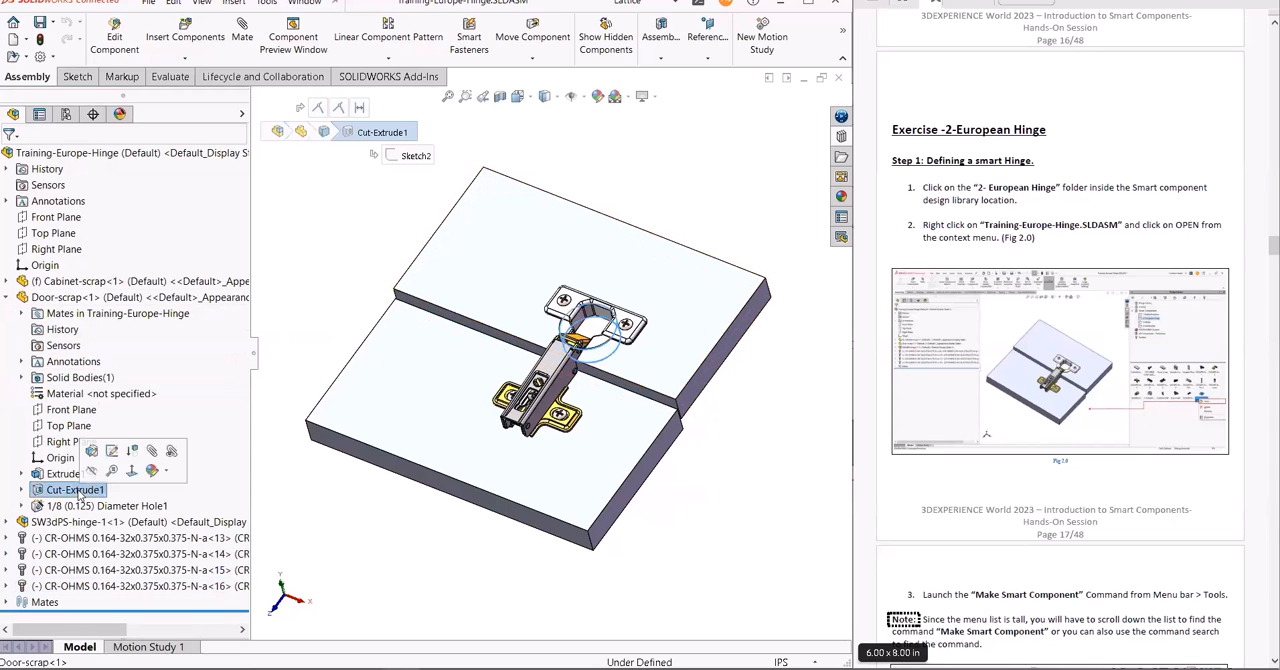
{"action": "left_click", "coordinate": [72, 506]}
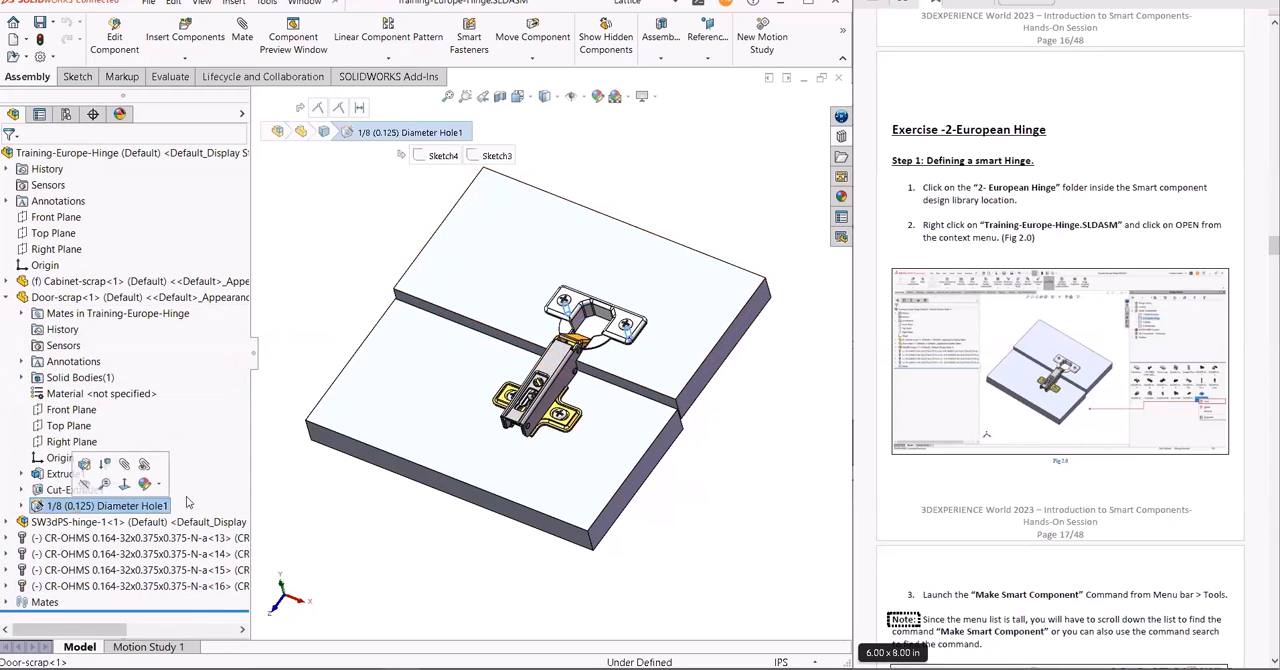
{"action": "left_click", "coordinate": [7, 282]}
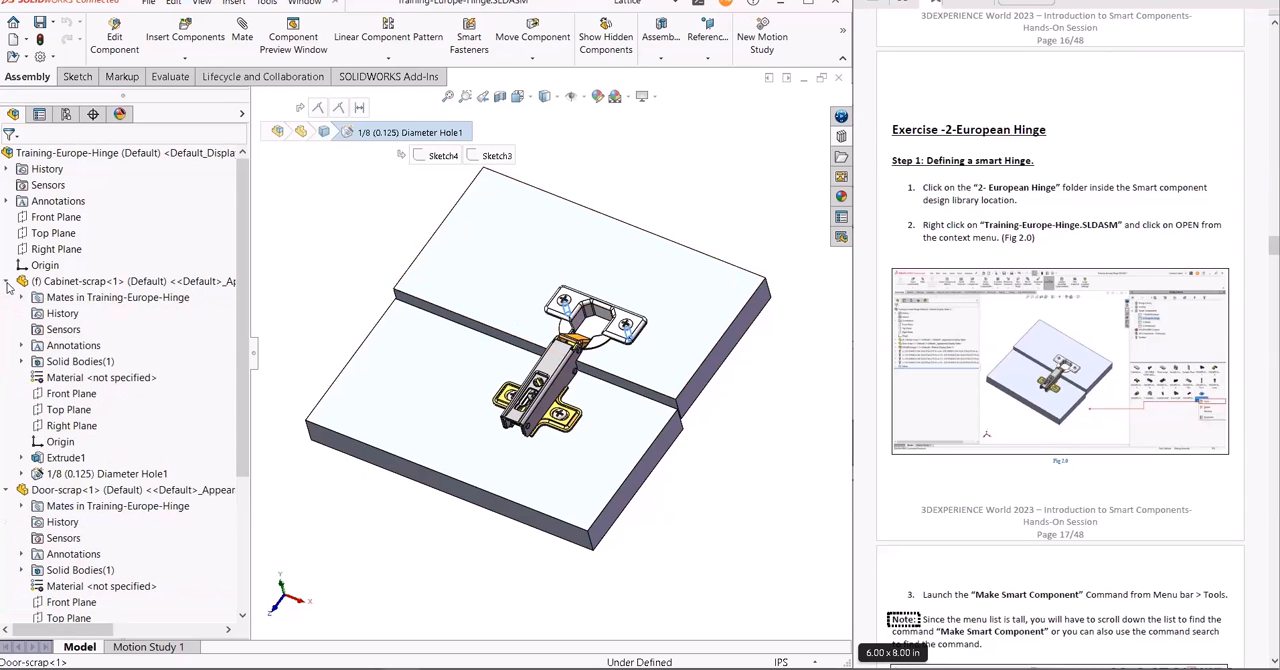
{"action": "left_click", "coordinate": [76, 474]}
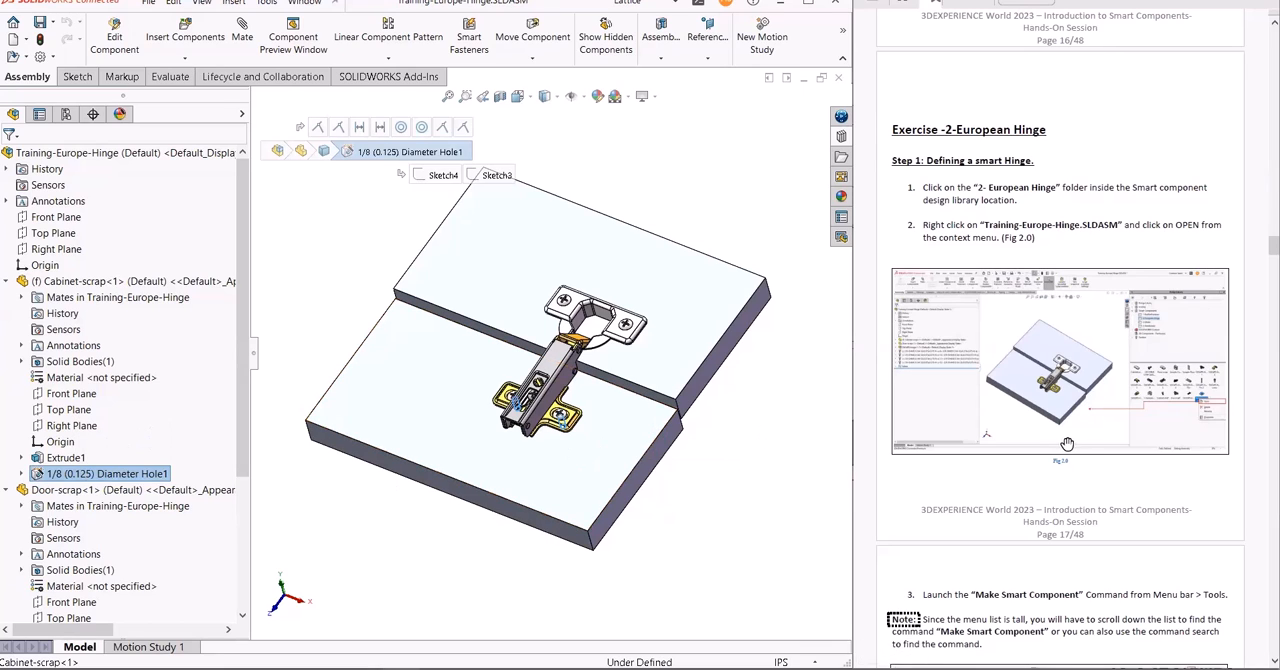
{"action": "left_click", "coordinate": [8, 282]}
{"action": "left_click", "coordinate": [7, 299]}
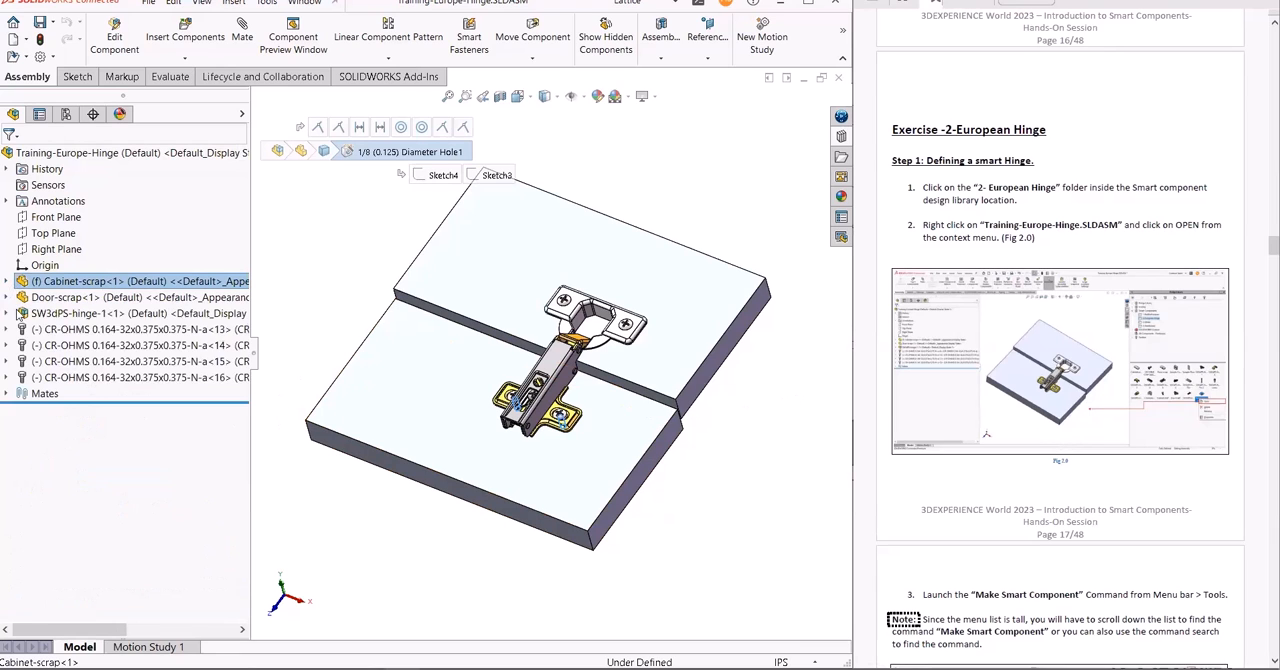
- Start Make Smart Component with SW3dPS-hinge-1 as the smart component and add the four CR-OHMS 0.164-32x0.375x0.375-N-a screws as components
{"action": "right_click", "coordinate": [86, 315]}
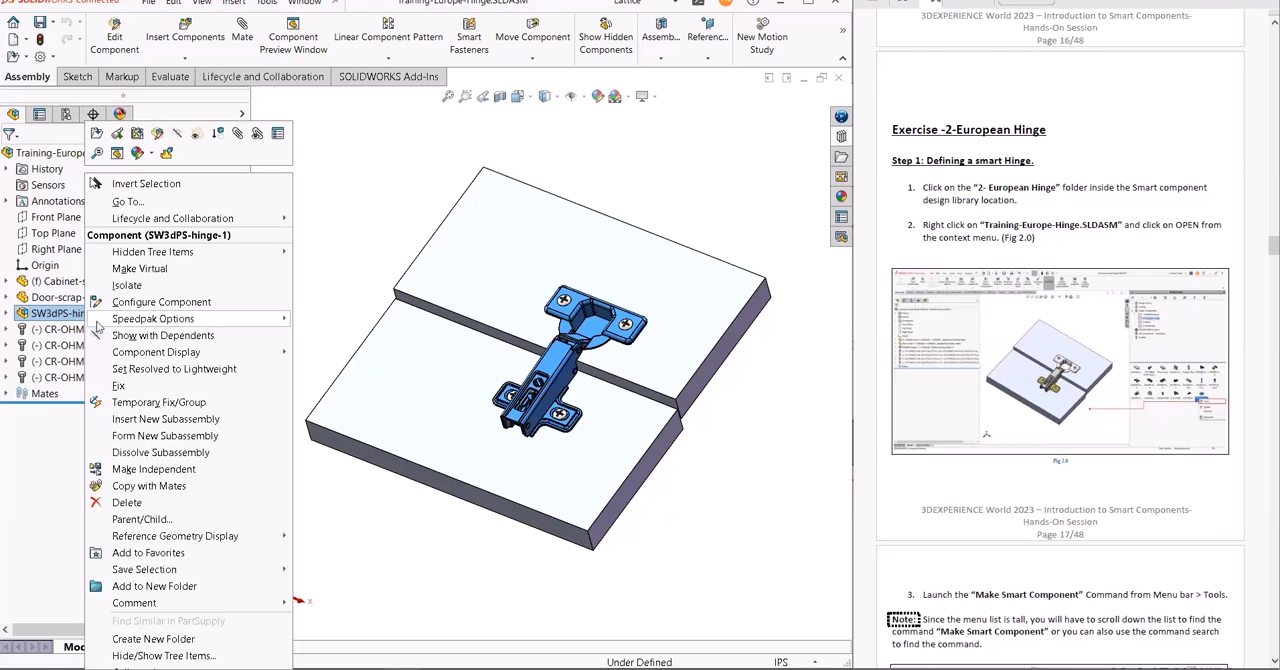
{"action": "left_click", "coordinate": [66, 315]}
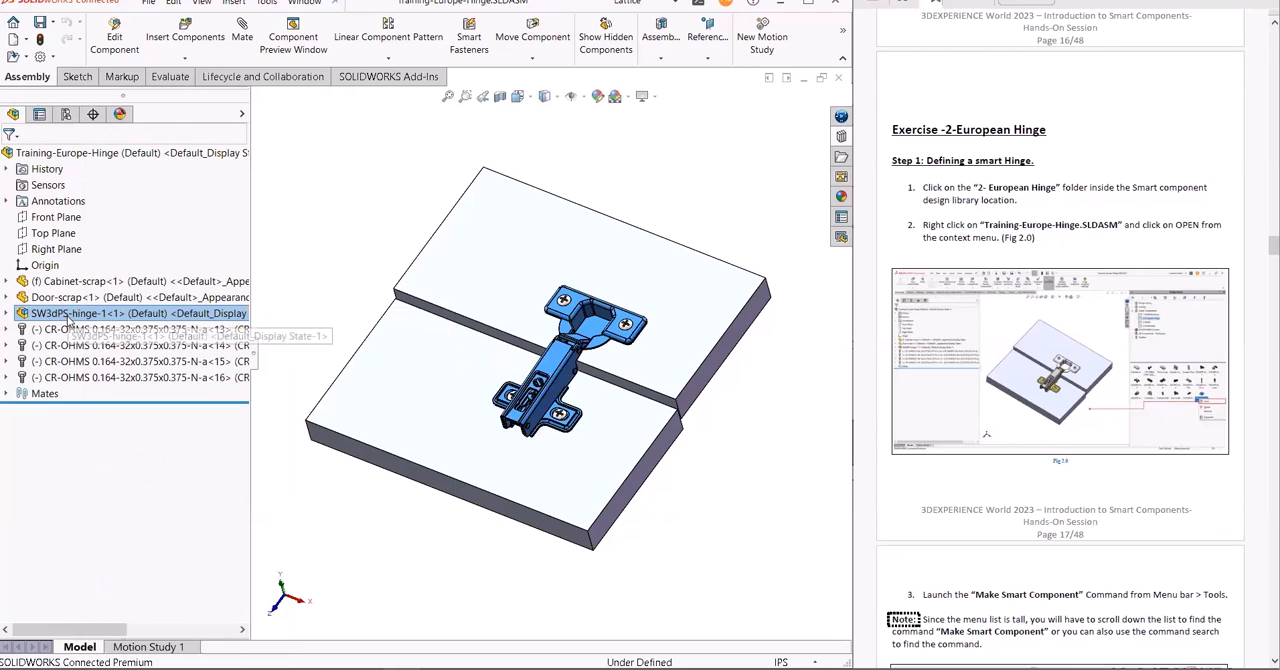
{"action": "key", "text": "s"}
{"action": "left_click", "coordinate": [130, 359]}
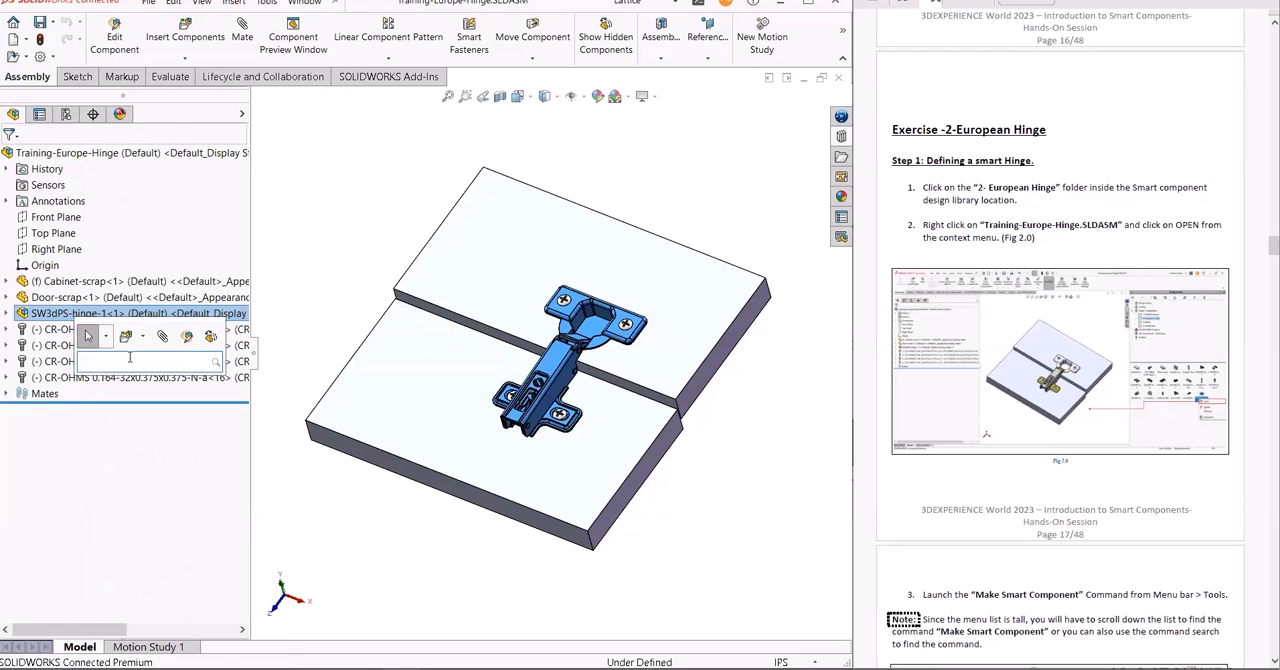
{"action": "type", "text": "make smart"}
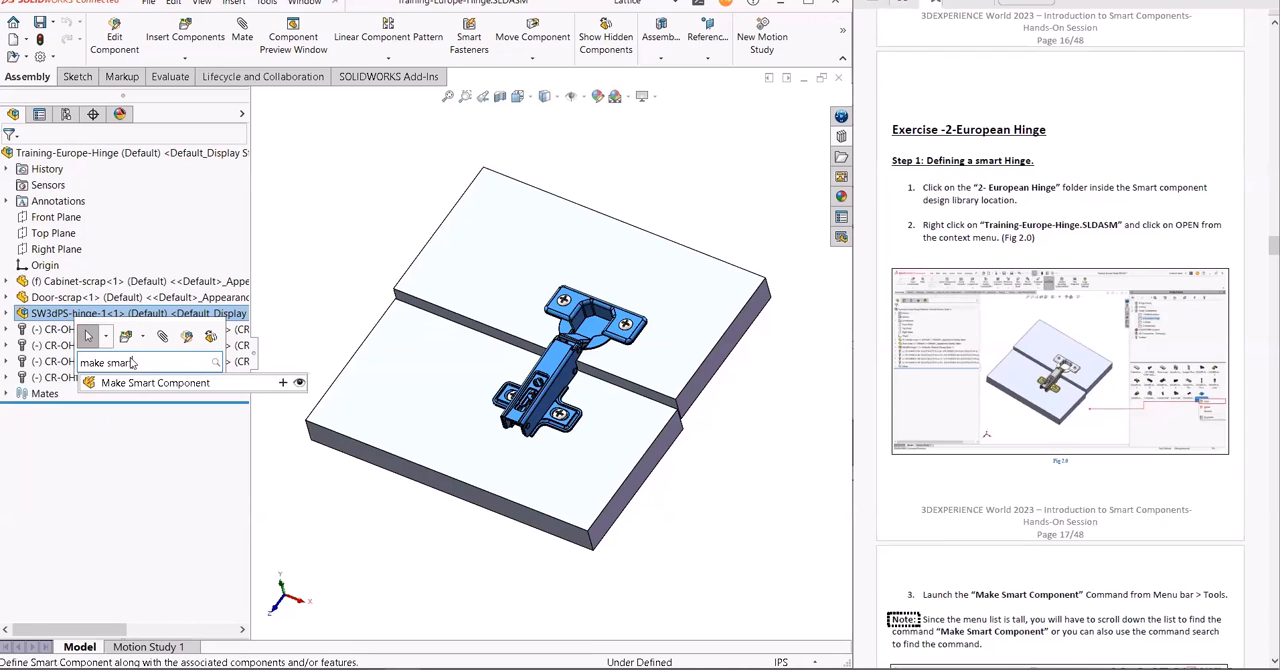
{"action": "left_click", "coordinate": [140, 384]}
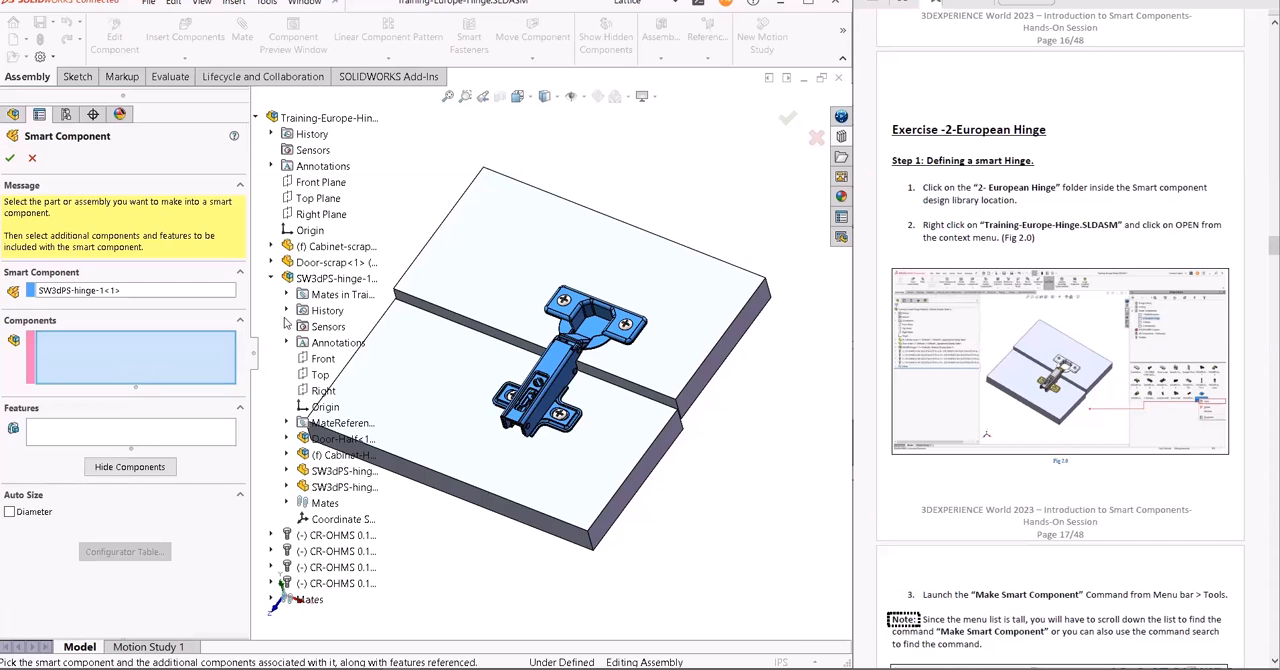
{"action": "left_click", "coordinate": [345, 535]}
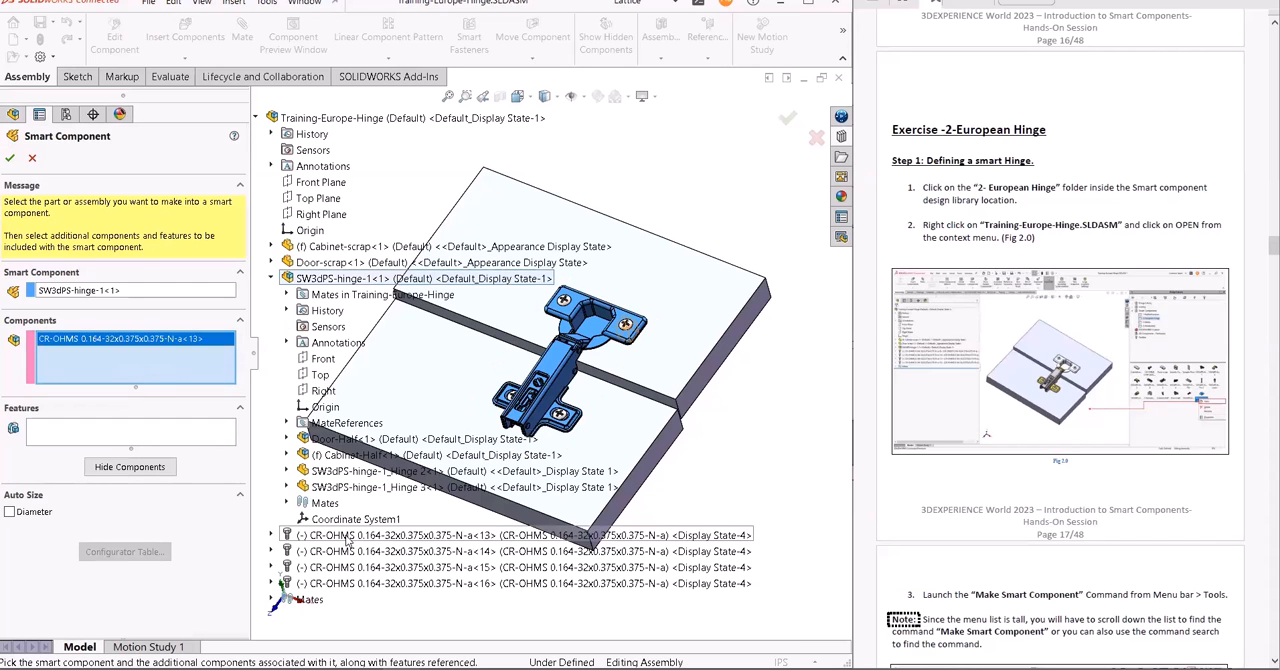
{"action": "left_click", "coordinate": [345, 551]}
{"action": "left_click", "coordinate": [345, 567]}
{"action": "left_click", "coordinate": [343, 585]}
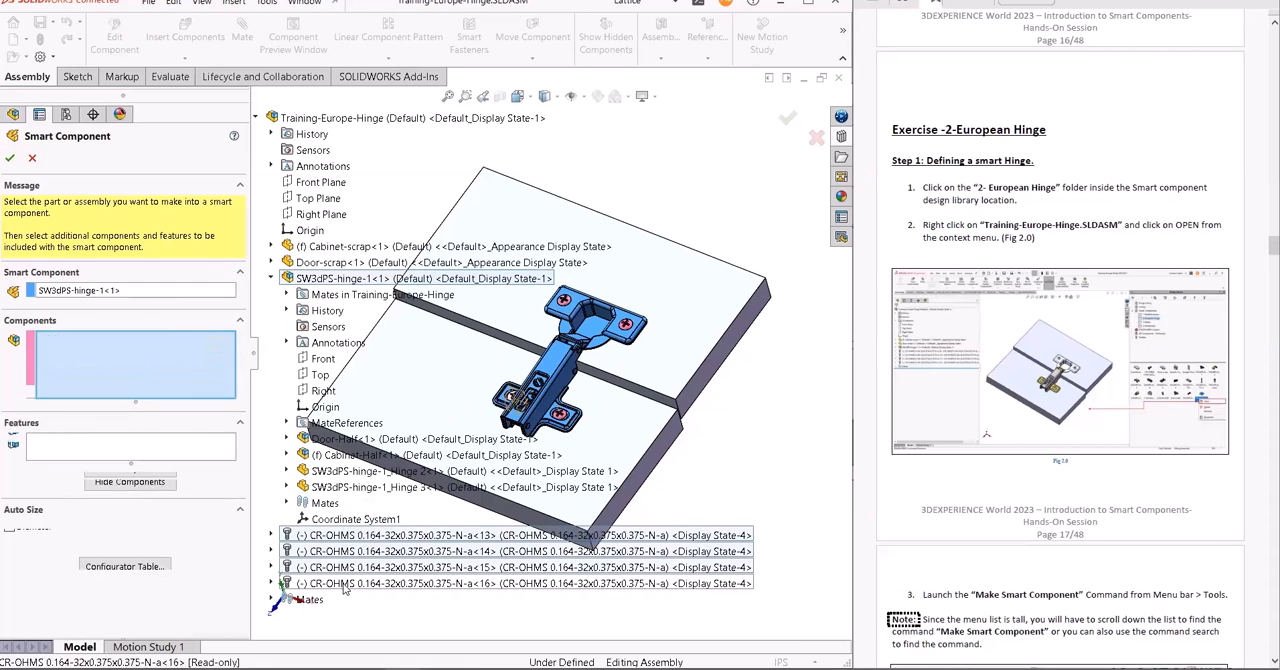
- Prepare the smart component's feature selection by hiding the hinge and screws and expanding the Door-scrap and Cabinet-scrap features
{"action": "left_click", "coordinate": [125, 445]}
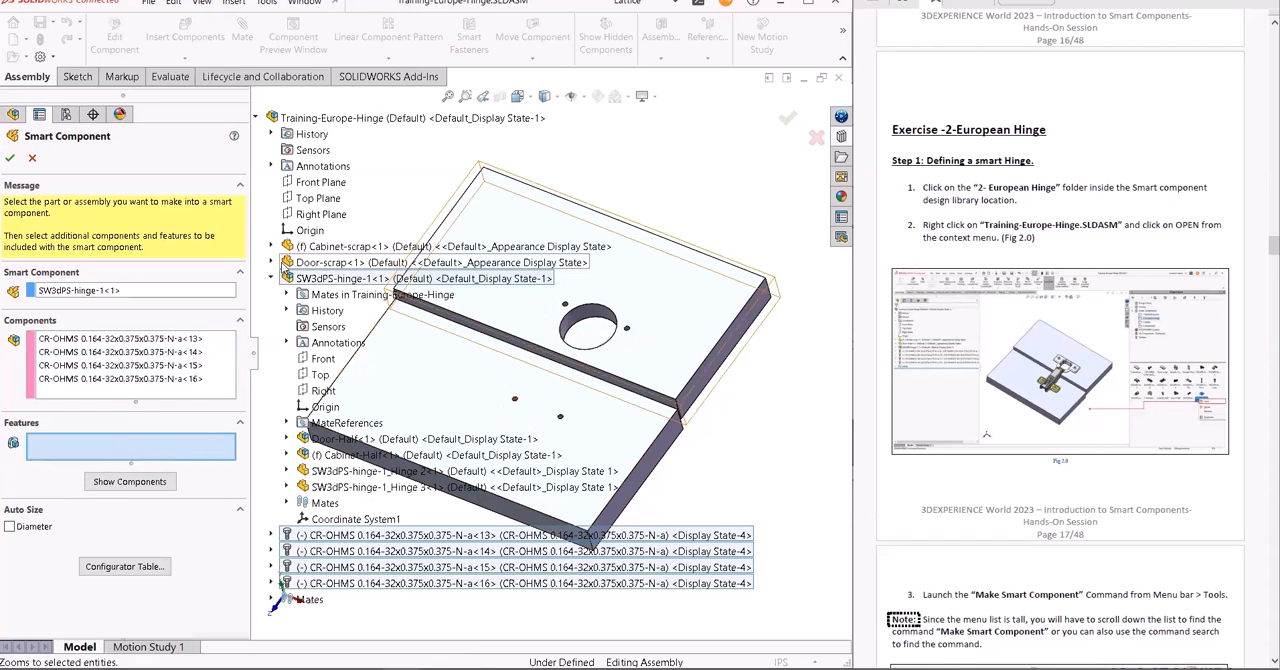
{"action": "left_click", "coordinate": [272, 279]}
{"action": "left_click", "coordinate": [270, 262]}
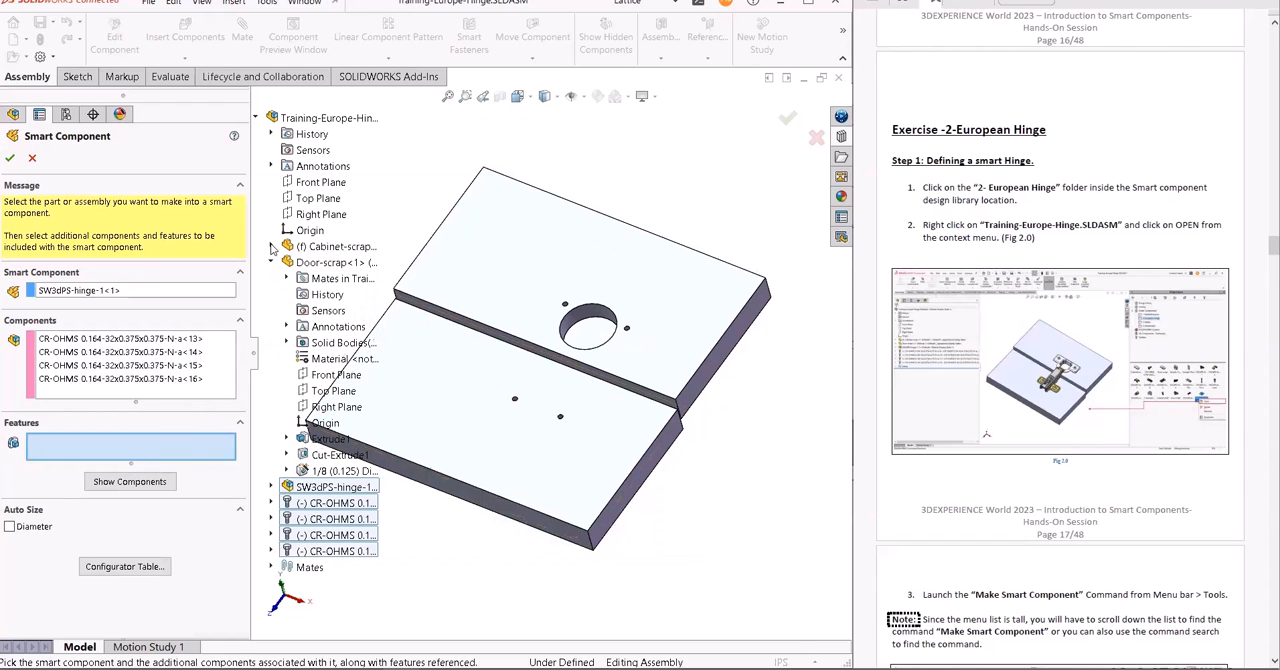
{"action": "left_click", "coordinate": [270, 247]}
{"action": "middle_click_drag", "start_coordinate": [431, 178], "coordinate": [559, 209], "text": "ctrl"}
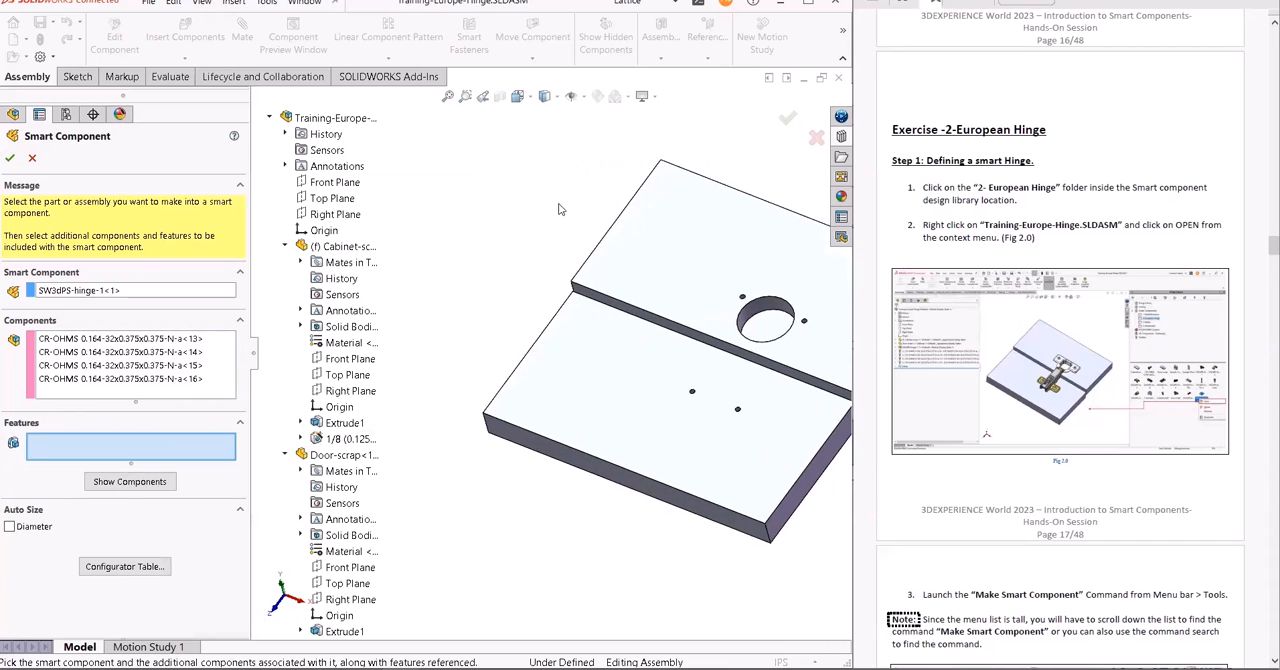
{"action": "left_click", "coordinate": [345, 425]}
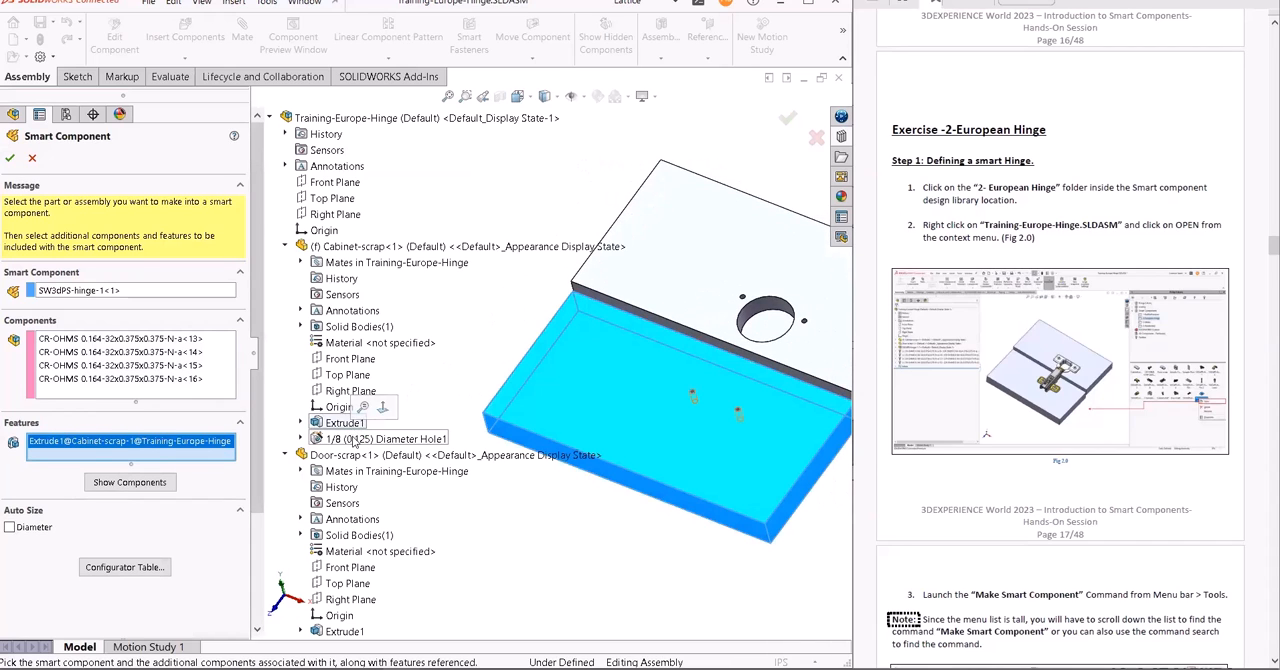
{"action": "right_click", "coordinate": [168, 446]}
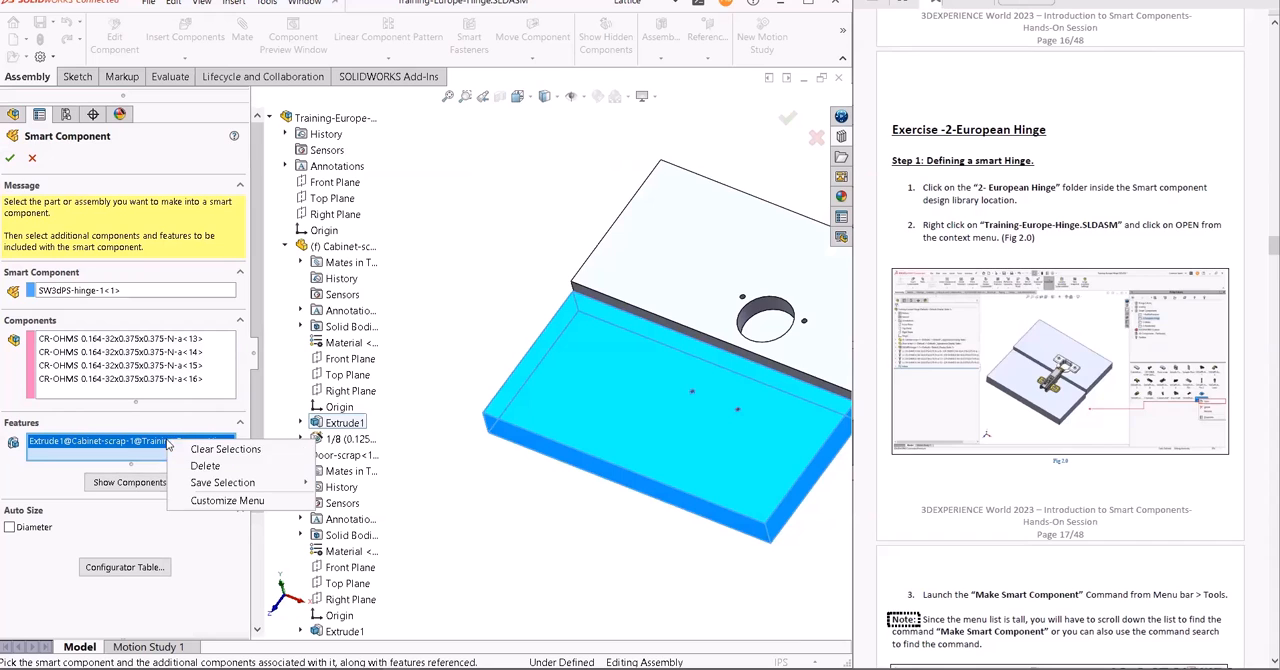
{"action": "left_click", "coordinate": [200, 463]}
- Add Cabinet-scrap's 1/8 (0.125) Diameter Hole1 and Door-scrap's Cut-Extrude1 and 1/8 (0.125) Diameter Hole1 as smart features, and show the hinge components again
{"action": "left_click", "coordinate": [383, 440]}
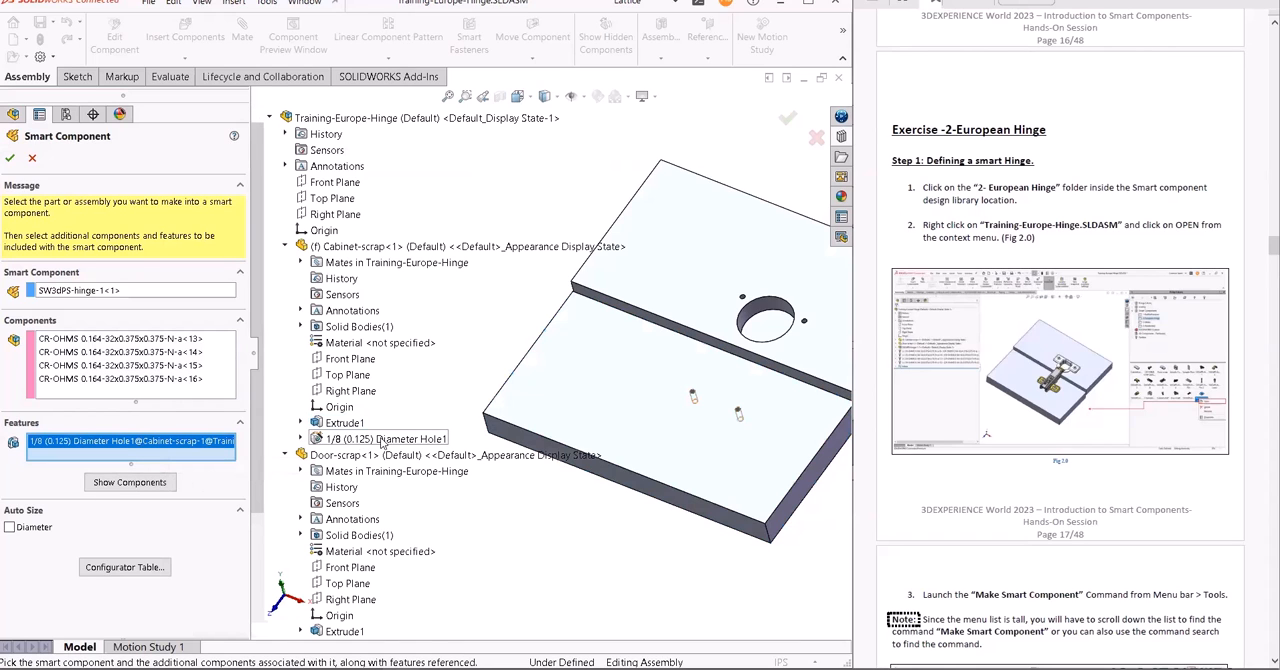
{"action": "scroll", "coordinate": [370, 540], "scroll_direction": "down", "scroll_amount": 2}
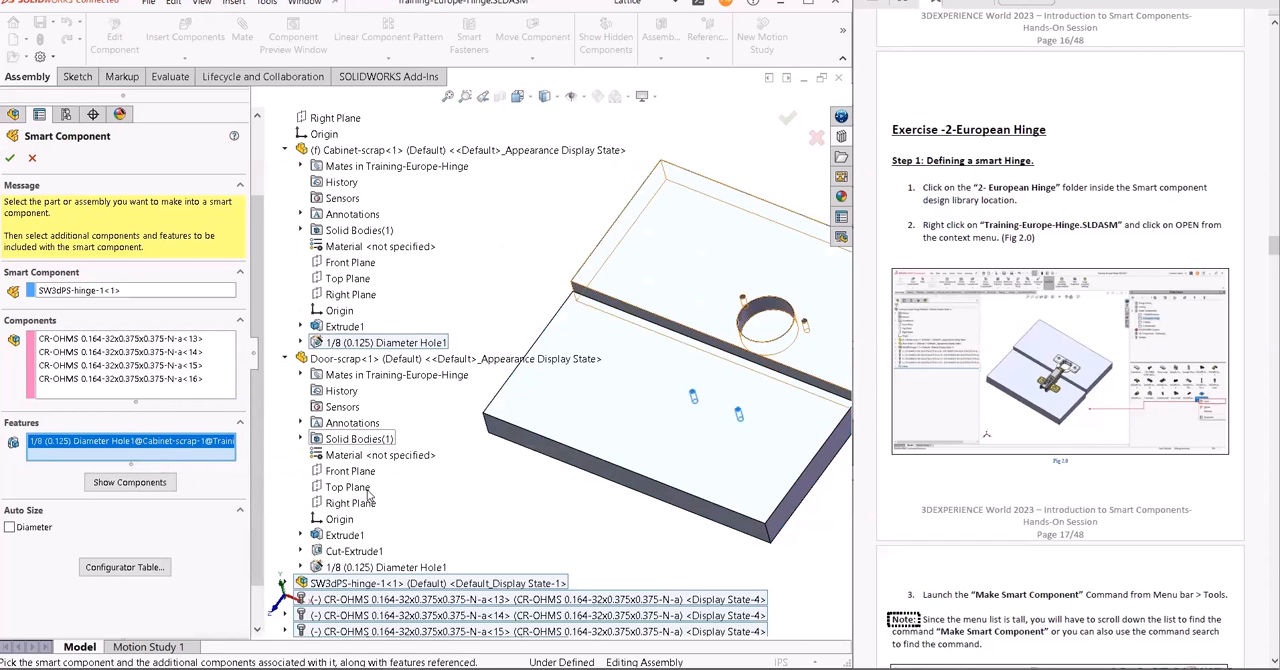
{"action": "left_click", "coordinate": [369, 556]}
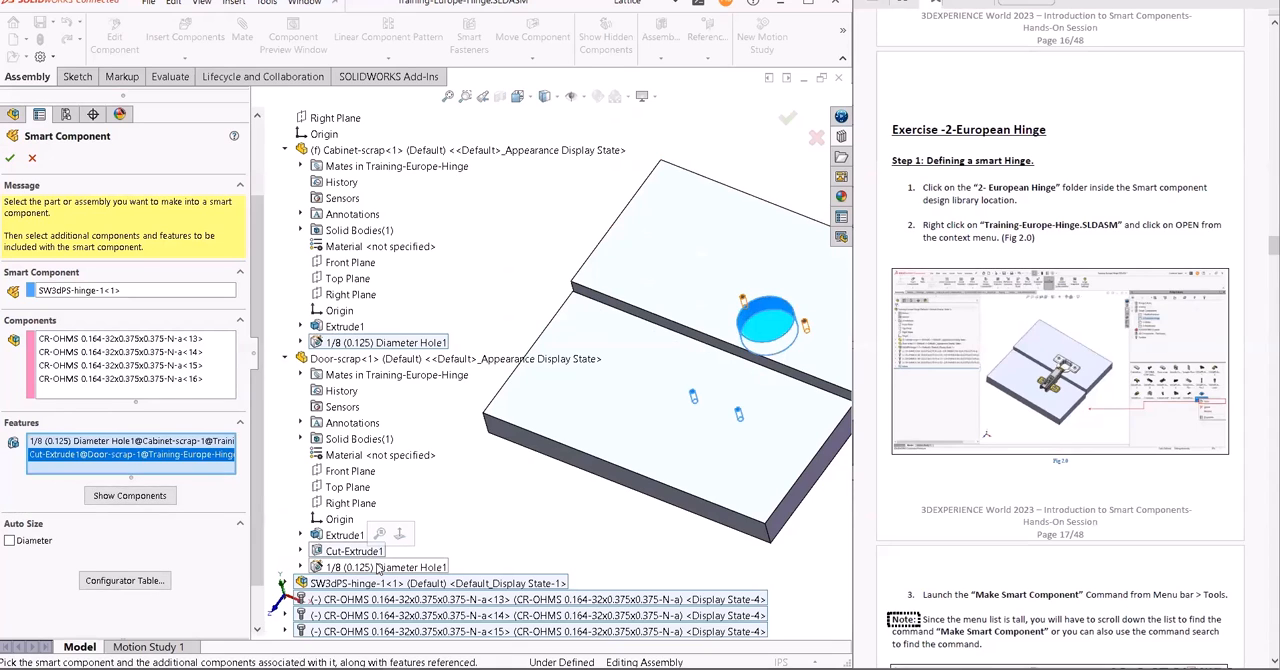
{"action": "left_click", "coordinate": [379, 568]}
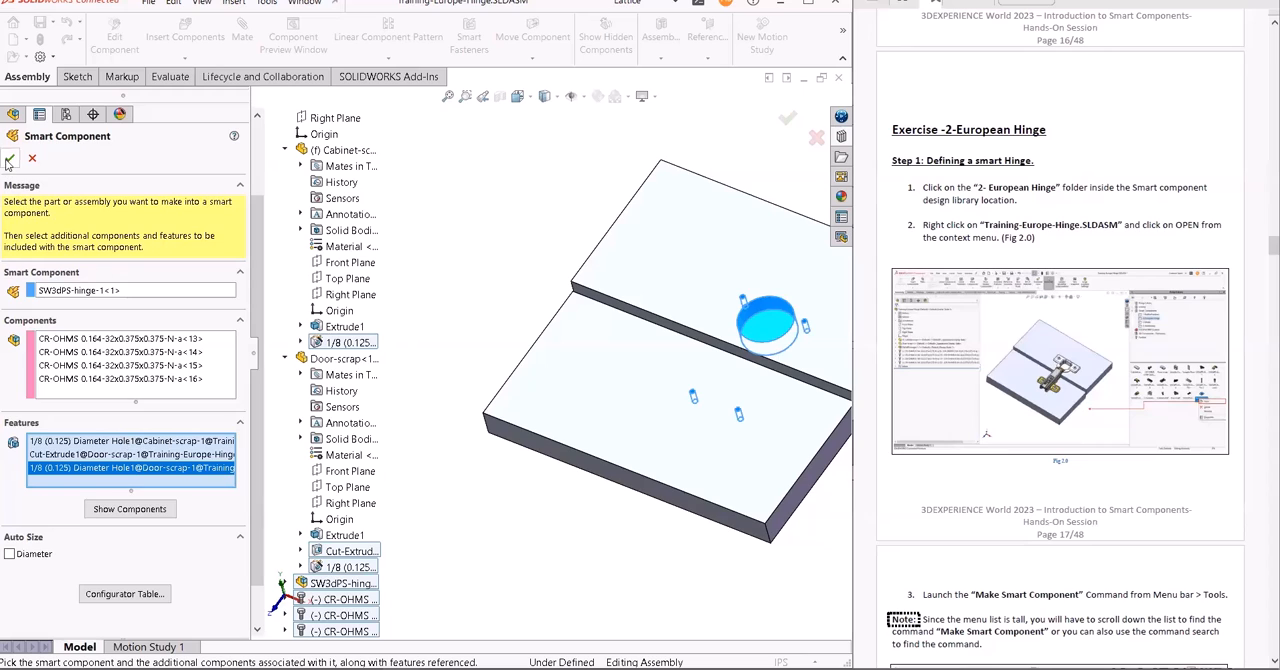
{"action": "left_click", "coordinate": [129, 509]}
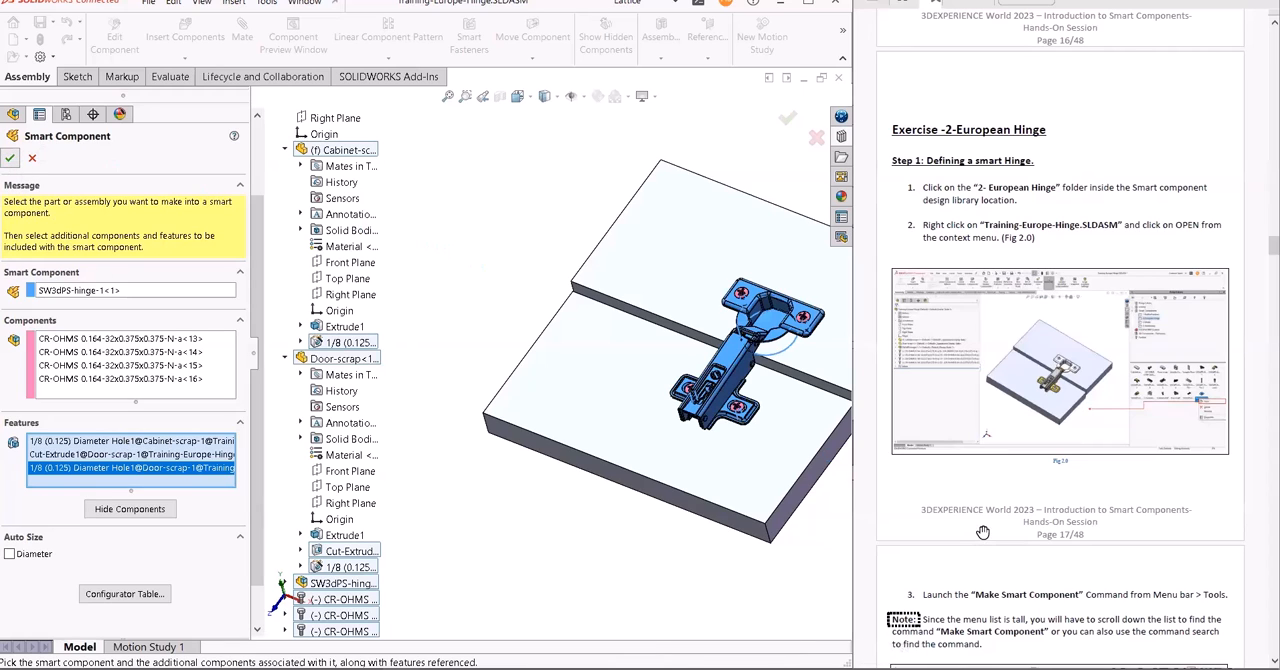
- Confirm the smart component definition and save the Training-Europe-Hinge assembly with all modified referenced documents to this PC
{"action": "scroll", "coordinate": [992, 572], "scroll_direction": "down", "scroll_amount": 15}
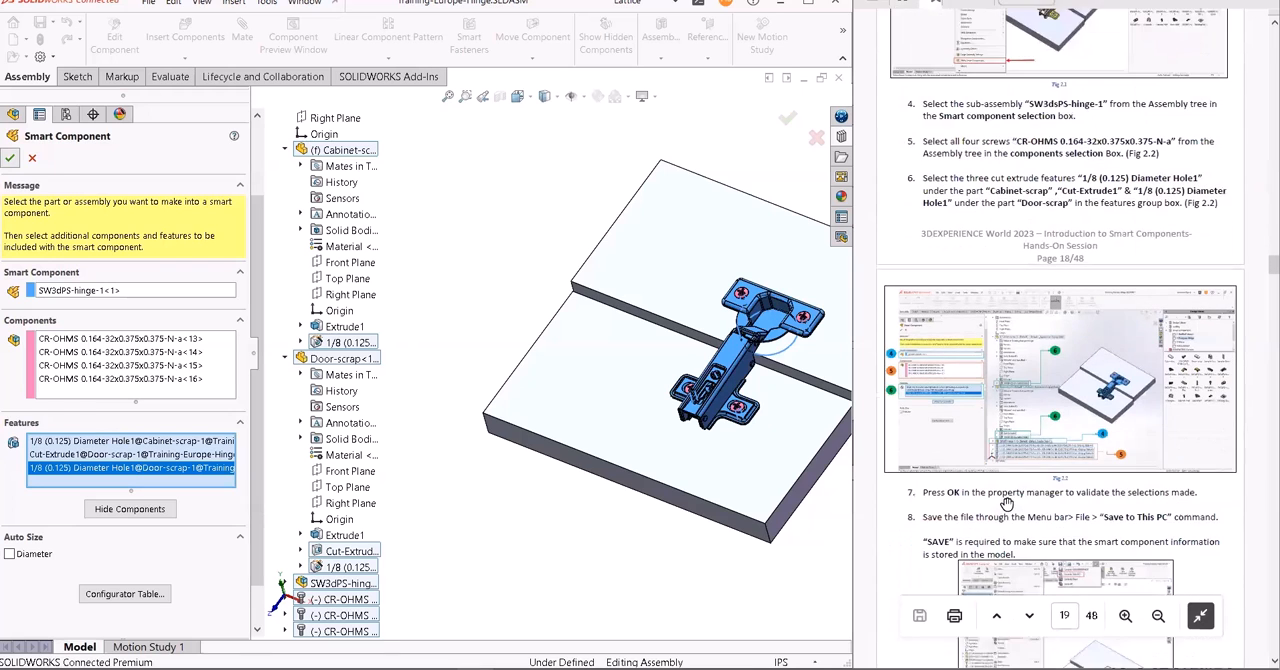
{"action": "scroll", "coordinate": [1005, 504], "scroll_direction": "down", "scroll_amount": 4}
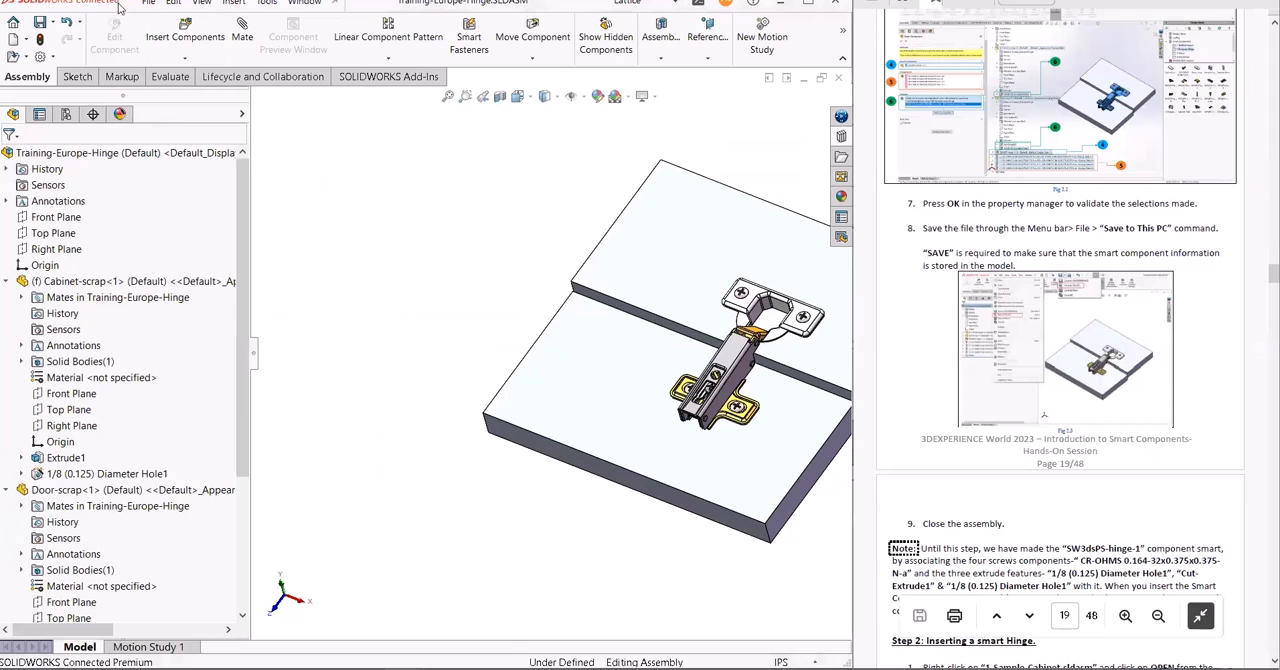
{"action": "left_click", "coordinate": [149, 4]}
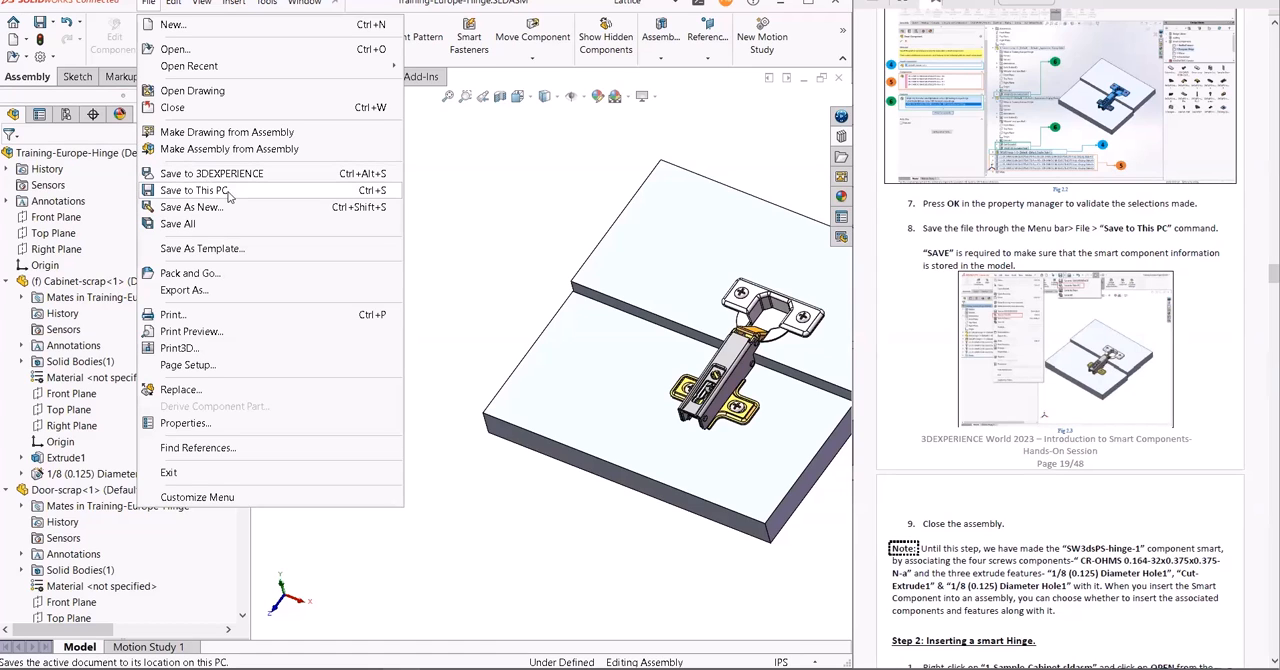
{"action": "left_click", "coordinate": [227, 190]}
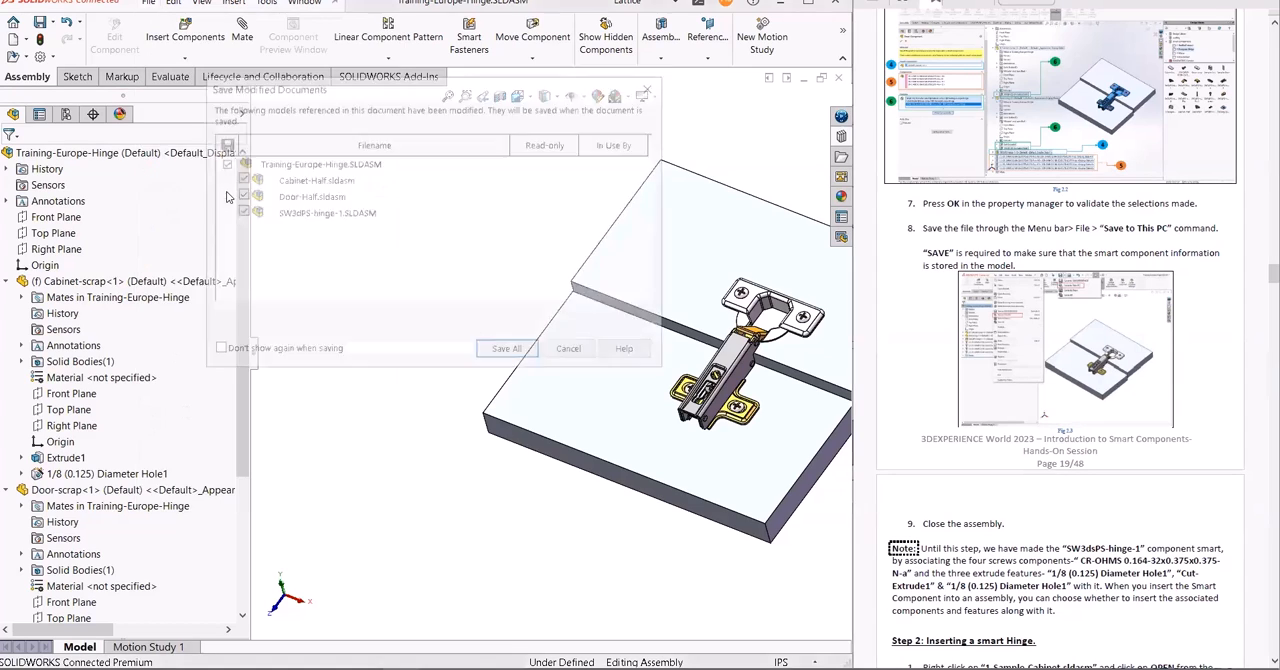
{"action": "left_click", "coordinate": [508, 351]}
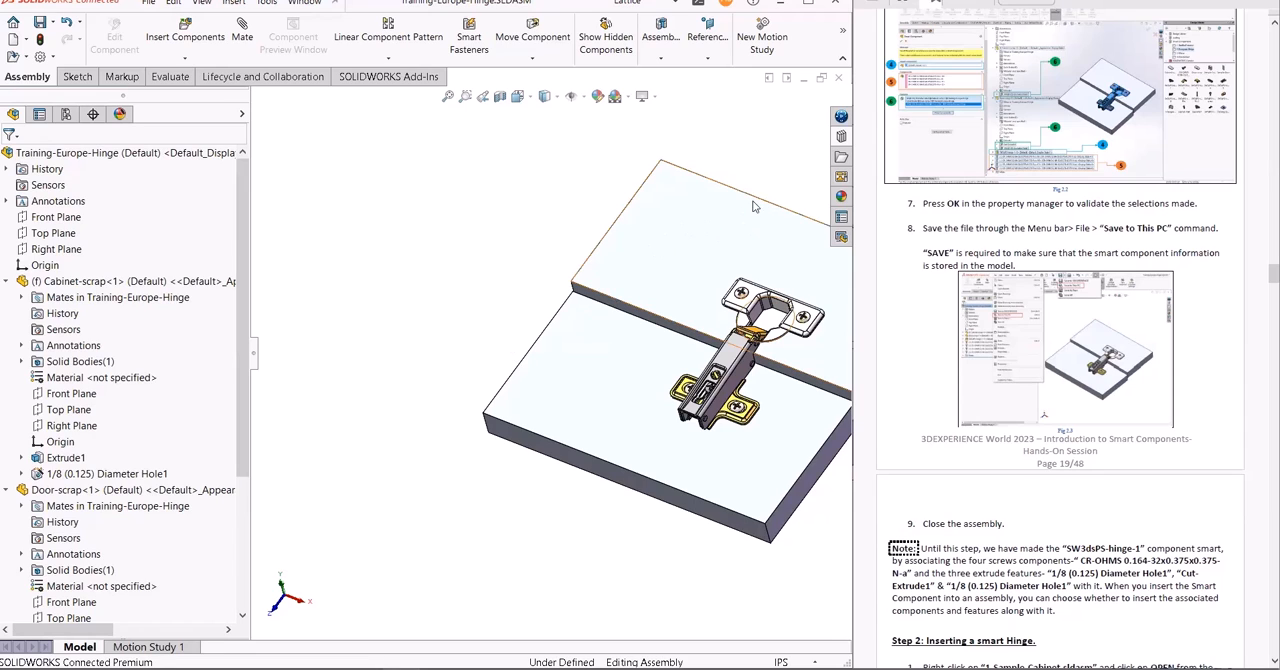
- Close the Training-Europe-Hinge assembly and open the 1-Sample-Cabinet assembly from the 2-European Hinge design library folder
{"action": "left_click", "coordinate": [838, 80]}
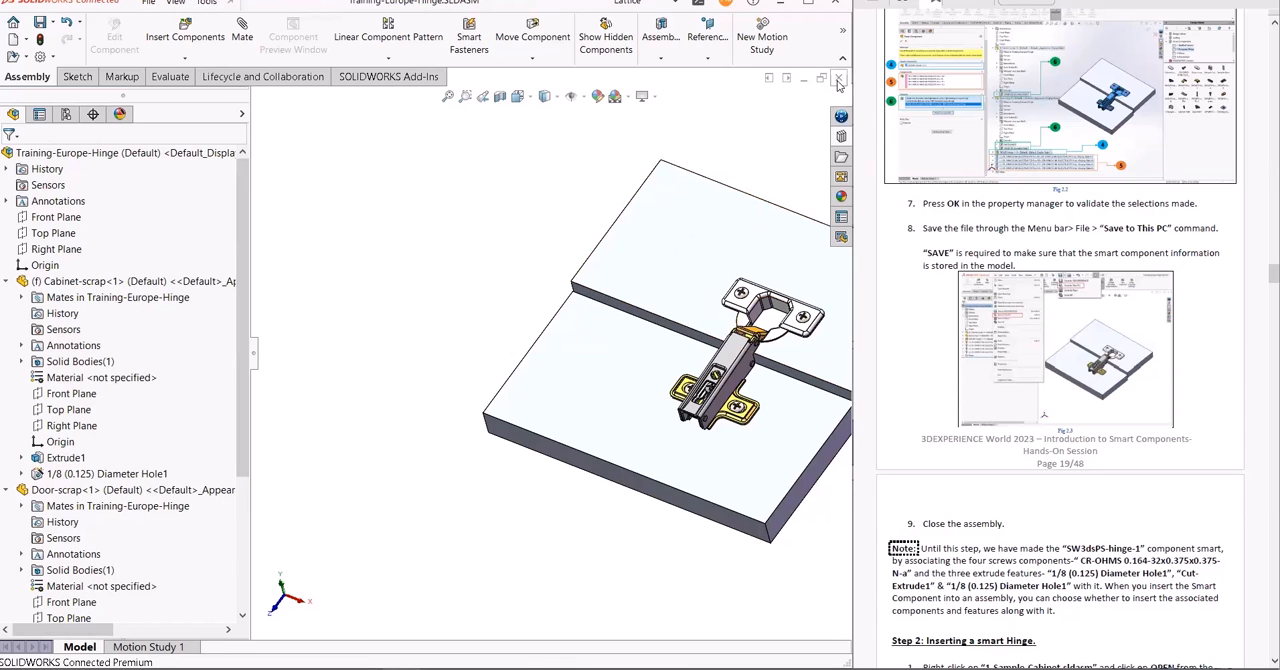
{"action": "left_click", "coordinate": [152, 5]}
{"action": "left_click", "coordinate": [549, 129]}
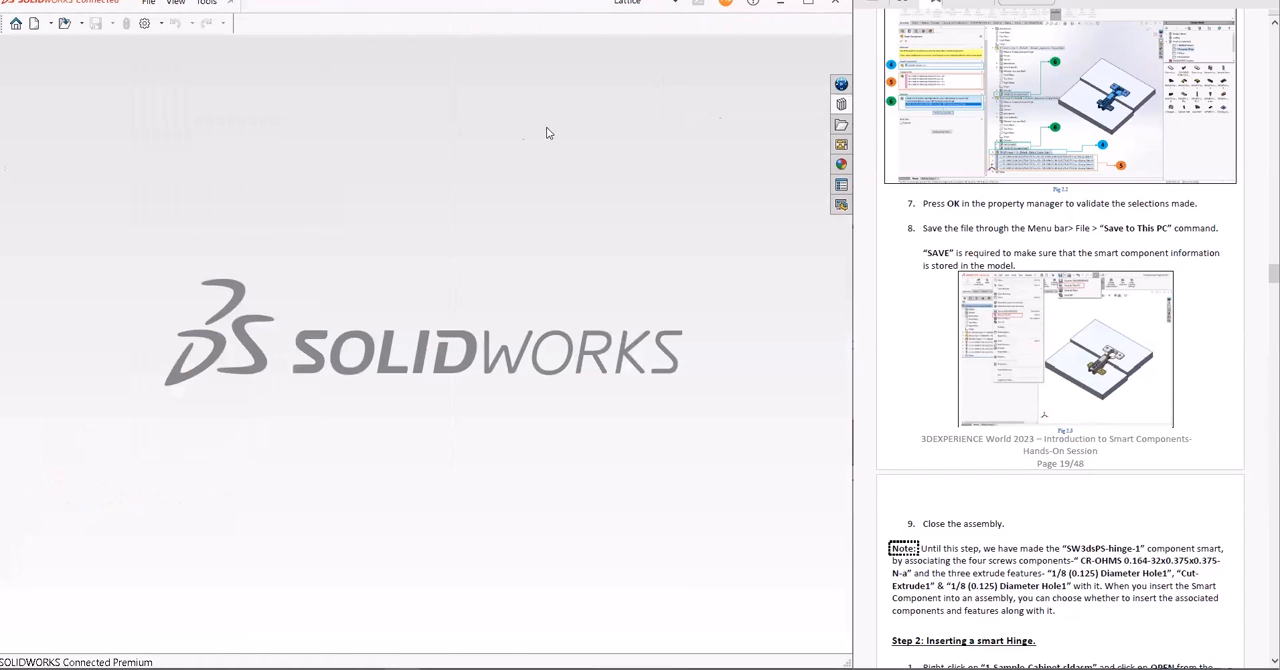
{"action": "left_click", "coordinate": [841, 104]}
{"action": "scroll", "coordinate": [1110, 567], "scroll_direction": "down", "scroll_amount": 4}
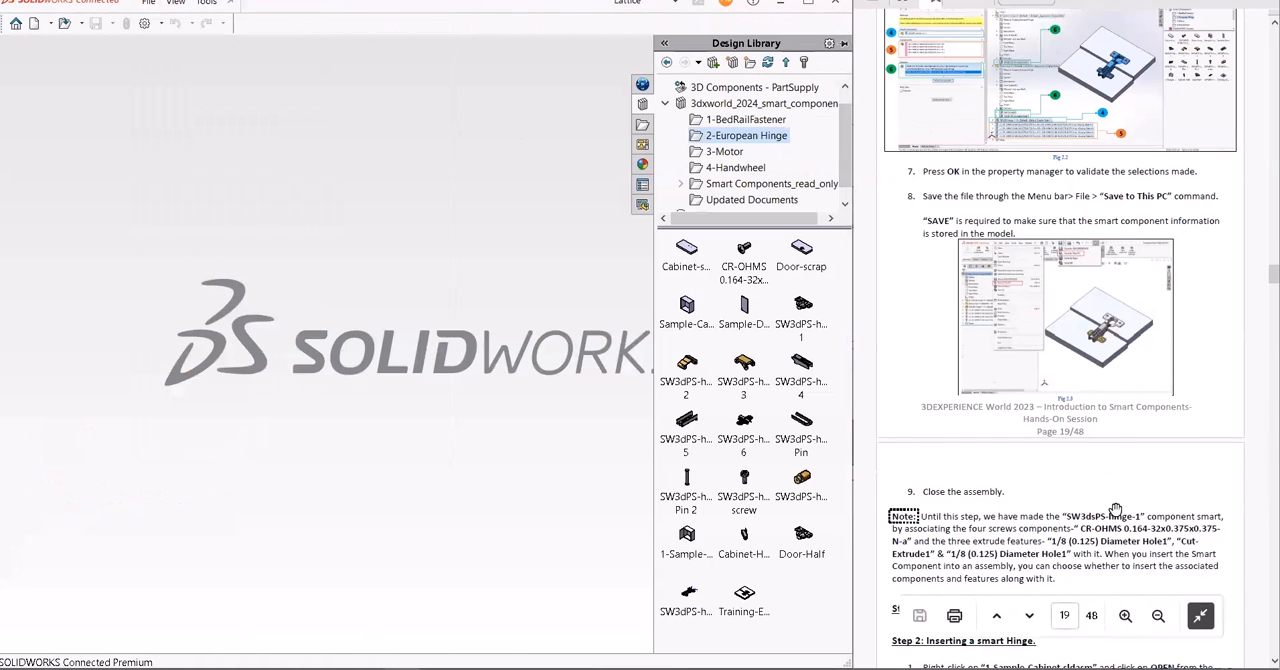
{"action": "scroll", "coordinate": [1118, 508], "scroll_direction": "down", "scroll_amount": 2}
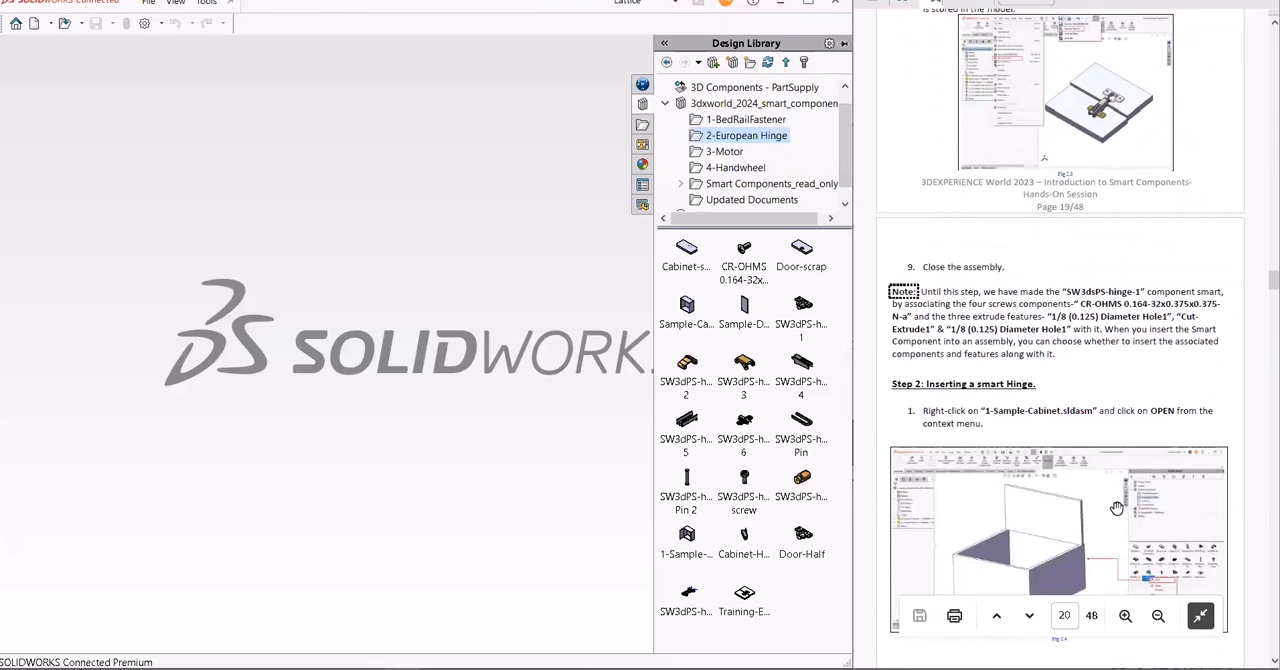
{"action": "double_click", "coordinate": [687, 537]}
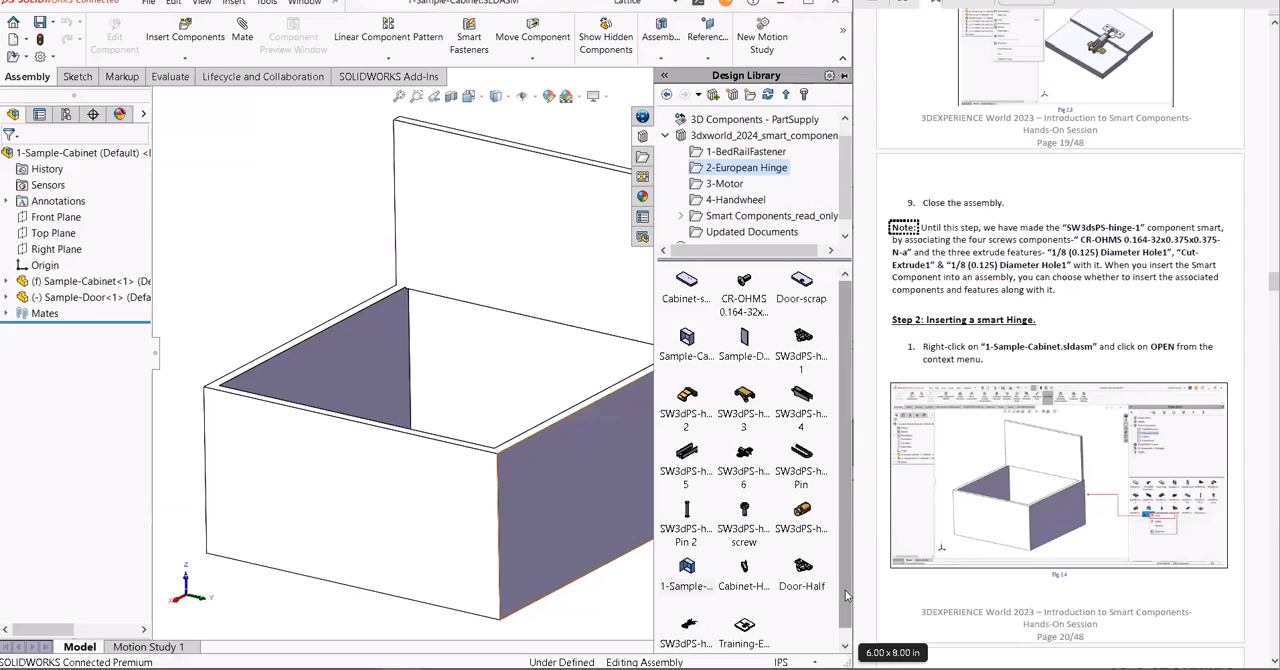
- Insert one SW3dPS-hinge-1 from the design library onto the door's inner face with a coincident mate, and end the insertion
{"action": "scroll", "coordinate": [838, 597], "scroll_direction": "down", "scroll_amount": 1}
{"action": "mouse_move", "coordinate": [689, 614]}
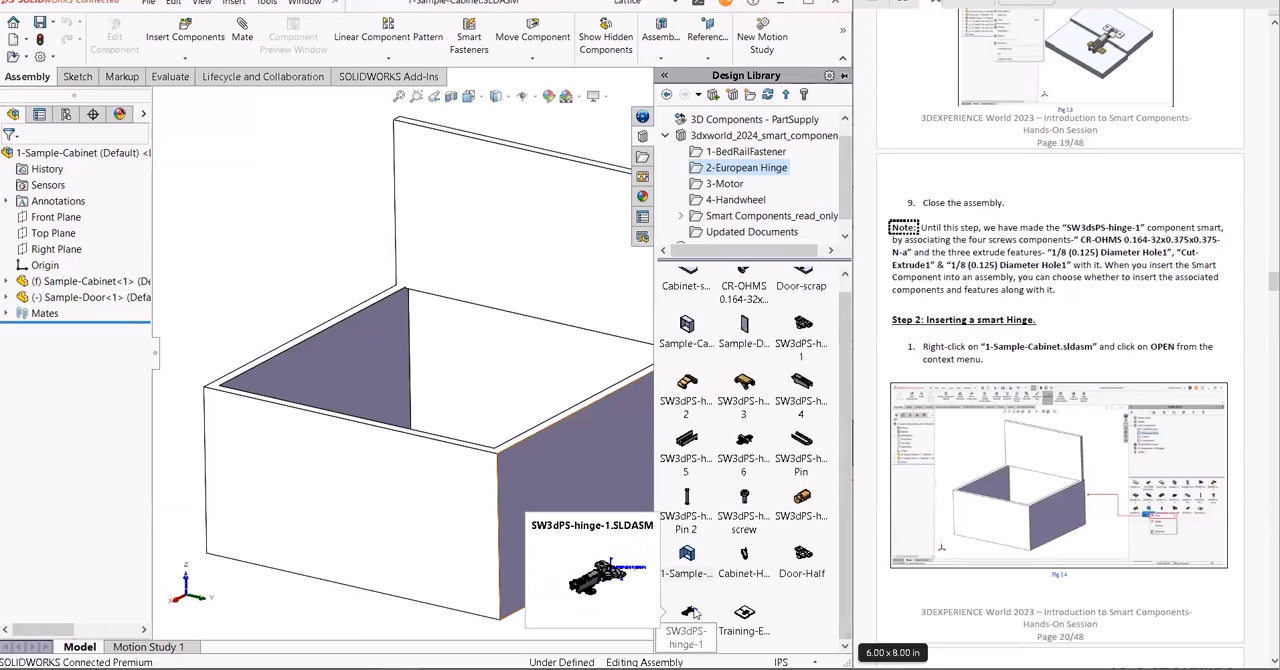
{"action": "left_click_drag", "start_coordinate": [689, 614], "coordinate": [571, 341]}
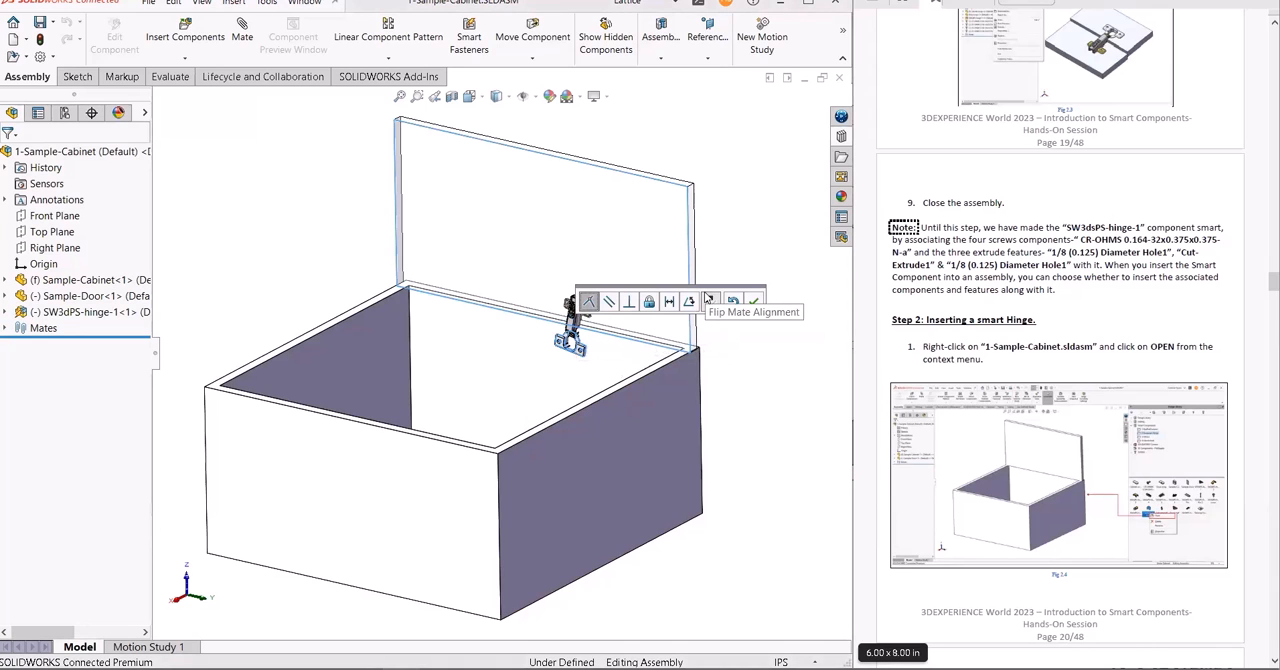
{"action": "left_click", "coordinate": [754, 300]}
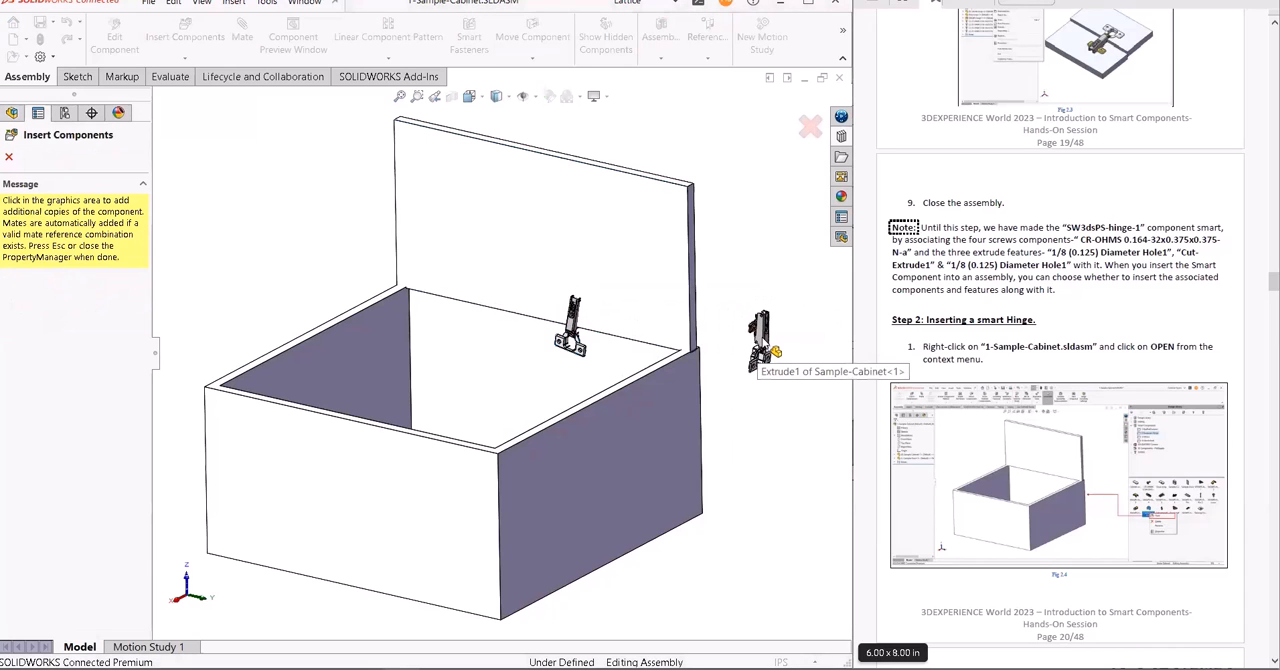
{"action": "key", "text": "Escape"}
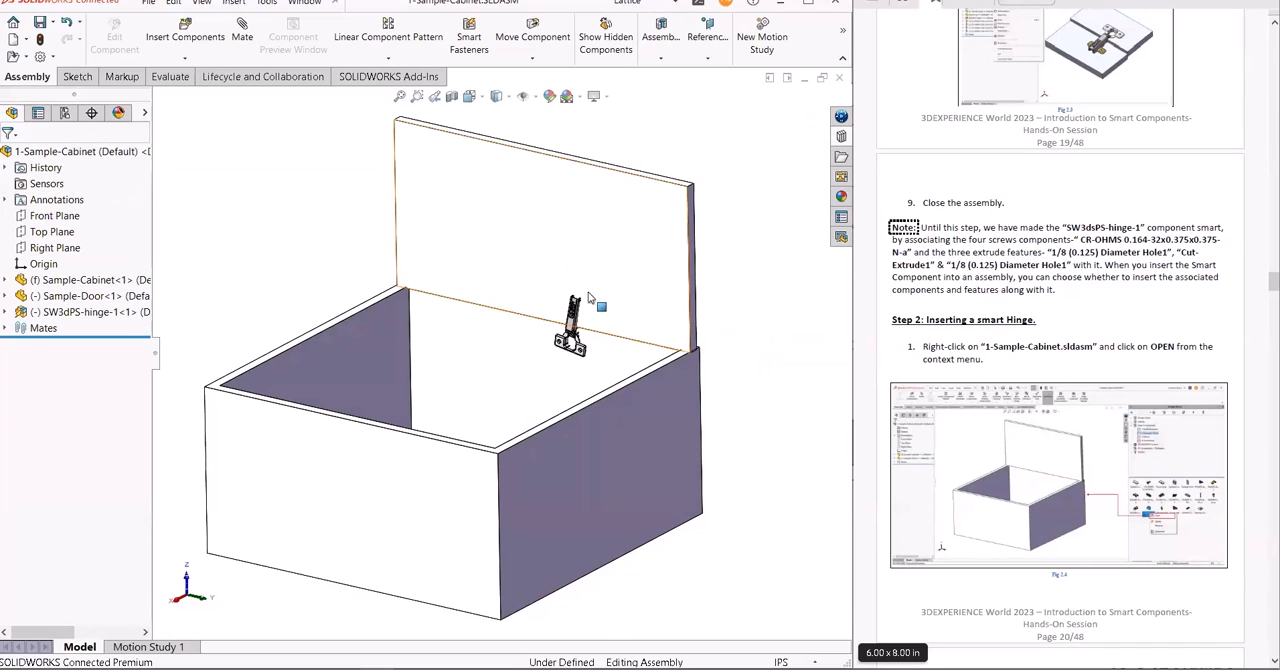
- Turn the hinge about 180° with Move with Triad so its screw plate points up, and lower it towards the cabinet
{"action": "middle_click_drag", "start_coordinate": [590, 297], "coordinate": [601, 337]}
{"action": "scroll", "coordinate": [590, 345], "scroll_direction": "up", "scroll_amount": 5}
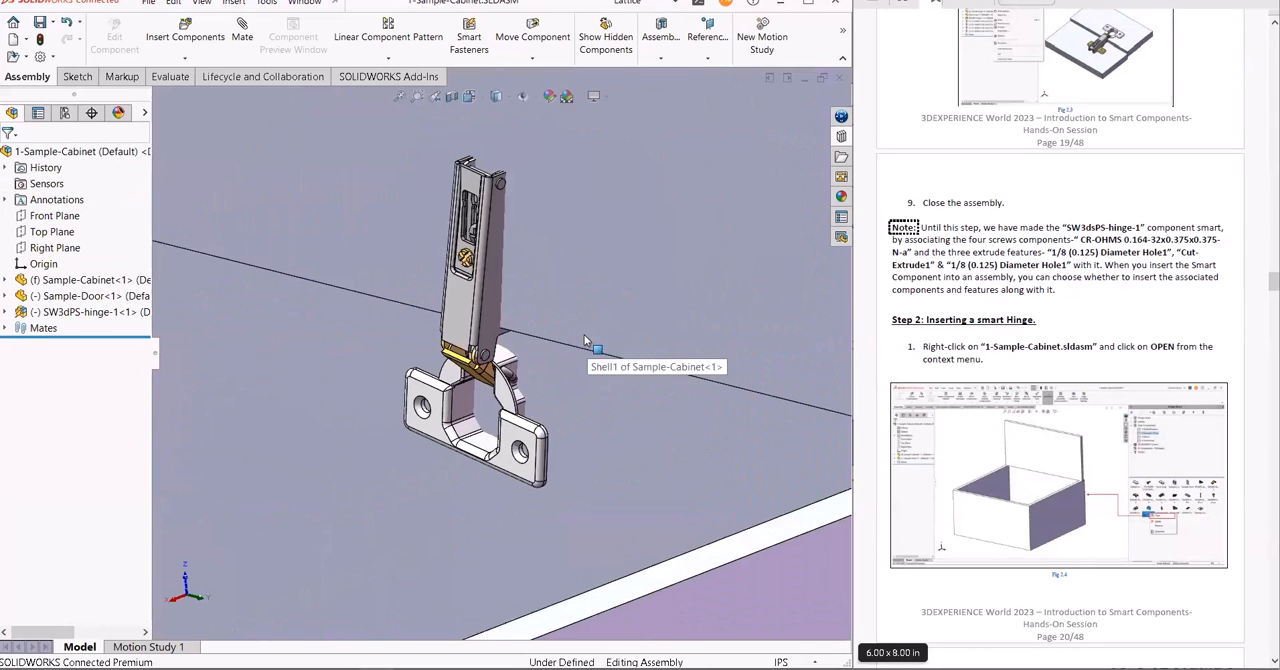
{"action": "mouse_move", "coordinate": [586, 364]}
{"action": "middle_mouse_down"}
{"action": "mouse_move", "coordinate": [548, 367]}
{"action": "mouse_move", "coordinate": [535, 383]}
{"action": "mouse_move", "coordinate": [587, 379]}
{"action": "middle_mouse_up"}
{"action": "scroll", "coordinate": [596, 385], "scroll_direction": "down", "scroll_amount": 5}
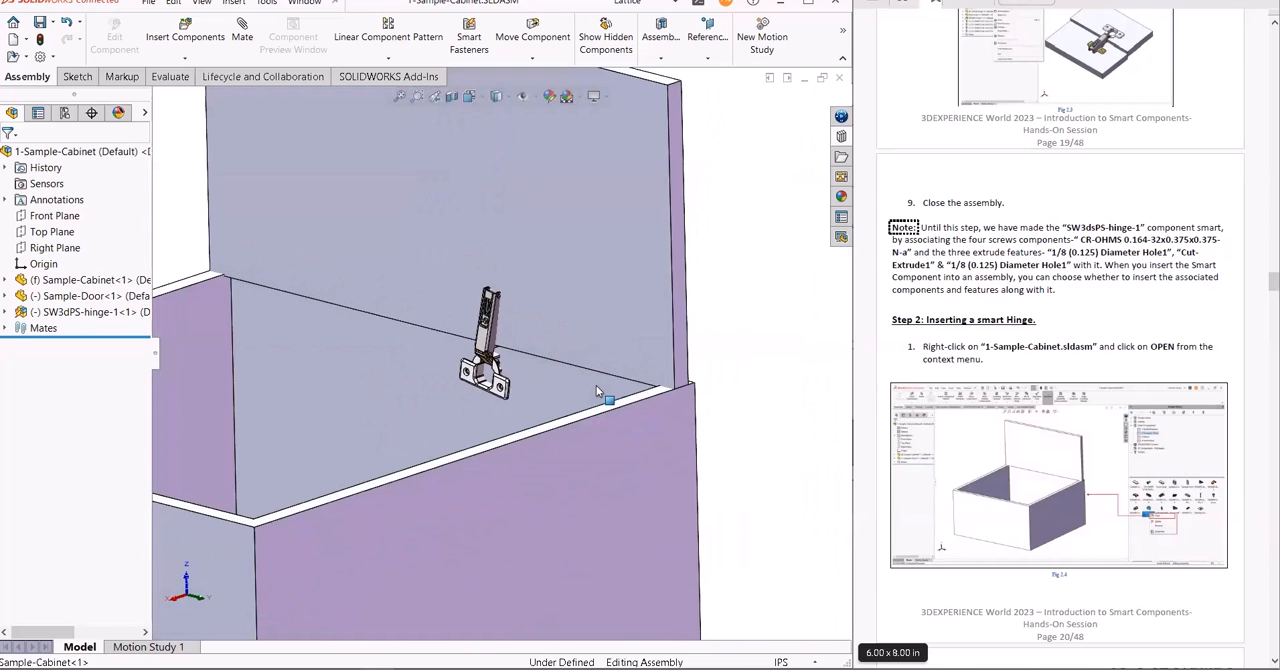
{"action": "left_click", "coordinate": [484, 336]}
{"action": "right_click", "coordinate": [484, 334]}
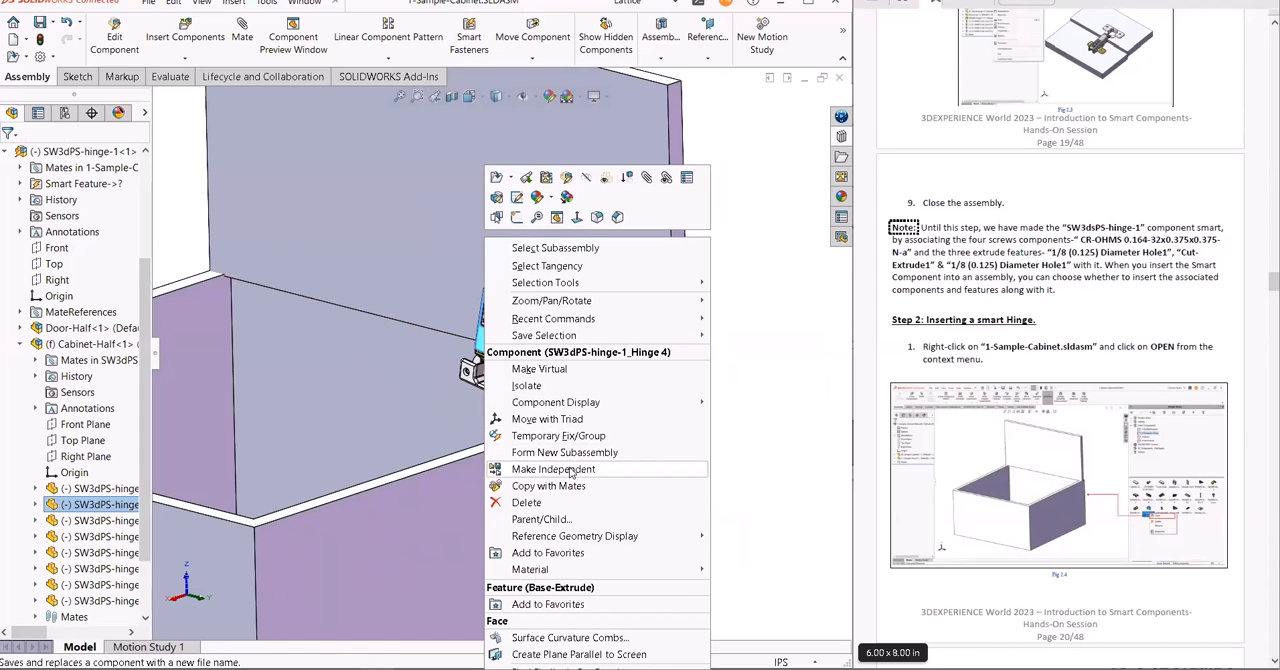
{"action": "left_click", "coordinate": [574, 419]}
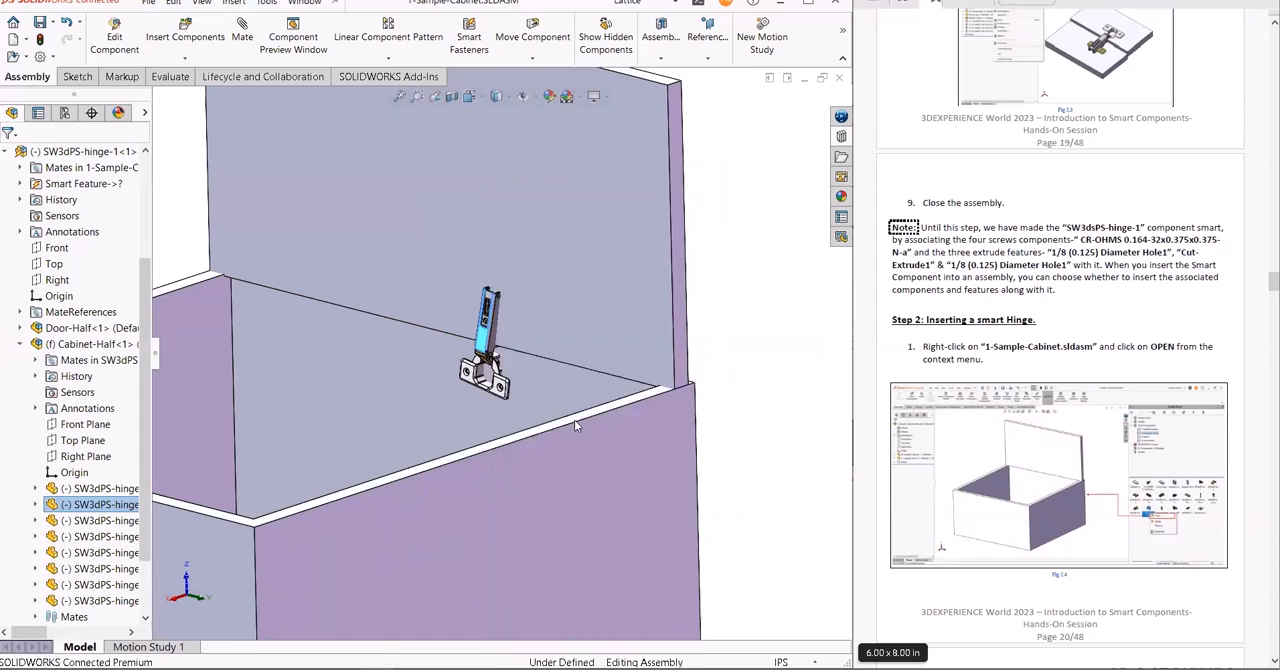
{"action": "left_click_drag", "start_coordinate": [518, 264], "coordinate": [454, 417]}
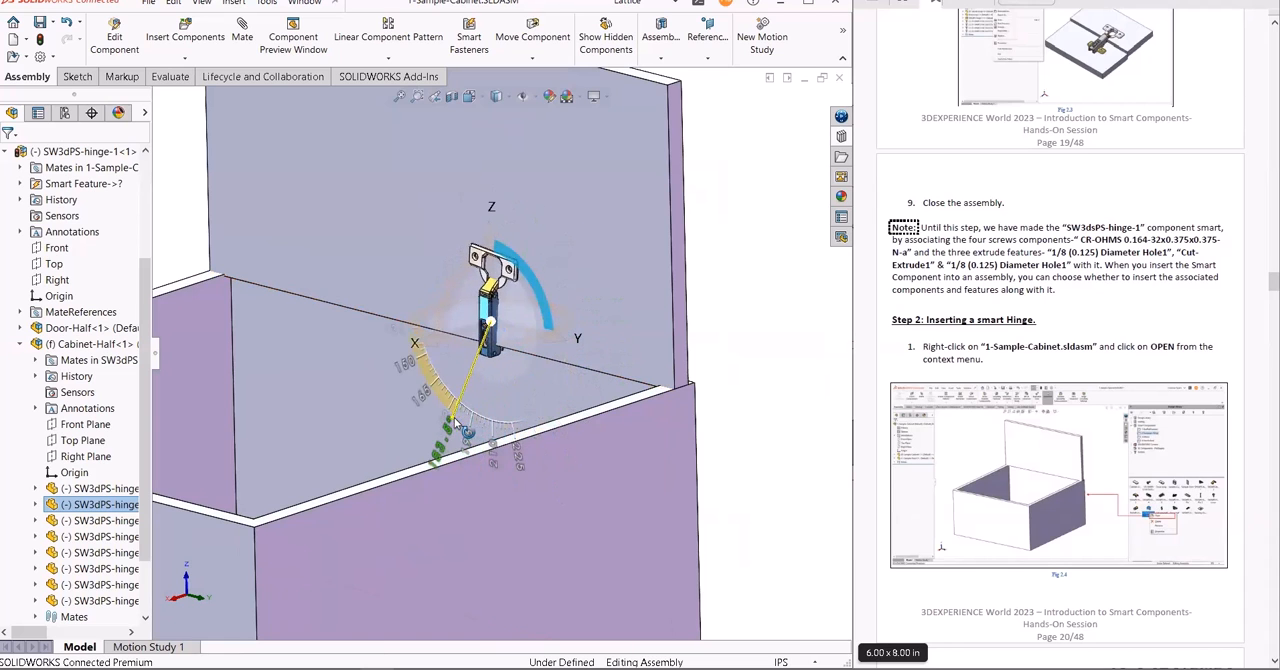
{"action": "left_click_drag", "start_coordinate": [491, 262], "coordinate": [499, 304]}
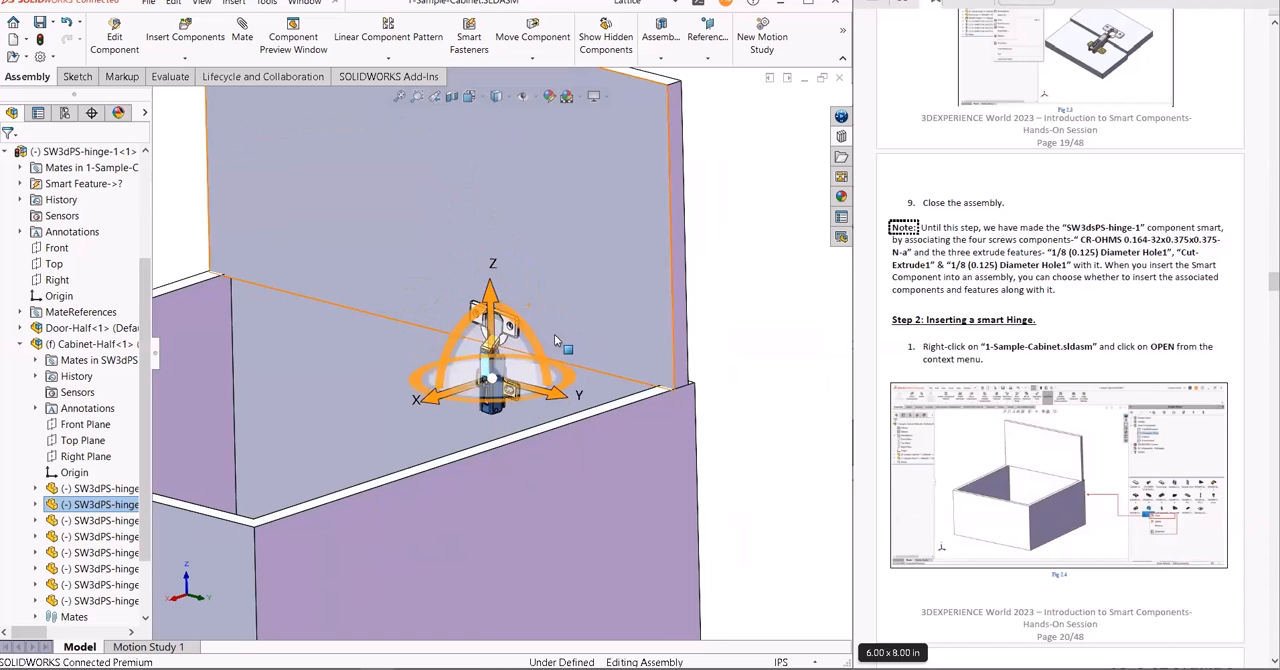
{"action": "left_click", "coordinate": [757, 318]}
{"action": "middle_click_drag", "start_coordinate": [760, 320], "coordinate": [775, 312]}
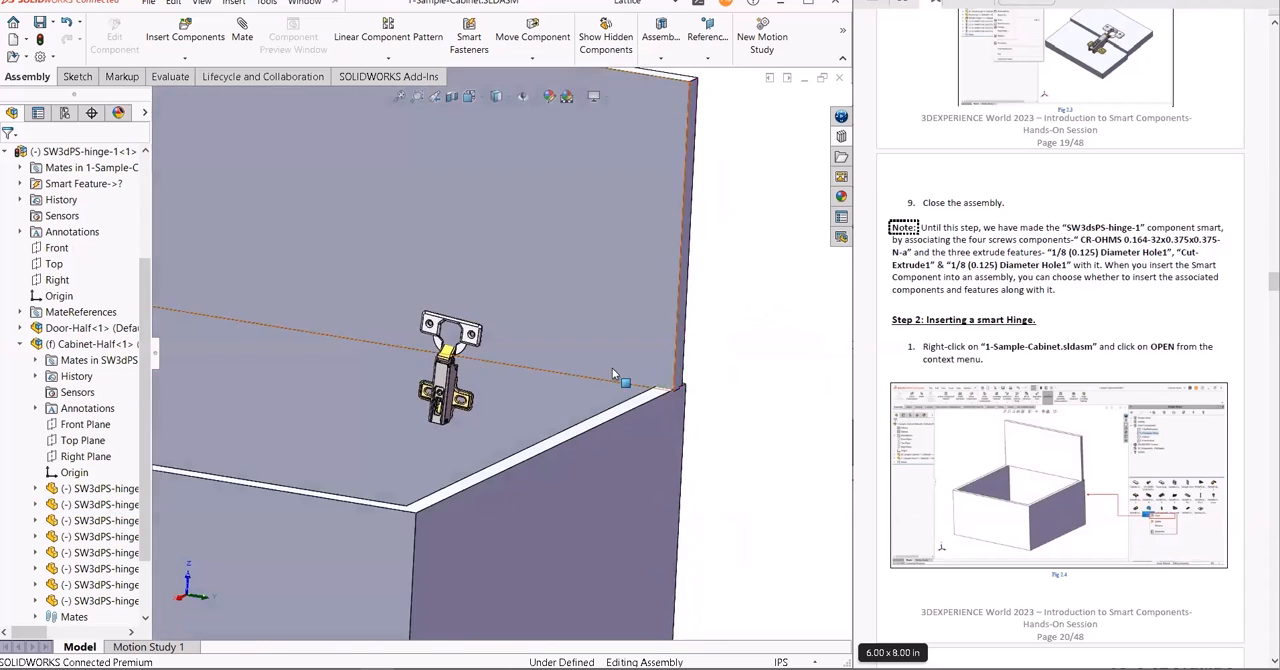
- Add a parallel mate between the upper edge face of the hinge's door plate and the top rim face of Sample-Cabinet
{"action": "scroll", "coordinate": [495, 350], "scroll_direction": "down", "scroll_amount": 5}
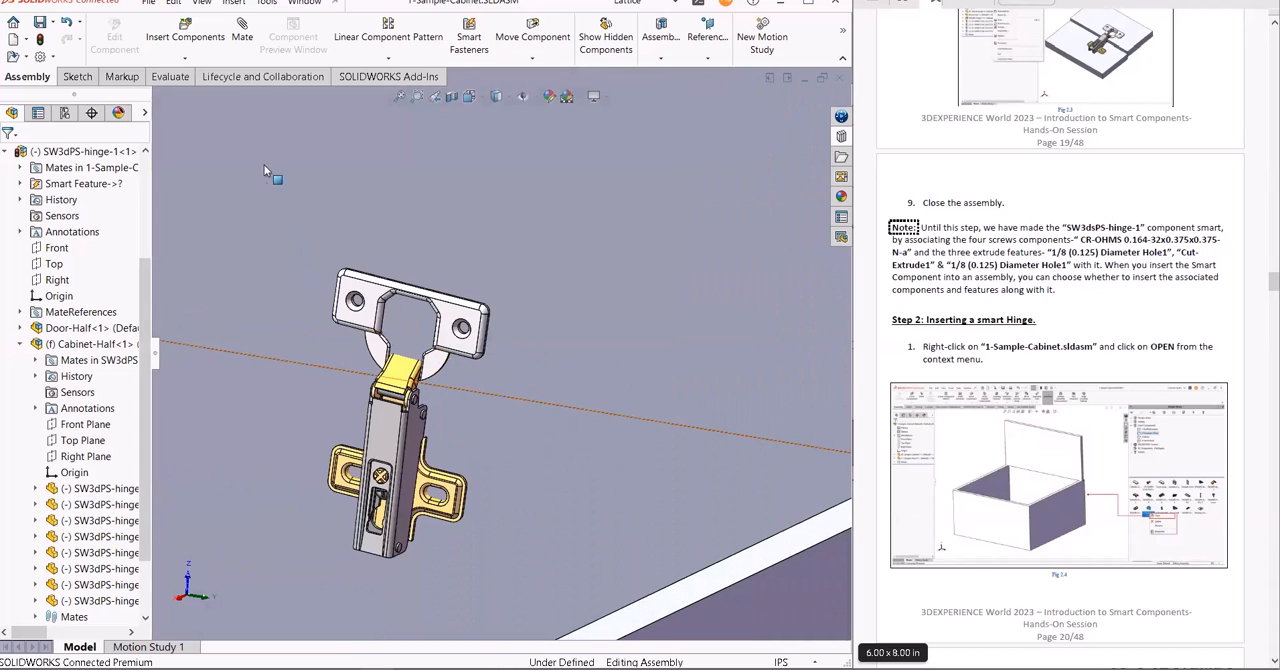
{"action": "left_click", "coordinate": [242, 36]}
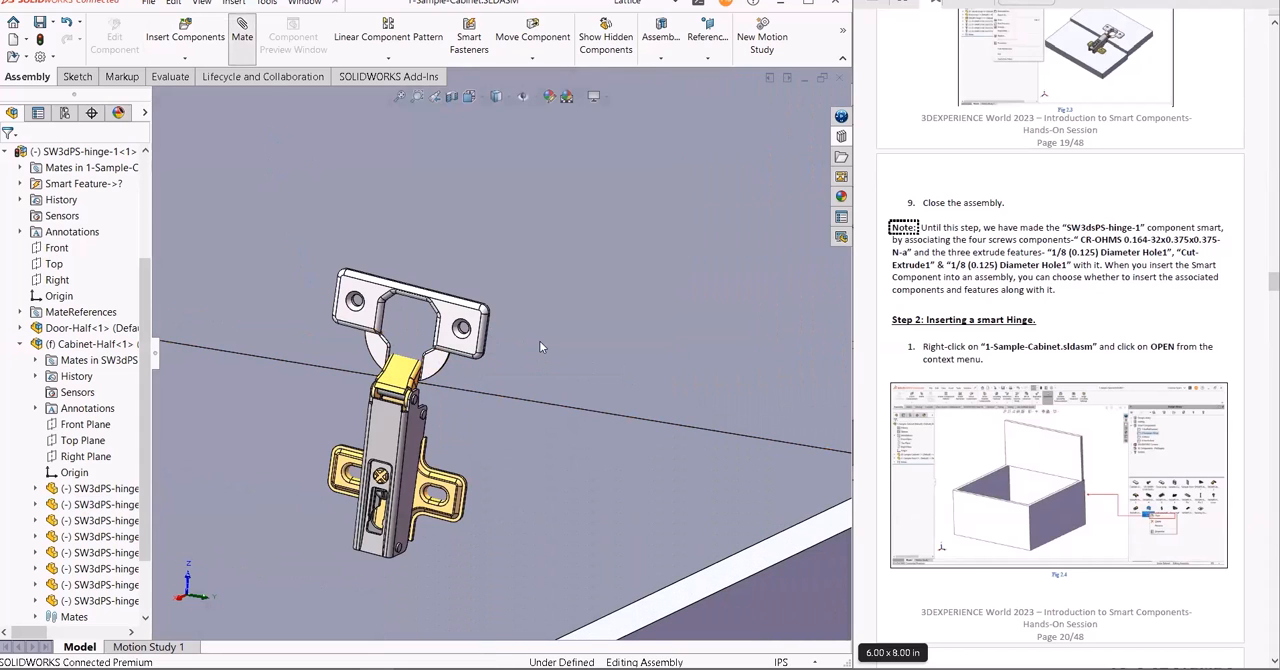
{"action": "scroll", "coordinate": [531, 331], "scroll_direction": "down", "scroll_amount": 10}
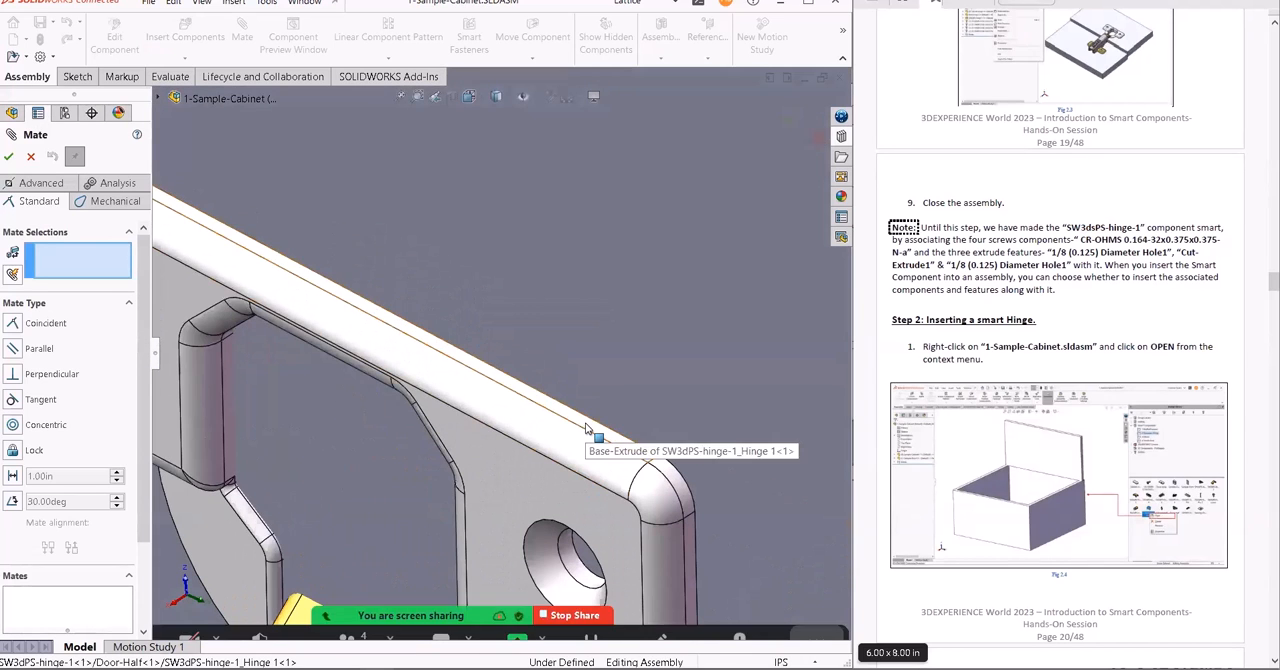
{"action": "left_click", "coordinate": [585, 425]}
{"action": "scroll", "coordinate": [586, 422], "scroll_direction": "up", "scroll_amount": 10}
{"action": "left_click", "coordinate": [626, 461]}
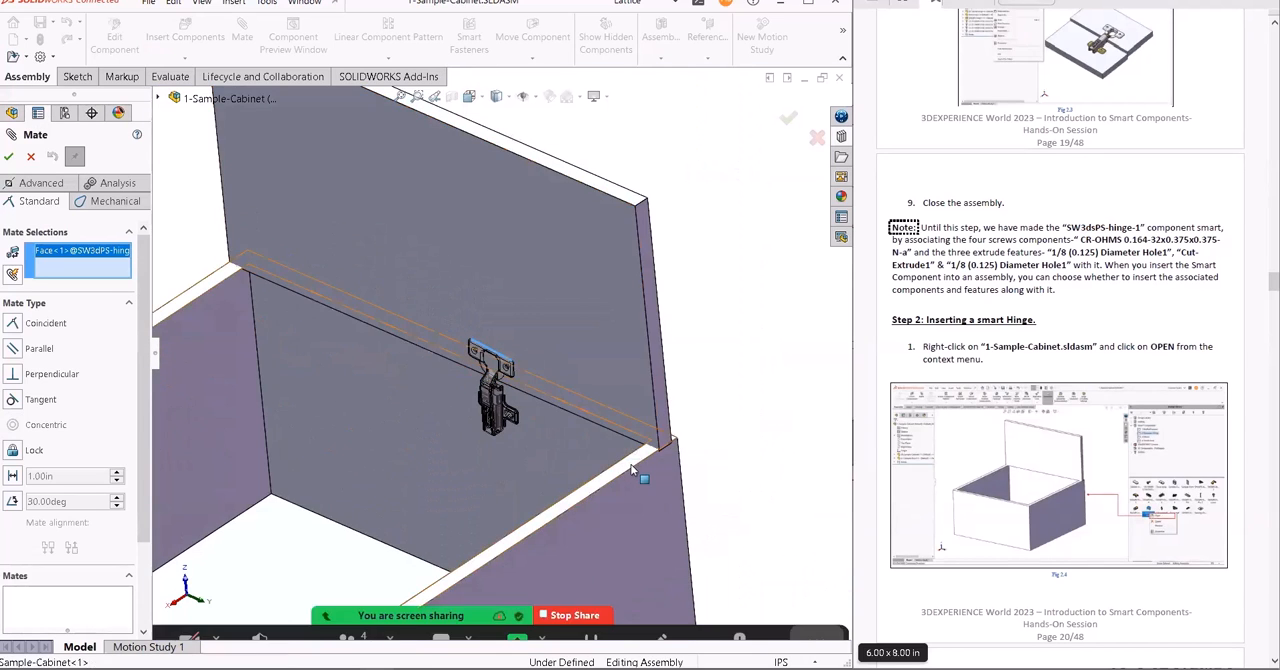
{"action": "left_click", "coordinate": [11, 349]}
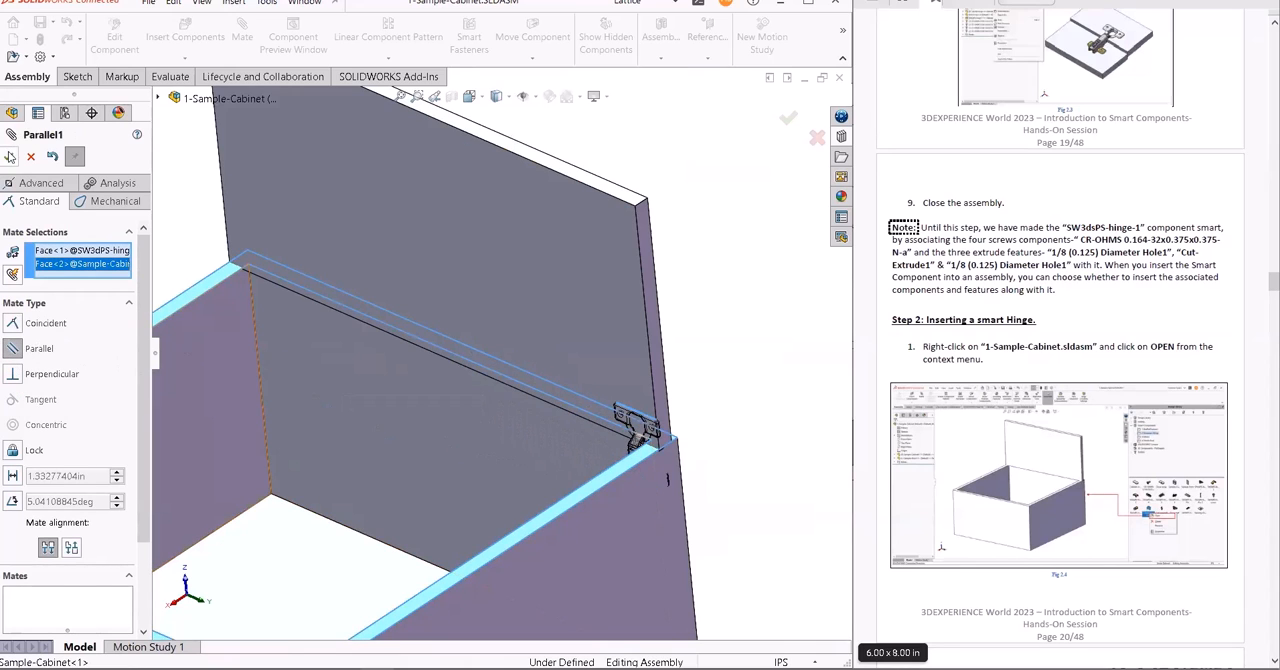
{"action": "left_click", "coordinate": [9, 157]}
- Start a distance mate between the narrow end face of the hinge's door plate and the cabinet's outer side face, with the dimension unflipped
{"action": "scroll", "coordinate": [633, 420], "scroll_direction": "down", "scroll_amount": 5}
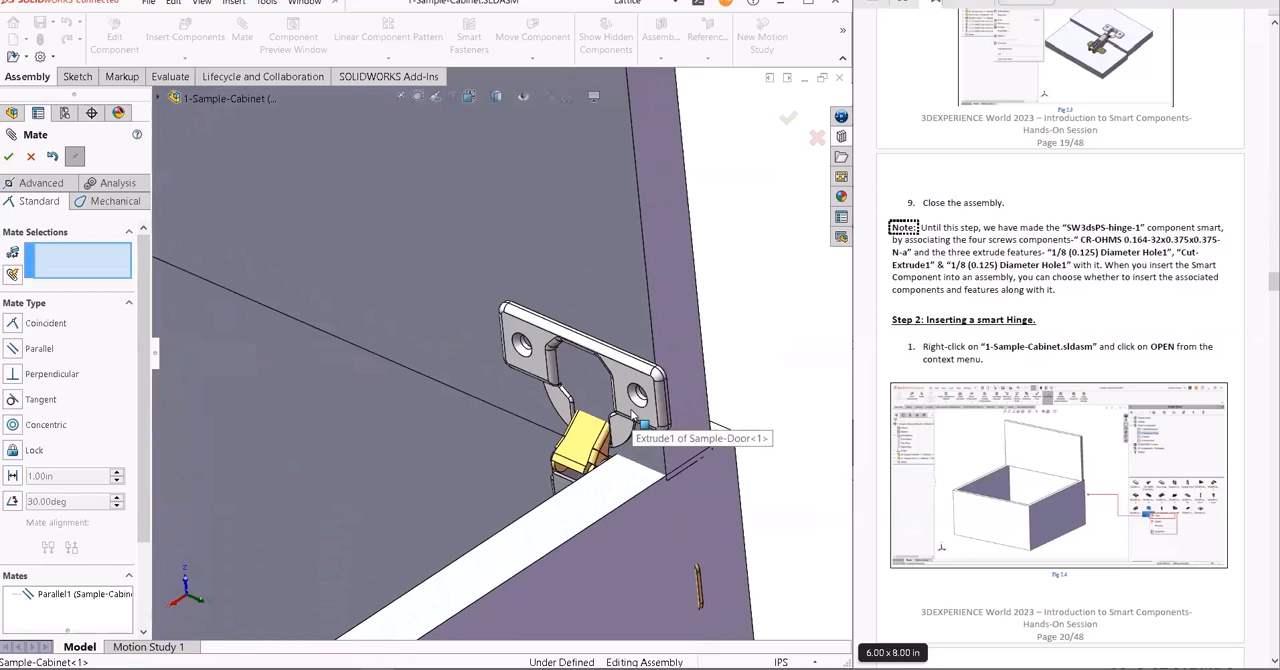
{"action": "scroll", "coordinate": [633, 417], "scroll_direction": "down", "scroll_amount": 2}
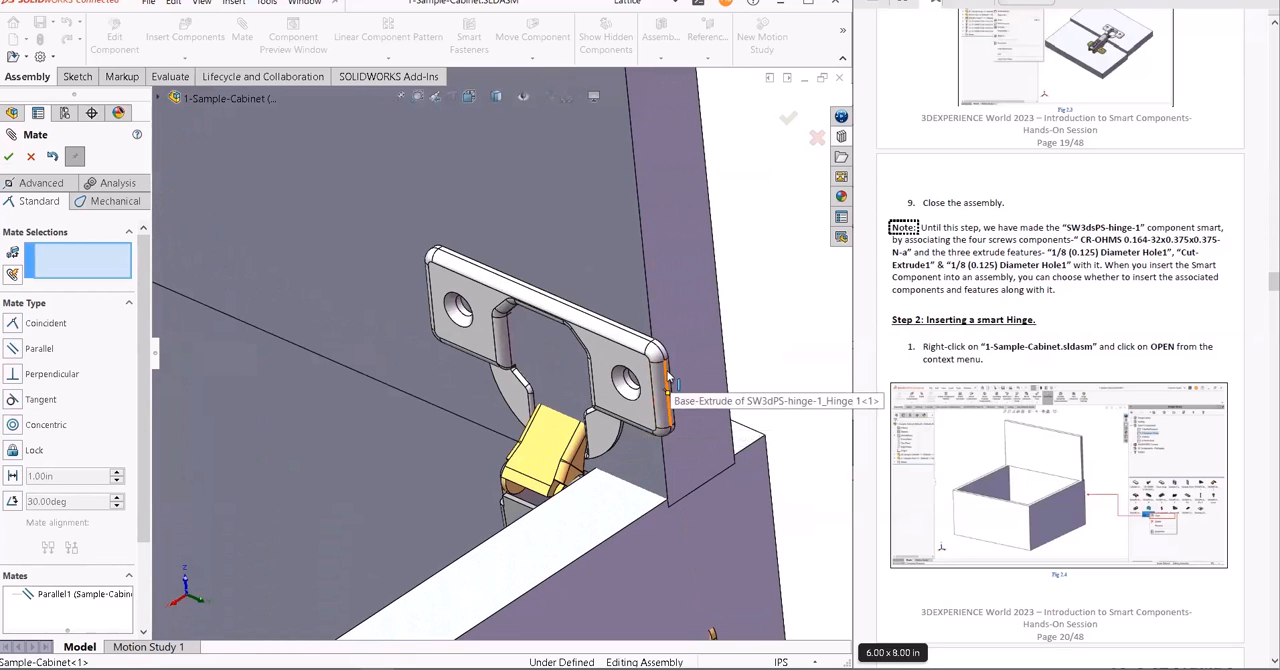
{"action": "scroll", "coordinate": [668, 377], "scroll_direction": "down", "scroll_amount": 2}
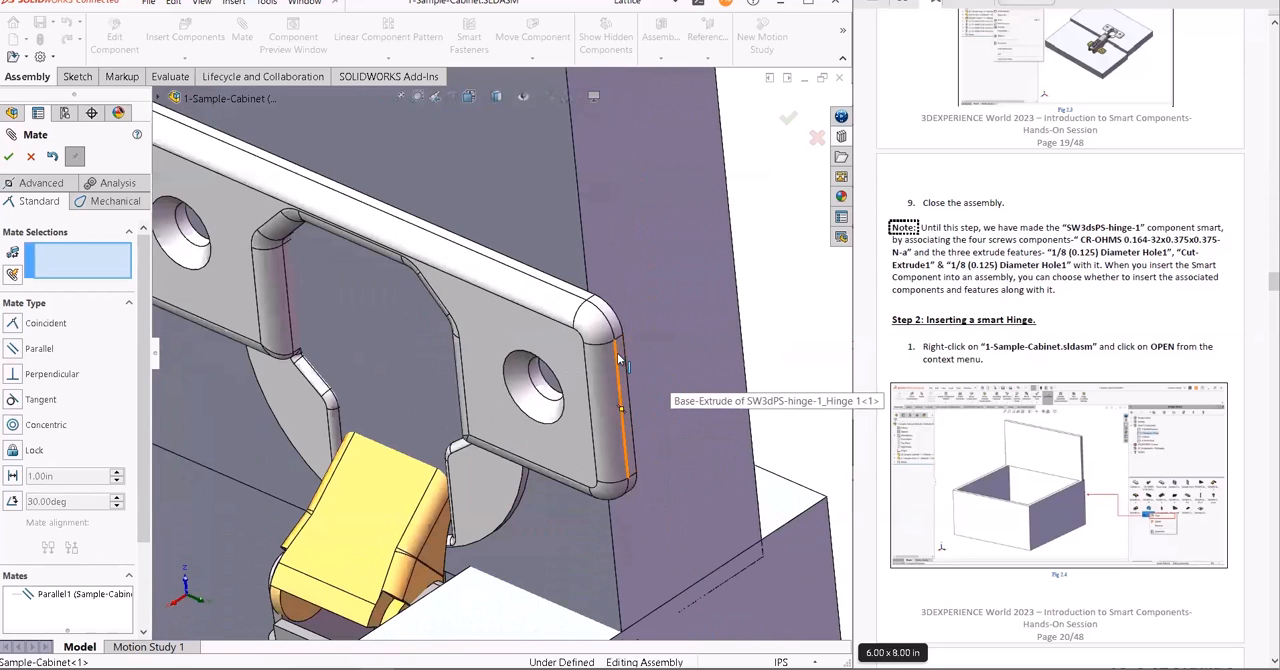
{"action": "left_click", "coordinate": [621, 361]}
{"action": "scroll", "coordinate": [634, 427], "scroll_direction": "up", "scroll_amount": 4}
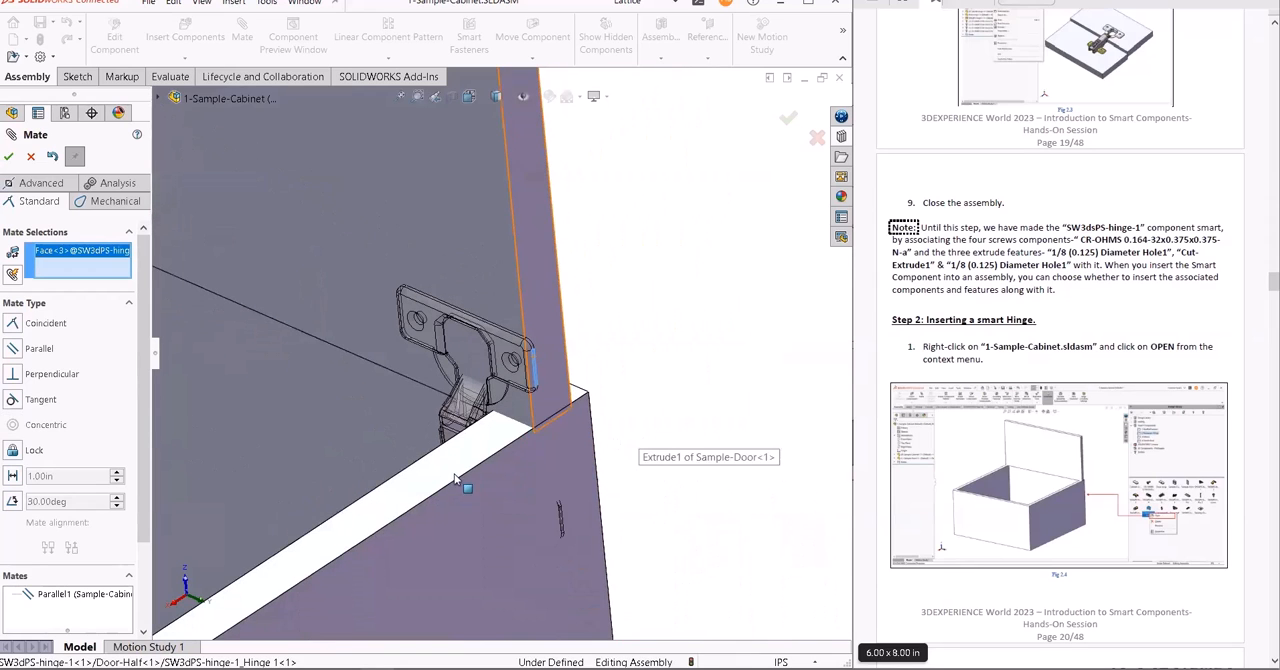
{"action": "left_click", "coordinate": [473, 488]}
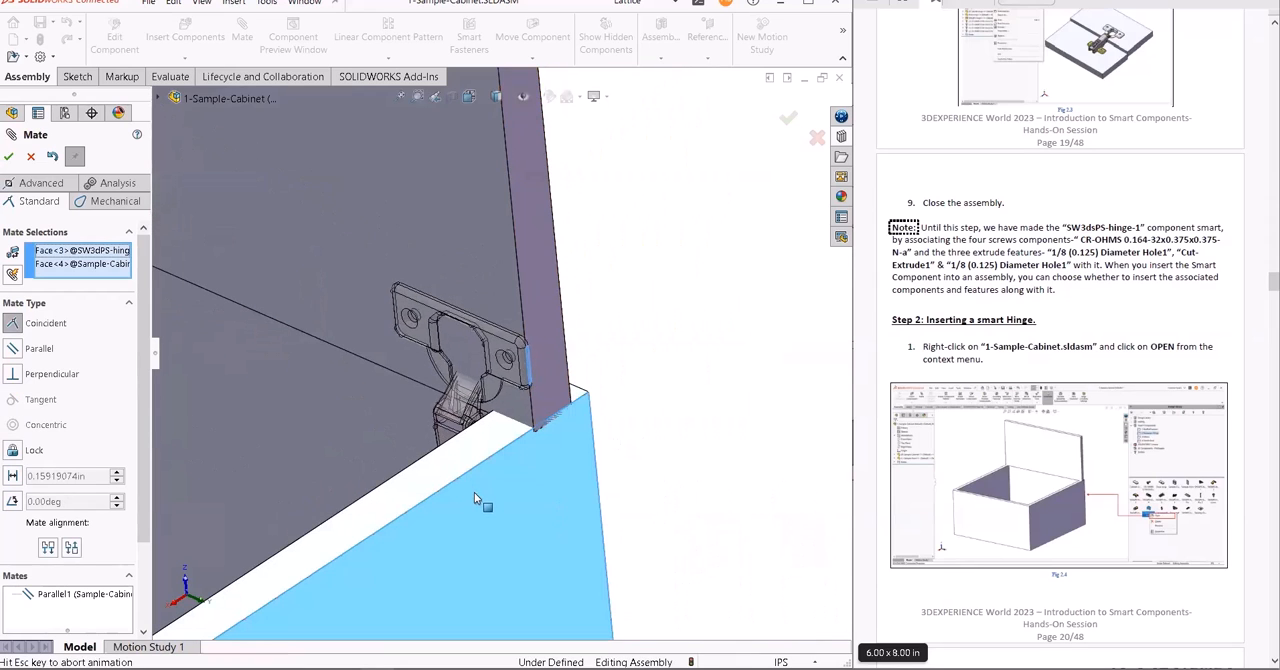
{"action": "left_click", "coordinate": [12, 476]}
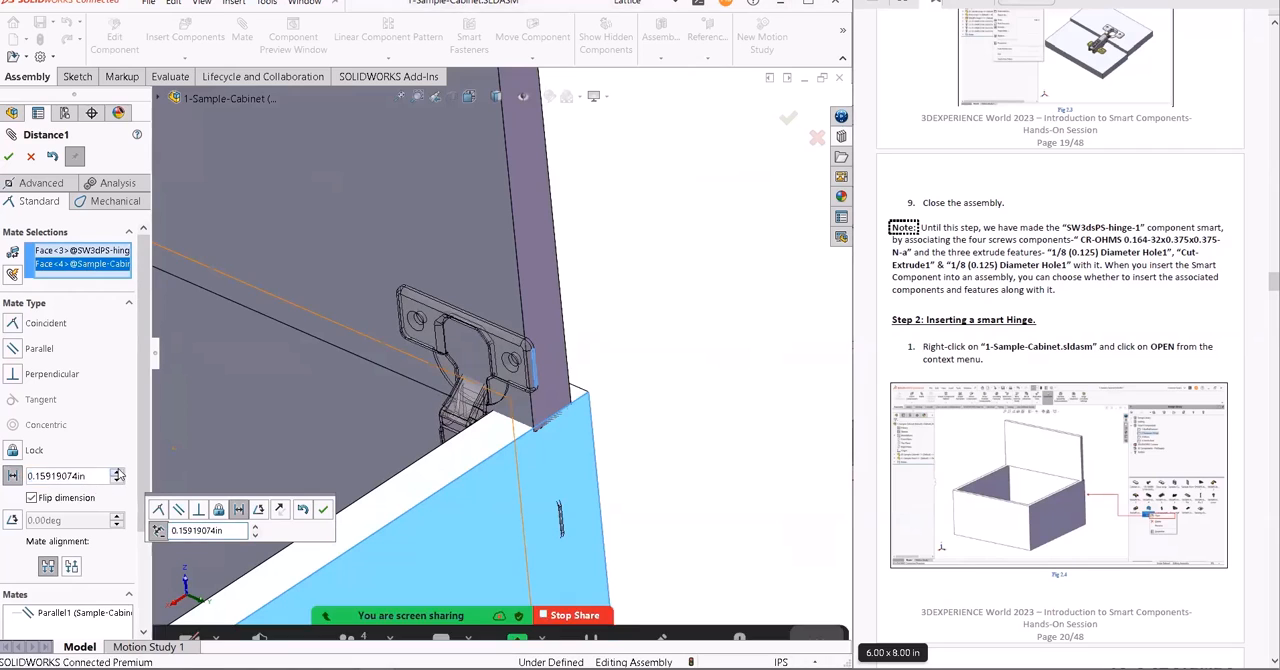
{"action": "left_click", "coordinate": [64, 499]}
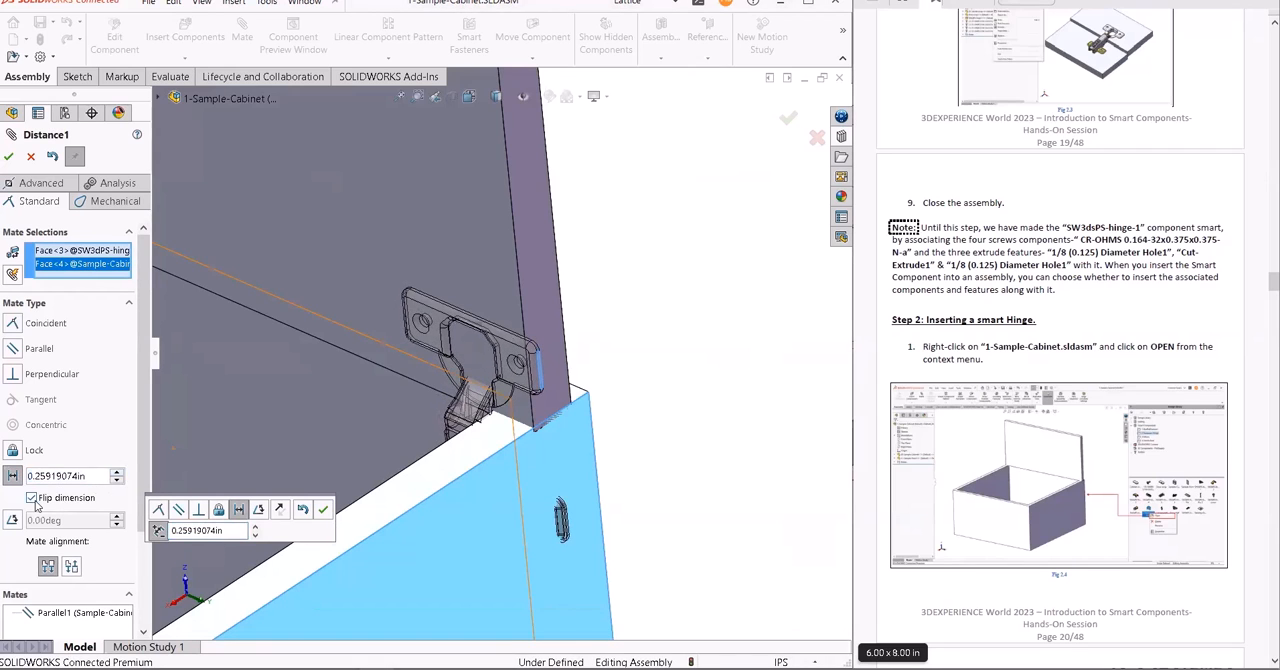
- Set the mate distance to 4 in, accept it and finish mating
{"action": "double_click", "coordinate": [100, 474]}
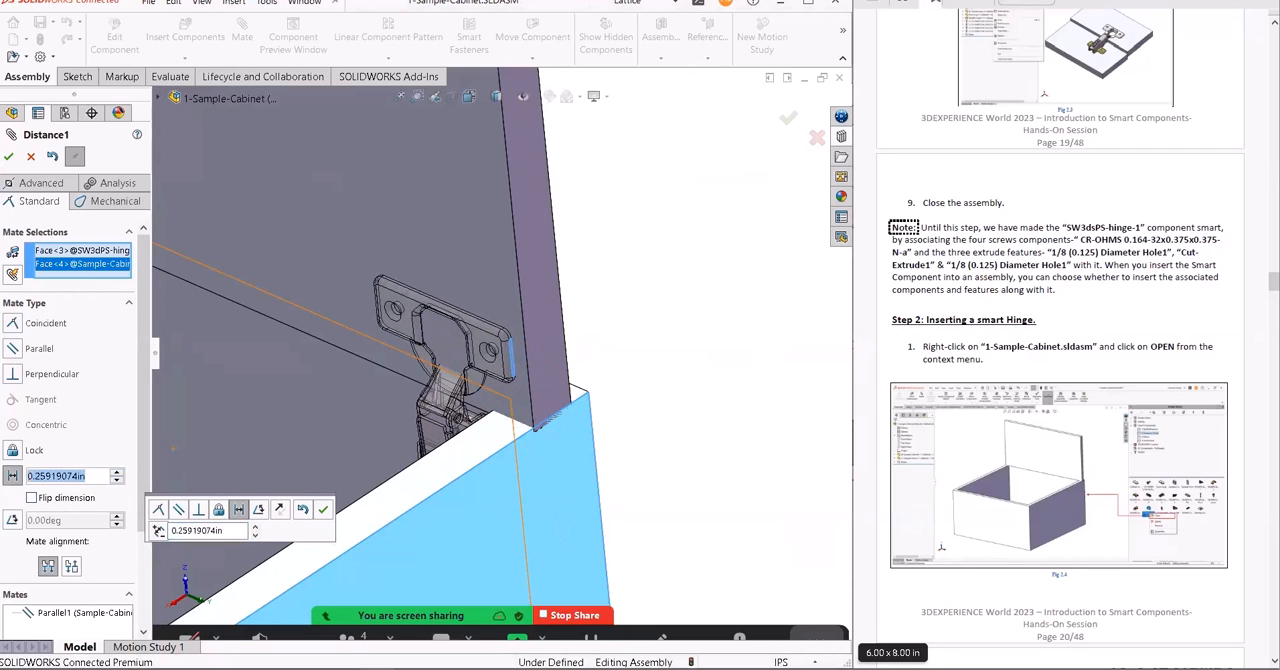
{"action": "type", "text": "4"}
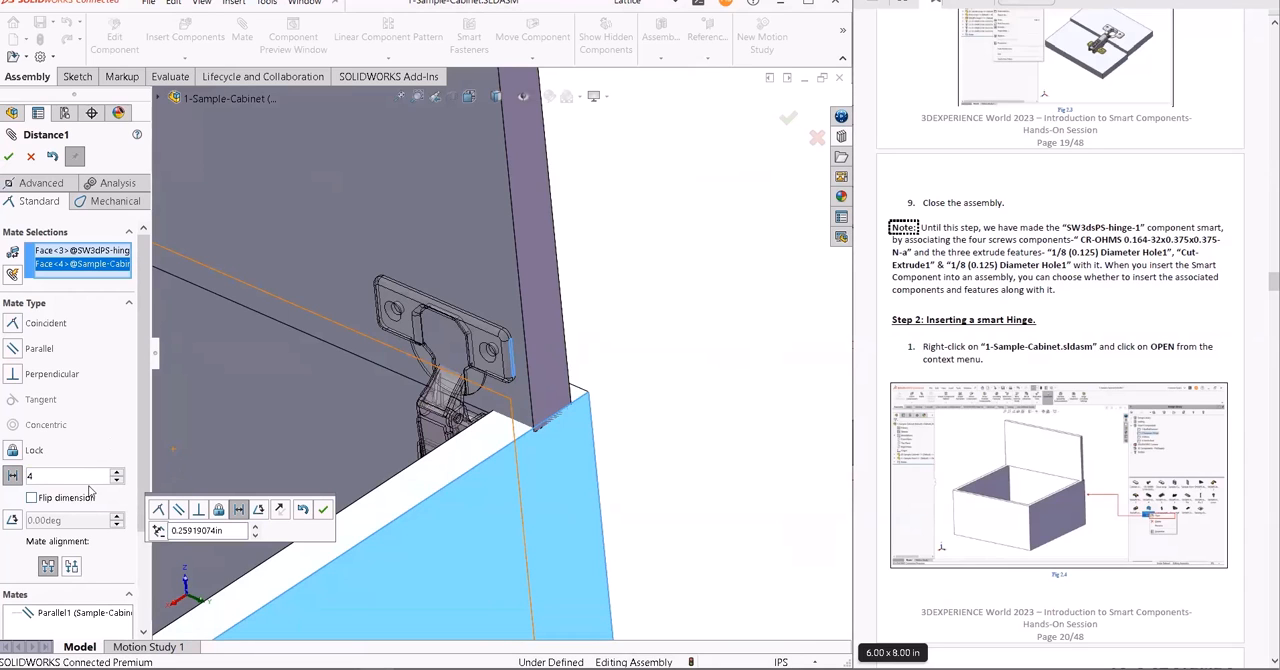
{"action": "key", "text": "Return"}
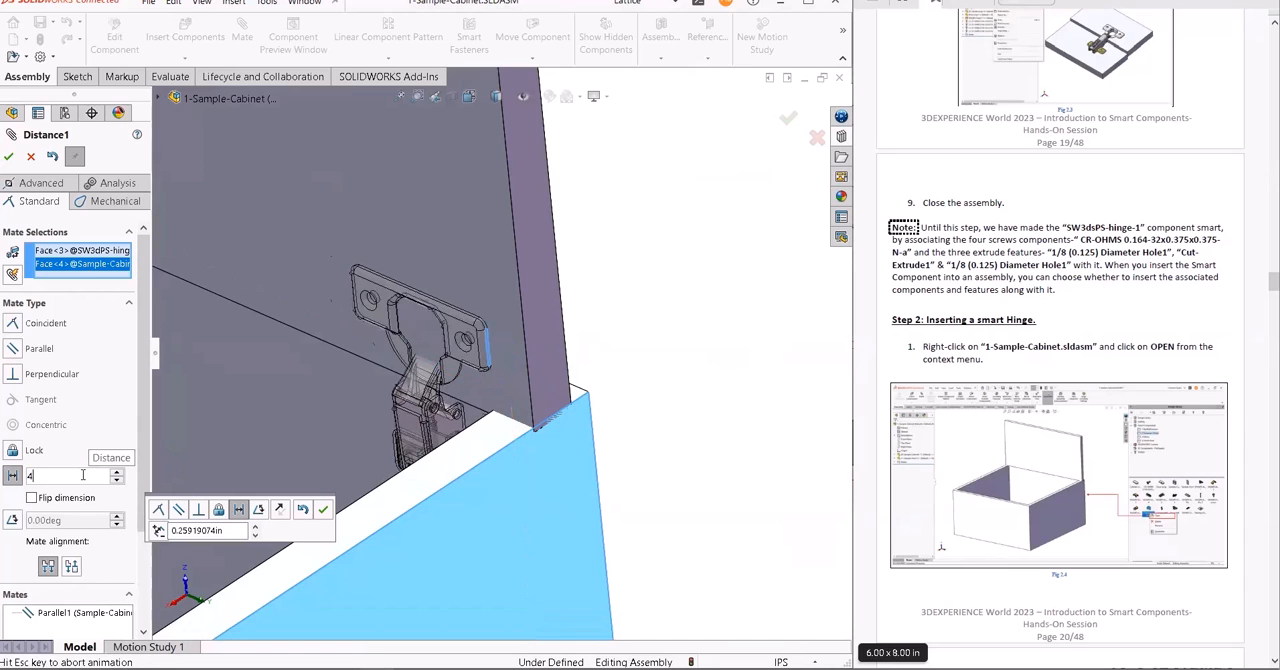
{"action": "scroll", "coordinate": [359, 365], "scroll_direction": "up", "scroll_amount": 5}
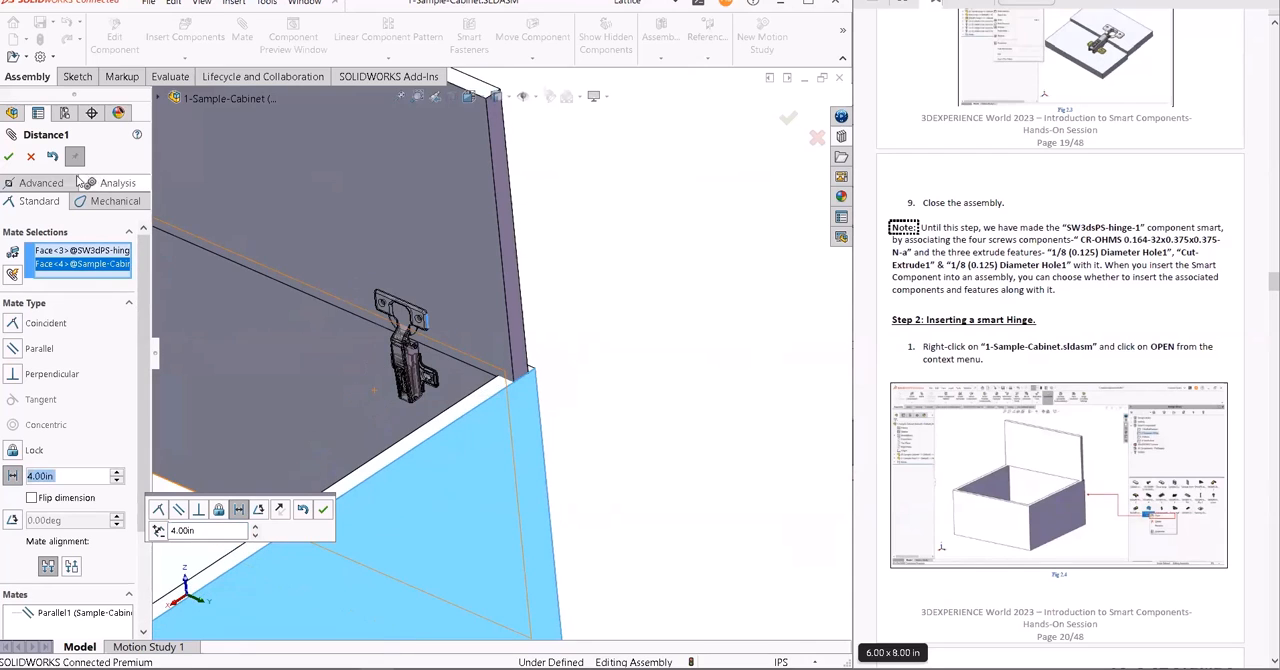
{"action": "left_click", "coordinate": [8, 157]}
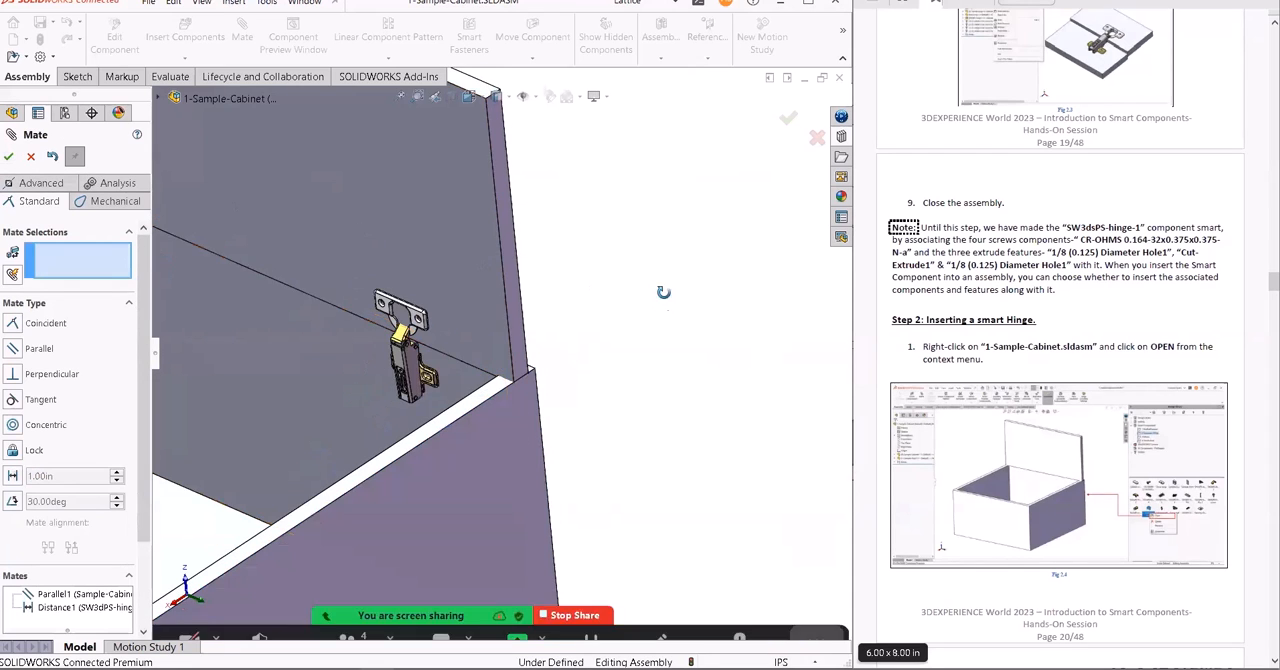
{"action": "middle_click_drag", "start_coordinate": [664, 300], "coordinate": [686, 261]}
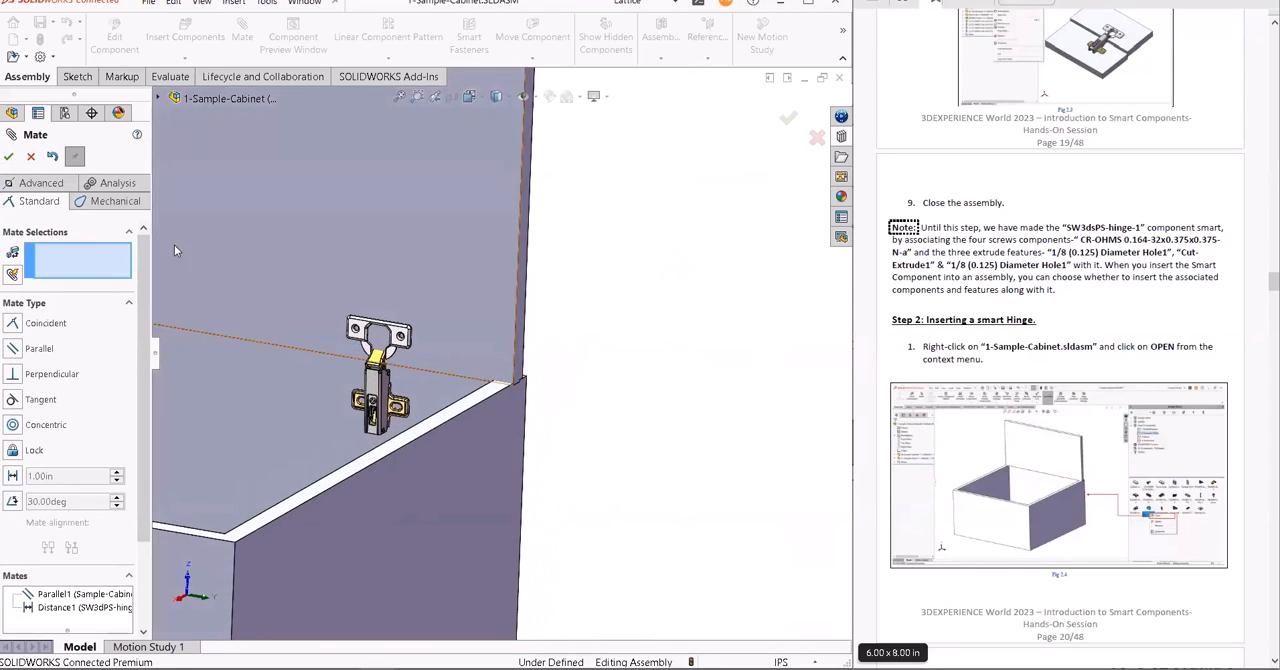
{"action": "left_click", "coordinate": [9, 158]}
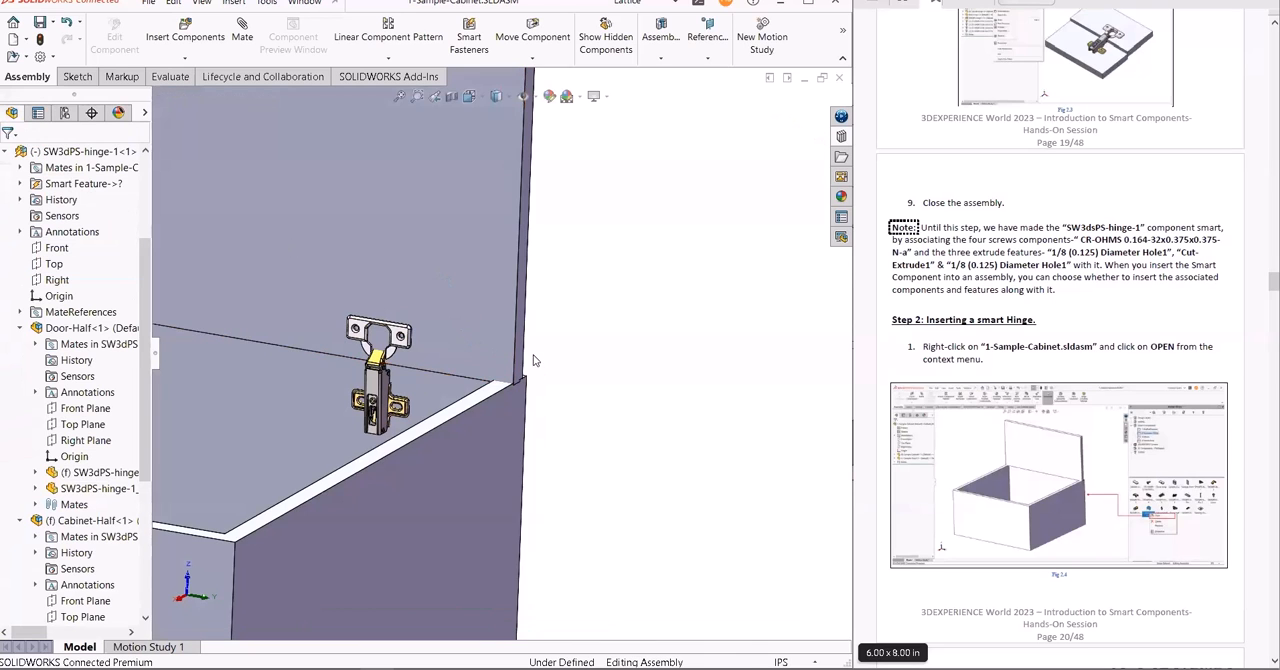
- Collapse Door-Half and Cabinet-Half in the feature tree and start Insert Smart Features for SW3dPS-hinge-1
{"action": "left_click", "coordinate": [19, 328]}
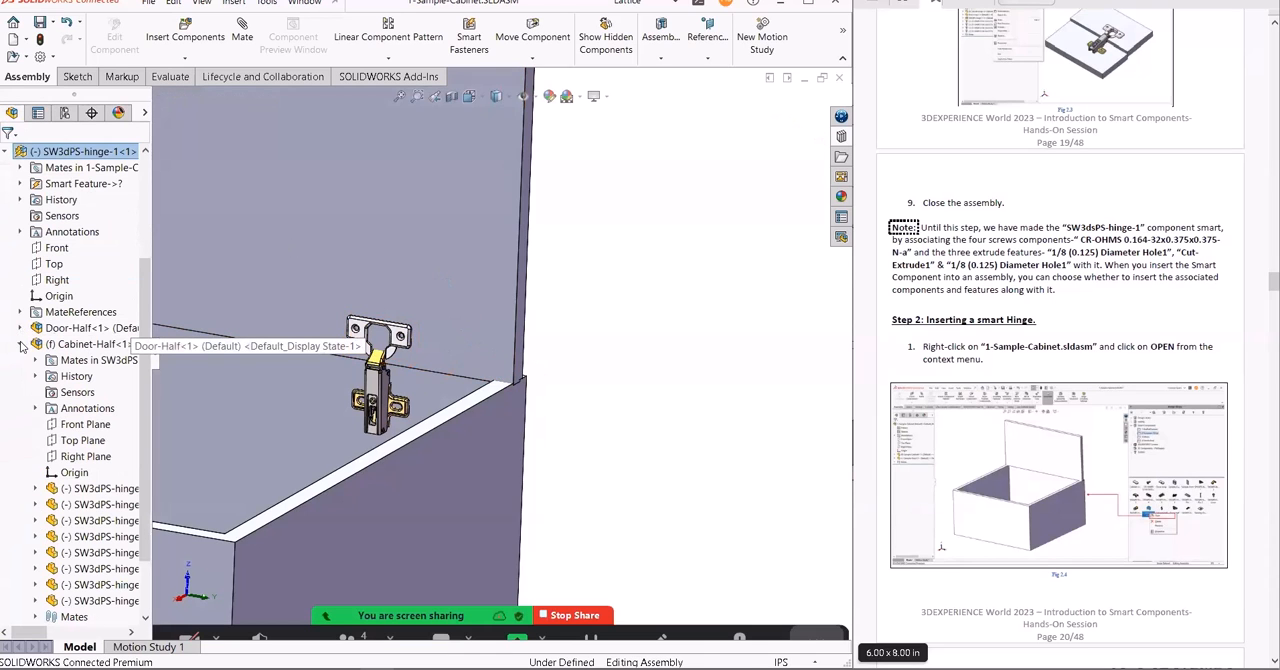
{"action": "left_click", "coordinate": [19, 344]}
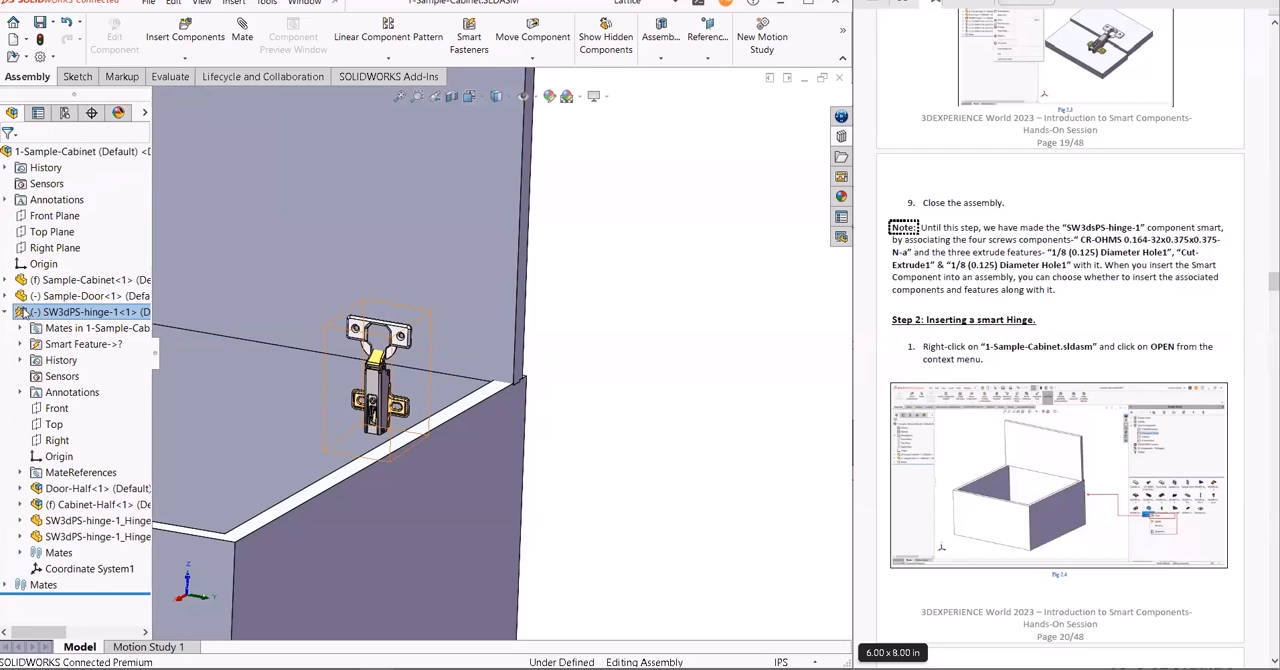
{"action": "left_click", "coordinate": [87, 316]}
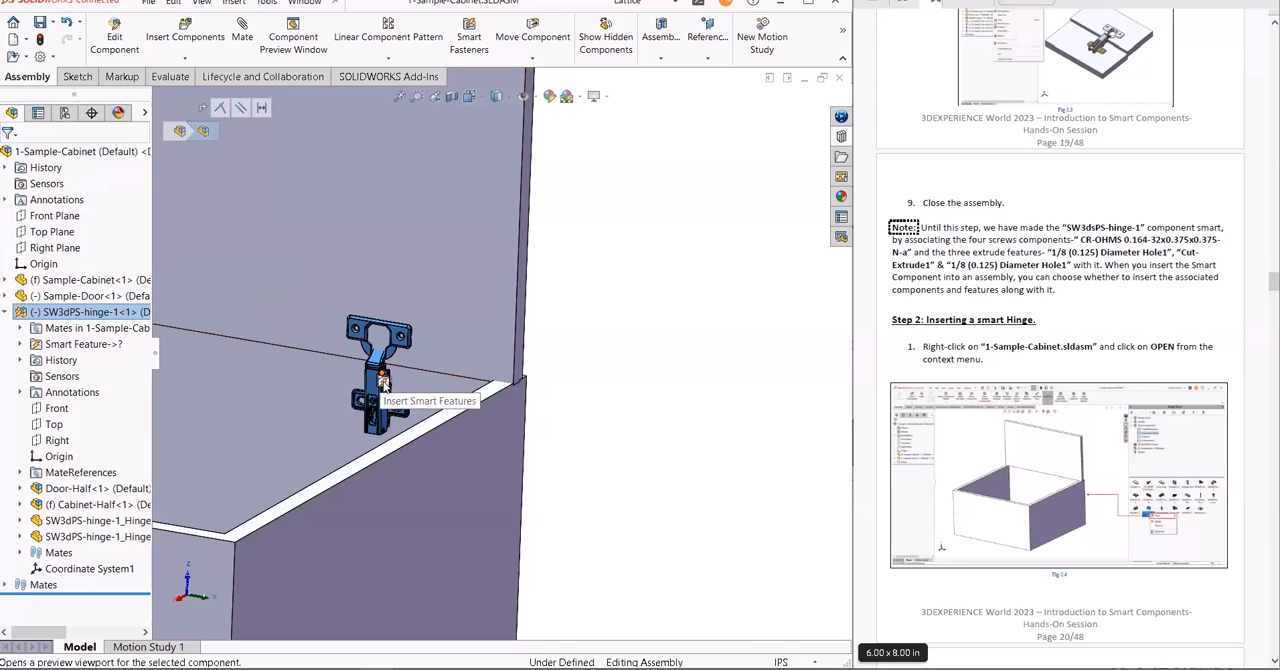
{"action": "right_click", "coordinate": [96, 318]}
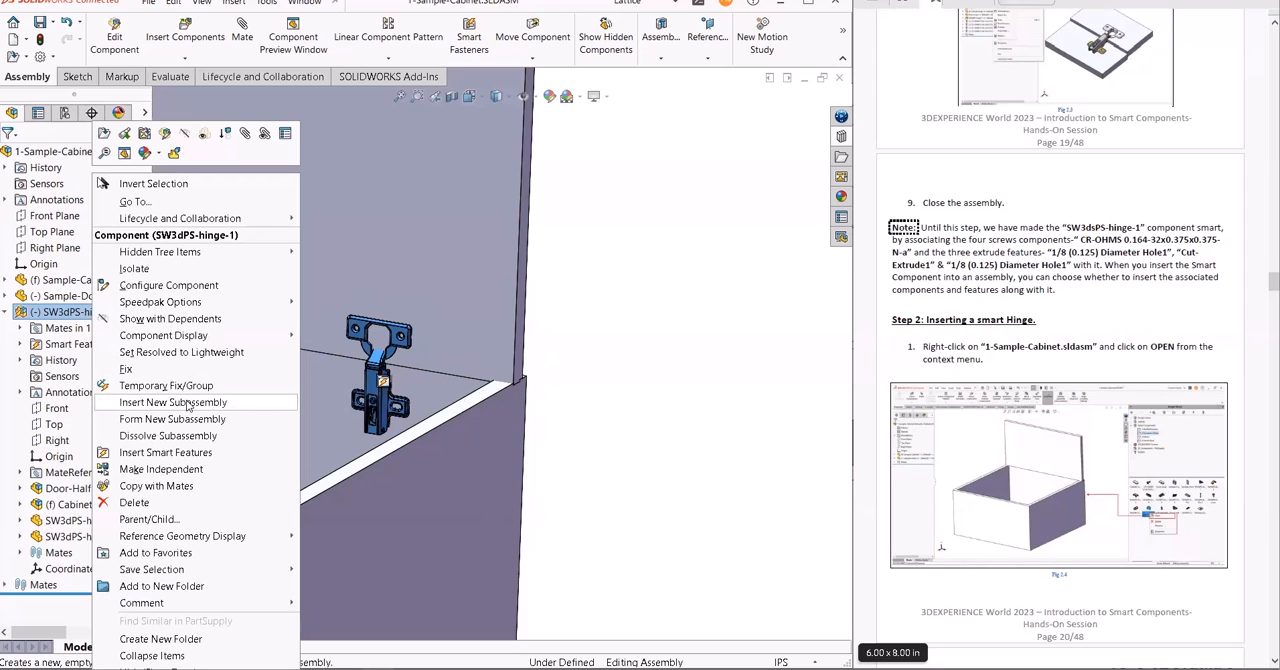
{"action": "left_click", "coordinate": [176, 454]}
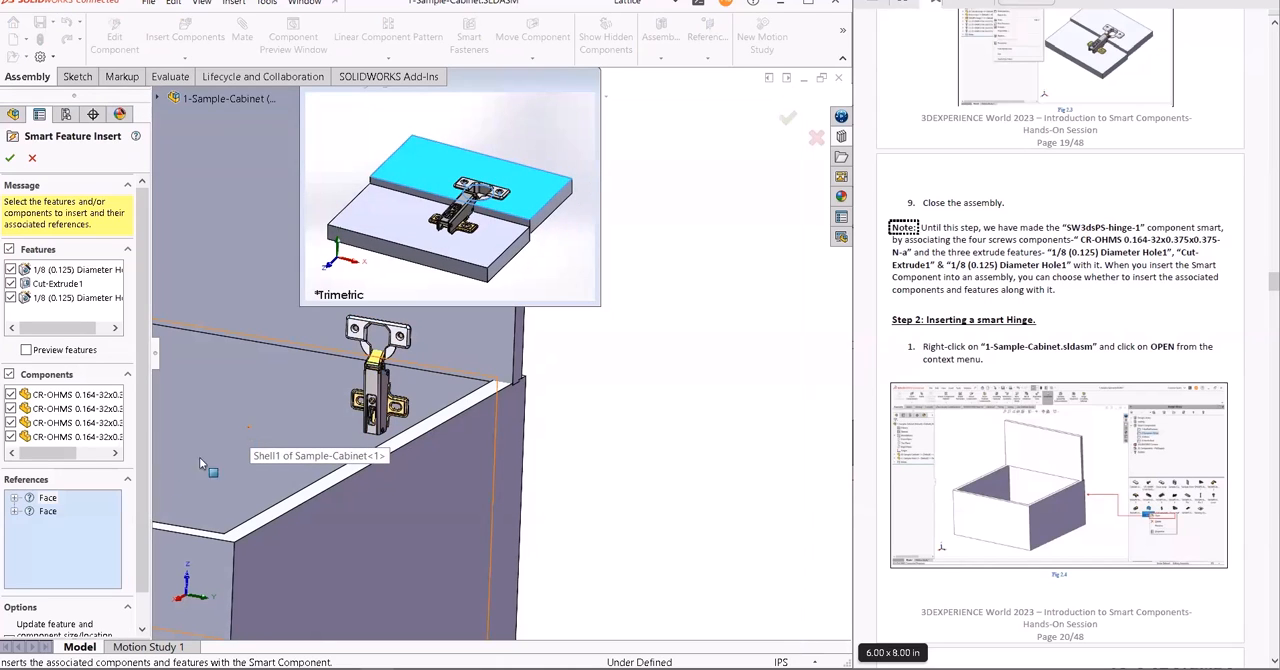
- Reference the door's inner face and the cabinet's inner back wall face, and insert all the hinge's associated features and screws
{"action": "left_click", "coordinate": [48, 511]}
{"action": "left_click", "coordinate": [48, 498]}
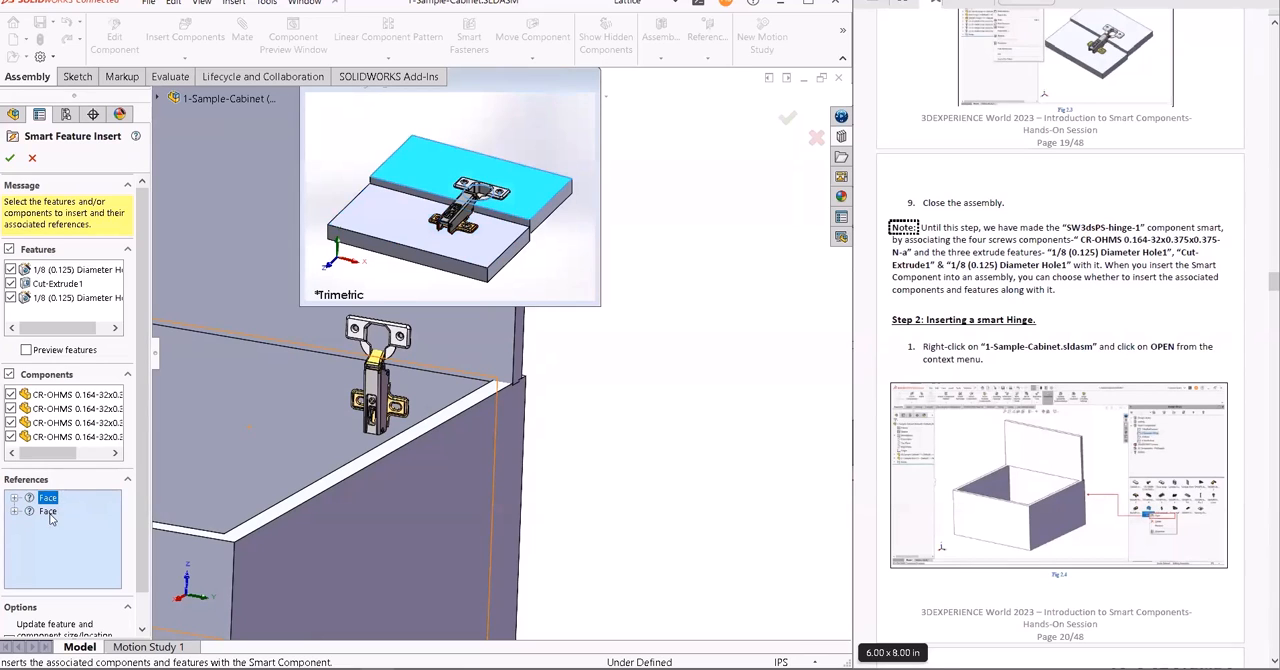
{"action": "left_click", "coordinate": [49, 512]}
{"action": "left_click", "coordinate": [48, 498]}
{"action": "left_click", "coordinate": [484, 348]}
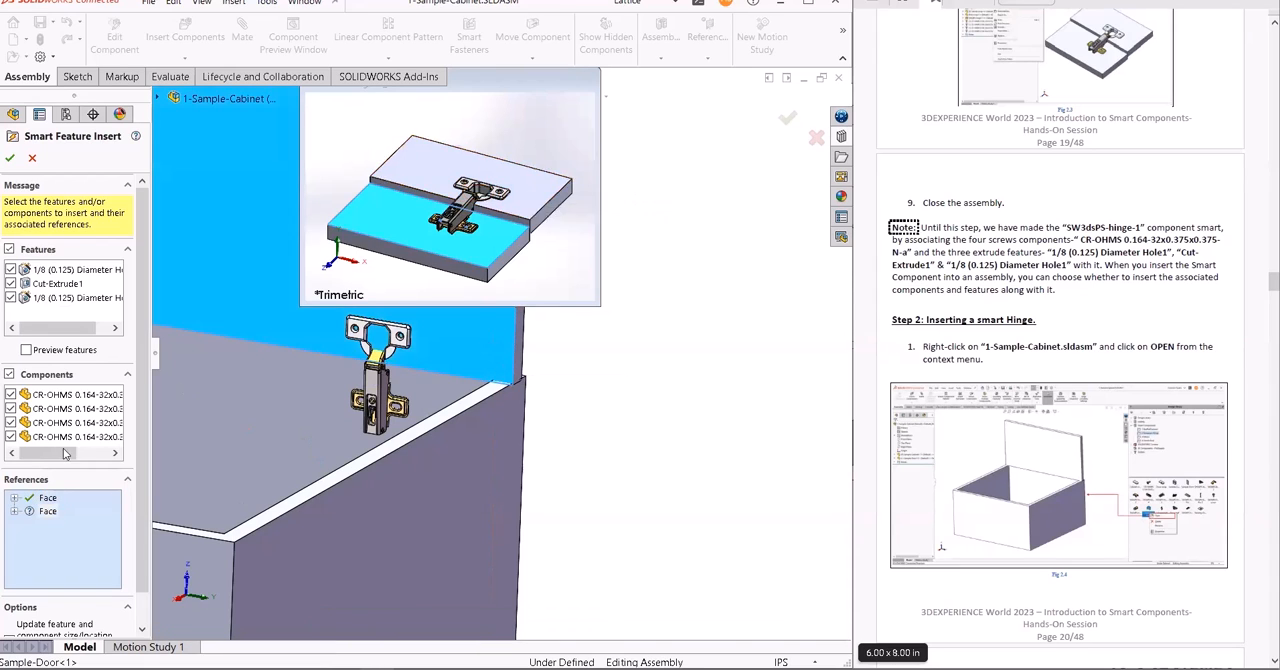
{"action": "left_click", "coordinate": [273, 416]}
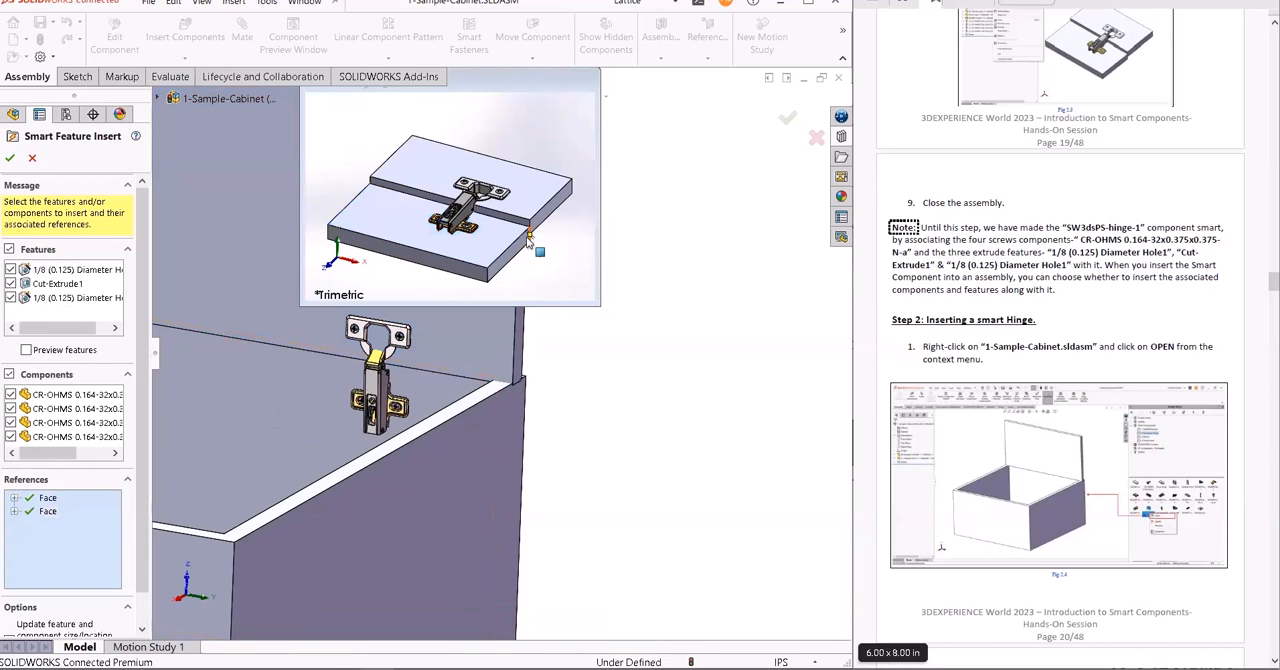
{"action": "left_click", "coordinate": [11, 161]}
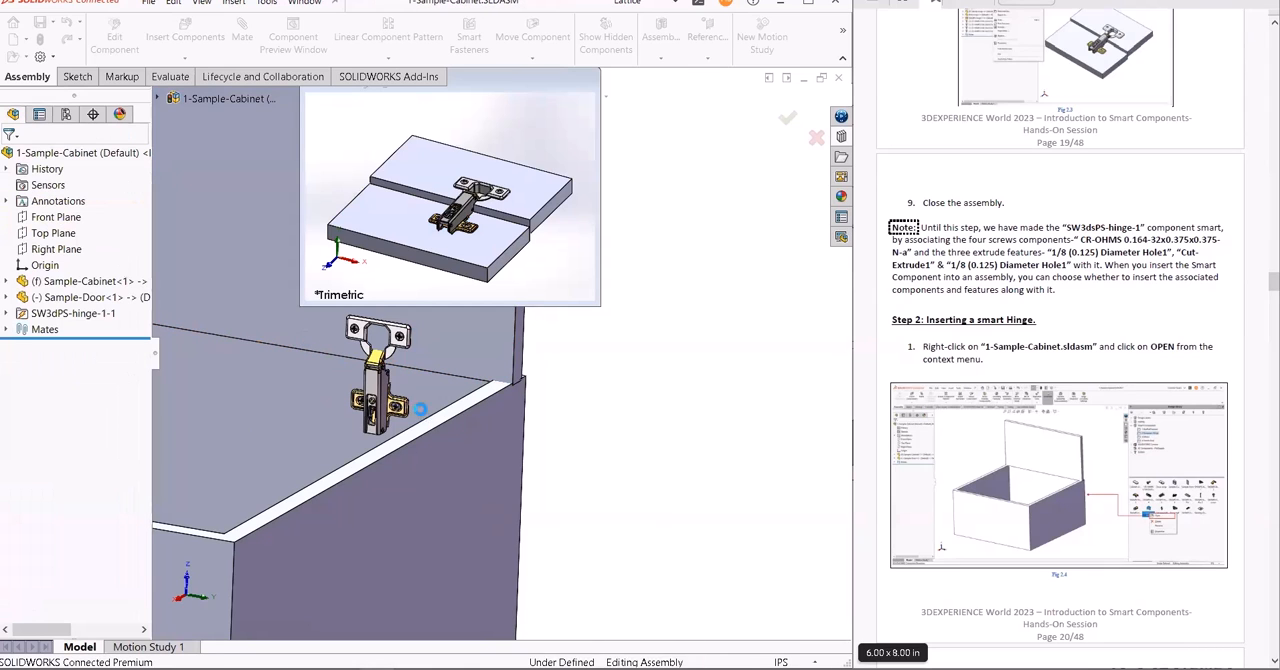
- Hide the hinge's cabinet mounting plate with its adjacent screw, the door plate and one door screw to expose the cutout and holes
{"action": "scroll", "coordinate": [404, 371], "scroll_direction": "down", "scroll_amount": 2}
{"action": "scroll", "coordinate": [404, 371], "scroll_direction": "down", "scroll_amount": 5}
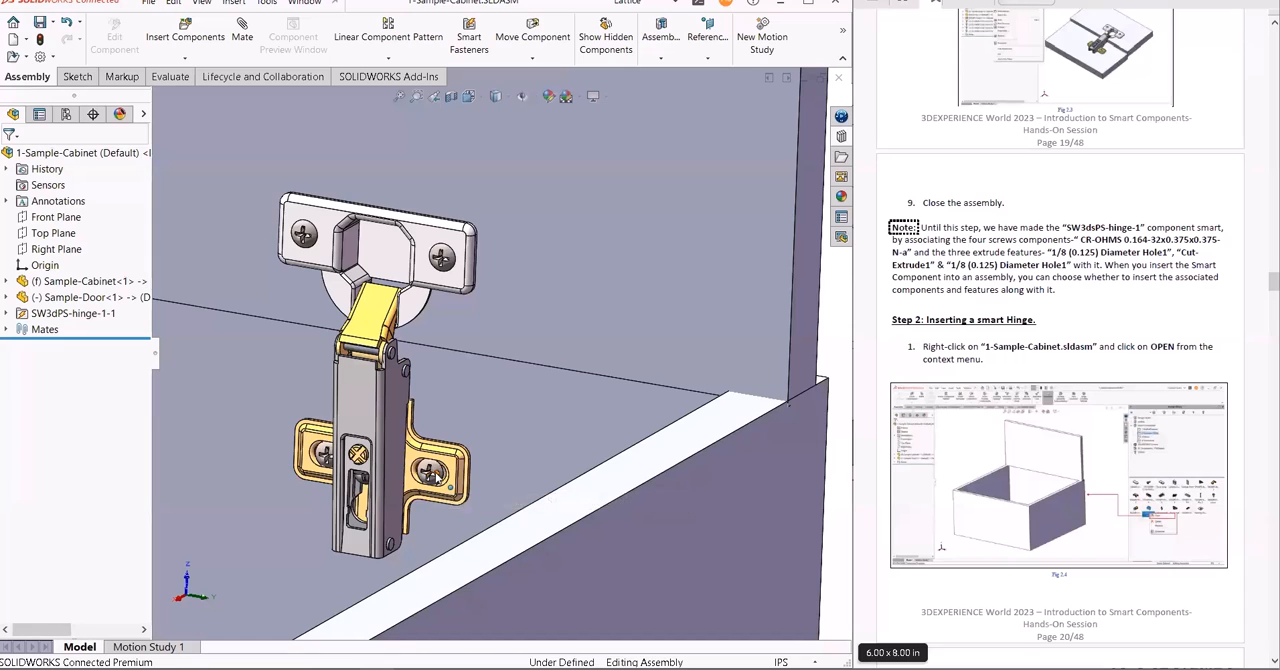
{"action": "left_click", "coordinate": [449, 469]}
{"action": "key", "text": "Tab"}
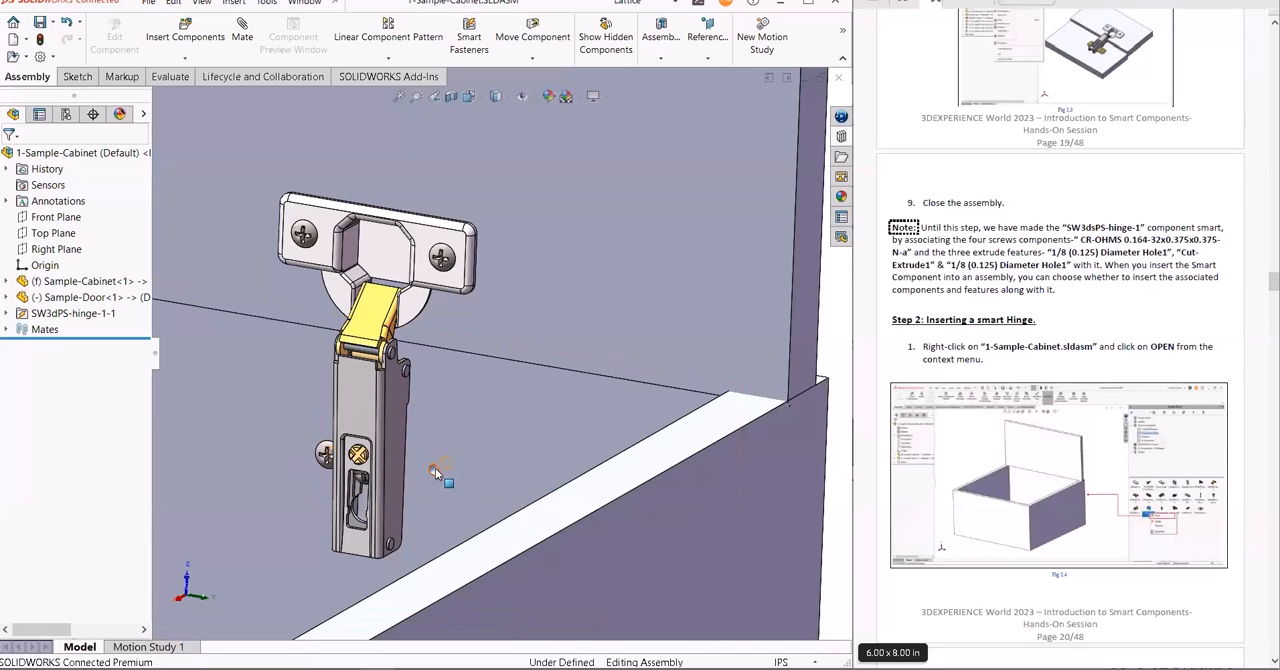
{"action": "left_click", "coordinate": [408, 307]}
{"action": "key", "text": "Tab"}
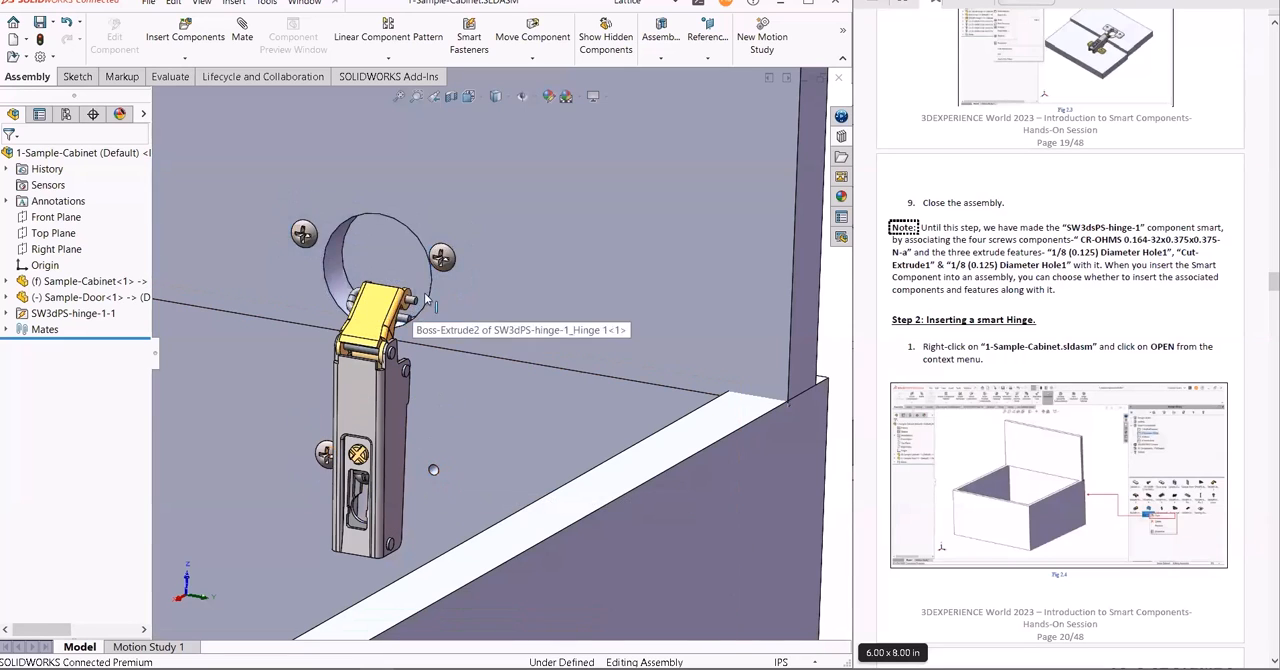
{"action": "left_click", "coordinate": [445, 257]}
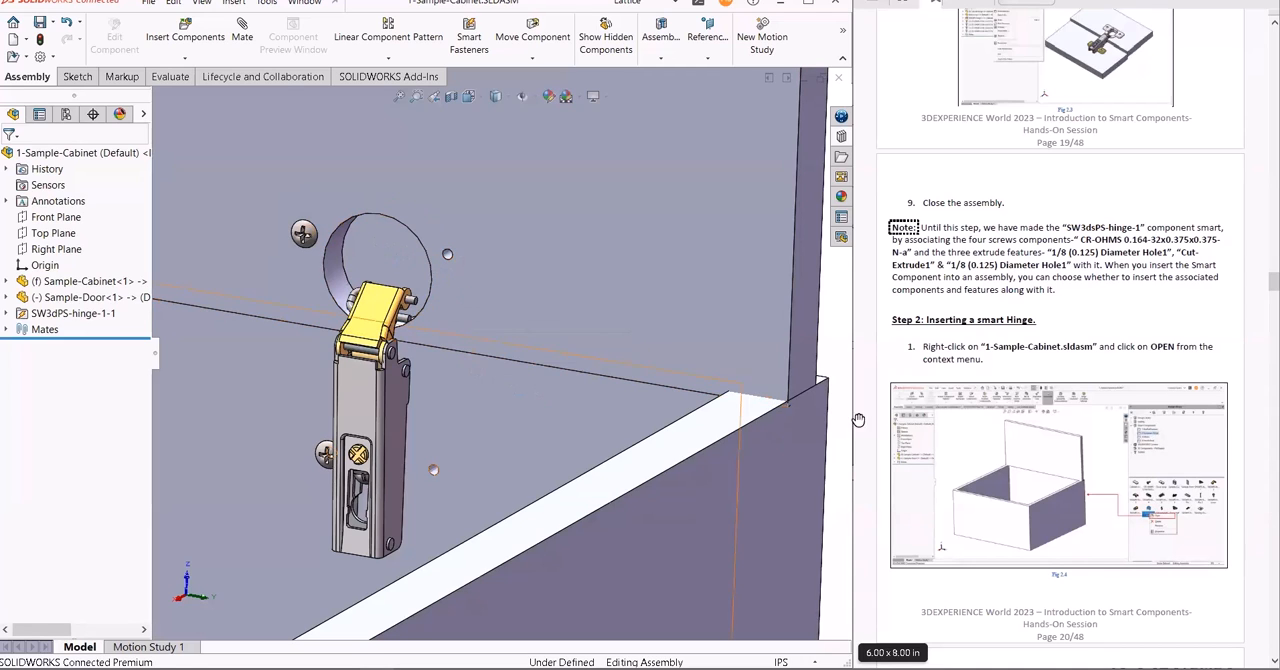
- Page through the guide to the end of Part 1 Exercise-2, switch to the PowerPoint slide show and advance to the Some Guidelines slide
{"action": "scroll", "coordinate": [1072, 341], "scroll_direction": "down", "scroll_amount": 7}
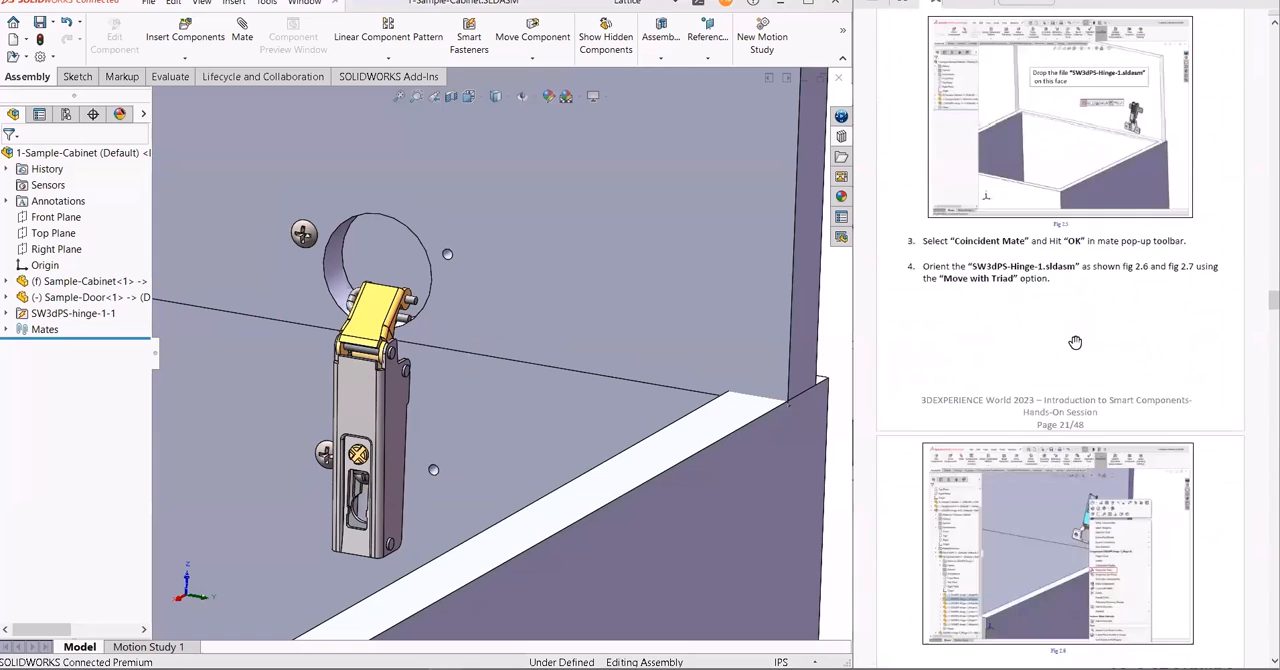
{"action": "scroll", "coordinate": [1075, 342], "scroll_direction": "down", "scroll_amount": 20}
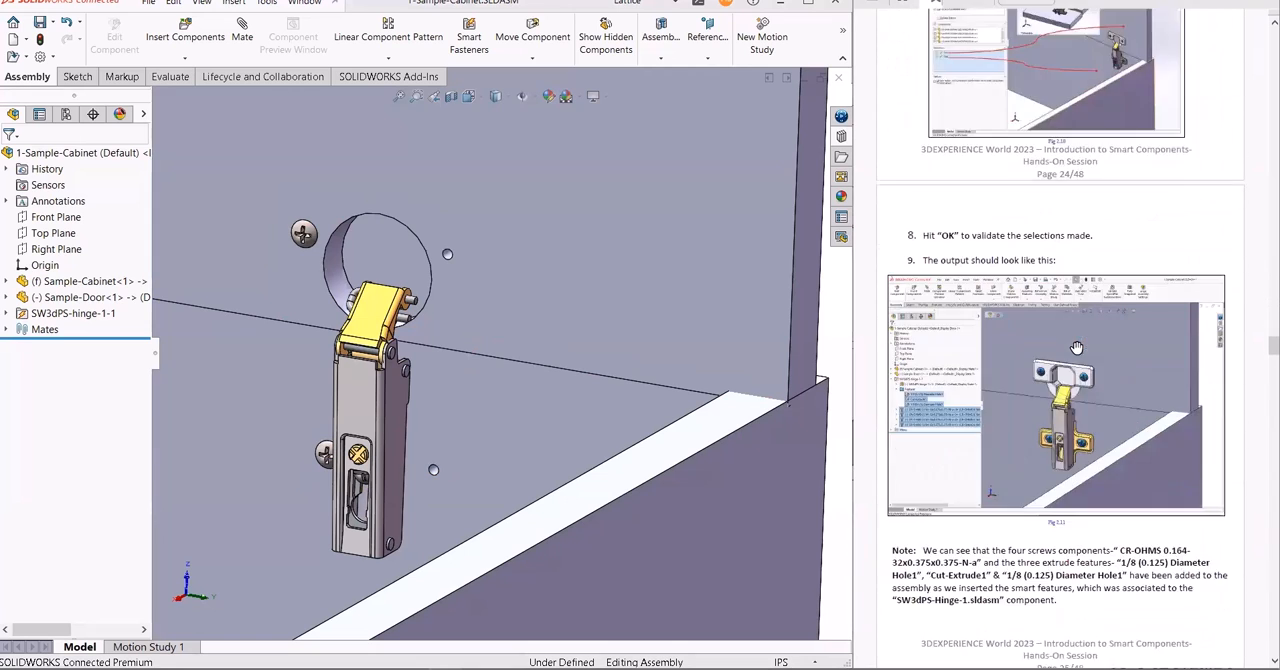
{"action": "scroll", "coordinate": [1076, 347], "scroll_direction": "down", "scroll_amount": 4}
{"action": "key", "text": "alt+Tab"}
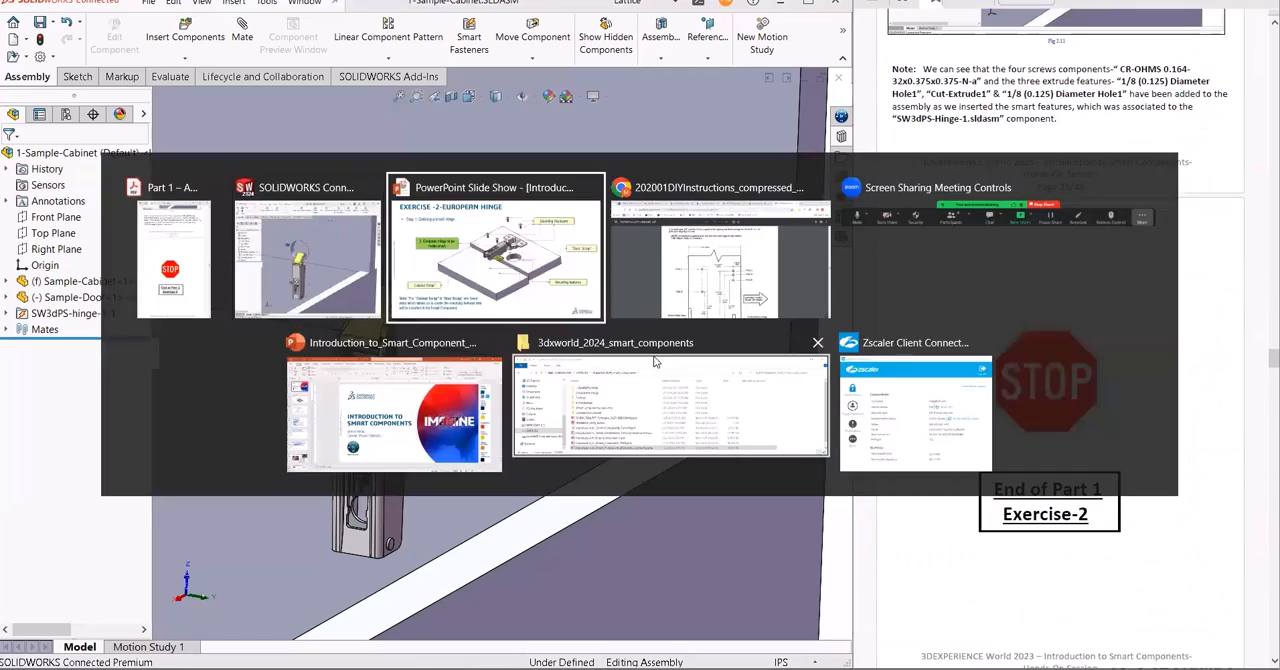
{"action": "left_click", "coordinate": [310, 336]}
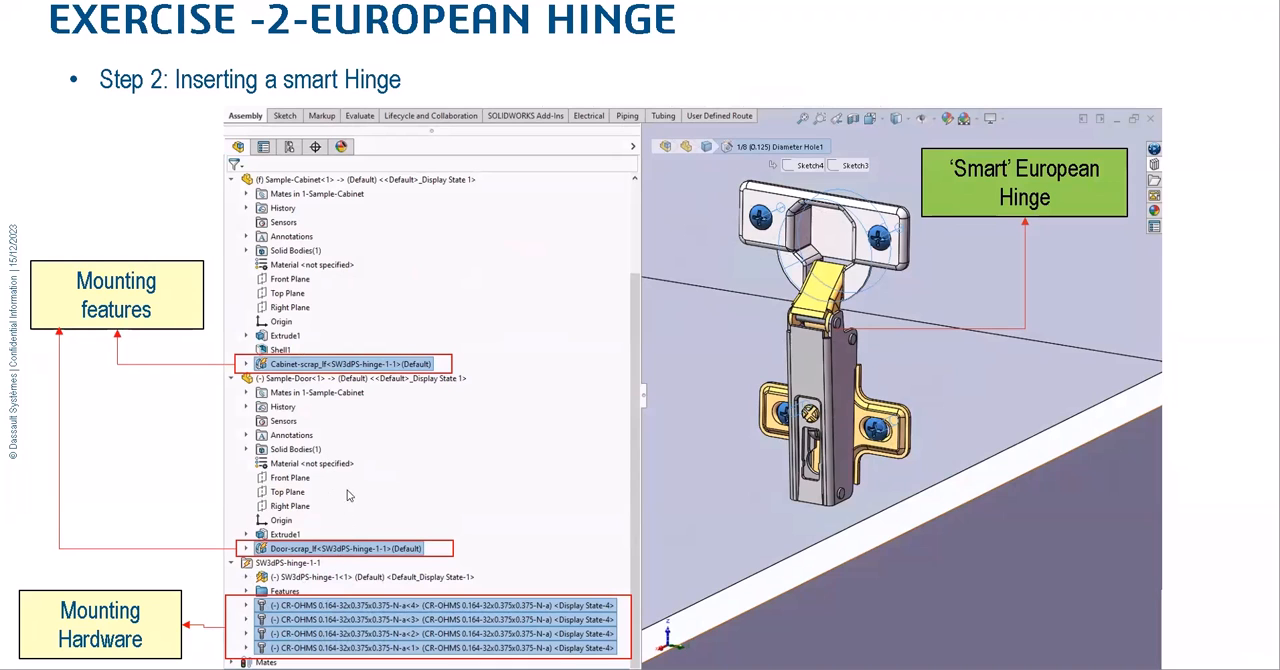
{"action": "left_click", "coordinate": [440, 421]}
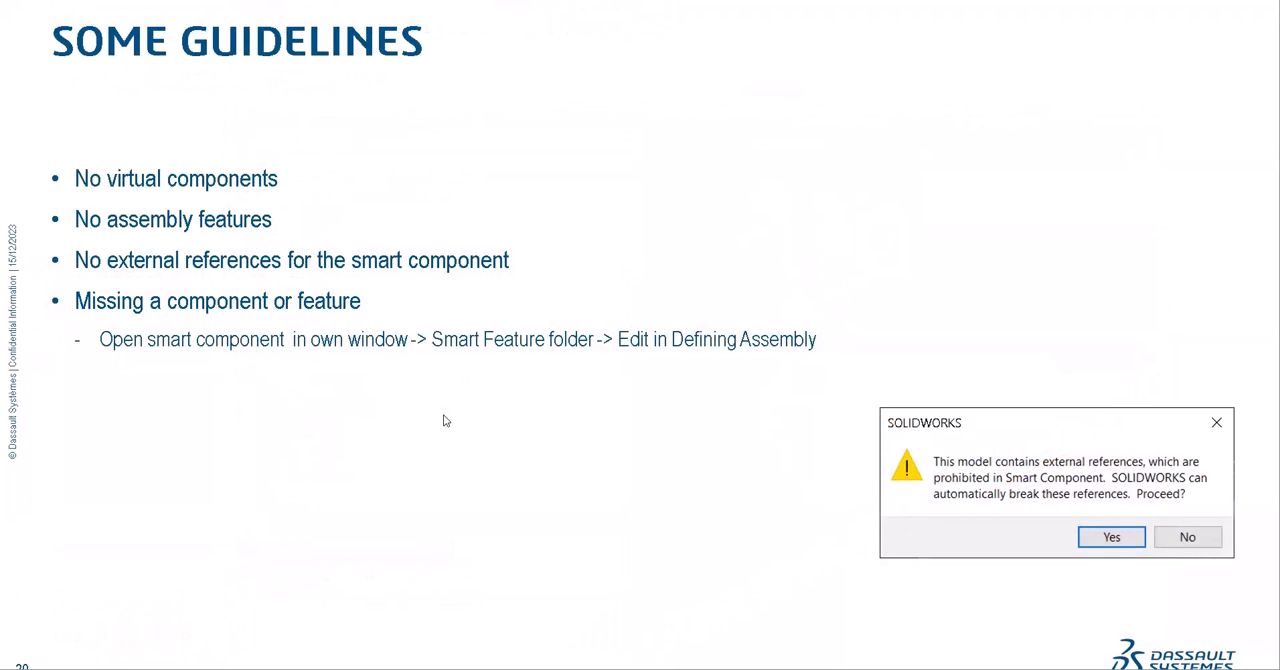
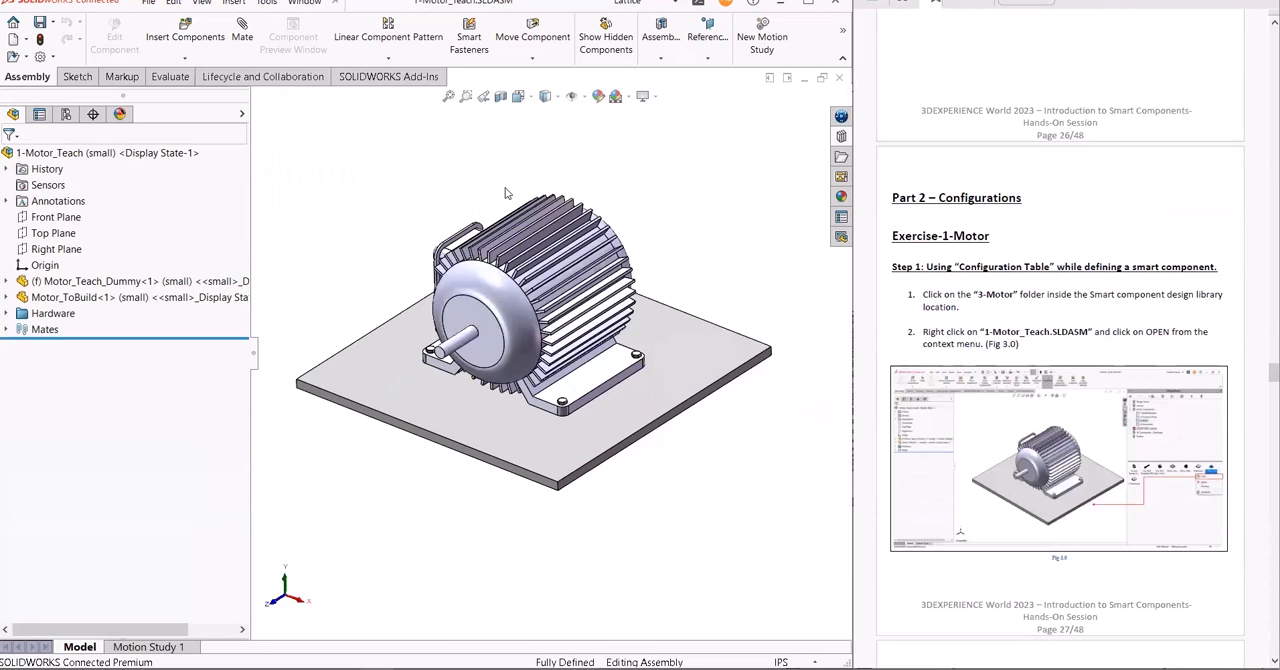
- Switch the Motor_ToBuild component to its big configuration and back to small
{"action": "right_click", "coordinate": [135, 299]}
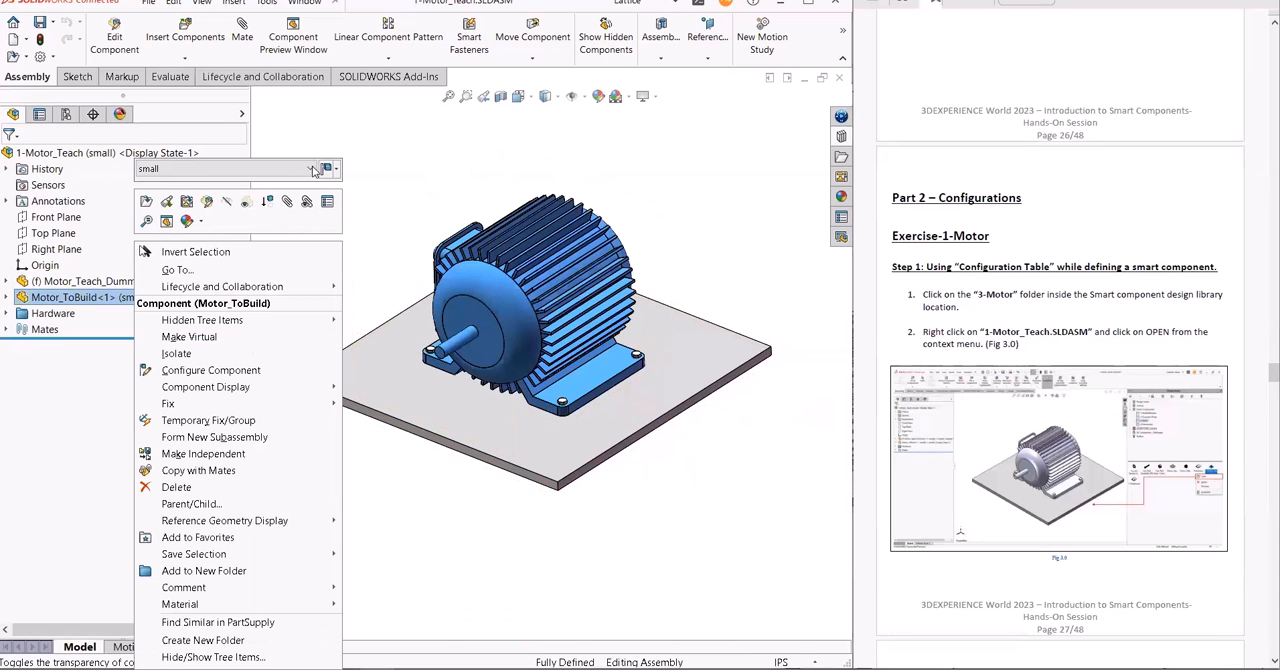
{"action": "left_click", "coordinate": [312, 169]}
{"action": "left_click", "coordinate": [290, 188]}
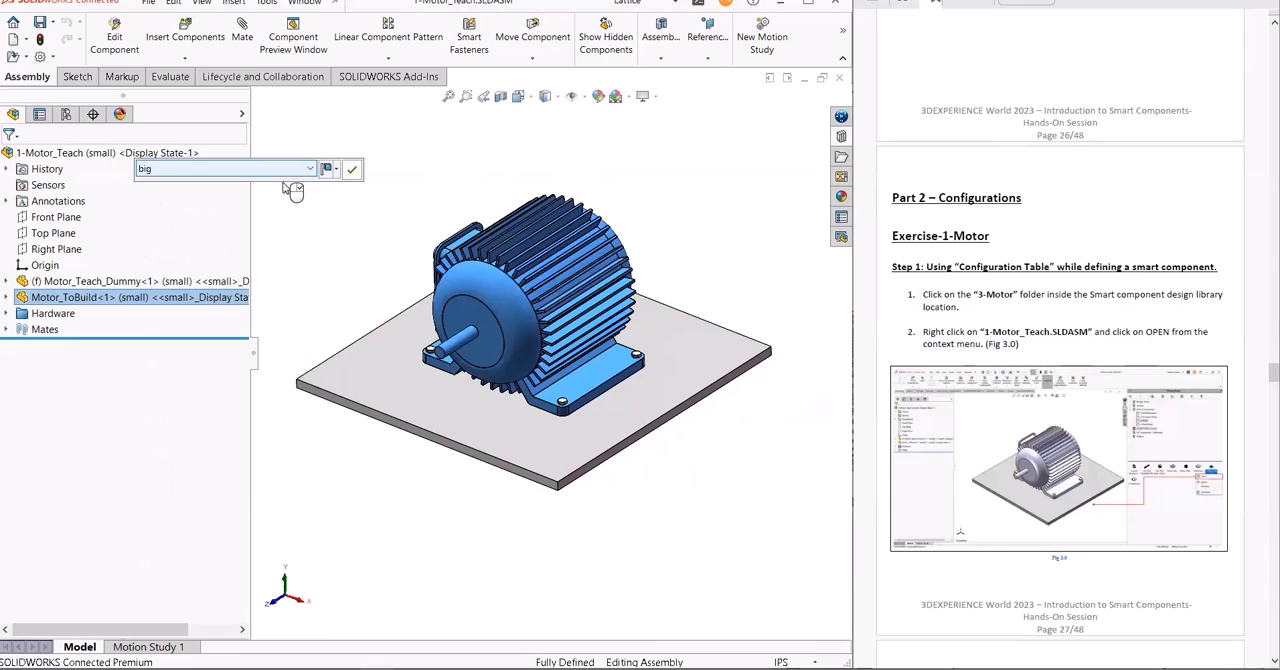
{"action": "left_click", "coordinate": [353, 171]}
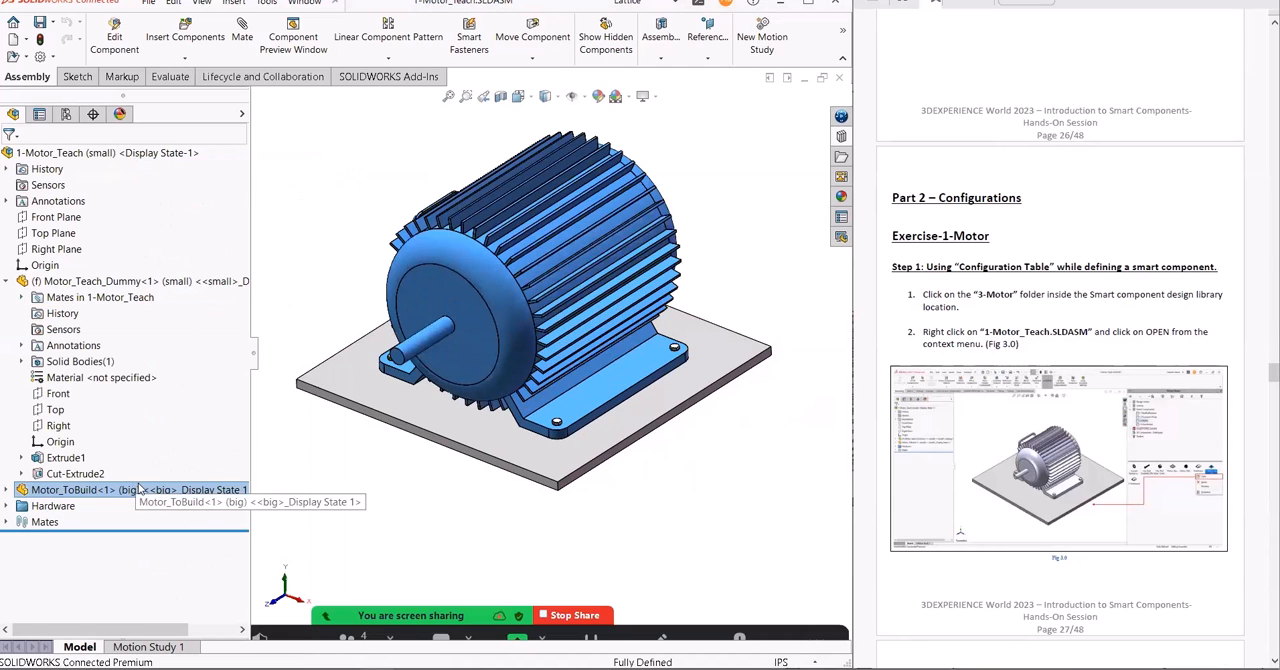
{"action": "right_click", "coordinate": [143, 490]}
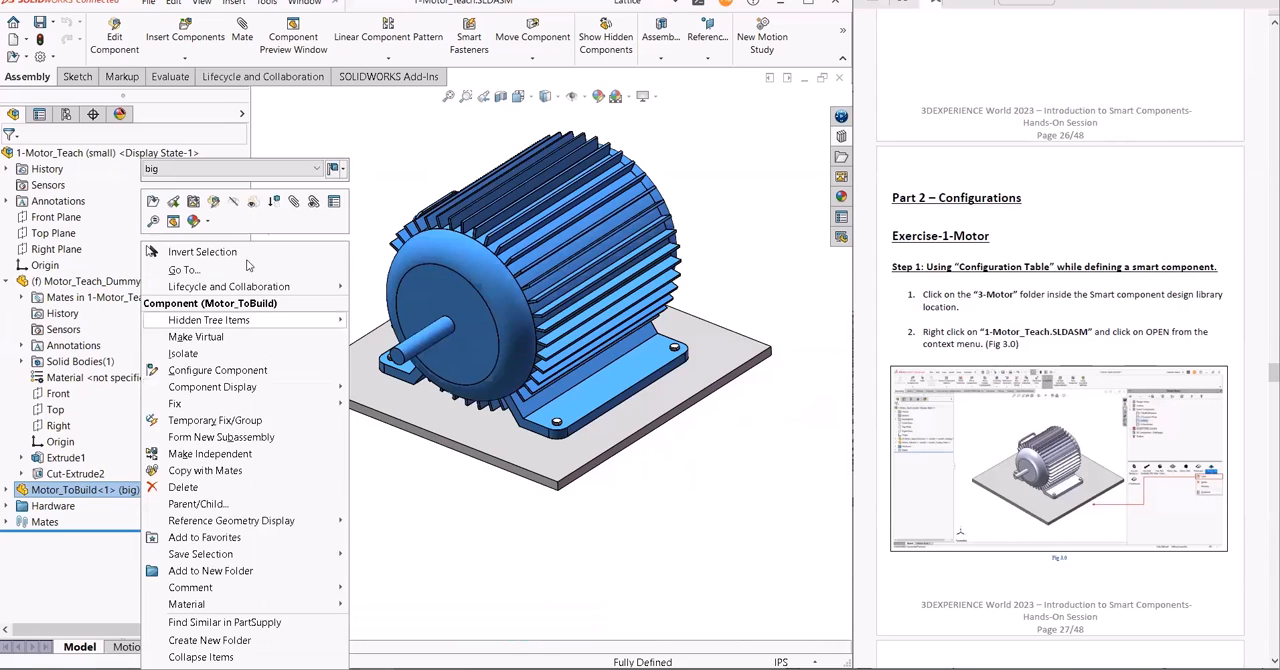
{"action": "left_click", "coordinate": [318, 170]}
{"action": "left_click", "coordinate": [295, 197]}
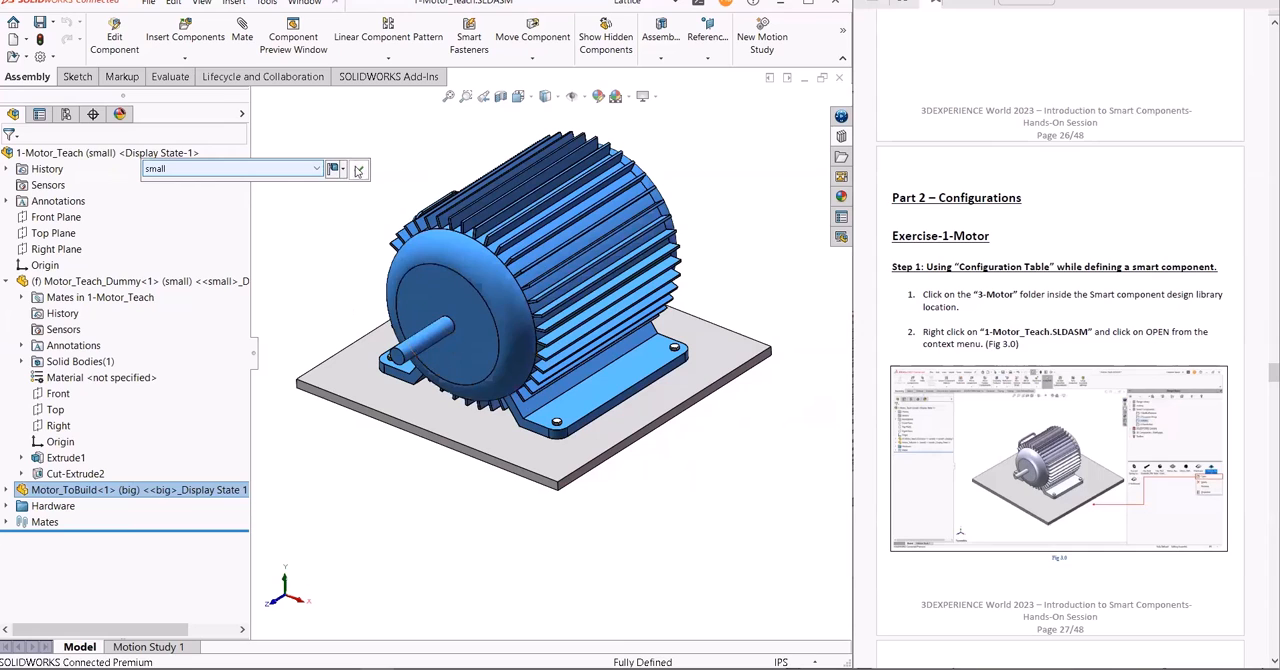
{"action": "left_click", "coordinate": [359, 171]}
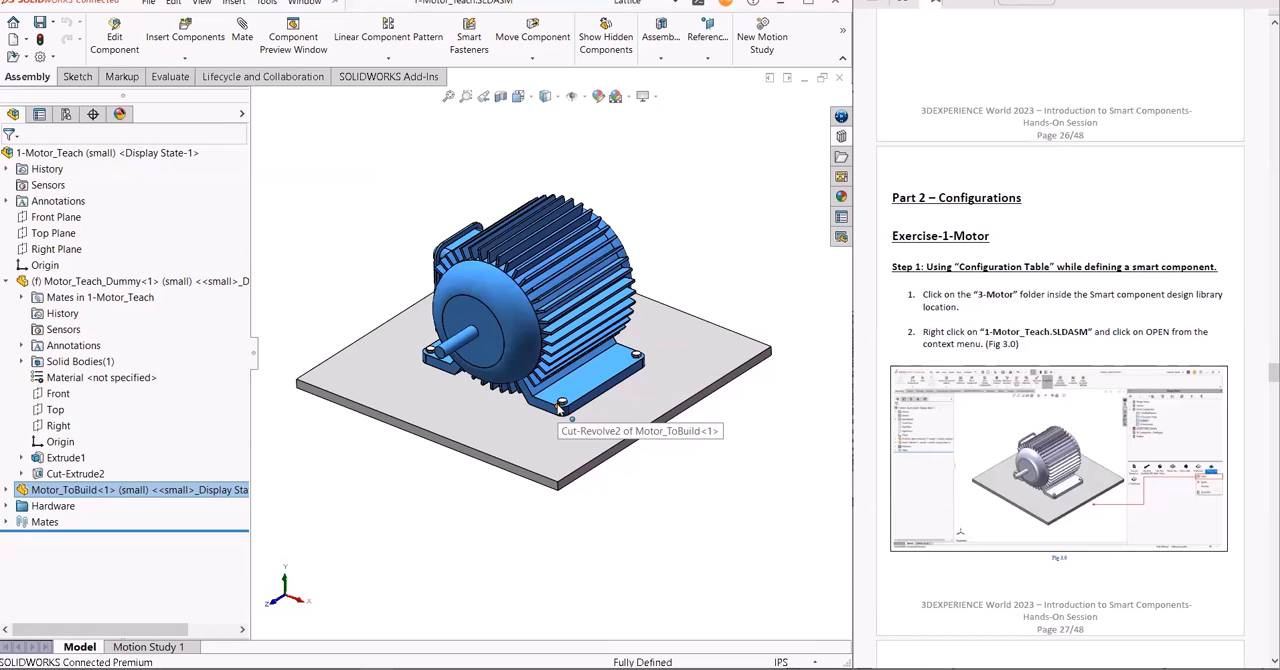
- Make Motor_ToBuild a smart component and add the four bolts, four spring washers and four hexagon nuts from Hardware as its components
{"action": "scroll", "coordinate": [1122, 345], "scroll_direction": "down", "scroll_amount": 5}
{"action": "scroll", "coordinate": [1122, 345], "scroll_direction": "down", "scroll_amount": 3}
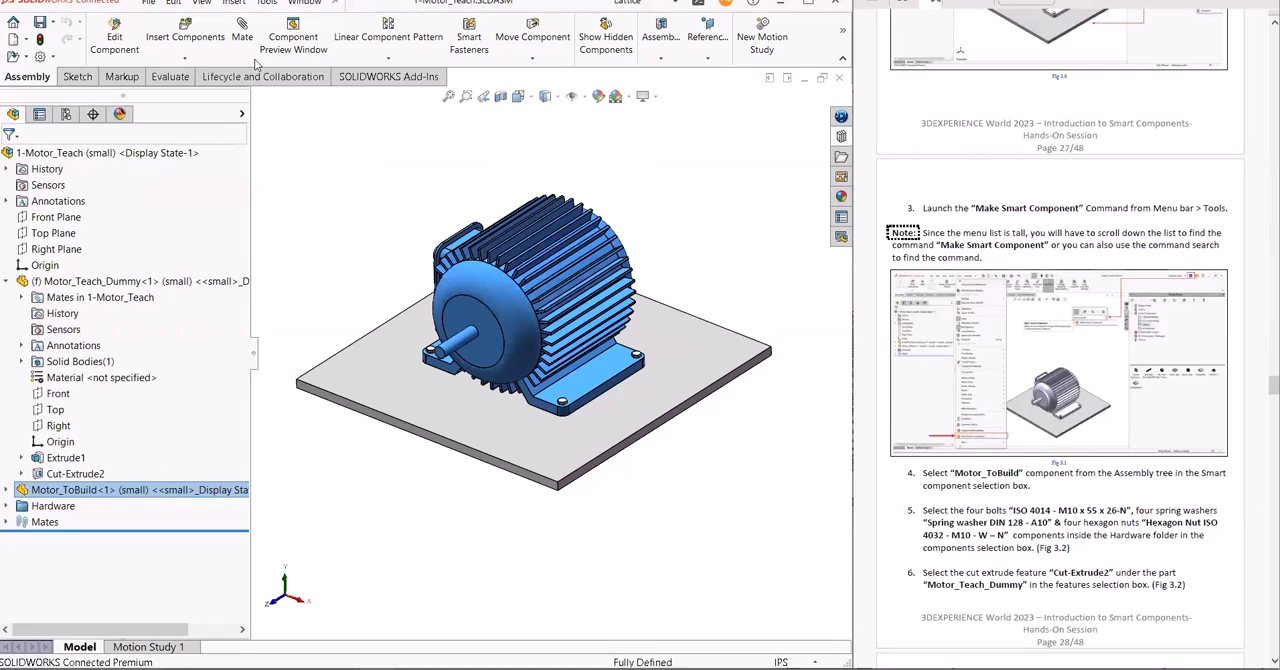
{"action": "left_click", "coordinate": [266, 3]}
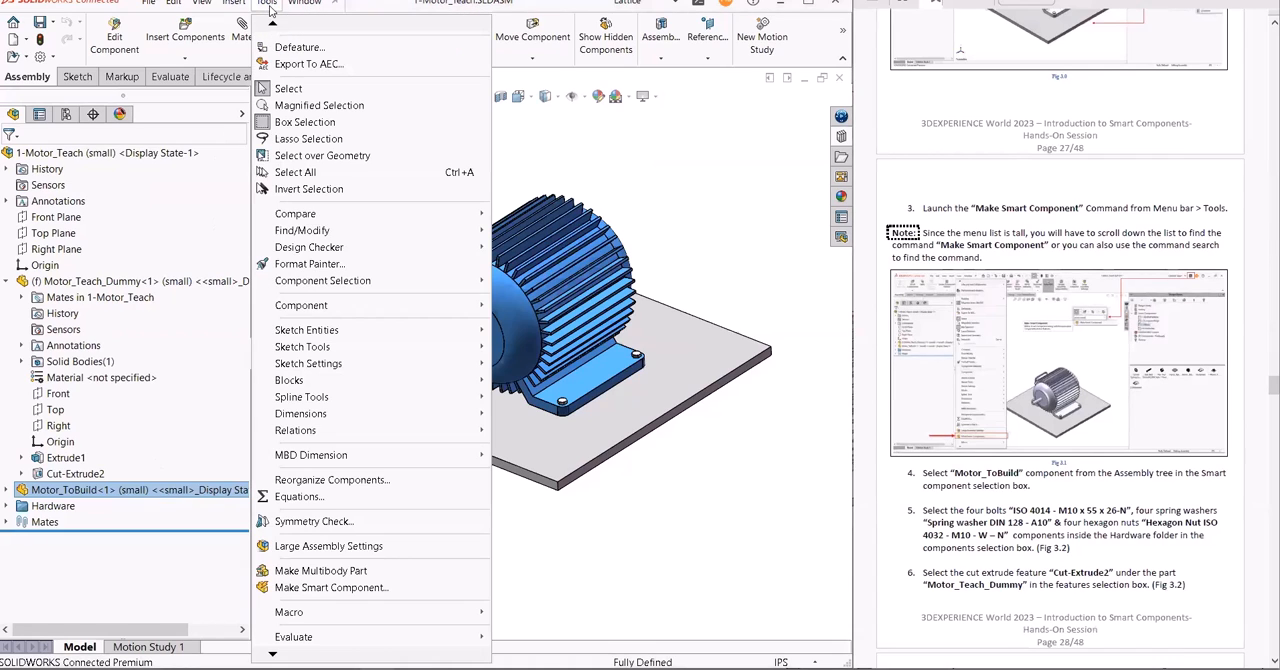
{"action": "left_click", "coordinate": [332, 588]}
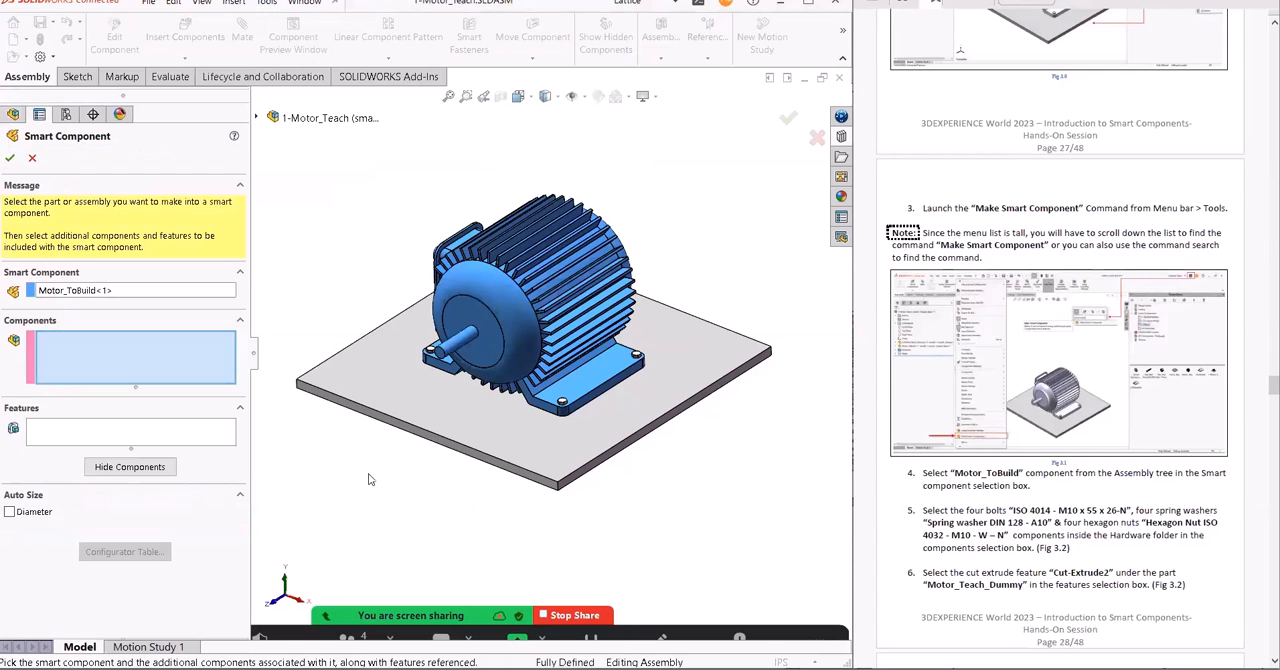
{"action": "left_click", "coordinate": [258, 118]}
{"action": "left_click", "coordinate": [273, 472]}
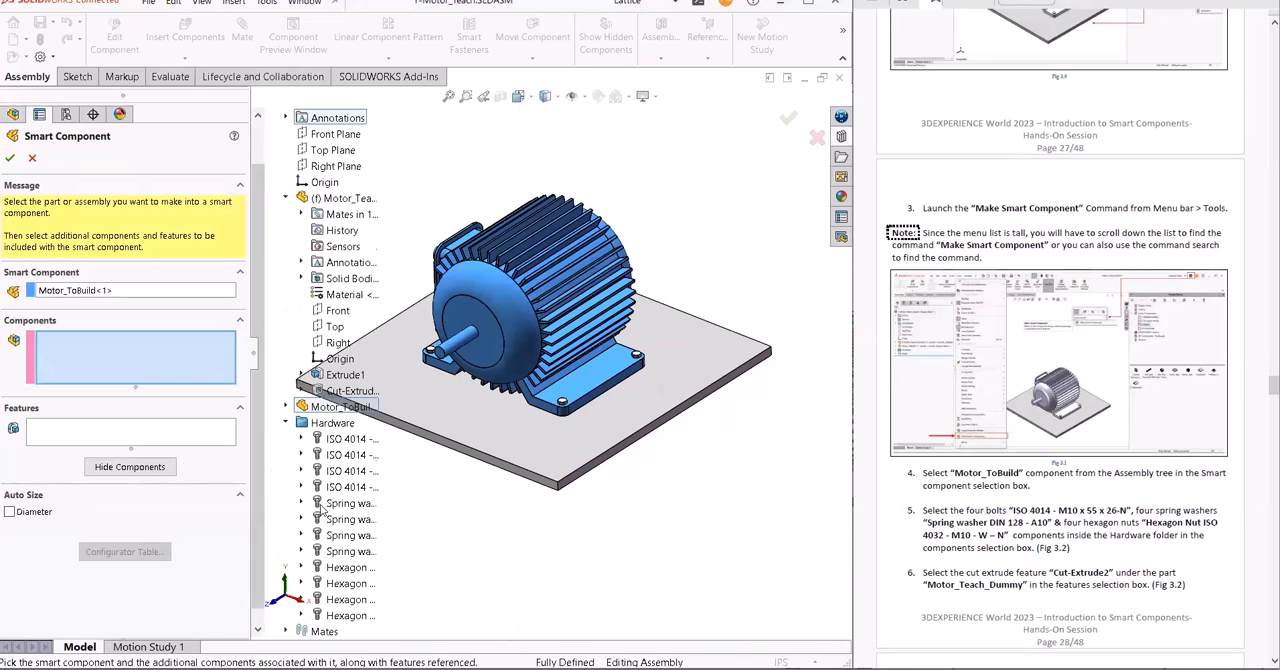
{"action": "left_click", "coordinate": [340, 440]}
{"action": "scroll", "coordinate": [342, 437], "scroll_direction": "down", "scroll_amount": 1}
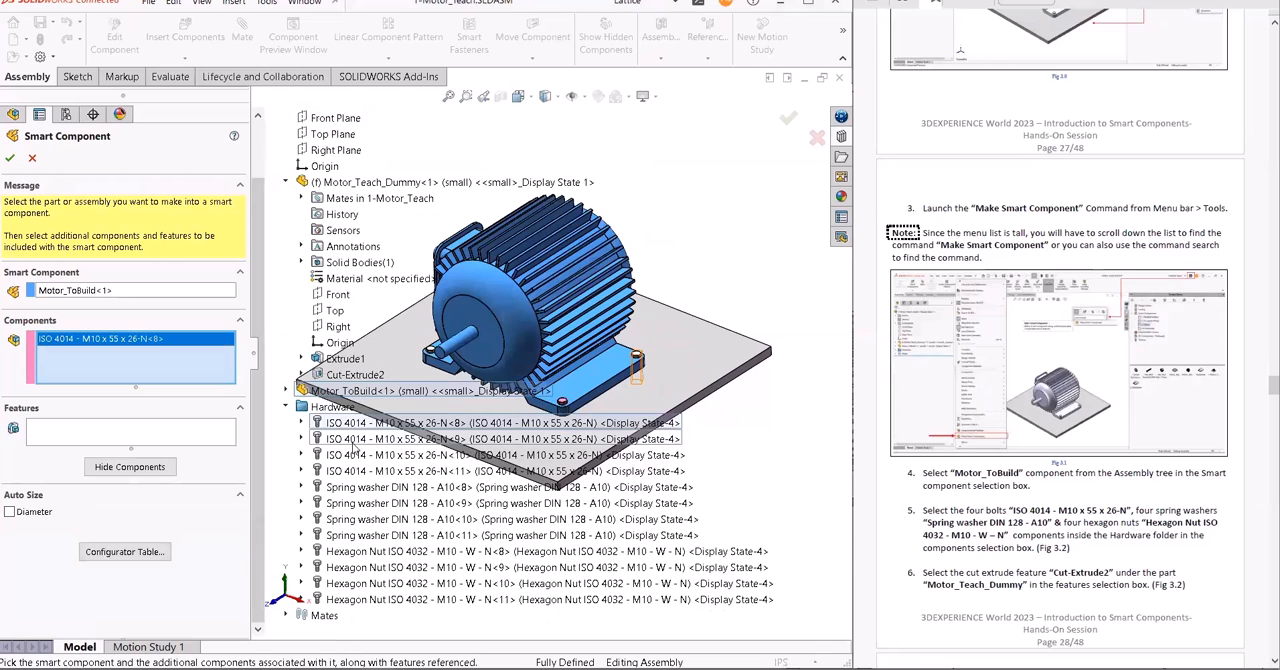
{"action": "left_click", "coordinate": [346, 600], "text": "shift"}
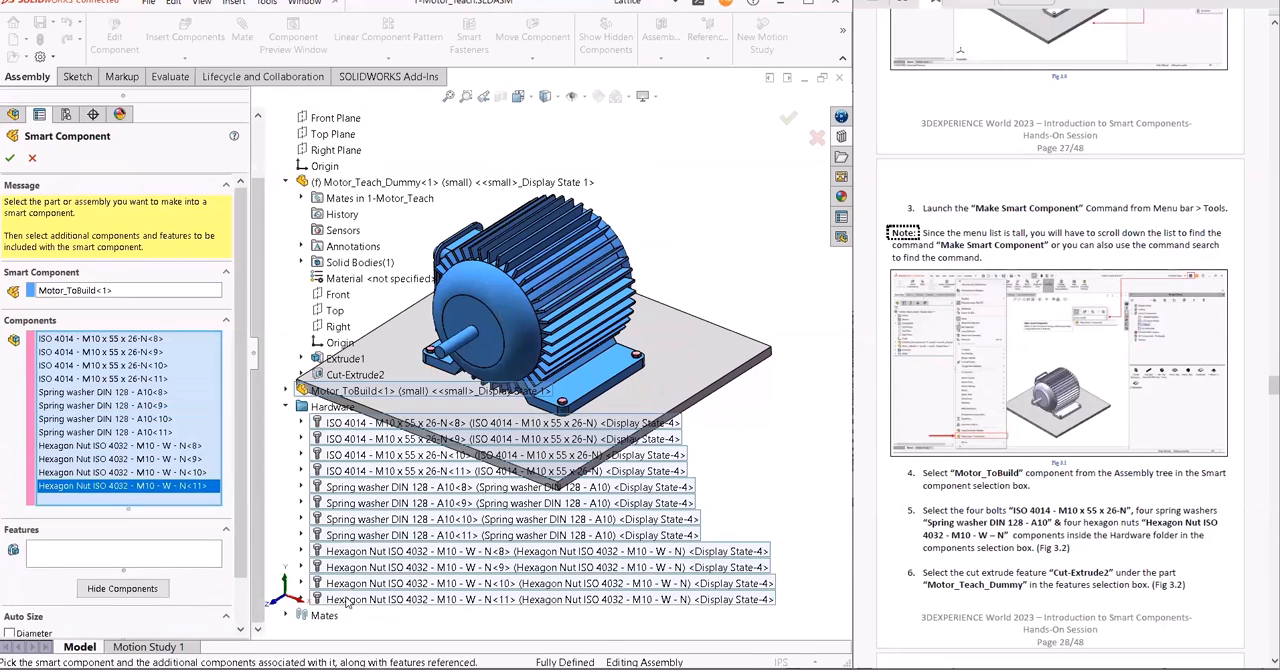
- Add Cut-Extrude2 of Motor_Teach_Dummy as the associated feature of the smart component
{"action": "left_click", "coordinate": [163, 554]}
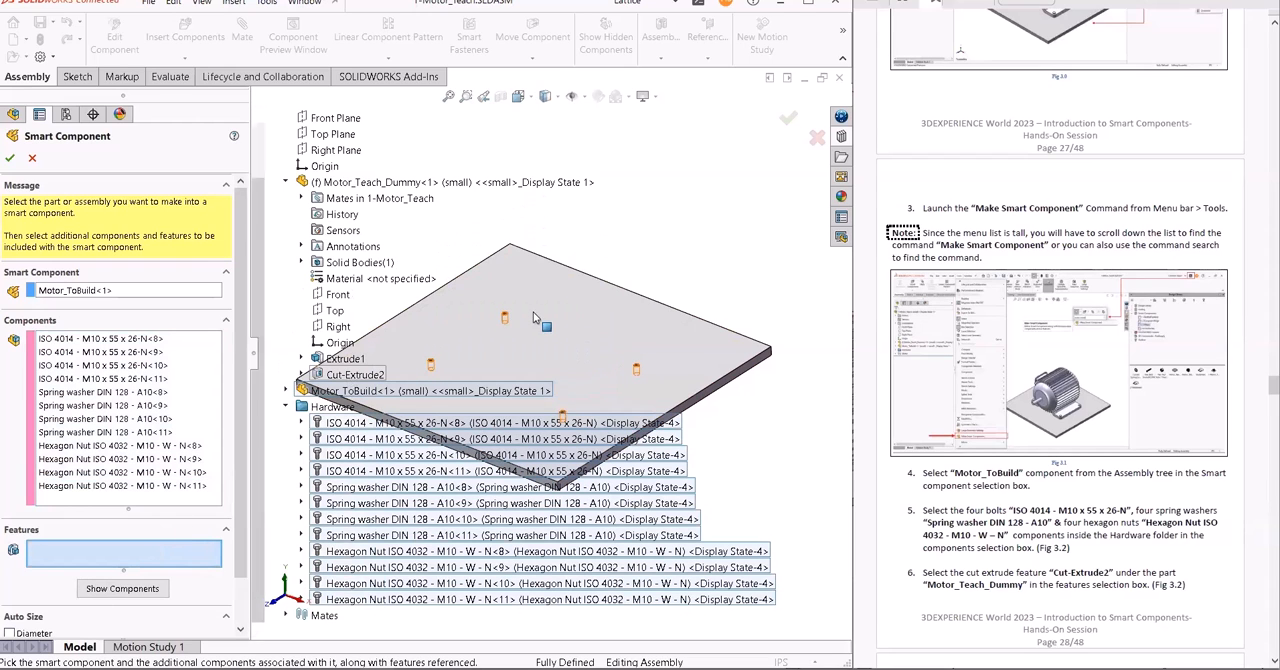
{"action": "middle_click_drag", "start_coordinate": [530, 300], "coordinate": [673, 251], "text": "ctrl"}
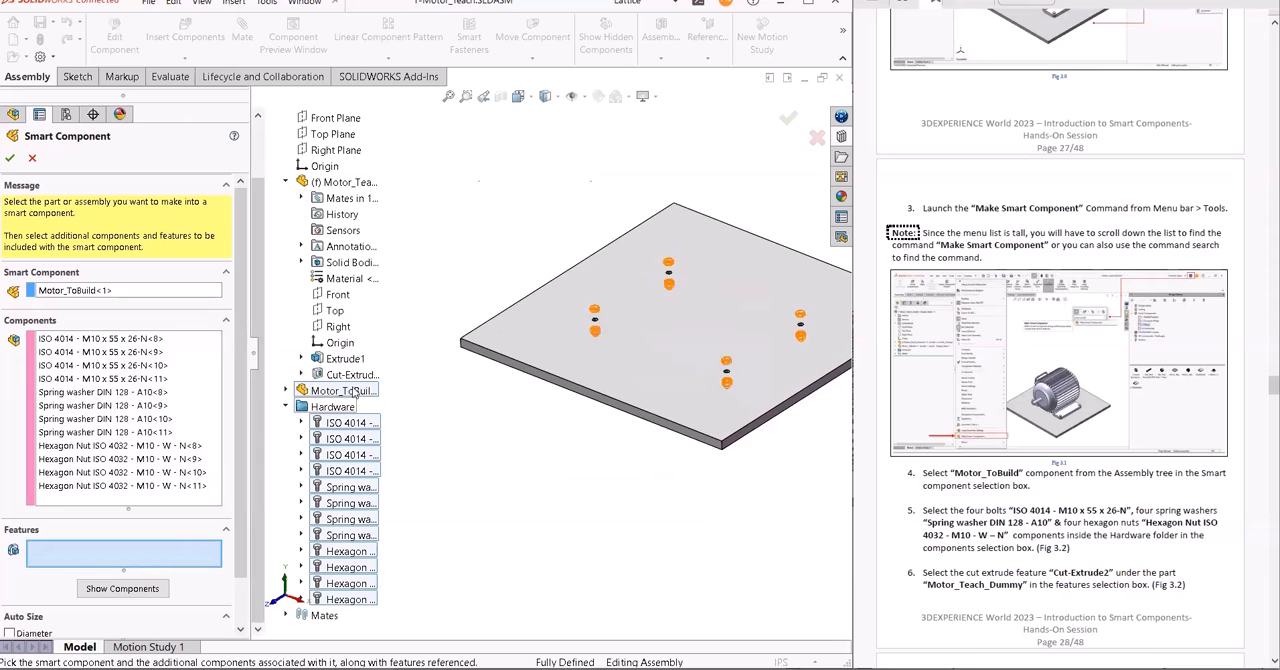
{"action": "left_click", "coordinate": [355, 376]}
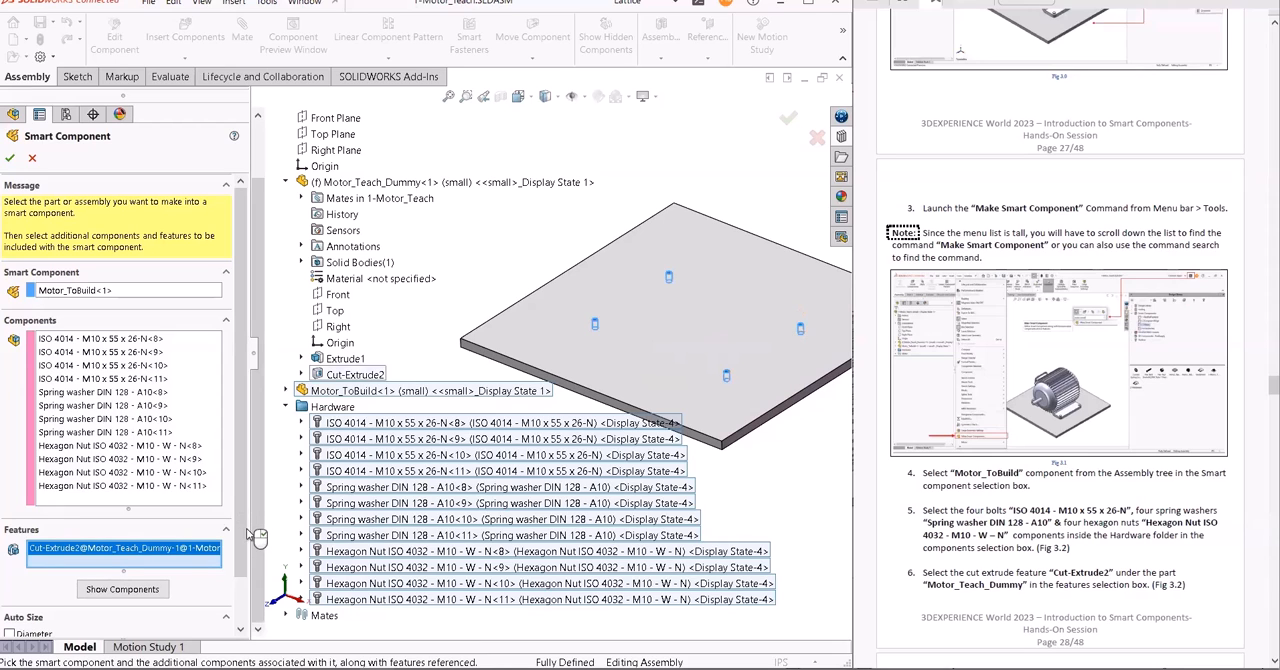
- Review the configurator table mapping for the big and small configurations, then accept it and the smart component definition
{"action": "scroll", "coordinate": [246, 480], "scroll_direction": "down", "scroll_amount": 2}
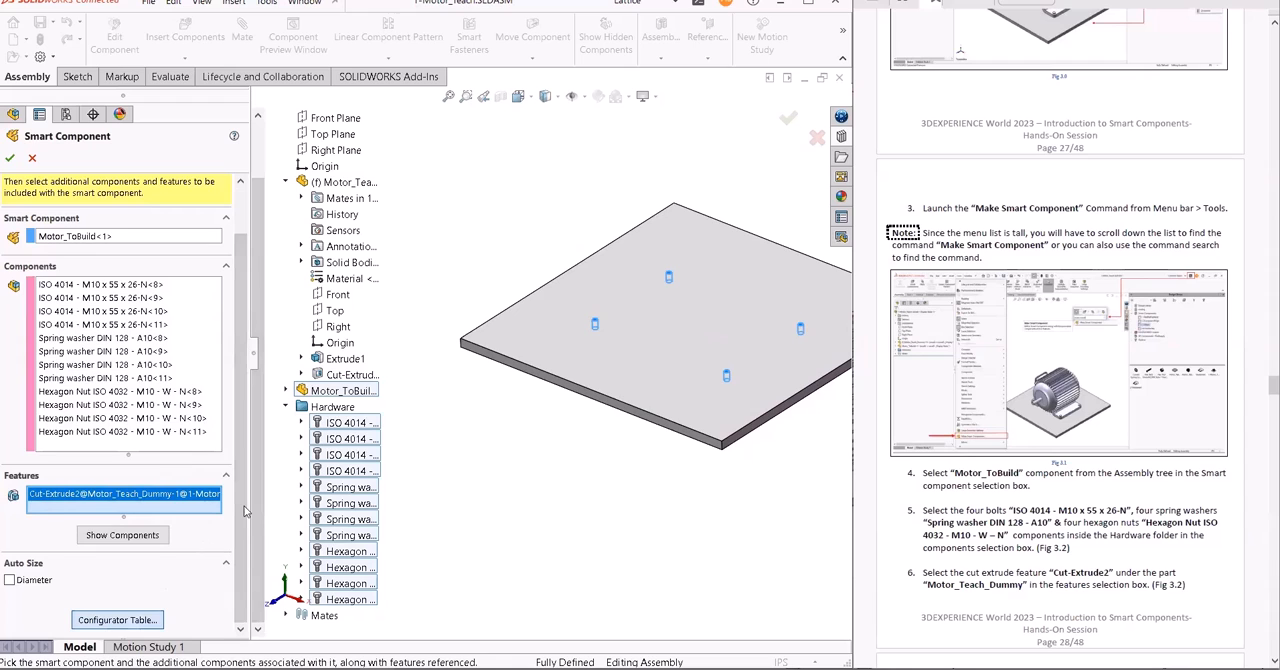
{"action": "left_click", "coordinate": [154, 617]}
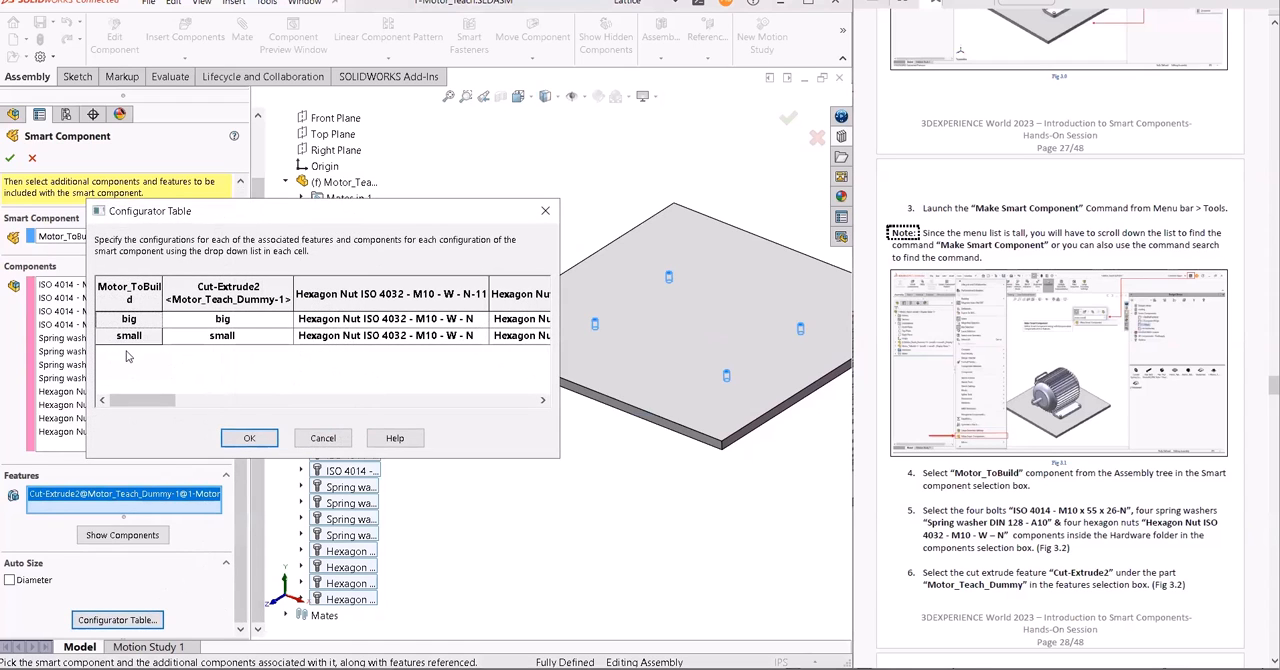
{"action": "left_click_drag", "start_coordinate": [166, 401], "coordinate": [120, 435]}
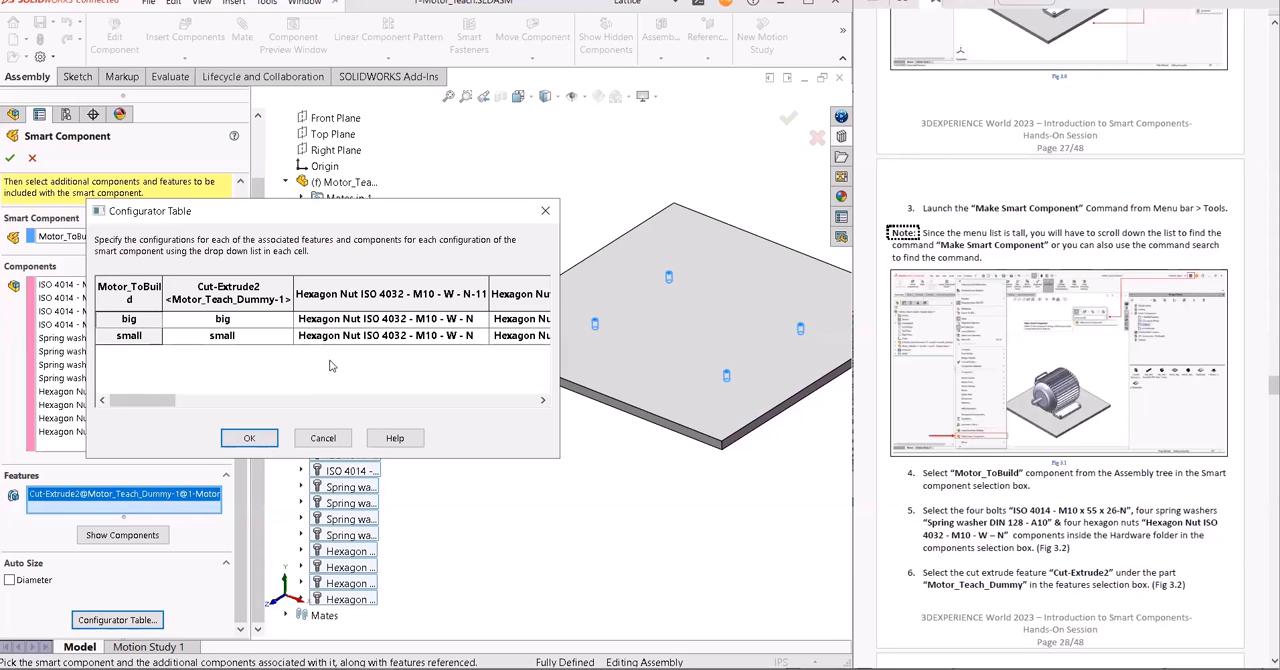
{"action": "left_click", "coordinate": [252, 439]}
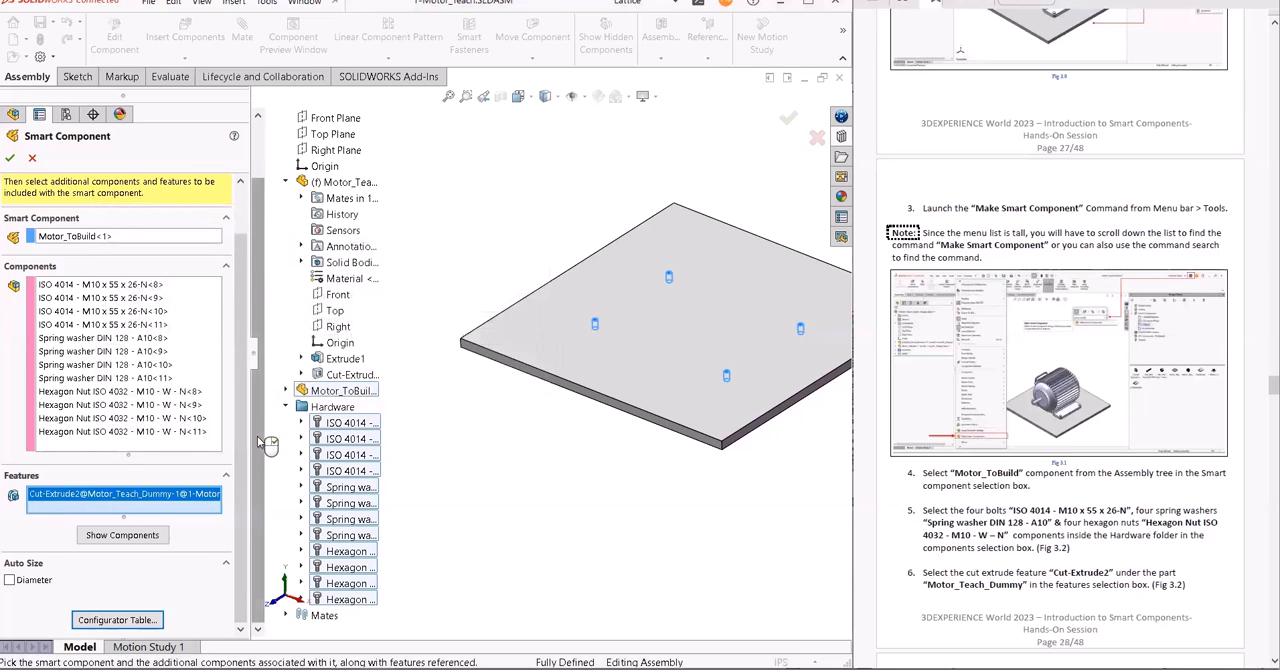
{"action": "left_click", "coordinate": [12, 158]}
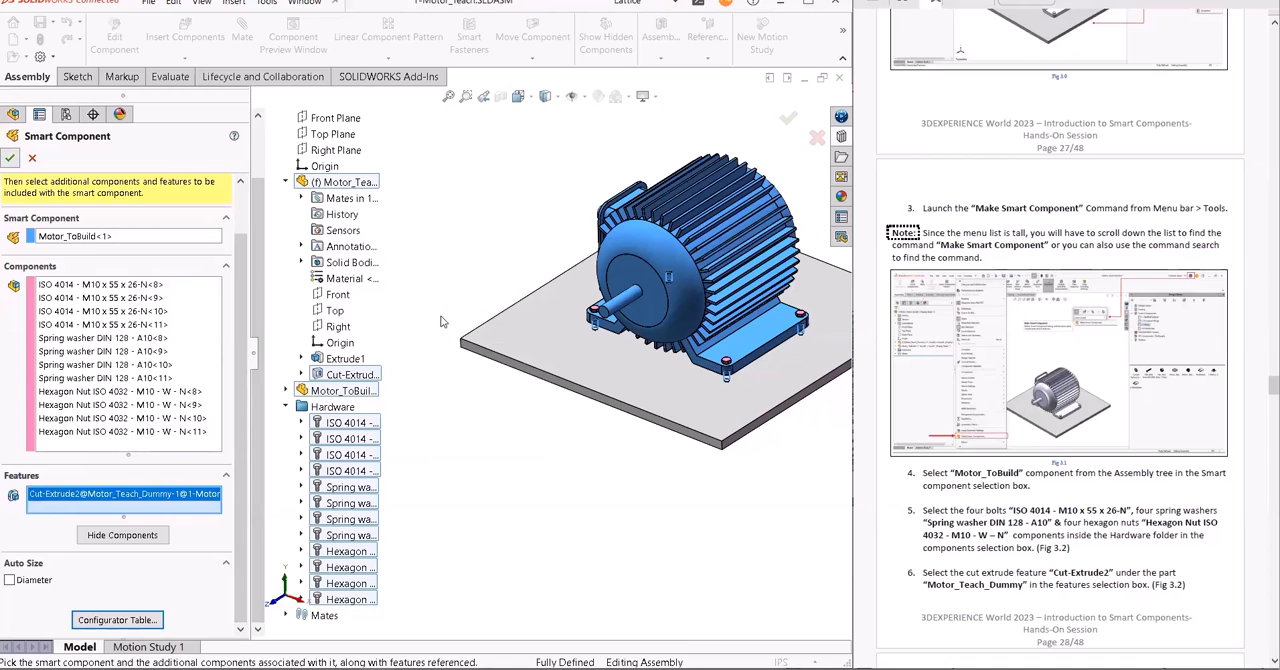
- Save 1-Motor_Teach together with the modified Motor_ToBuild part and close the assembly
{"action": "key", "text": "ctrl+s"}
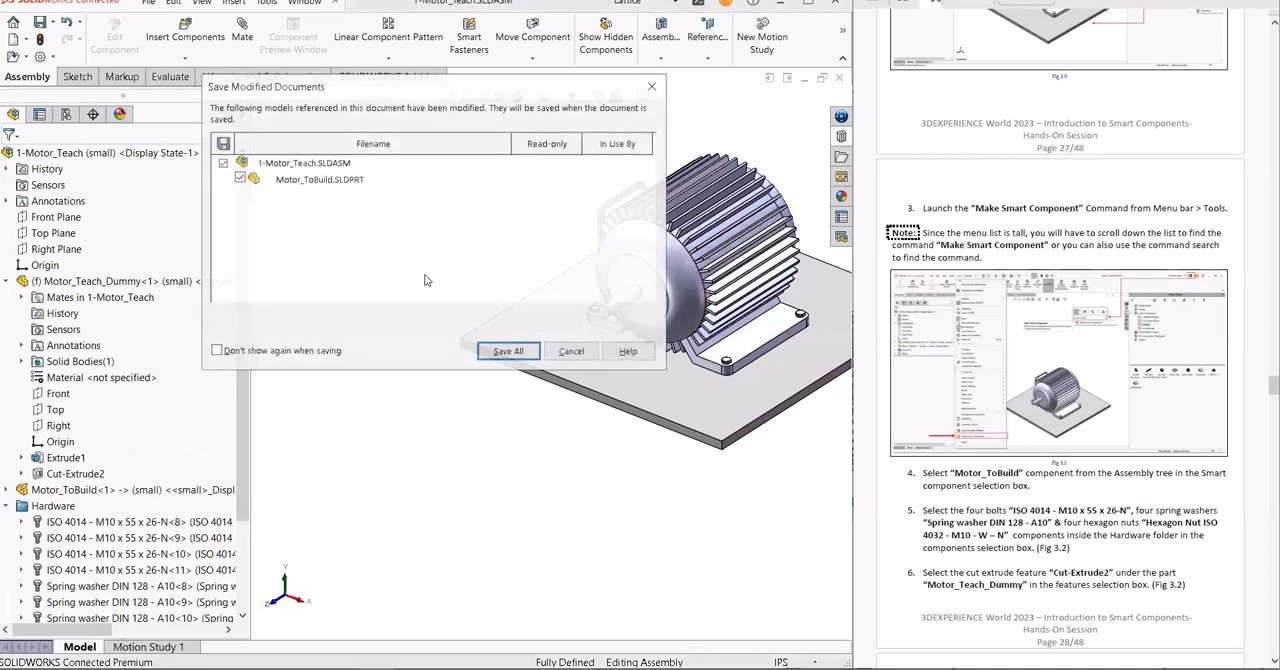
{"action": "left_click", "coordinate": [507, 345]}
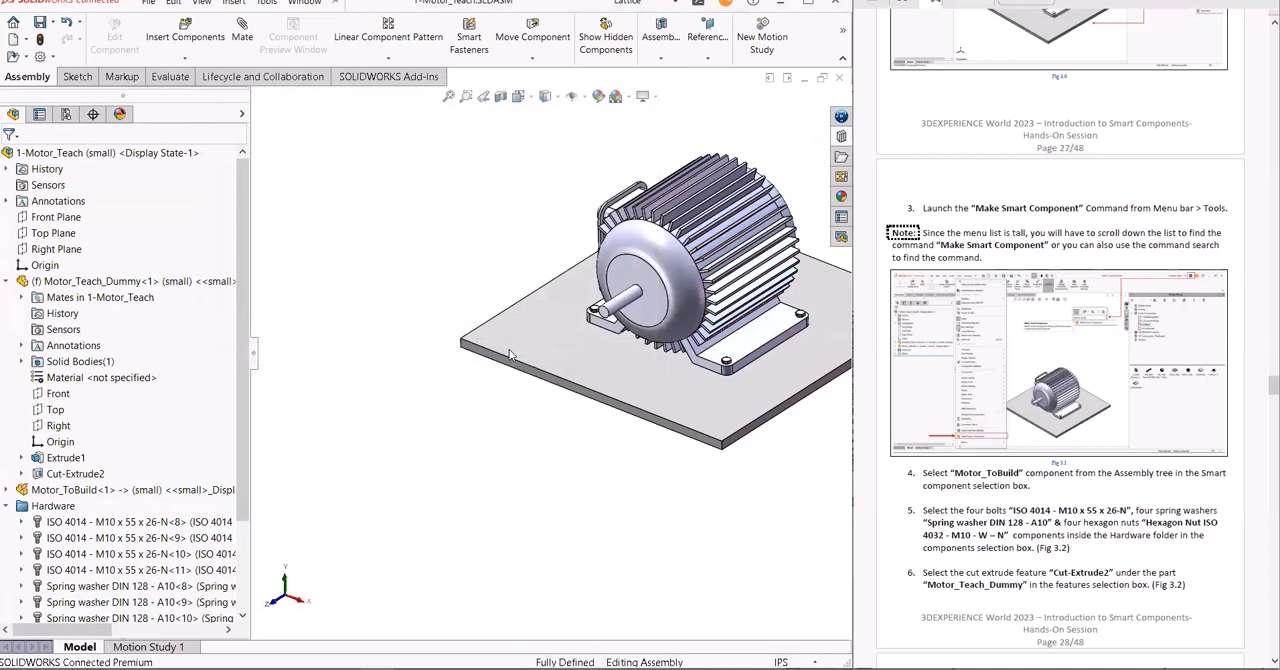
{"action": "left_click", "coordinate": [838, 77]}
- Page the guide to Step 2 and open 2-Weldment from the 3-Motor design library folder
{"action": "scroll", "coordinate": [1034, 510], "scroll_direction": "down", "scroll_amount": 3}
{"action": "scroll", "coordinate": [1034, 510], "scroll_direction": "down", "scroll_amount": 15}
{"action": "scroll", "coordinate": [1035, 505], "scroll_direction": "down", "scroll_amount": 12}
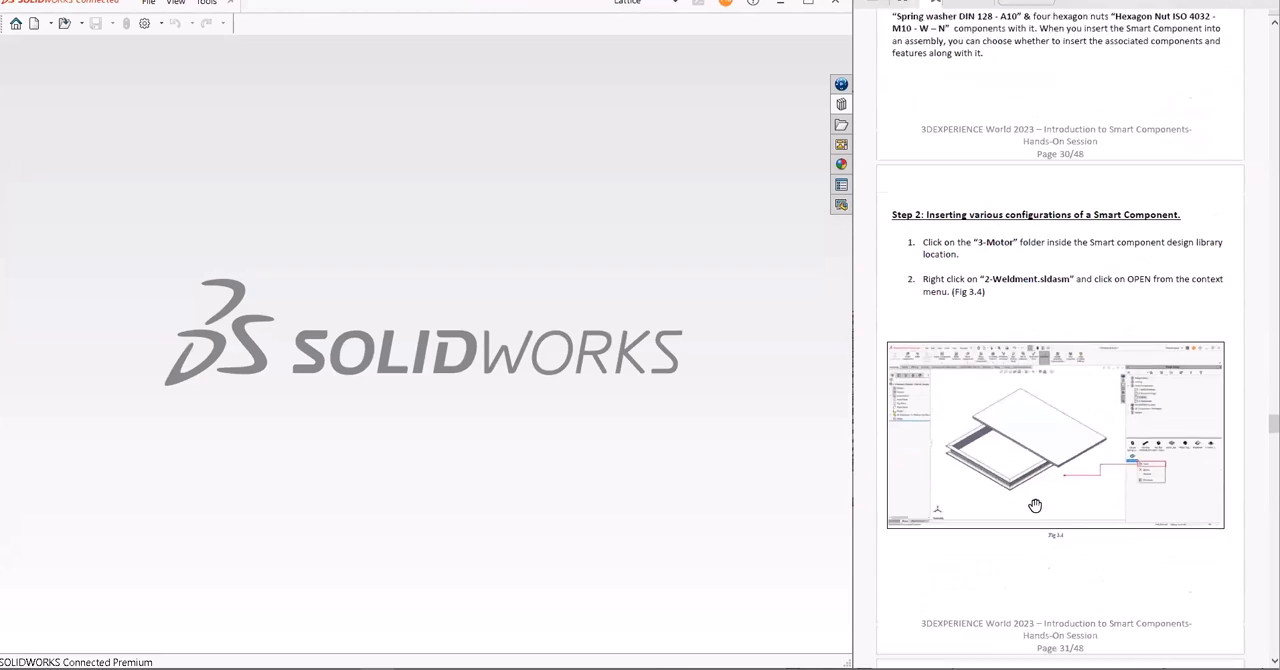
{"action": "scroll", "coordinate": [1034, 505], "scroll_direction": "down", "scroll_amount": 2}
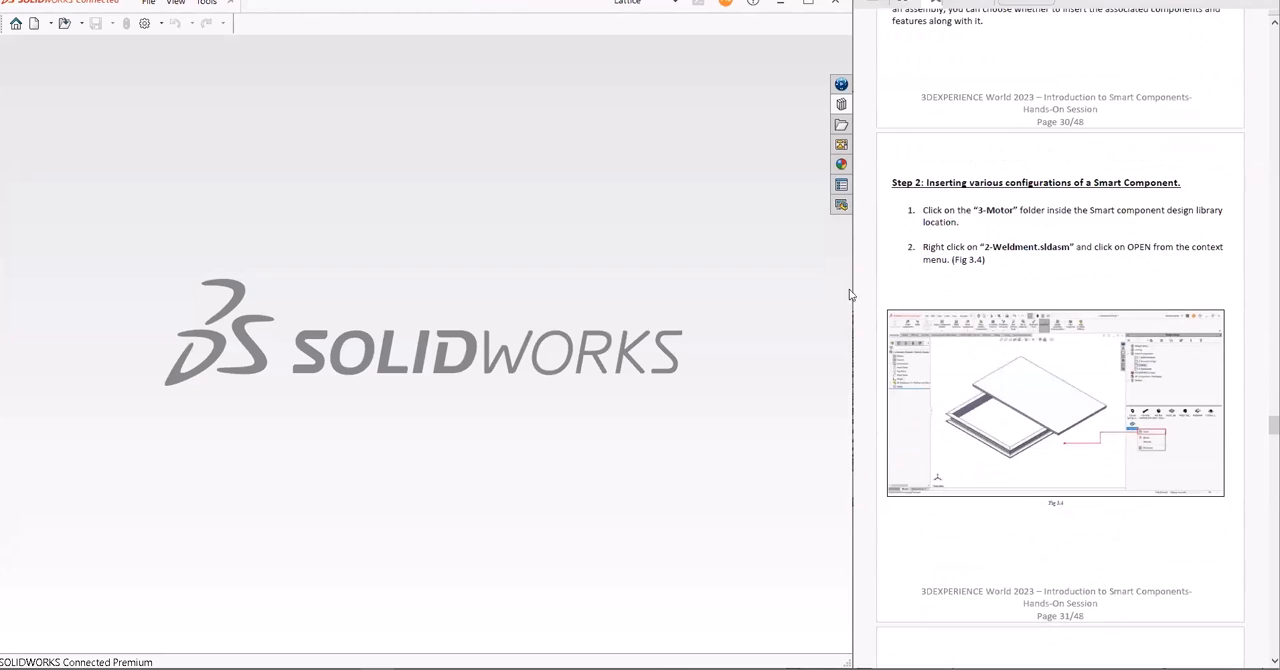
{"action": "left_click", "coordinate": [841, 104]}
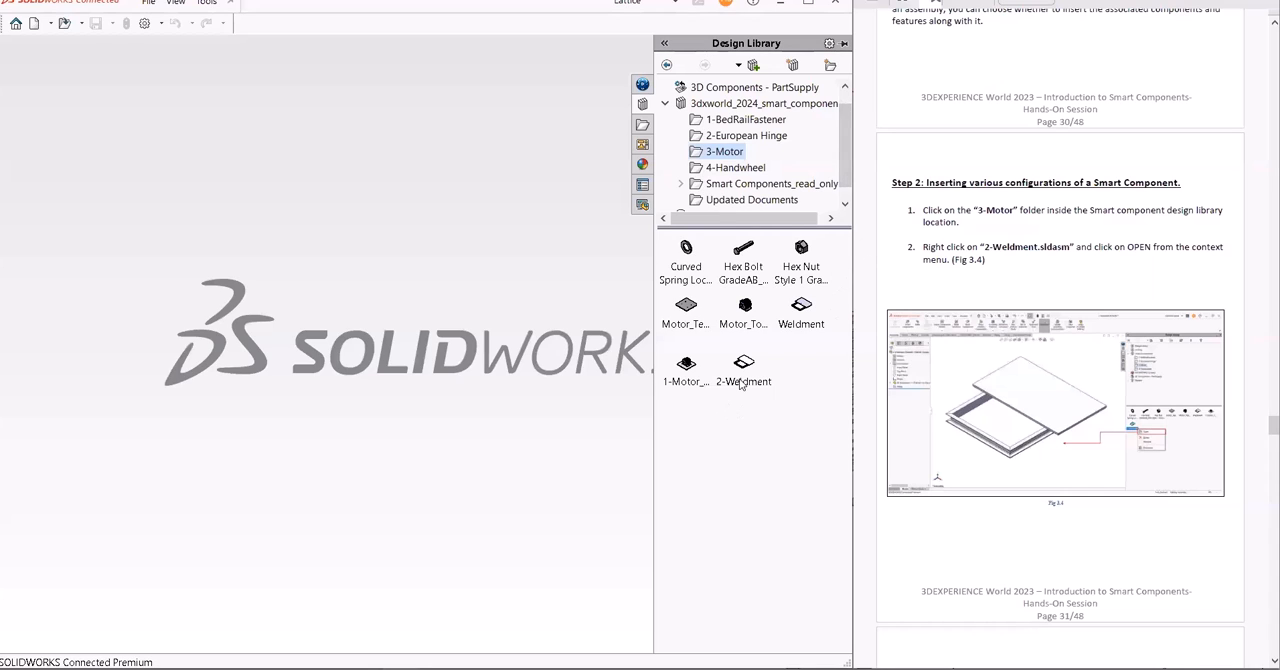
{"action": "mouse_move", "coordinate": [741, 384]}
{"action": "left_click_drag", "start_coordinate": [741, 380], "coordinate": [389, 399]}
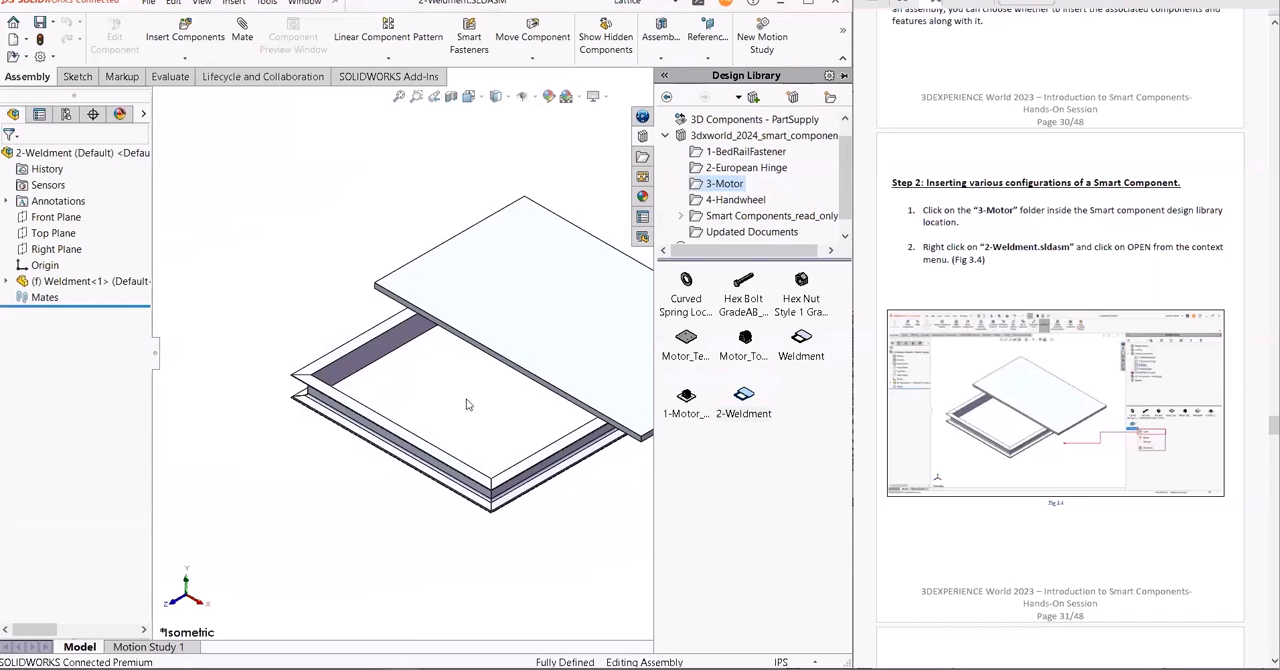
- Insert Motor_ToBuild in its big configuration onto the weldment's plate, accept the coincident mate and place no further copies
{"action": "middle_click_drag", "start_coordinate": [505, 412], "coordinate": [428, 414], "text": "ctrl"}
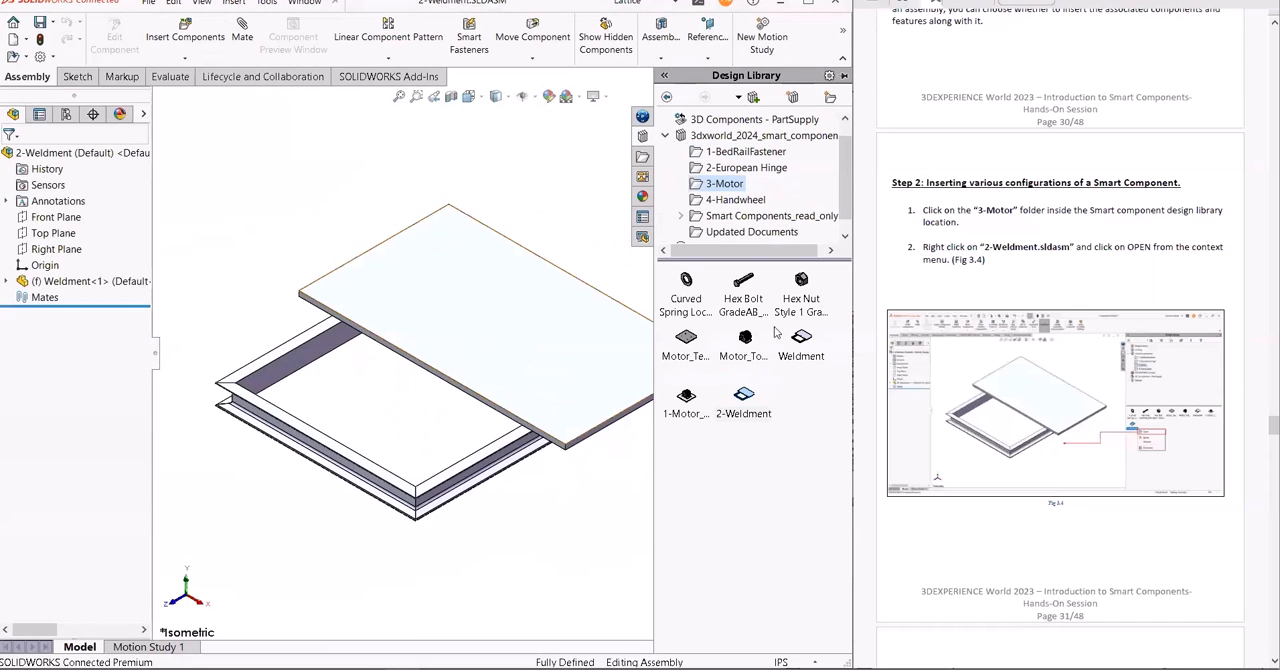
{"action": "left_click_drag", "start_coordinate": [748, 340], "coordinate": [451, 348]}
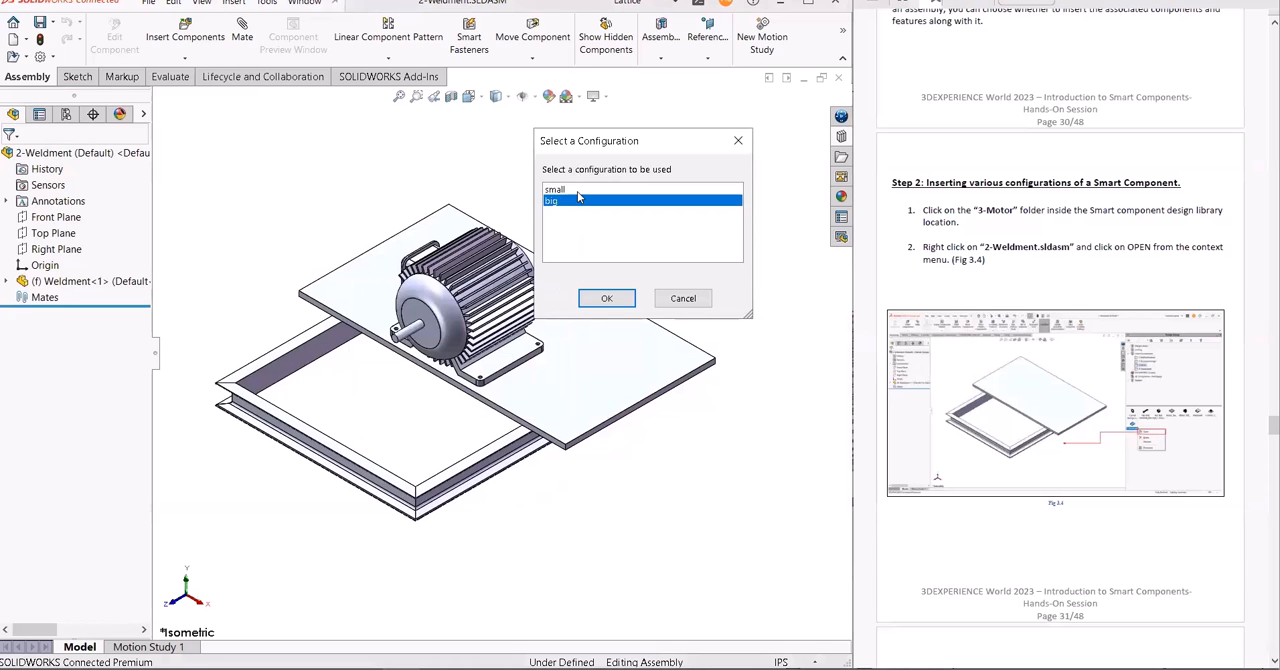
{"action": "left_click", "coordinate": [569, 203]}
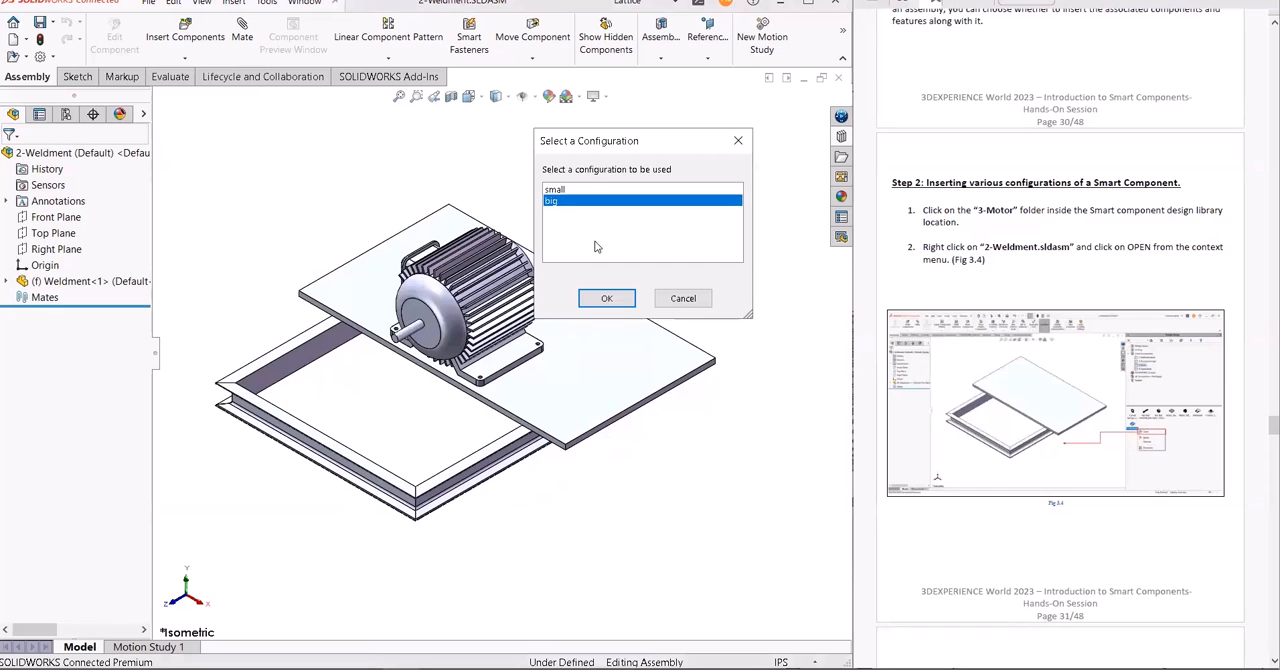
{"action": "left_click", "coordinate": [604, 298]}
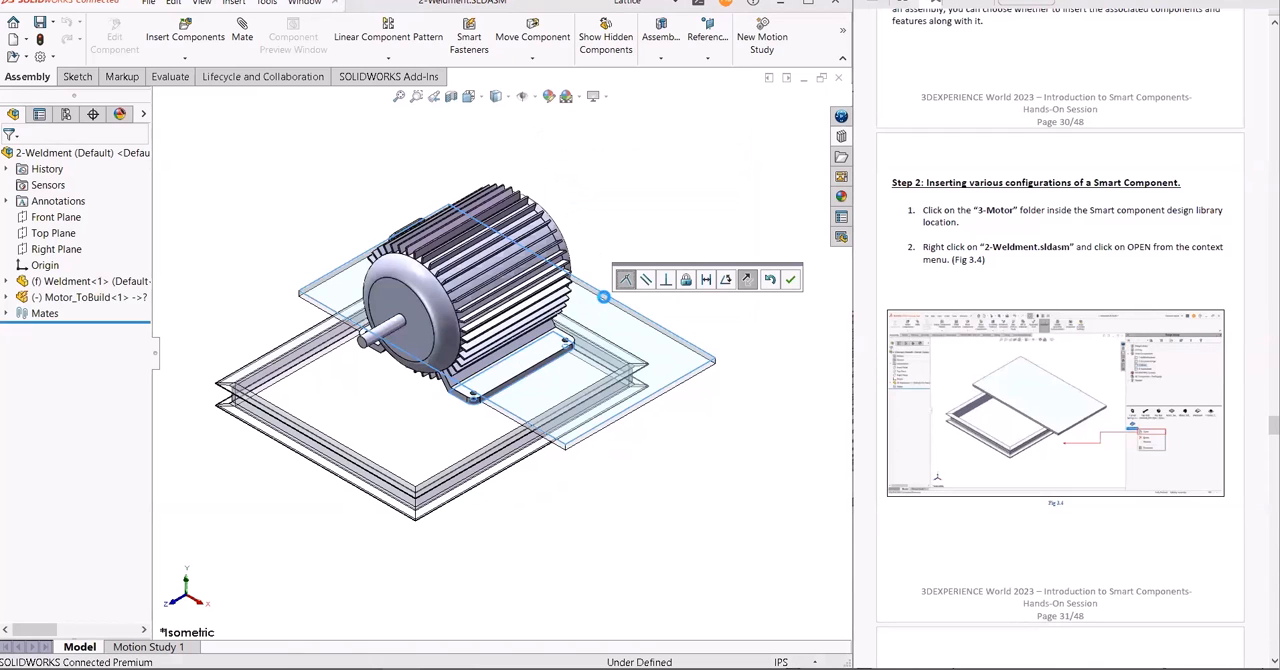
{"action": "left_click", "coordinate": [790, 280]}
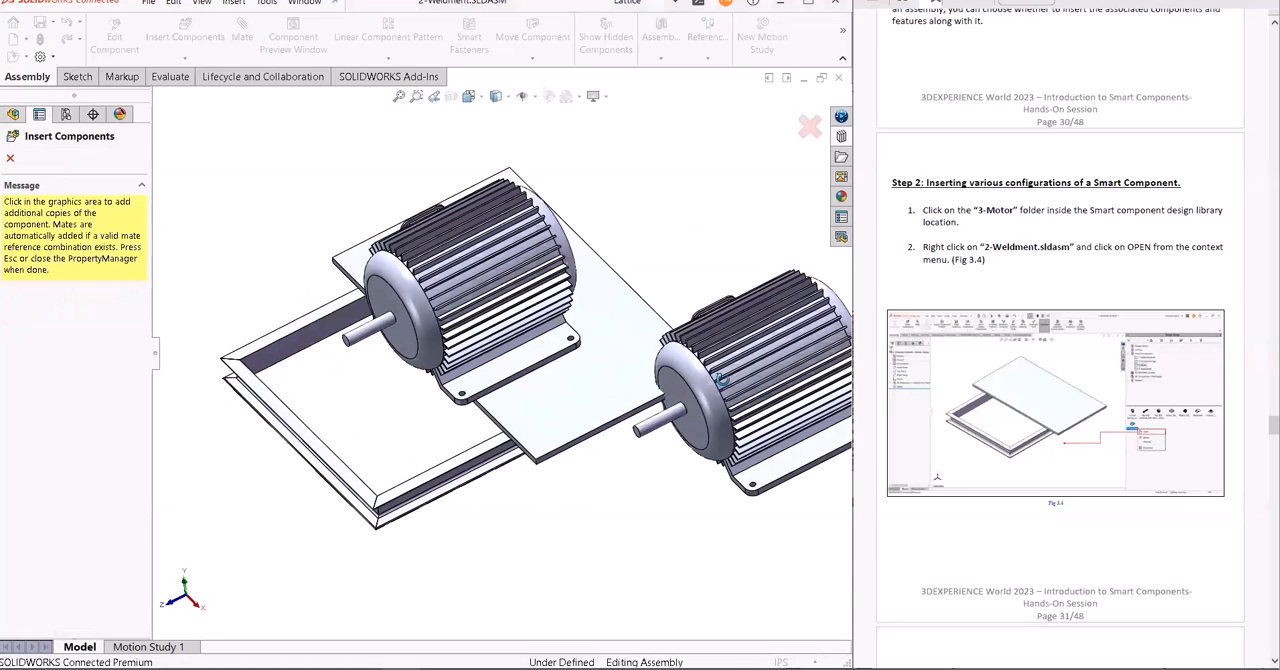
{"action": "key", "text": "Escape"}
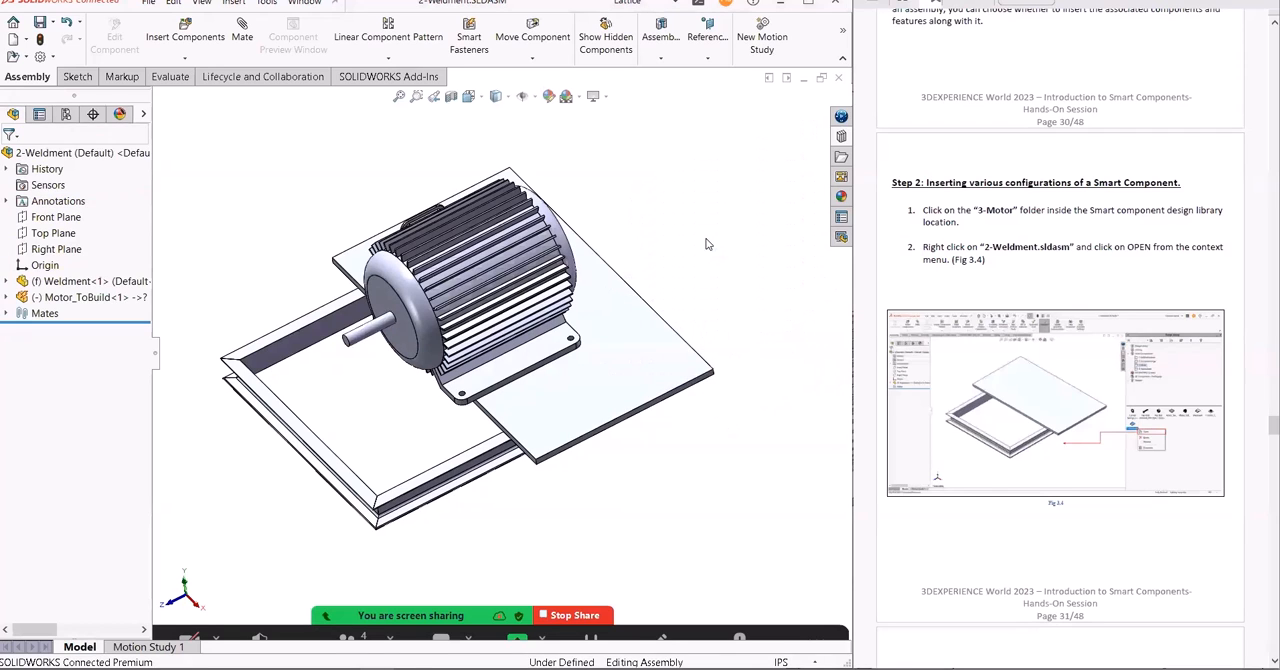
- Shift the motor slightly across the plate, away from the open side of the weldment frame
{"action": "middle_click_drag", "start_coordinate": [663, 248], "coordinate": [626, 304]}
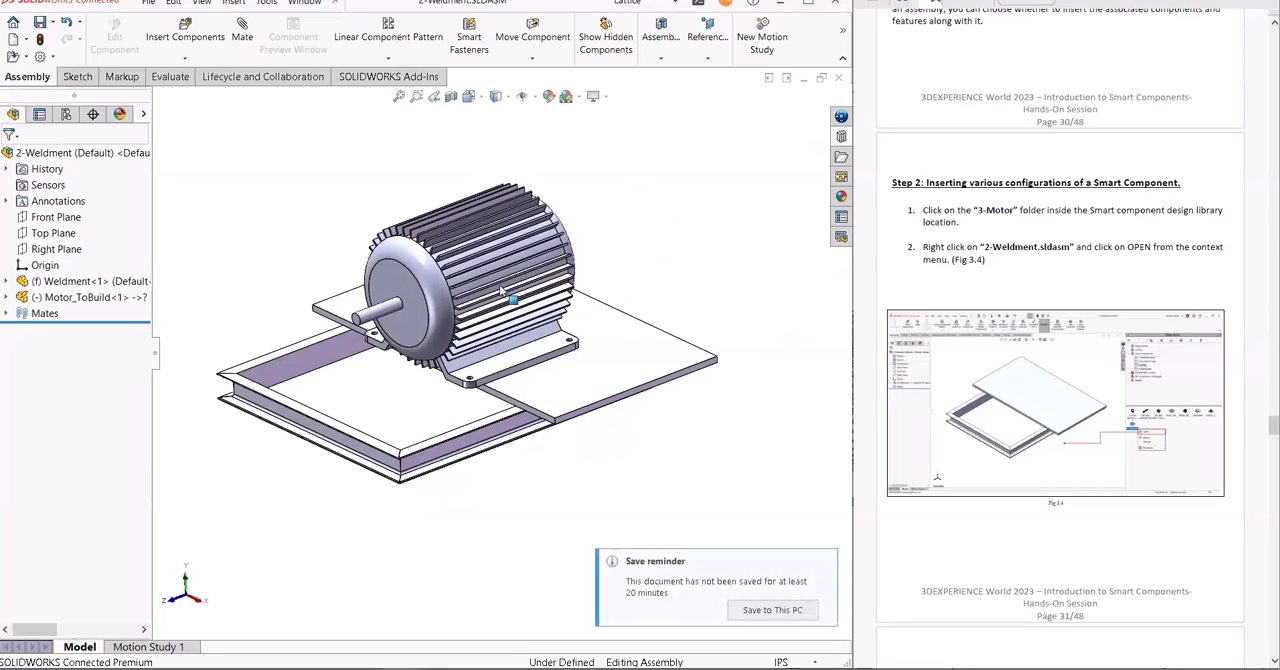
{"action": "left_click_drag", "start_coordinate": [526, 279], "coordinate": [546, 269]}
{"action": "mouse_move", "coordinate": [720, 232]}
{"action": "middle_mouse_down"}
{"action": "mouse_move", "coordinate": [714, 350]}
{"action": "mouse_move", "coordinate": [708, 214]}
{"action": "middle_mouse_up"}
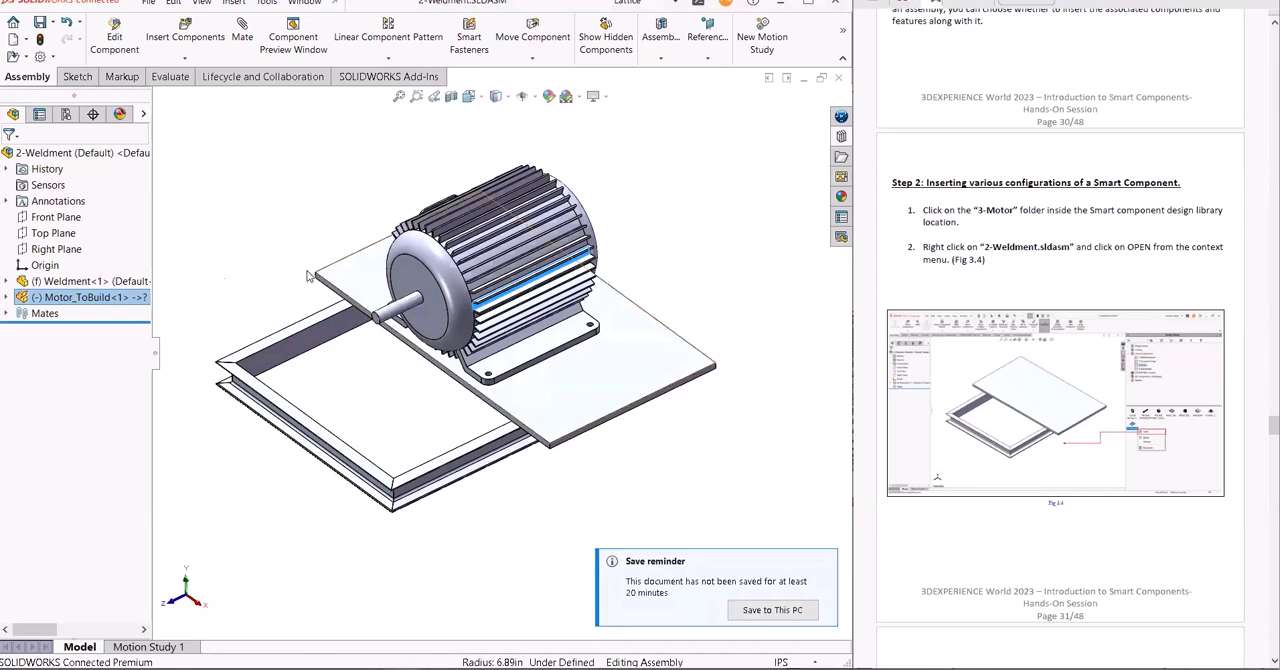
- Insert Motor_ToBuild's smart features with all hardware, using the plate's top face and underside as the two face references
{"action": "left_click", "coordinate": [88, 298]}
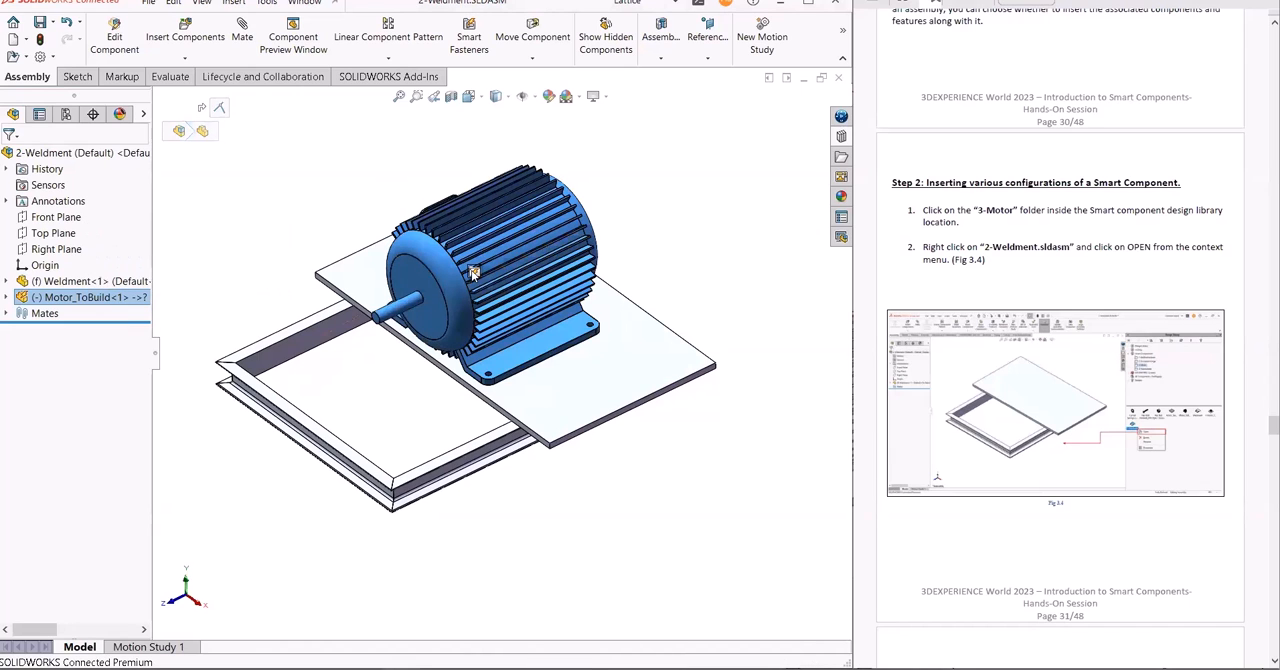
{"action": "left_click", "coordinate": [473, 273]}
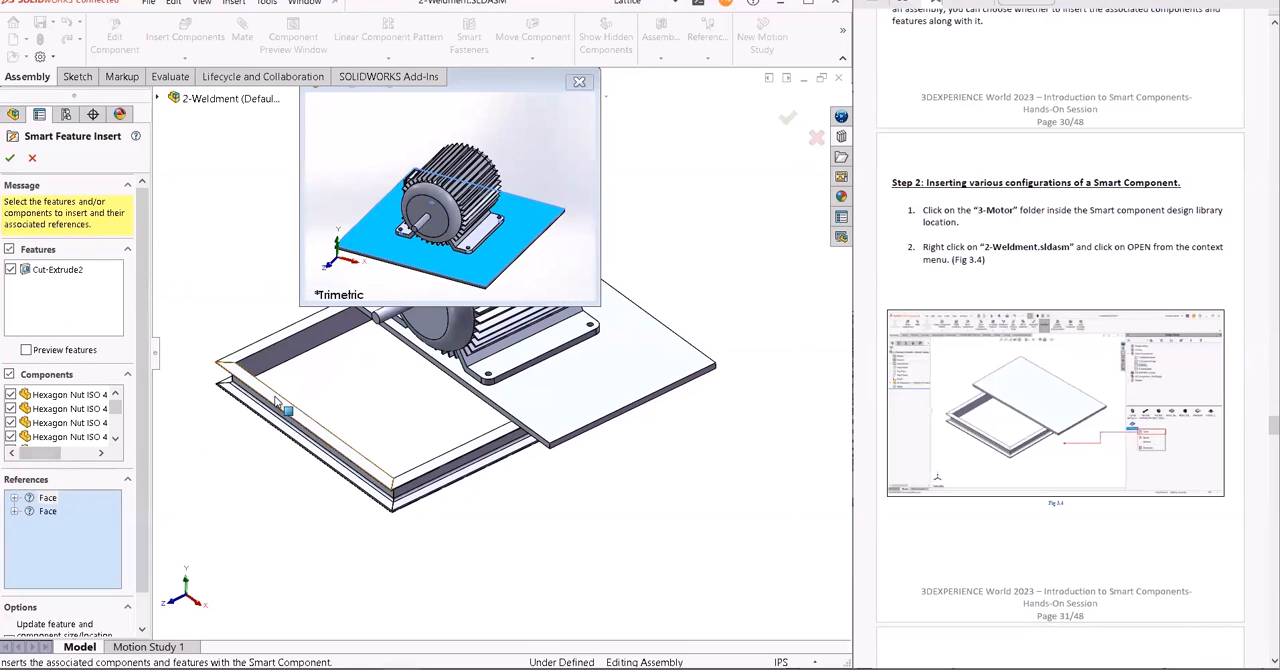
{"action": "left_click", "coordinate": [547, 392]}
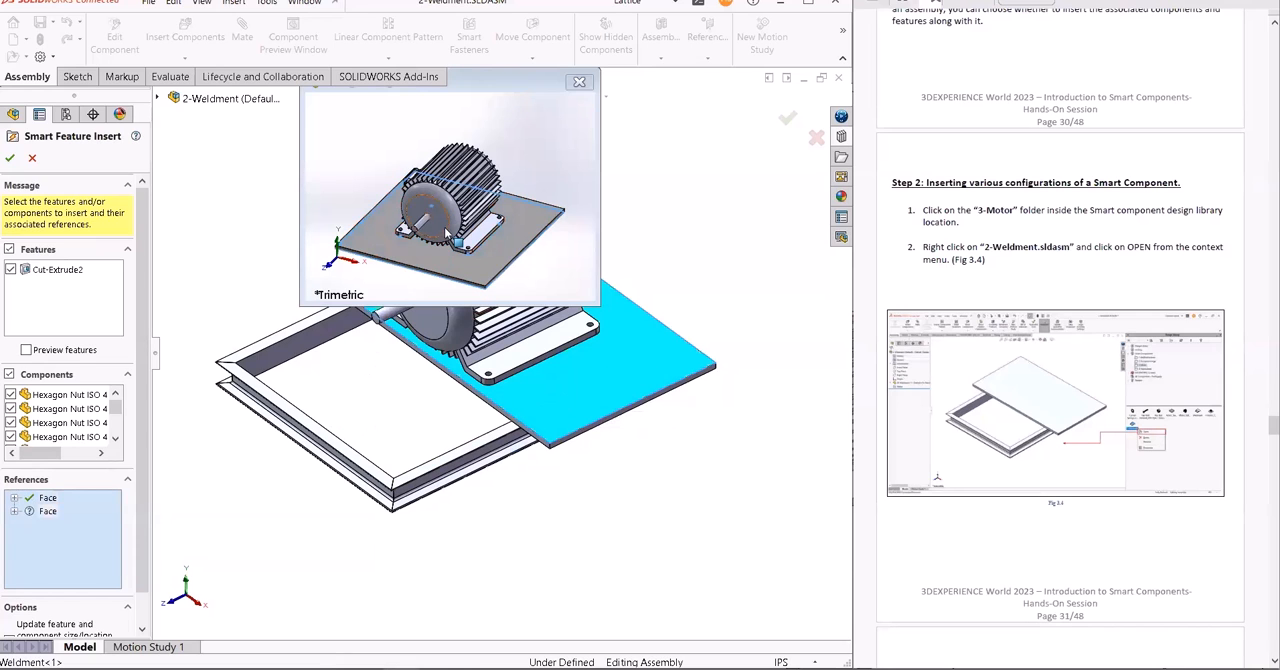
{"action": "middle_click_drag", "start_coordinate": [557, 243], "coordinate": [571, 184]}
{"action": "middle_click_drag", "start_coordinate": [597, 505], "coordinate": [506, 402]}
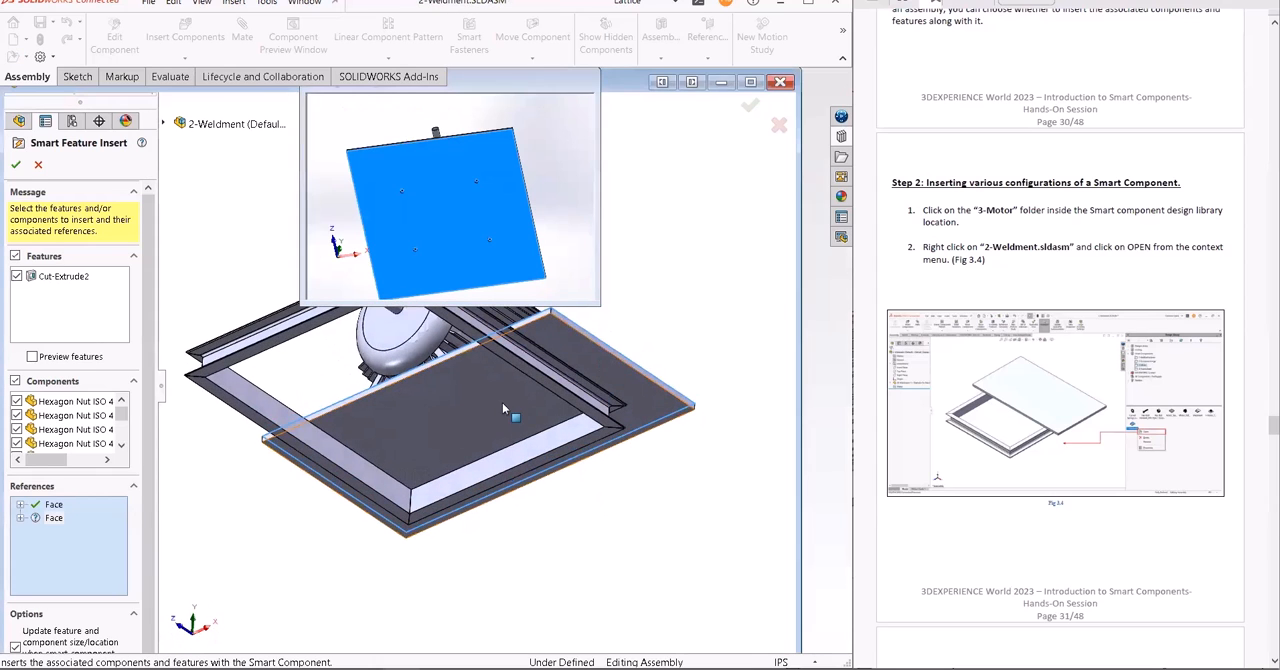
{"action": "left_click", "coordinate": [478, 398]}
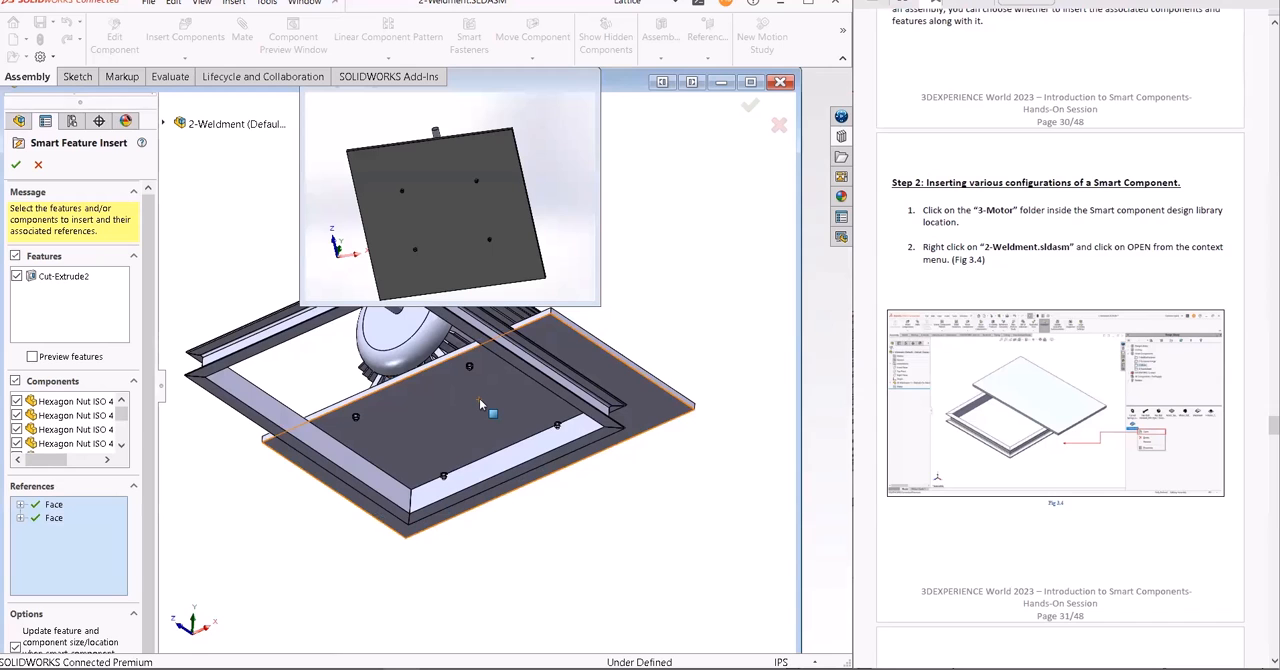
{"action": "middle_click_drag", "start_coordinate": [636, 298], "coordinate": [558, 435]}
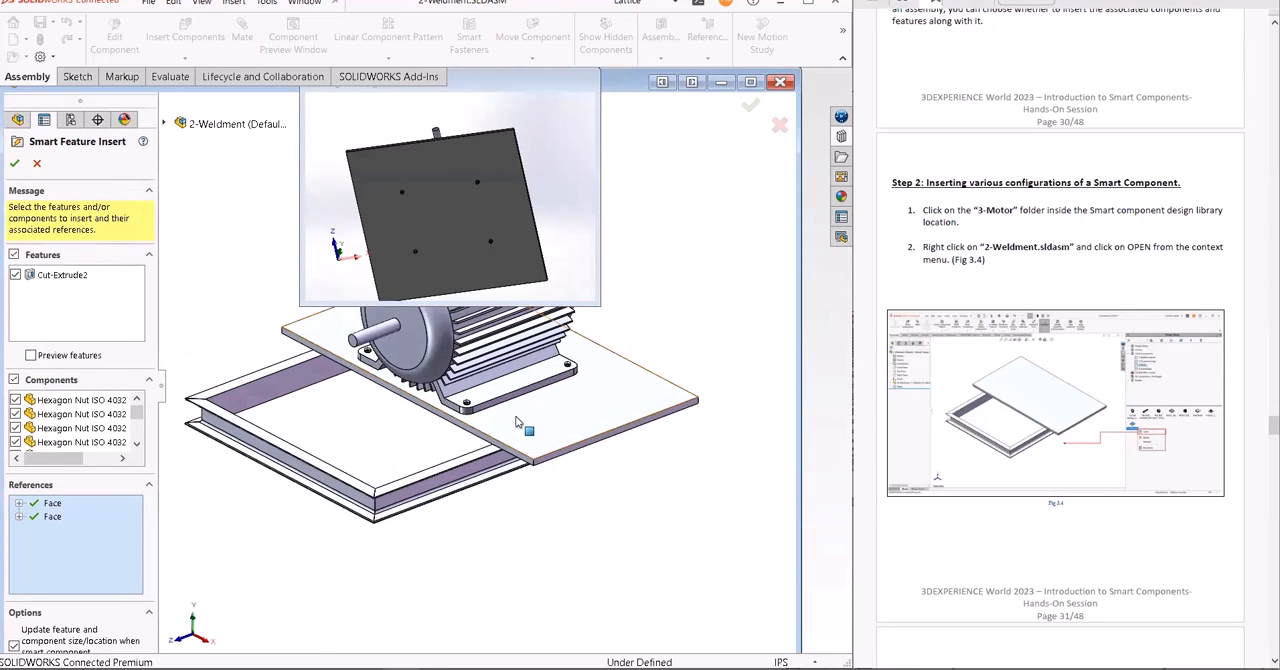
{"action": "left_click", "coordinate": [15, 165]}
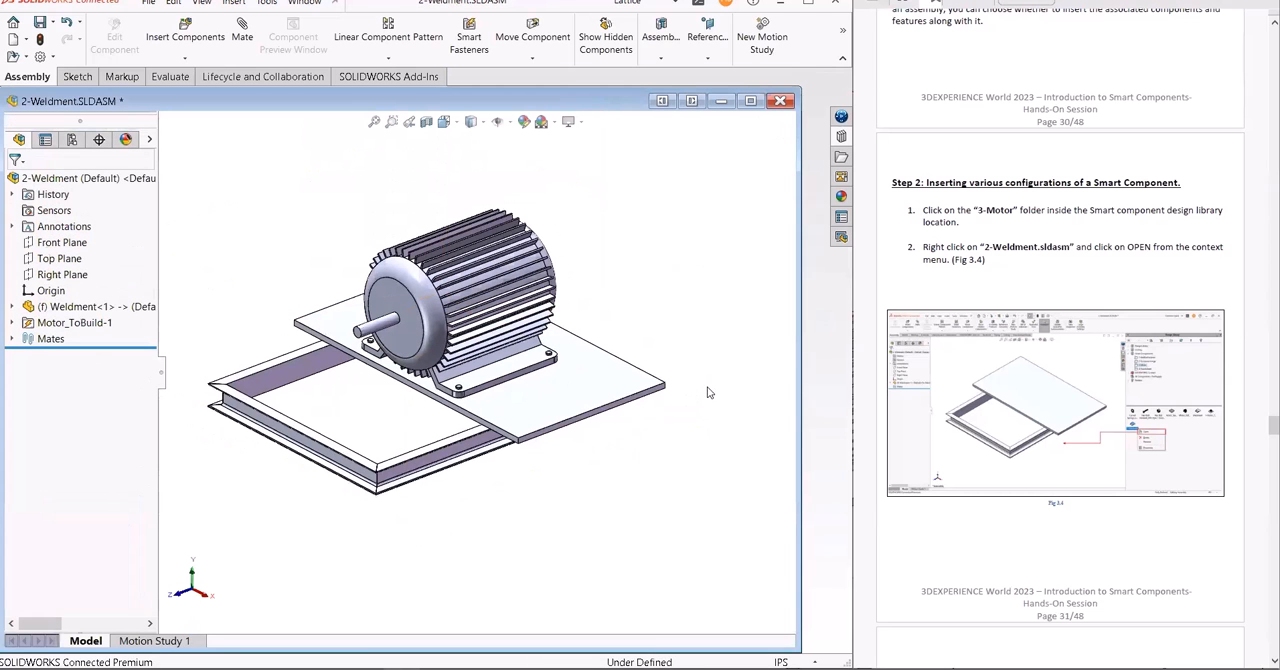
- Maximize the assembly window and inspect the inserted bolts and nuts beneath the plate
{"action": "middle_click_drag", "start_coordinate": [718, 316], "coordinate": [725, 253]}
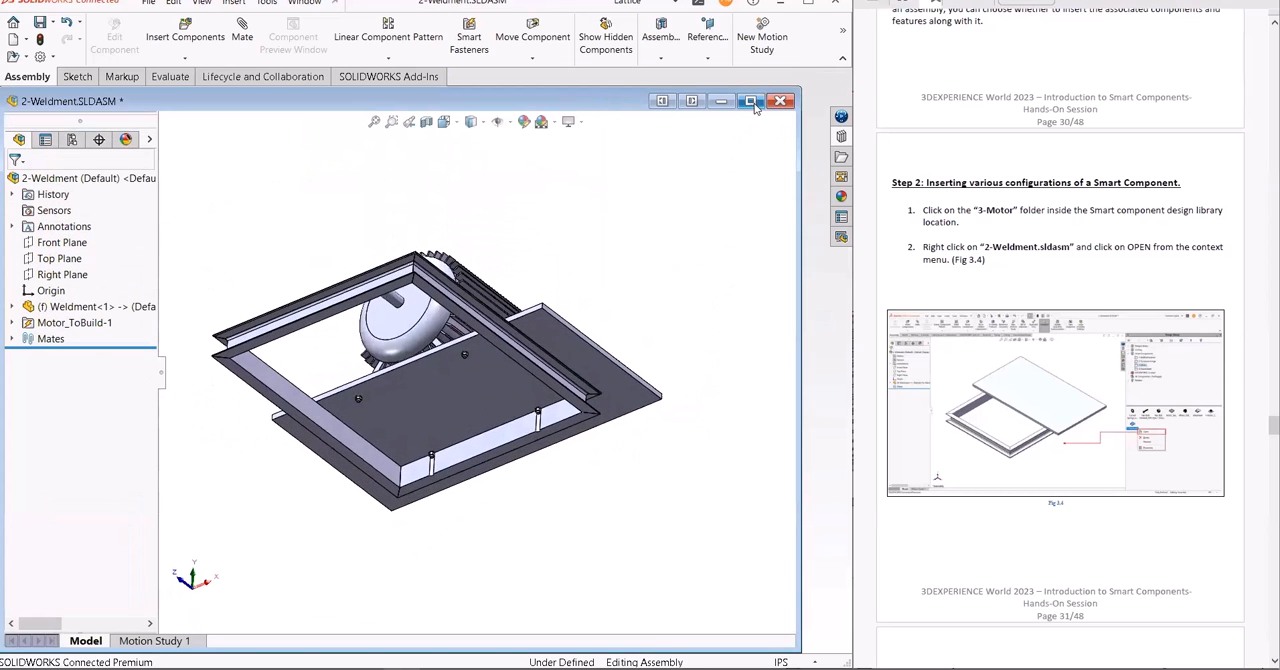
{"action": "left_click", "coordinate": [752, 102]}
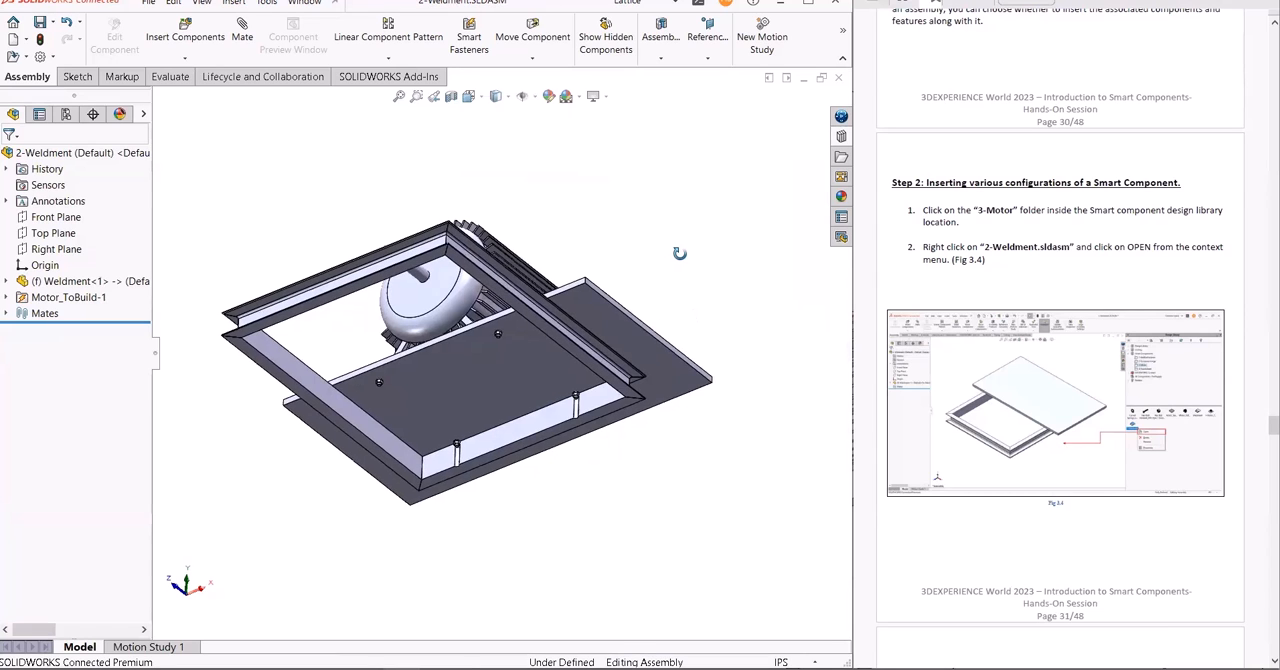
{"action": "scroll", "coordinate": [590, 410], "scroll_direction": "down", "scroll_amount": 6}
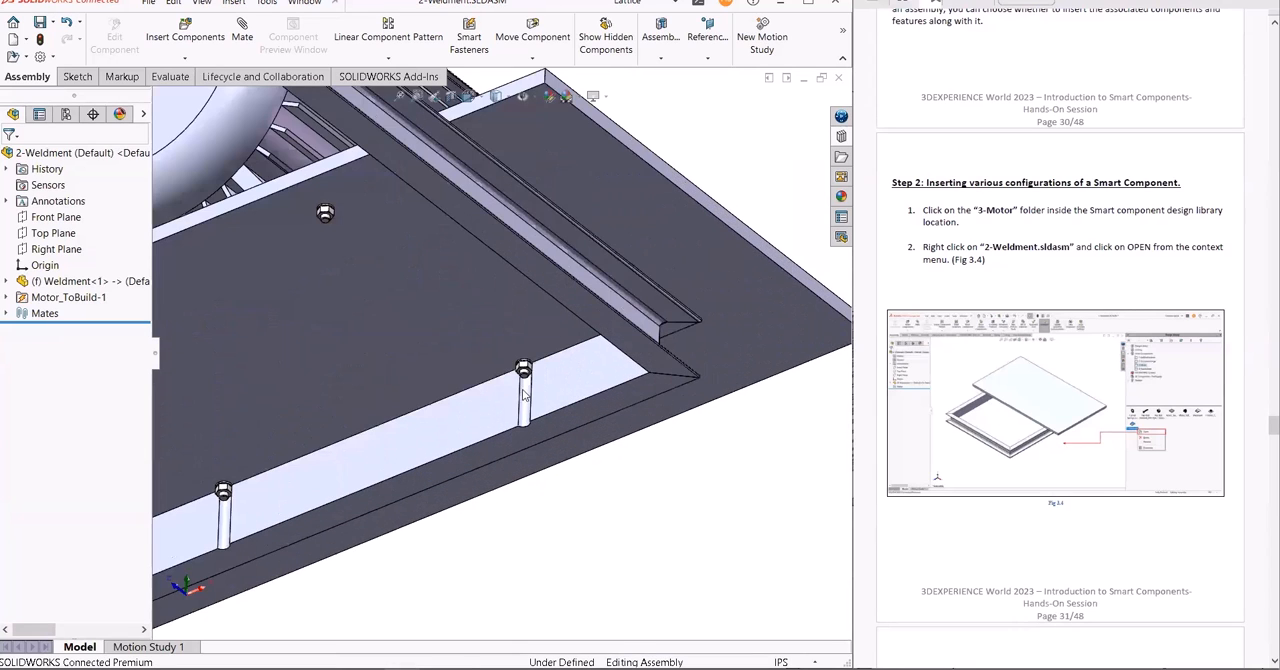
{"action": "key", "text": "f"}
{"action": "middle_click_drag", "start_coordinate": [672, 310], "coordinate": [635, 469]}
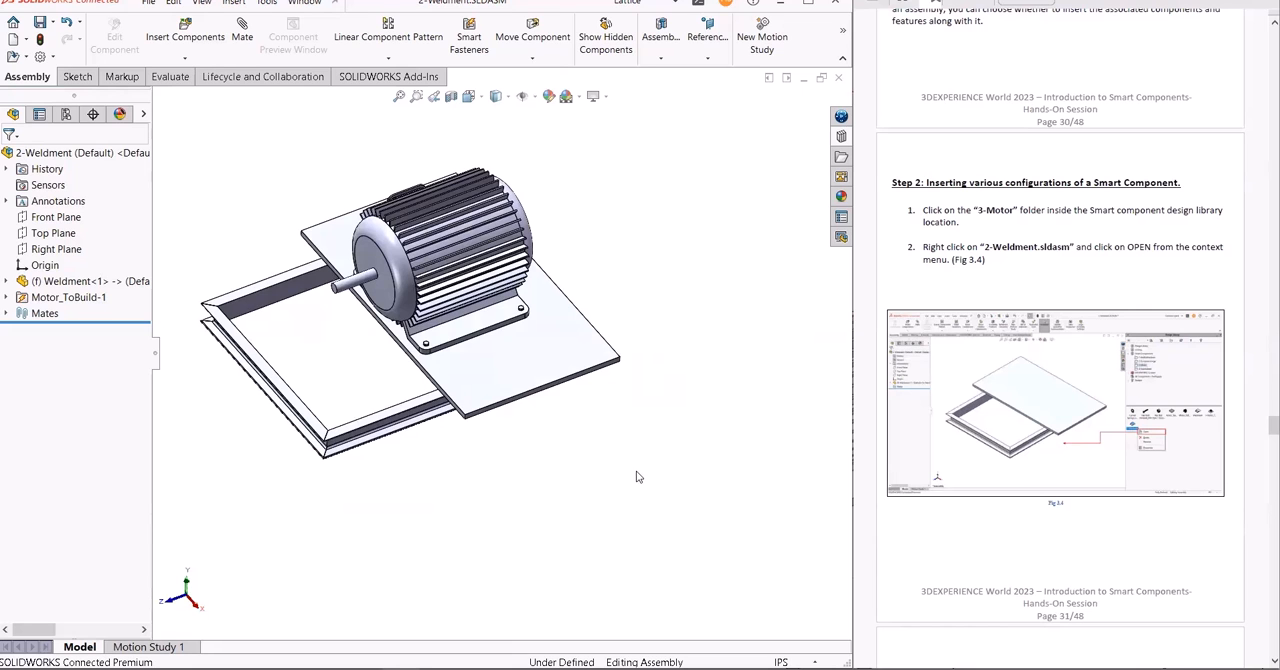
- Page the guide through the rest of Step 2 to the end of Part 2 Exercise-1
{"action": "scroll", "coordinate": [1026, 396], "scroll_direction": "down", "scroll_amount": 5}
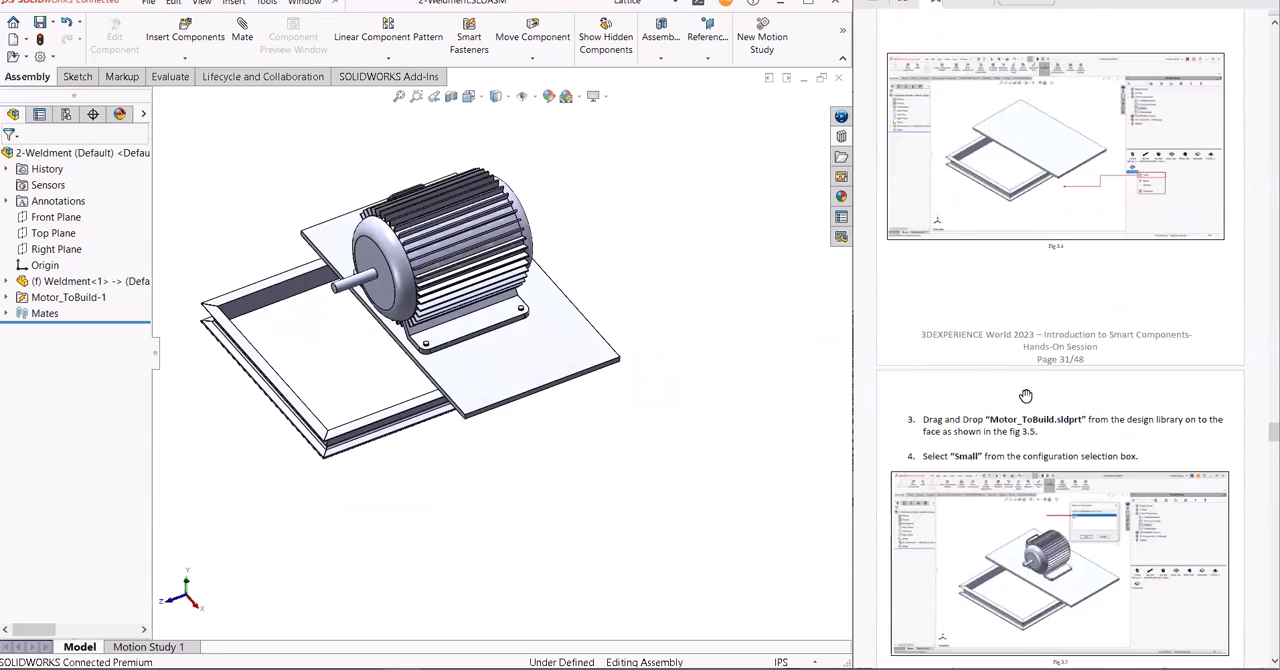
{"action": "scroll", "coordinate": [1026, 396], "scroll_direction": "down", "scroll_amount": 10}
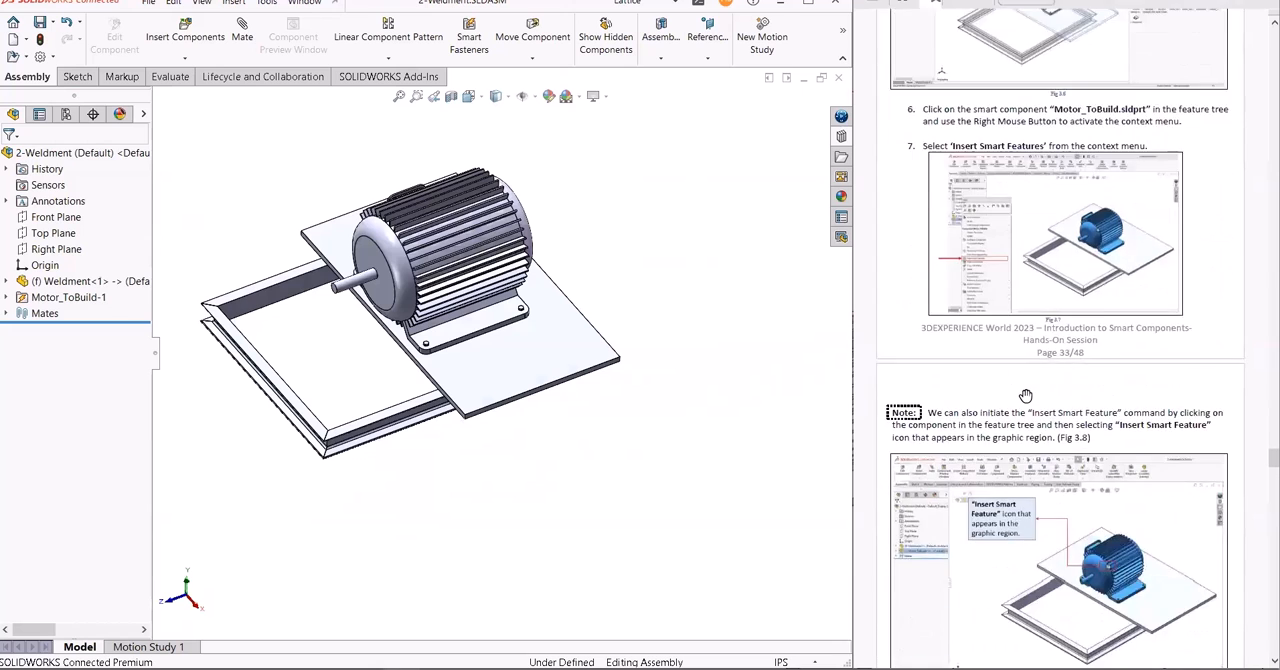
{"action": "scroll", "coordinate": [1026, 396], "scroll_direction": "down", "scroll_amount": 12}
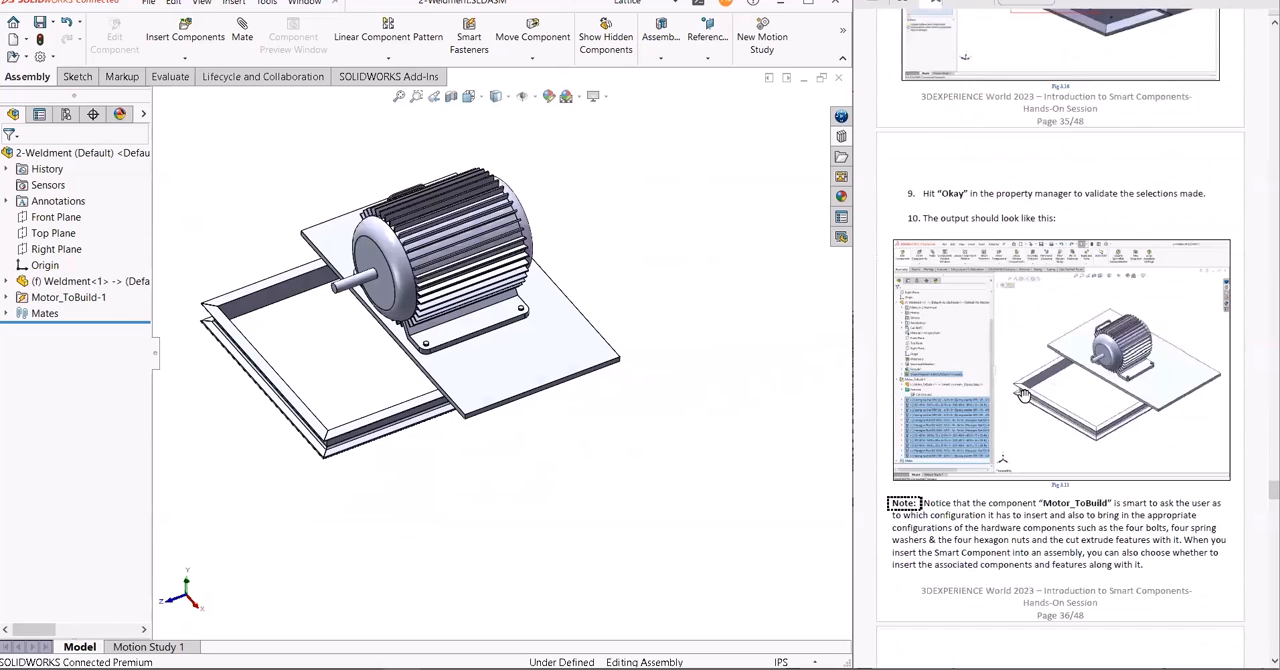
{"action": "scroll", "coordinate": [1024, 396], "scroll_direction": "down", "scroll_amount": 6}
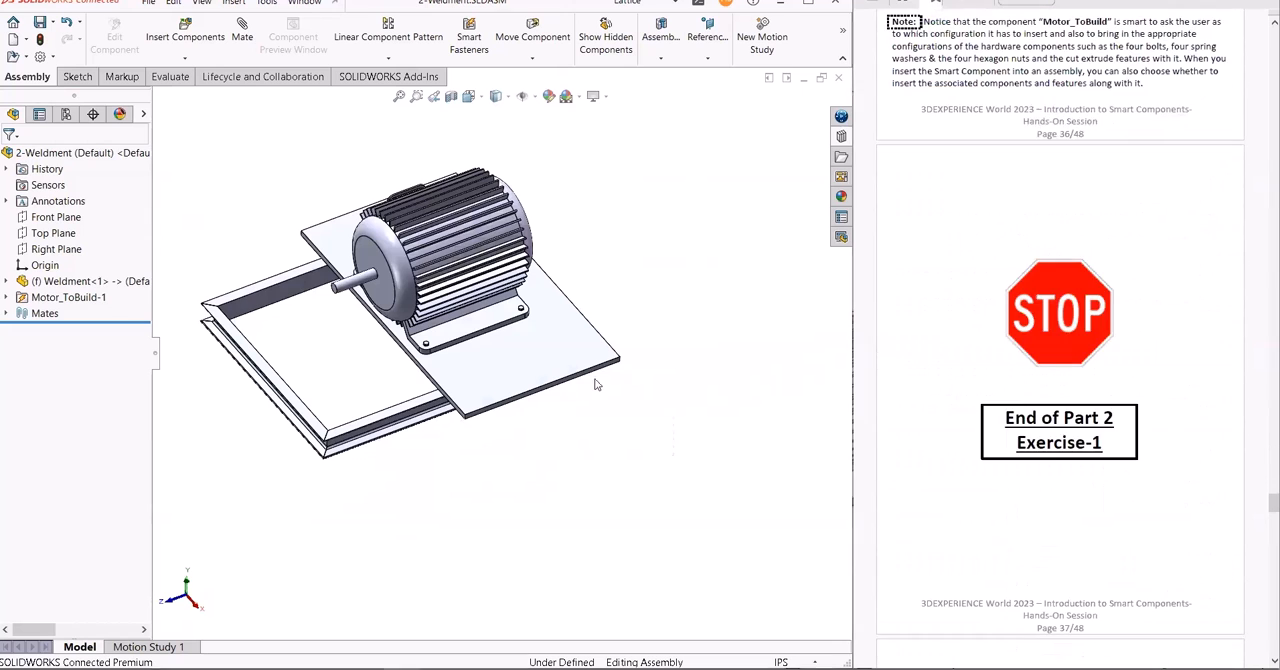
{"action": "key", "text": "alt+Tab"}
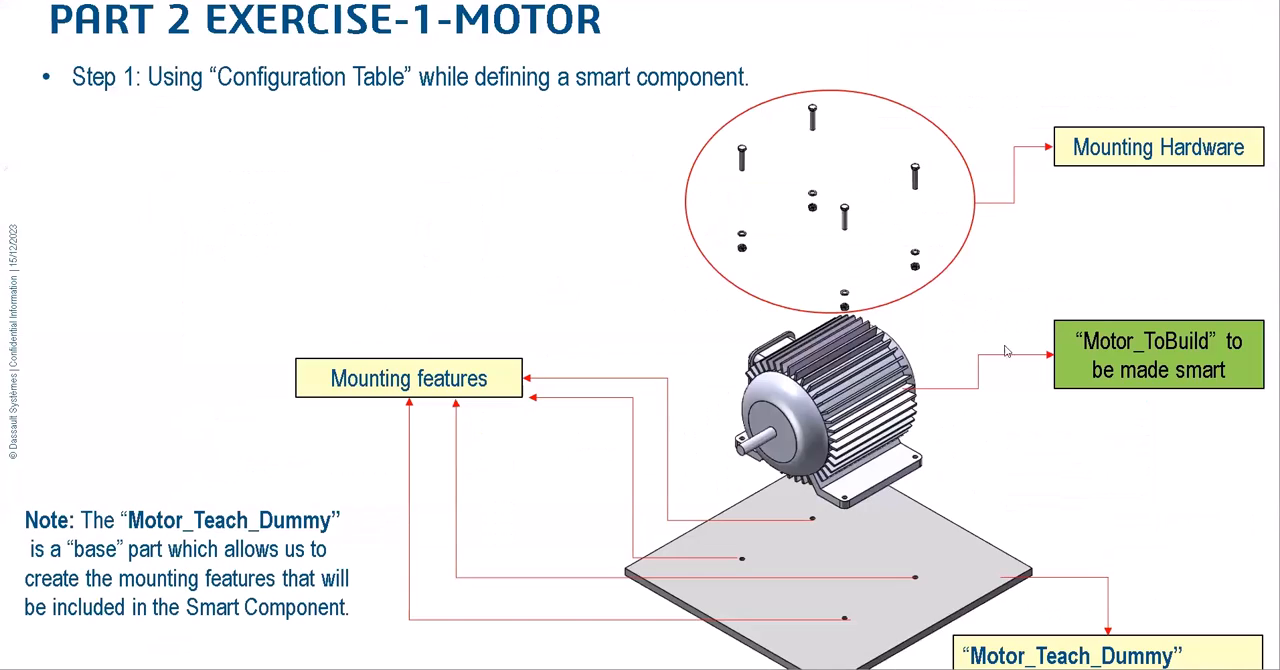
{"action": "left_click", "coordinate": [347, 208]}
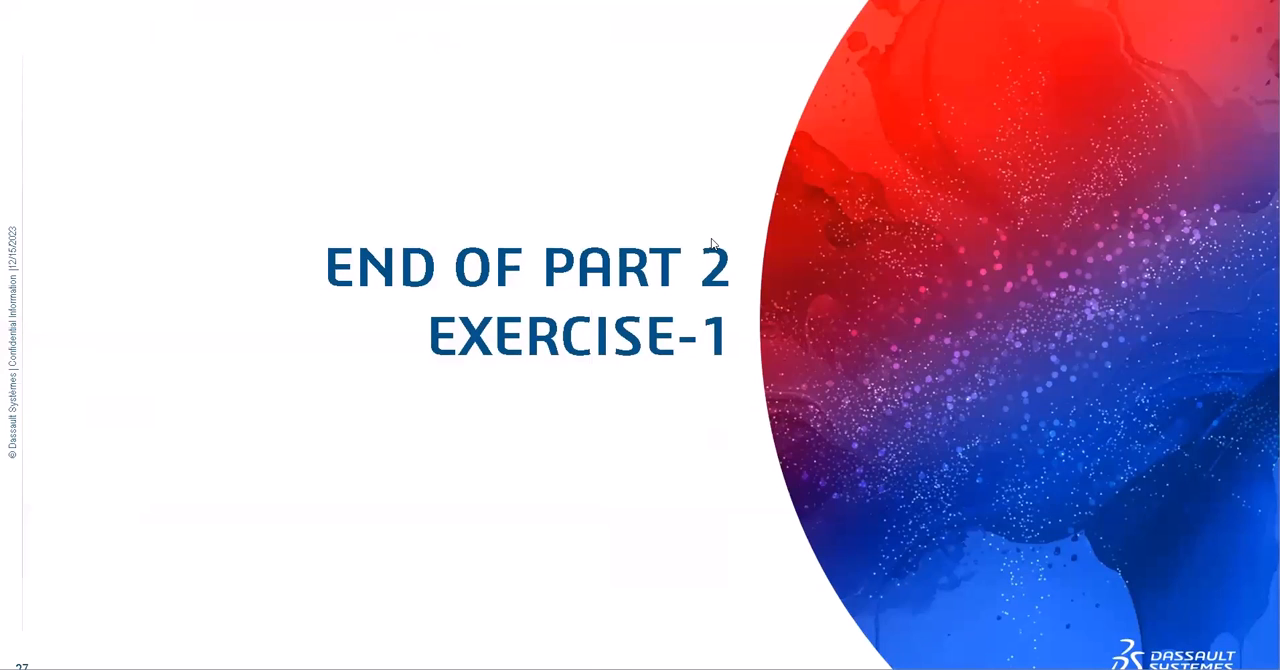
{"action": "left_click", "coordinate": [711, 238]}
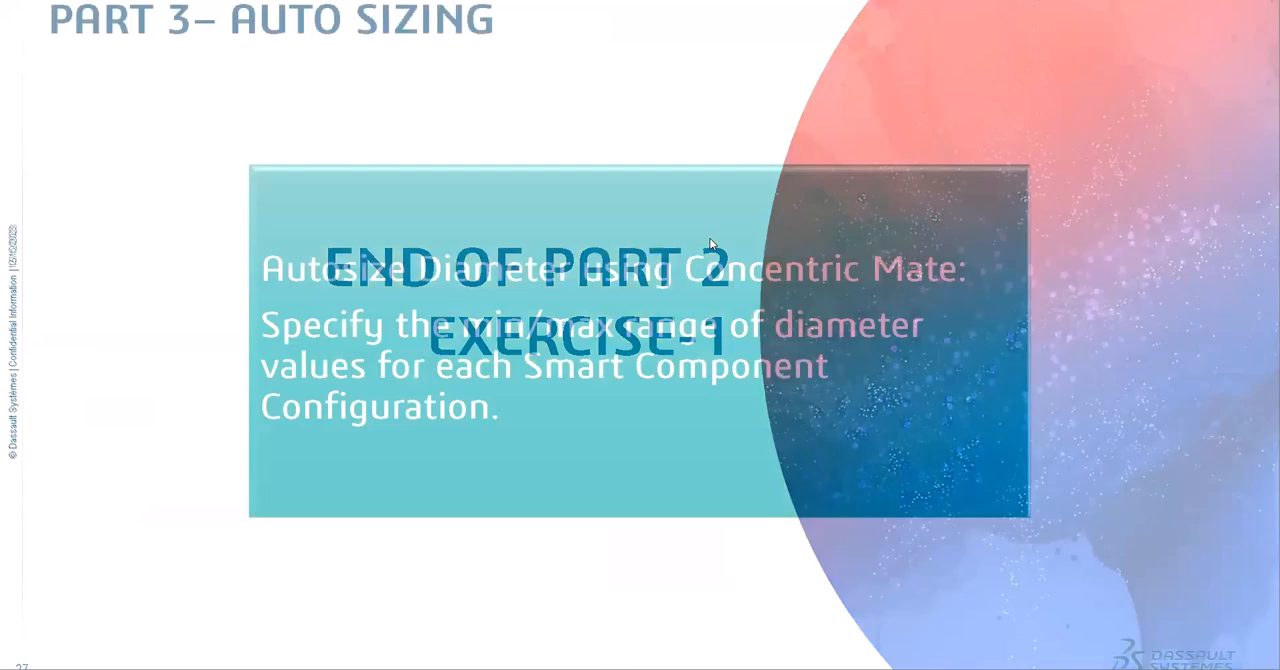
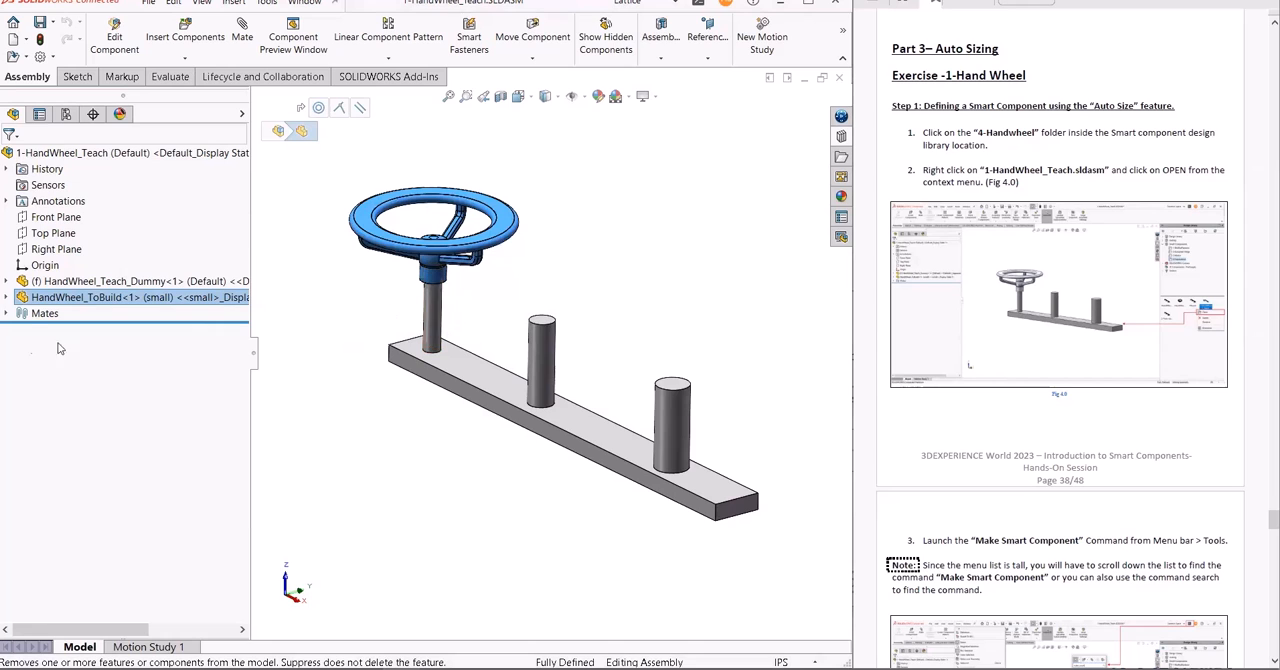
- Review the handwheel's mates in the assembly and start the Make Smart Component command for HandWheel_ToBuild
{"action": "left_click", "coordinate": [8, 313]}
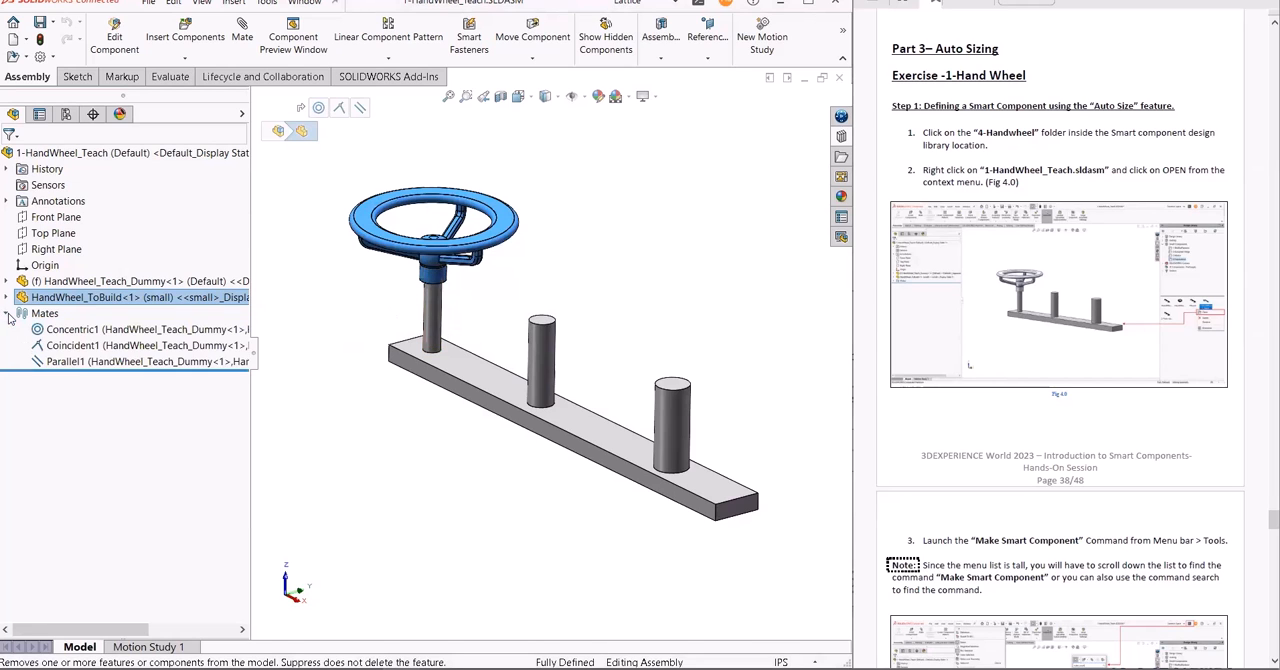
{"action": "left_click", "coordinate": [100, 329]}
{"action": "left_click", "coordinate": [560, 251]}
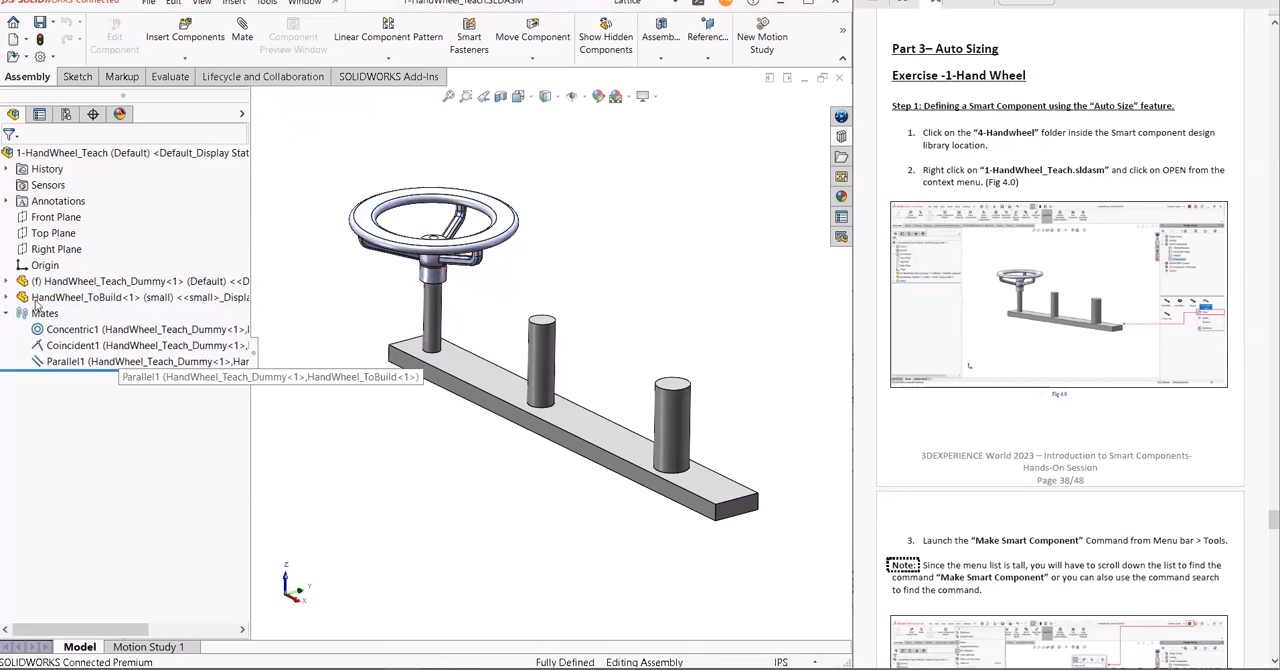
{"action": "left_click", "coordinate": [80, 298]}
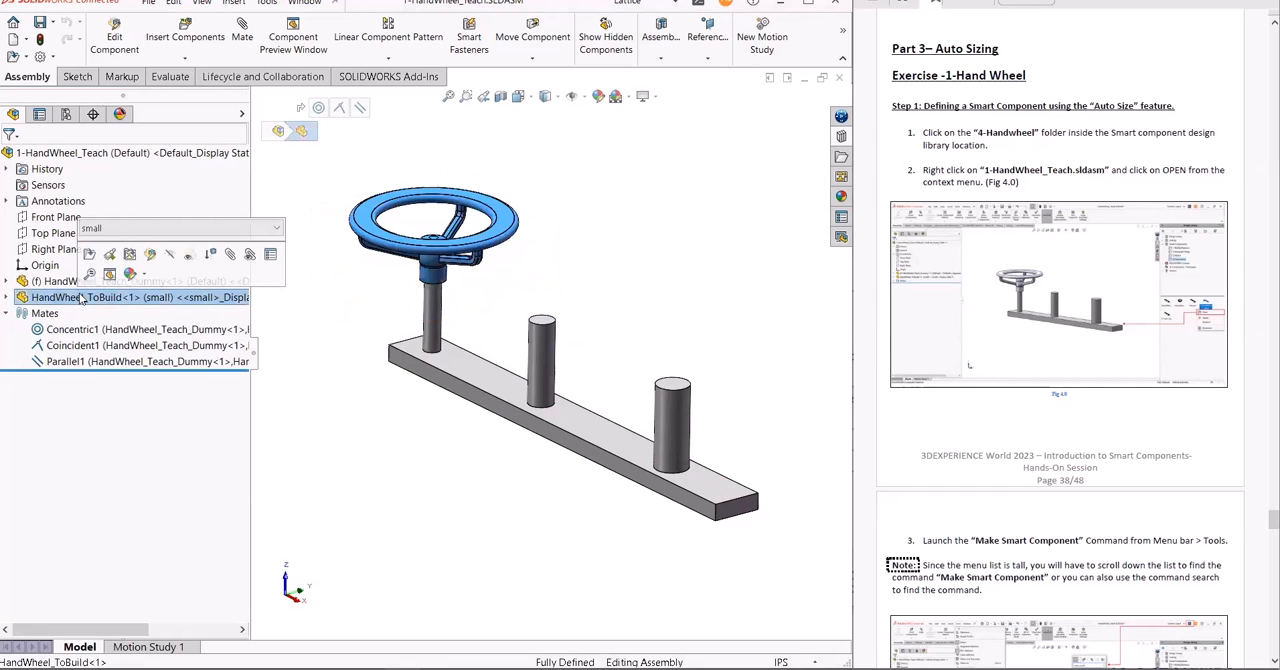
{"action": "left_click", "coordinate": [266, 3]}
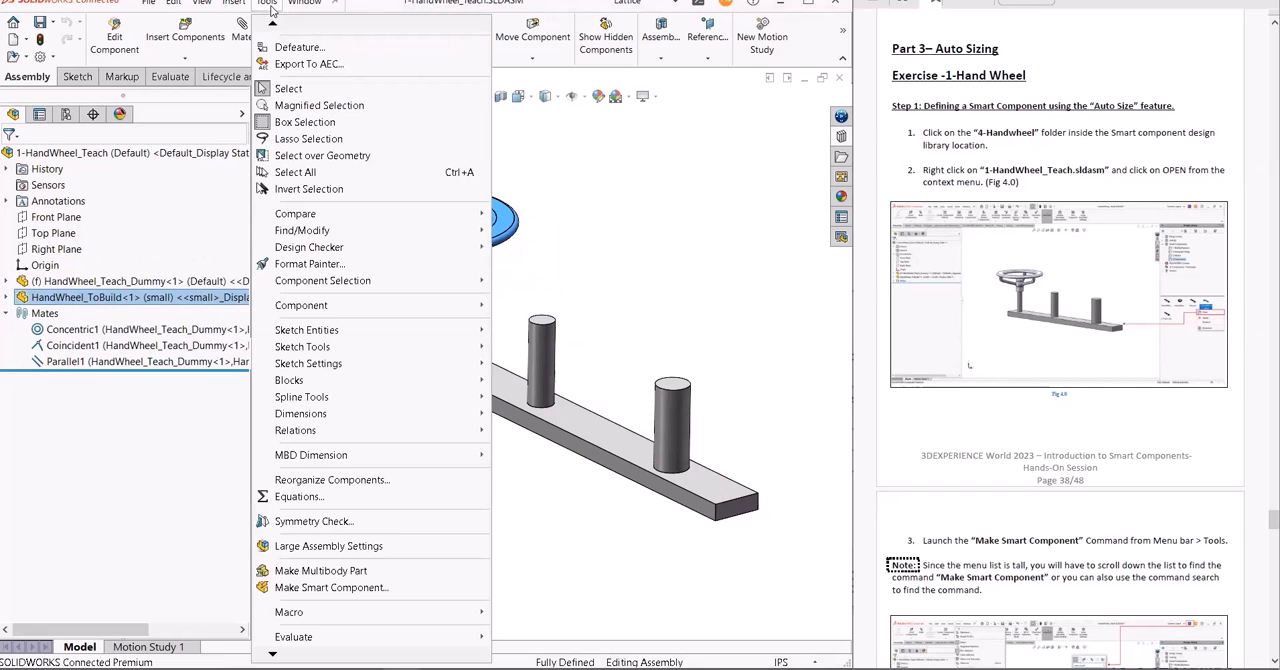
{"action": "left_click", "coordinate": [310, 588]}
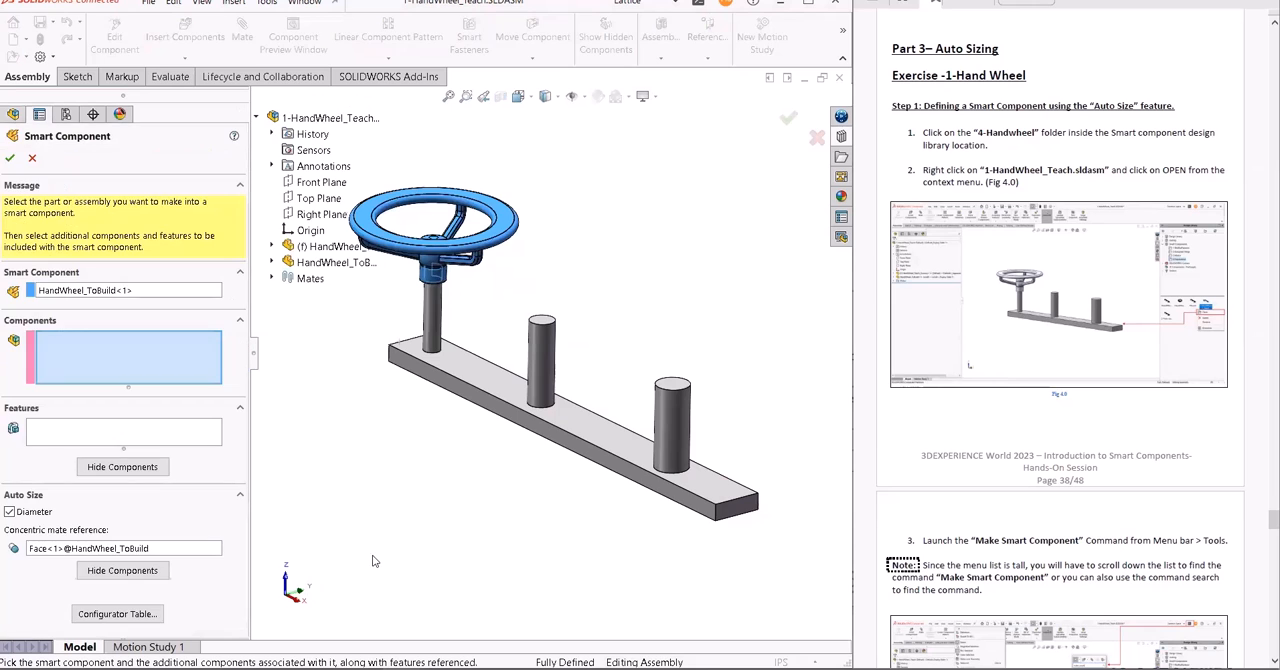
{"action": "scroll", "coordinate": [1153, 427], "scroll_direction": "down", "scroll_amount": 5}
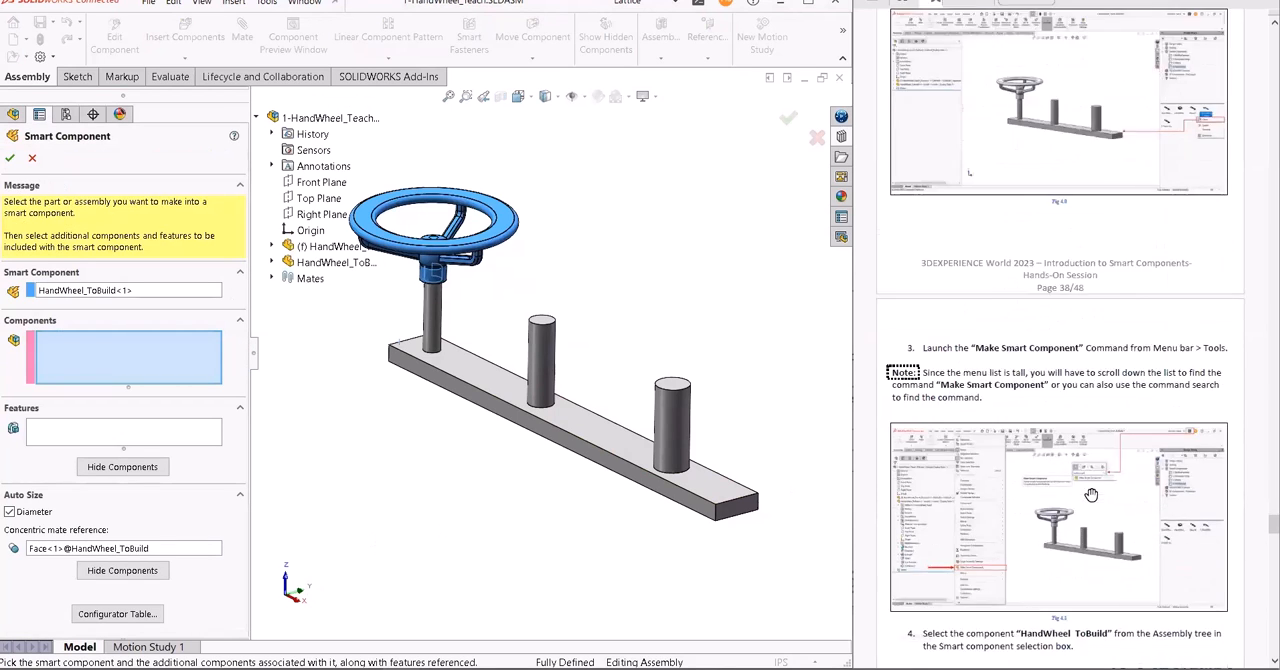
{"action": "scroll", "coordinate": [1091, 494], "scroll_direction": "down", "scroll_amount": 6}
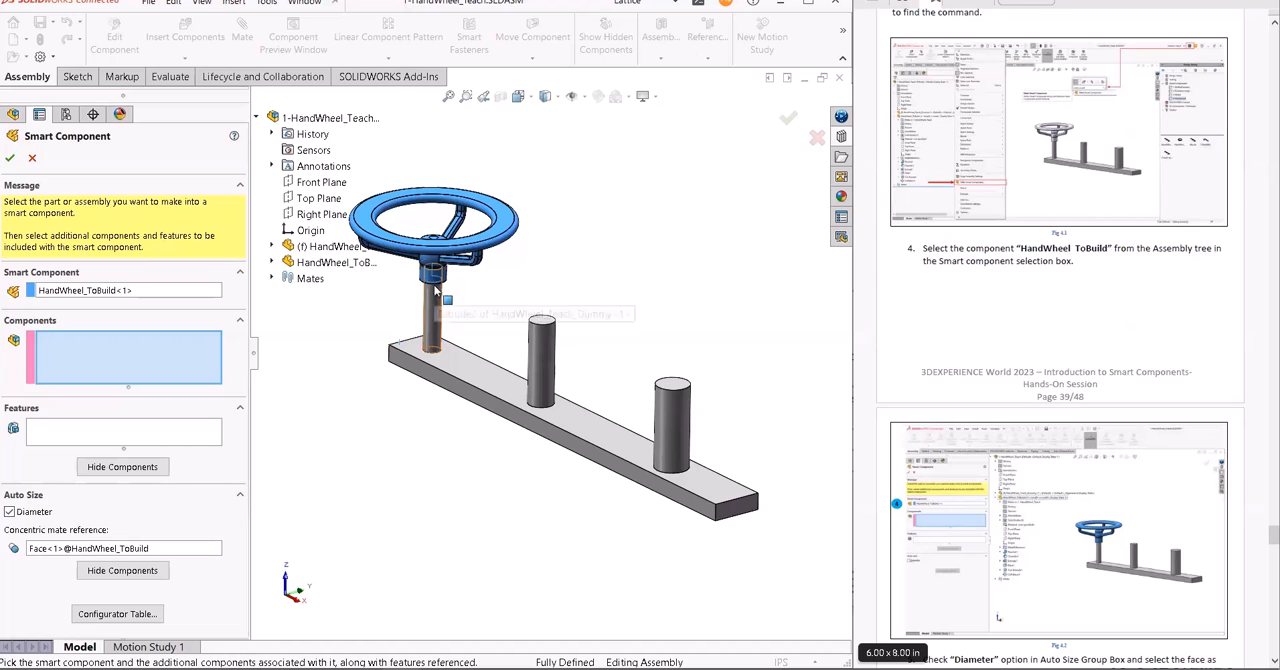
- In the Configurator Table, set the large configuration's minimum diameter to 1.875 and maximum diameter to 2.152
{"action": "left_click", "coordinate": [118, 614]}
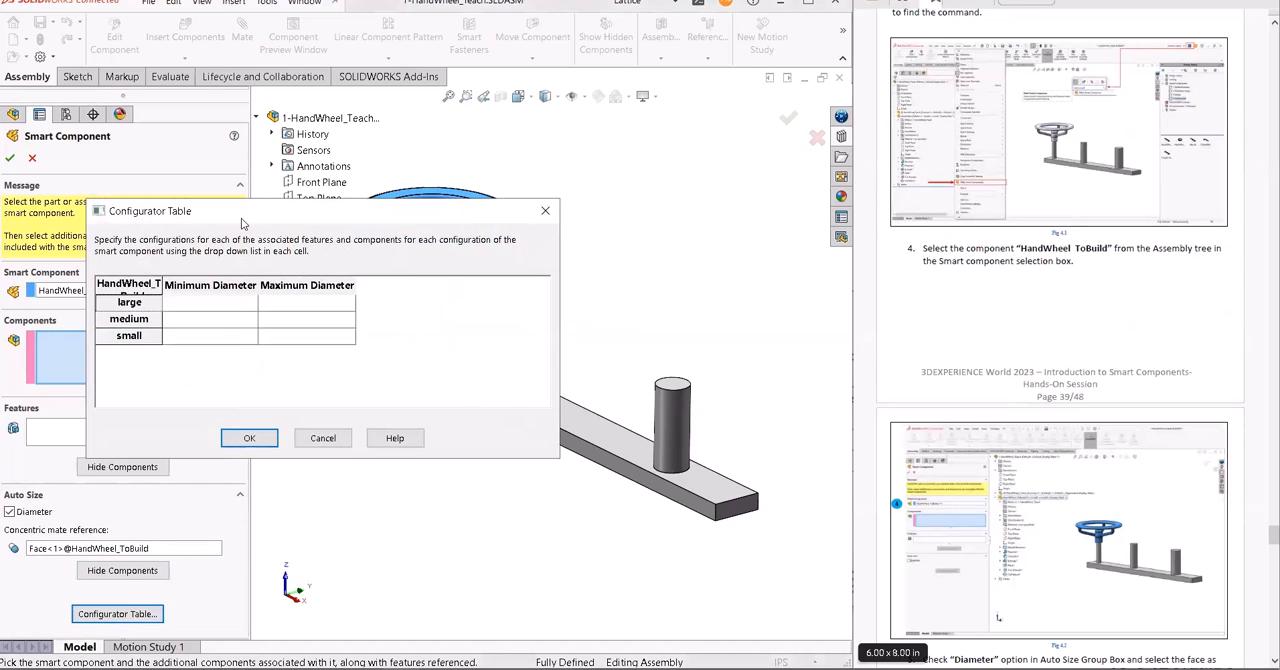
{"action": "left_click_drag", "start_coordinate": [501, 242], "coordinate": [737, 244]}
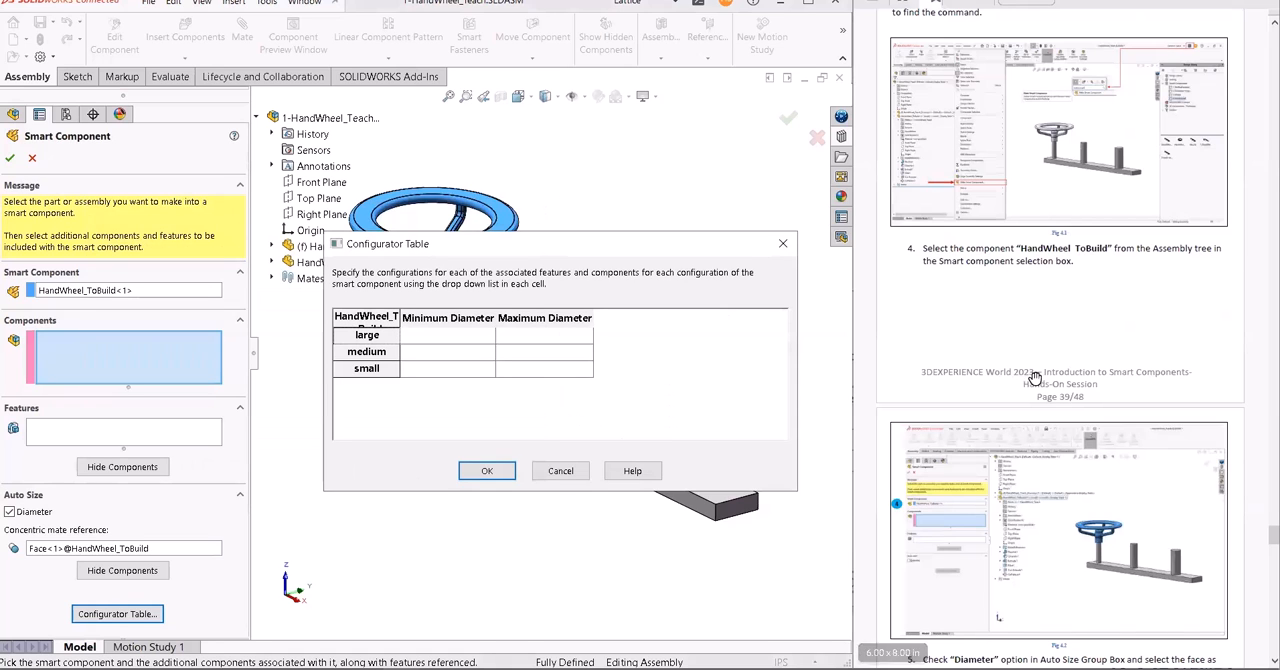
{"action": "scroll", "coordinate": [1047, 371], "scroll_direction": "down", "scroll_amount": 5}
{"action": "scroll", "coordinate": [1047, 371], "scroll_direction": "down", "scroll_amount": 1}
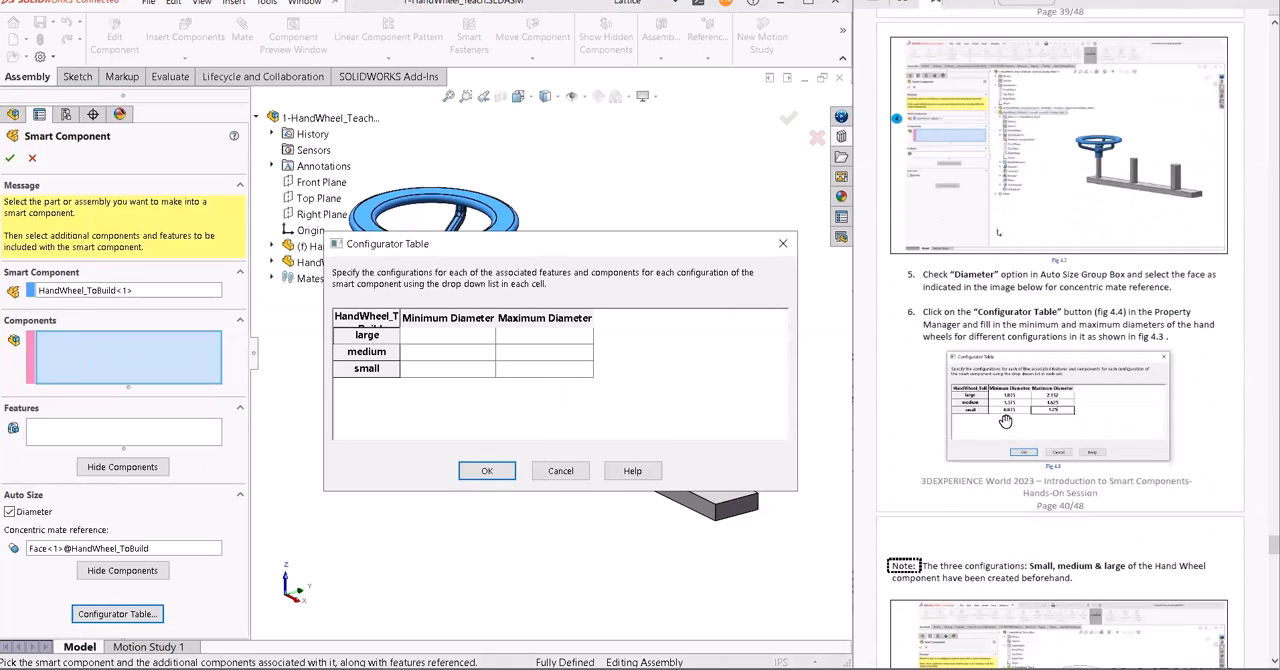
{"action": "left_click", "coordinate": [459, 342]}
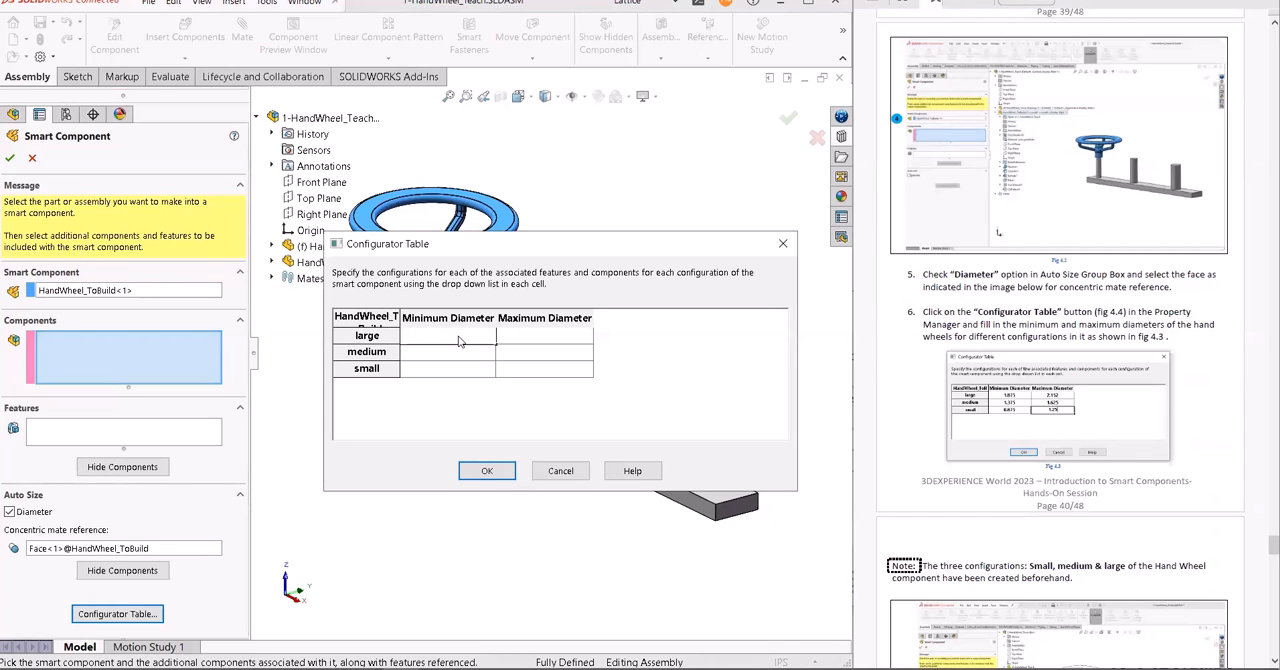
{"action": "type", "text": "1.875"}
{"action": "left_click", "coordinate": [535, 342]}
{"action": "key", "text": "Down"}
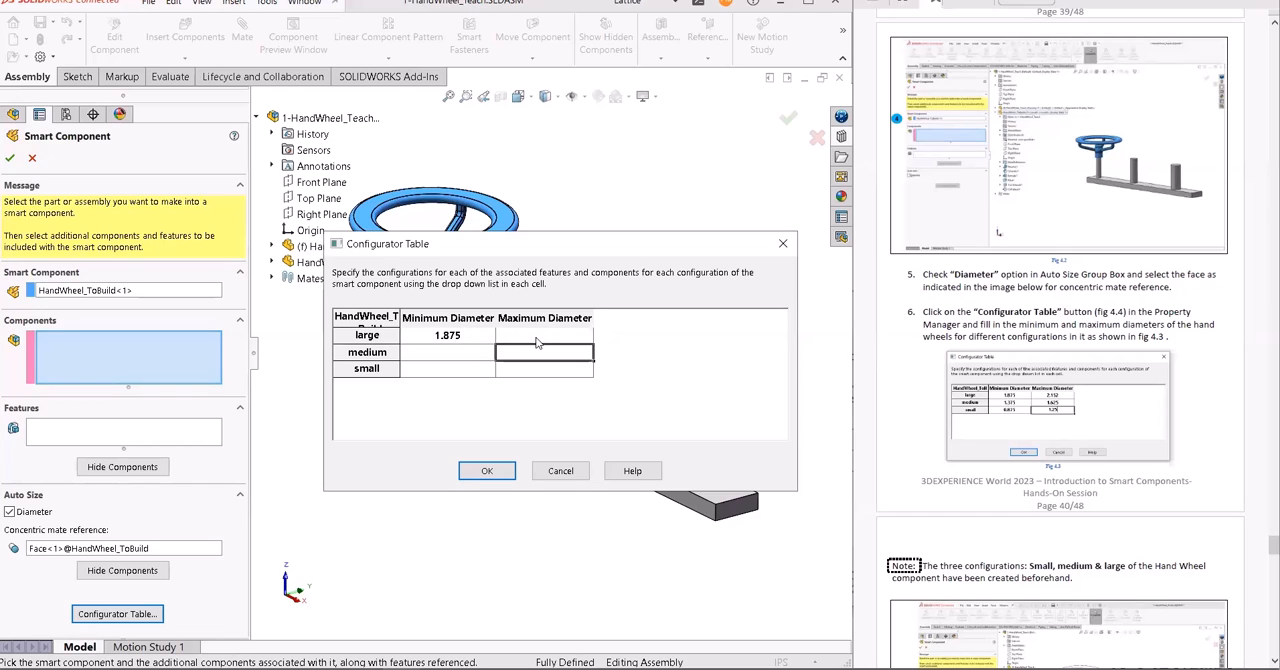
{"action": "key", "text": "Down"}
{"action": "left_click", "coordinate": [535, 342]}
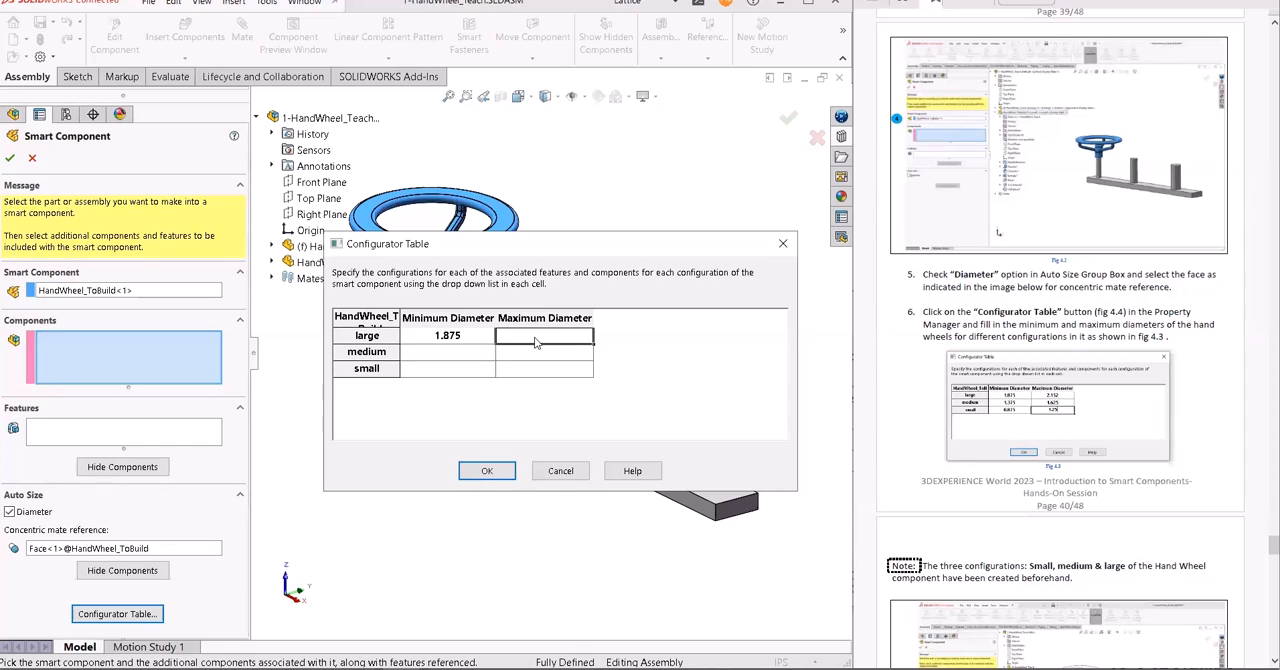
{"action": "left_click", "coordinate": [536, 342]}
{"action": "type", "text": "2.152"}
- Set the diameter ranges to 1.375–1.625 for medium and .875–1.25 for small, and accept the smart component definition
{"action": "left_click", "coordinate": [457, 355]}
{"action": "type", "text": "1.375"}
{"action": "left_click", "coordinate": [576, 355]}
{"action": "type", "text": "1.625"}
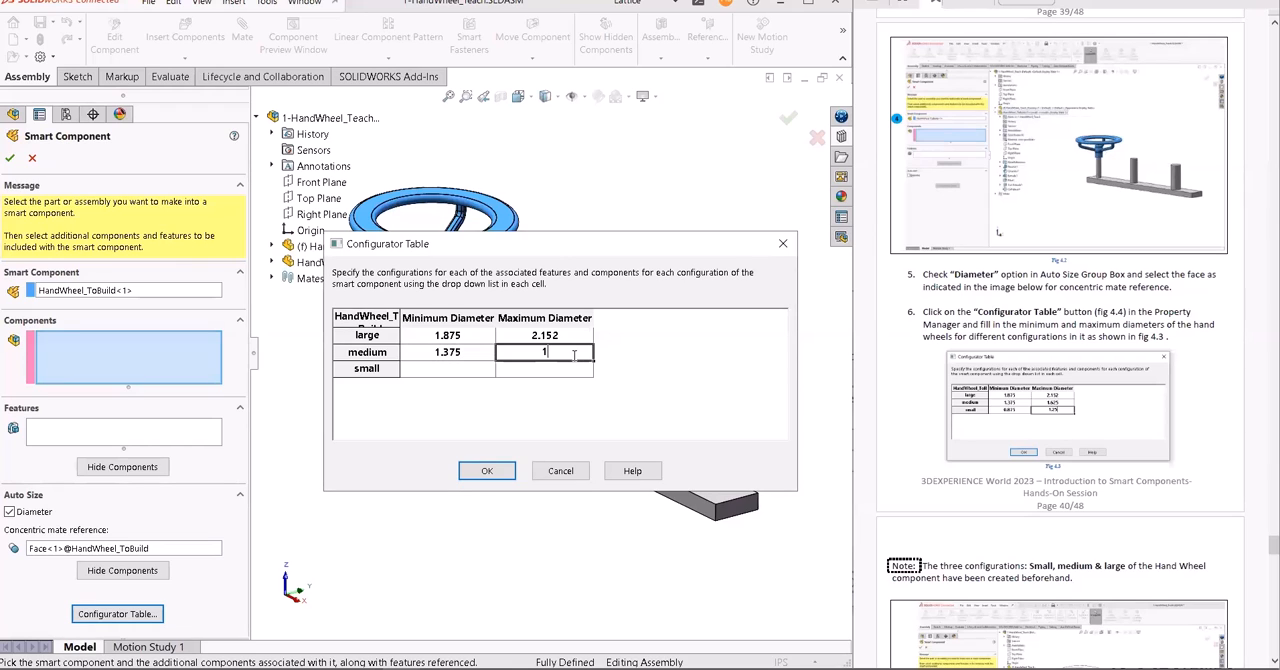
{"action": "left_click", "coordinate": [467, 370]}
{"action": "type", "text": ".87"}
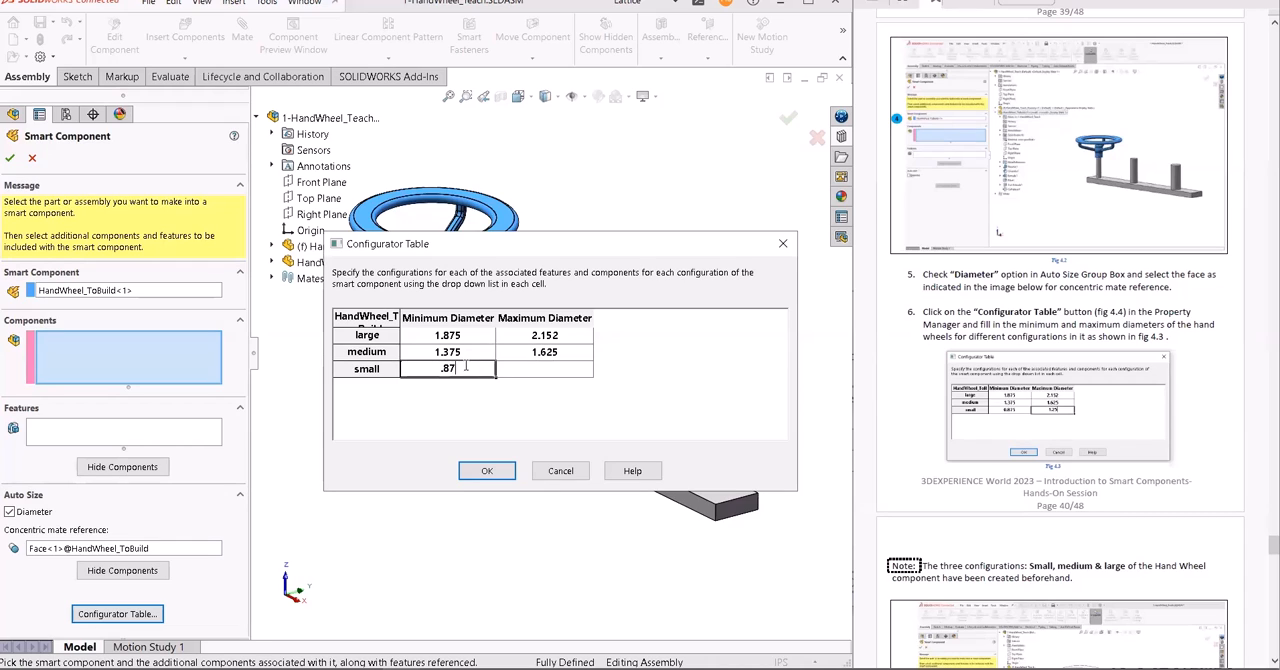
{"action": "left_click", "coordinate": [561, 368]}
{"action": "type", "text": "1.25"}
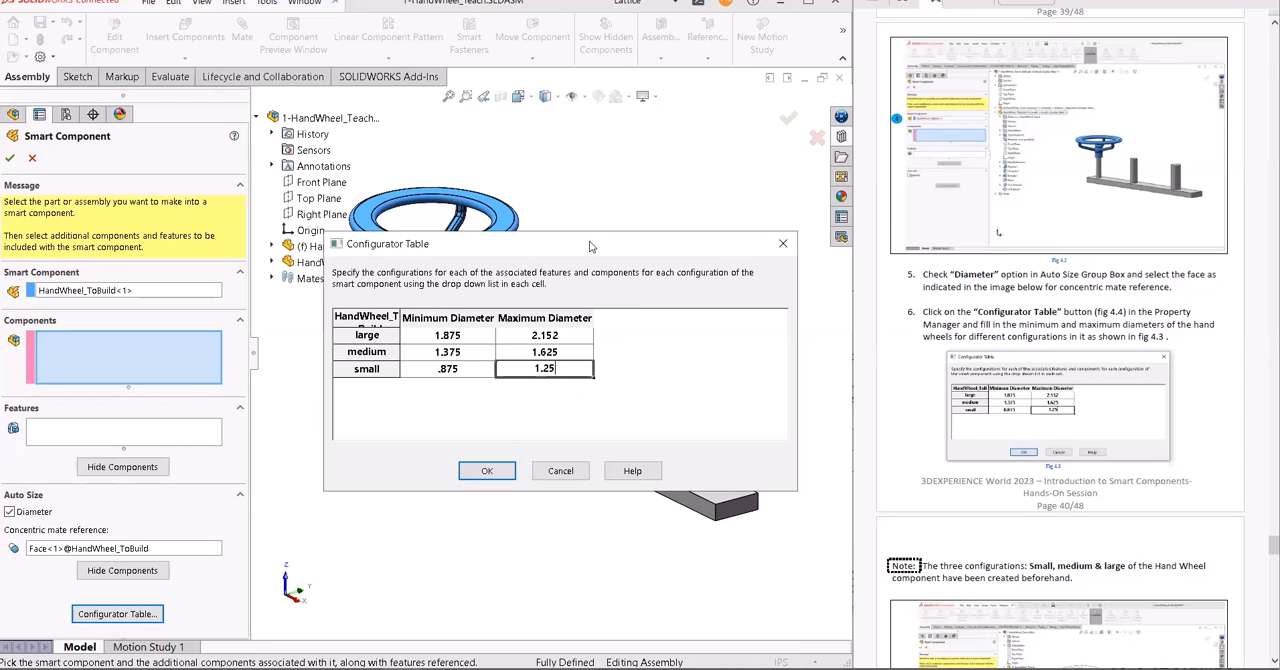
{"action": "left_click_drag", "start_coordinate": [590, 245], "coordinate": [636, 218]}
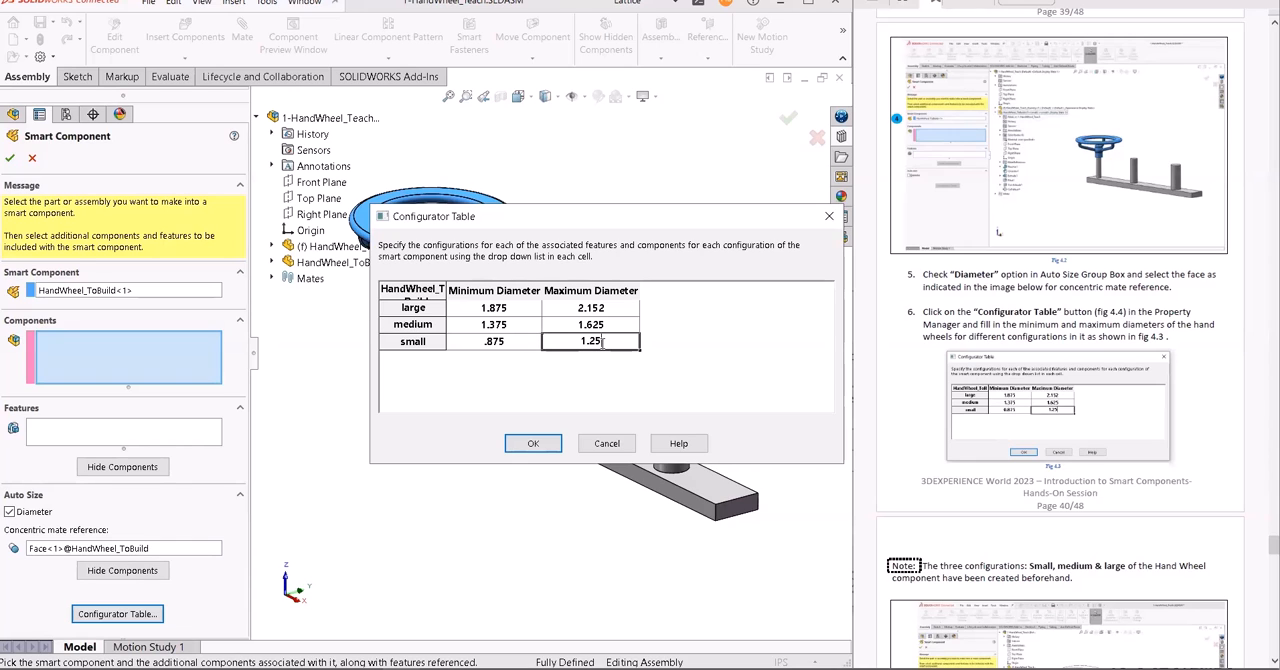
{"action": "left_click", "coordinate": [533, 444]}
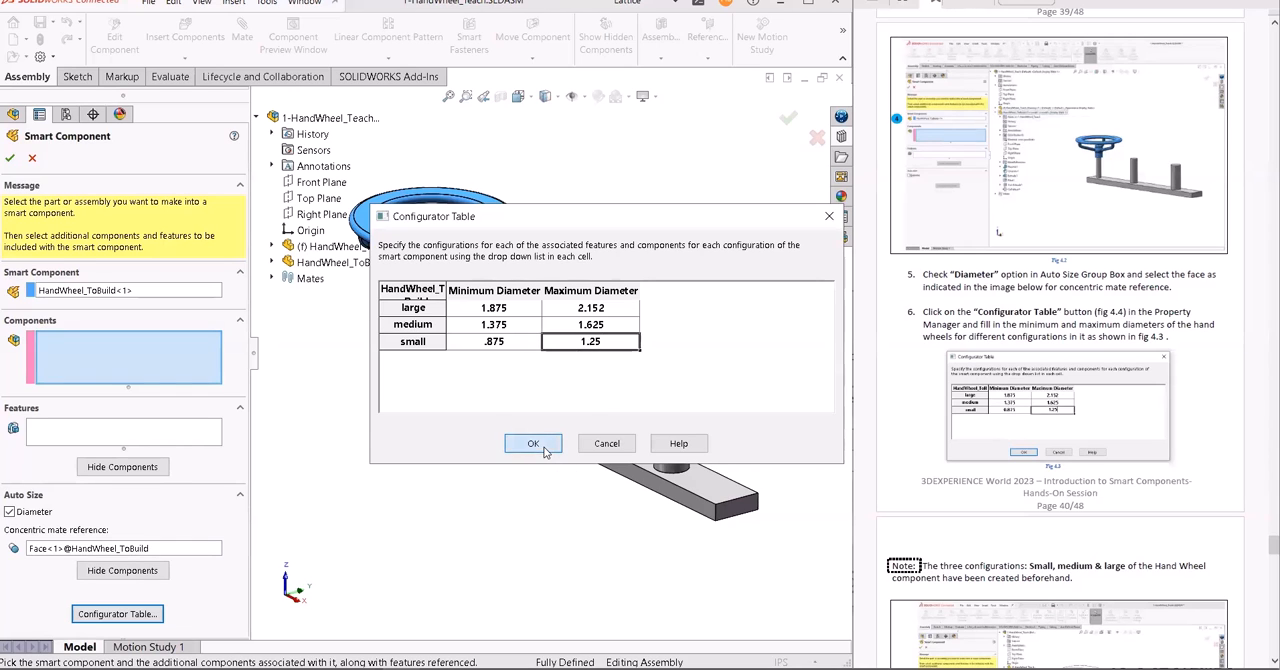
{"action": "left_click", "coordinate": [9, 158]}
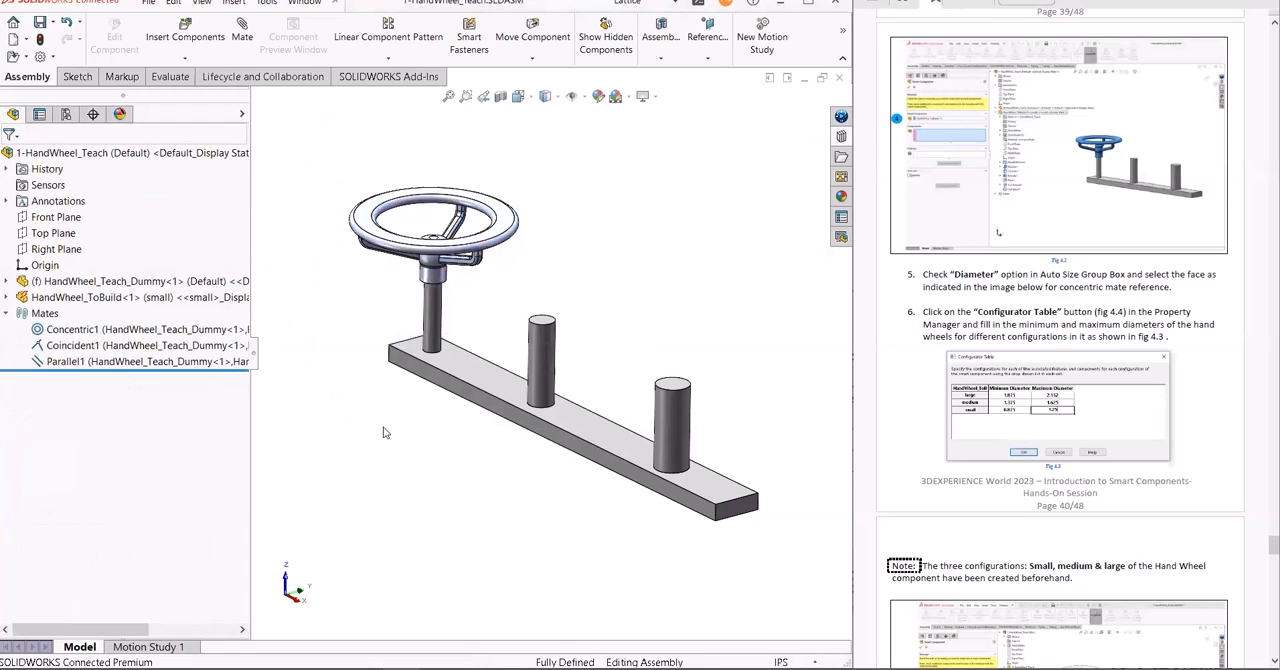
- Save the 1-HandWheel_Teach assembly together with the modified HandWheel_ToBuild part, and close the assembly
{"action": "key", "text": "ctrl+s"}
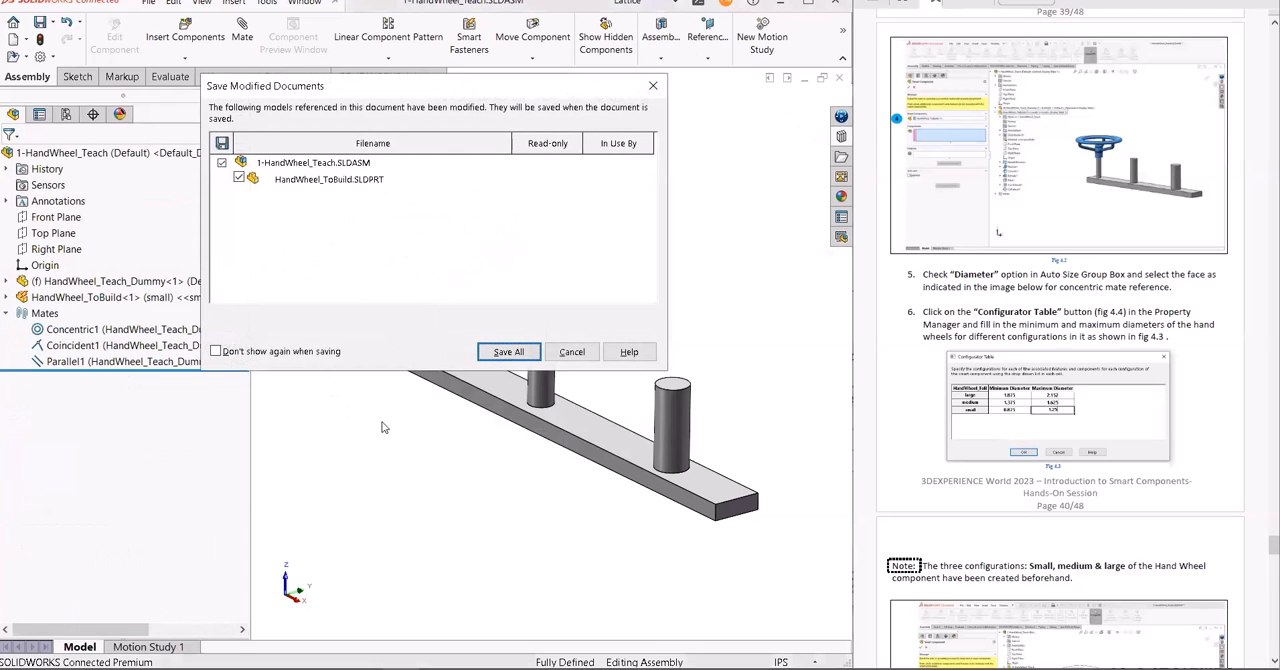
{"action": "left_click", "coordinate": [505, 351]}
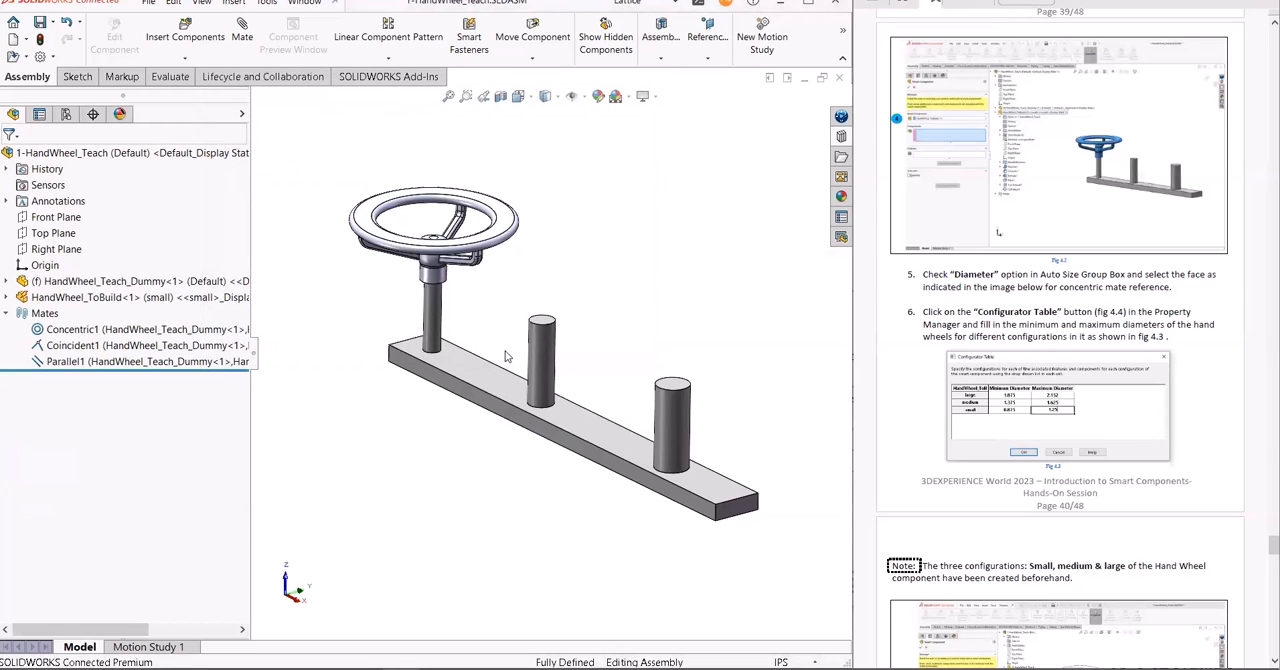
{"action": "left_click", "coordinate": [838, 77]}
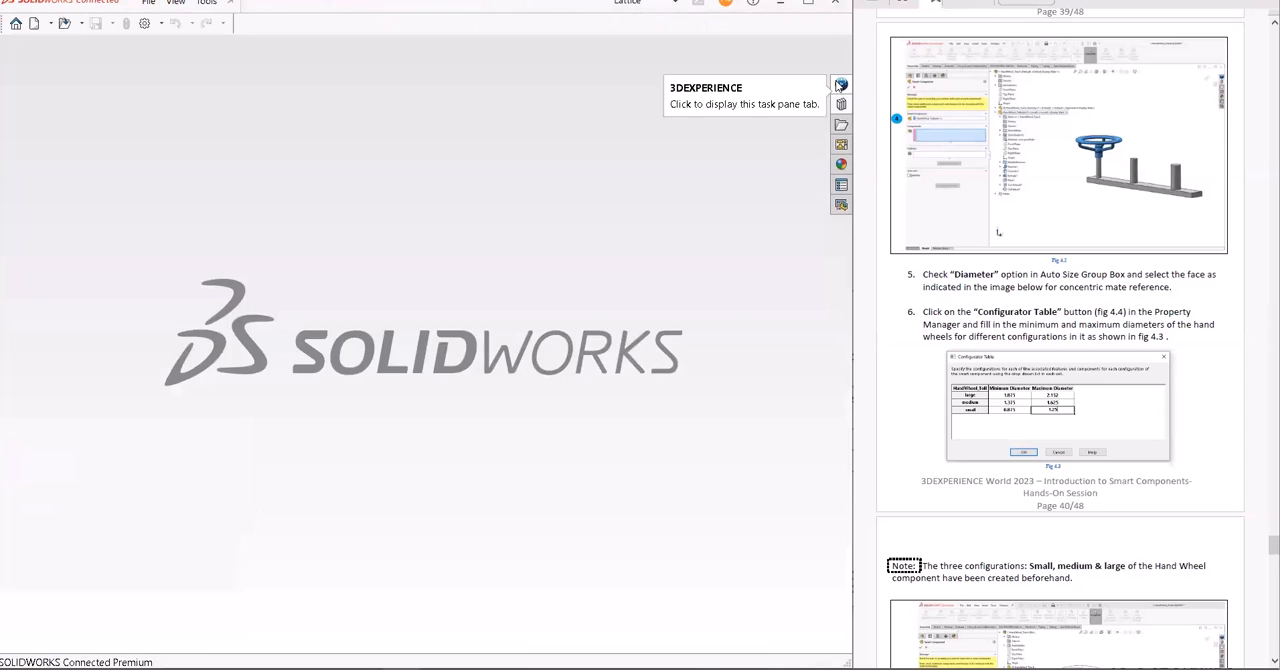
- Follow the guide to Step 2 and open the 2-Auto-size-handwheel assembly from the design library's 4-Handwheel folder
{"action": "scroll", "coordinate": [1101, 330], "scroll_direction": "down", "scroll_amount": 5}
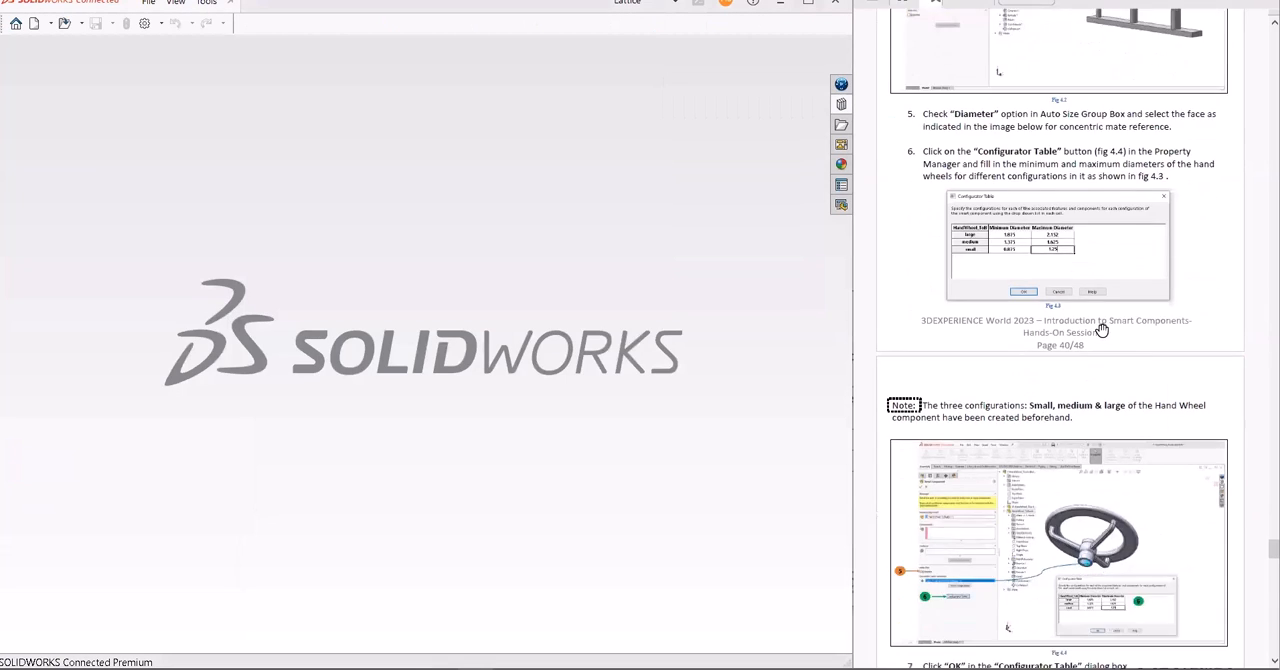
{"action": "scroll", "coordinate": [1101, 330], "scroll_direction": "down", "scroll_amount": 7}
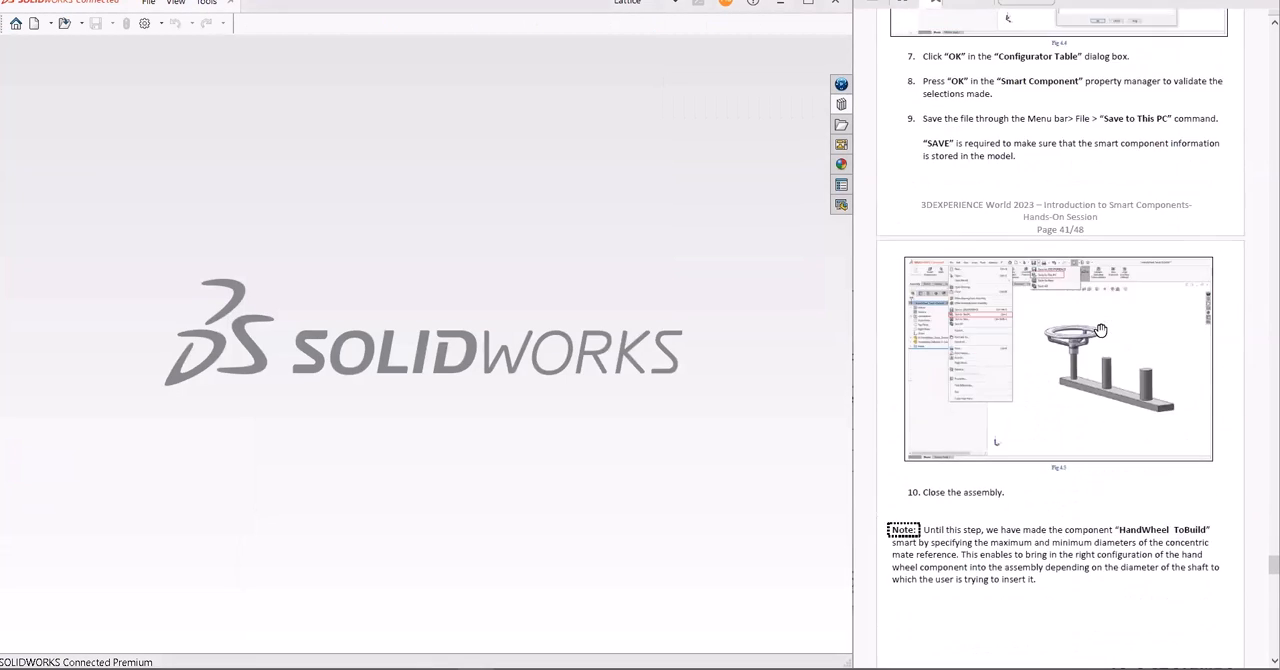
{"action": "scroll", "coordinate": [1101, 330], "scroll_direction": "down", "scroll_amount": 2}
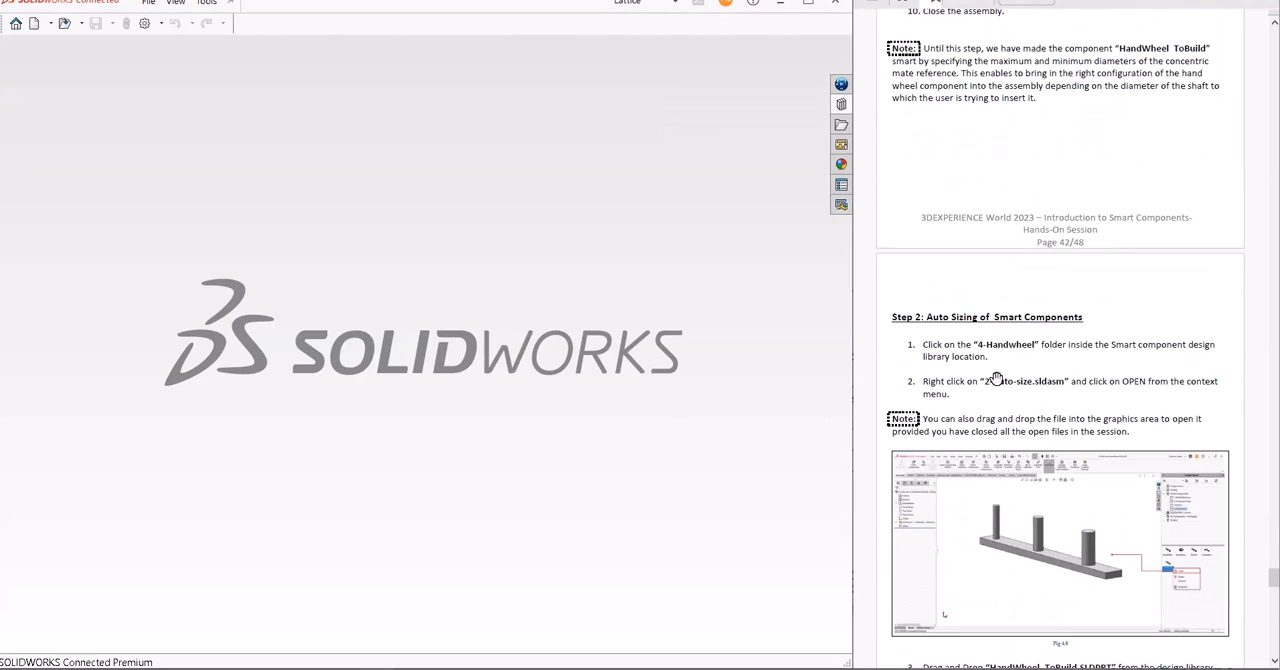
{"action": "left_click_drag", "start_coordinate": [998, 379], "coordinate": [996, 318]}
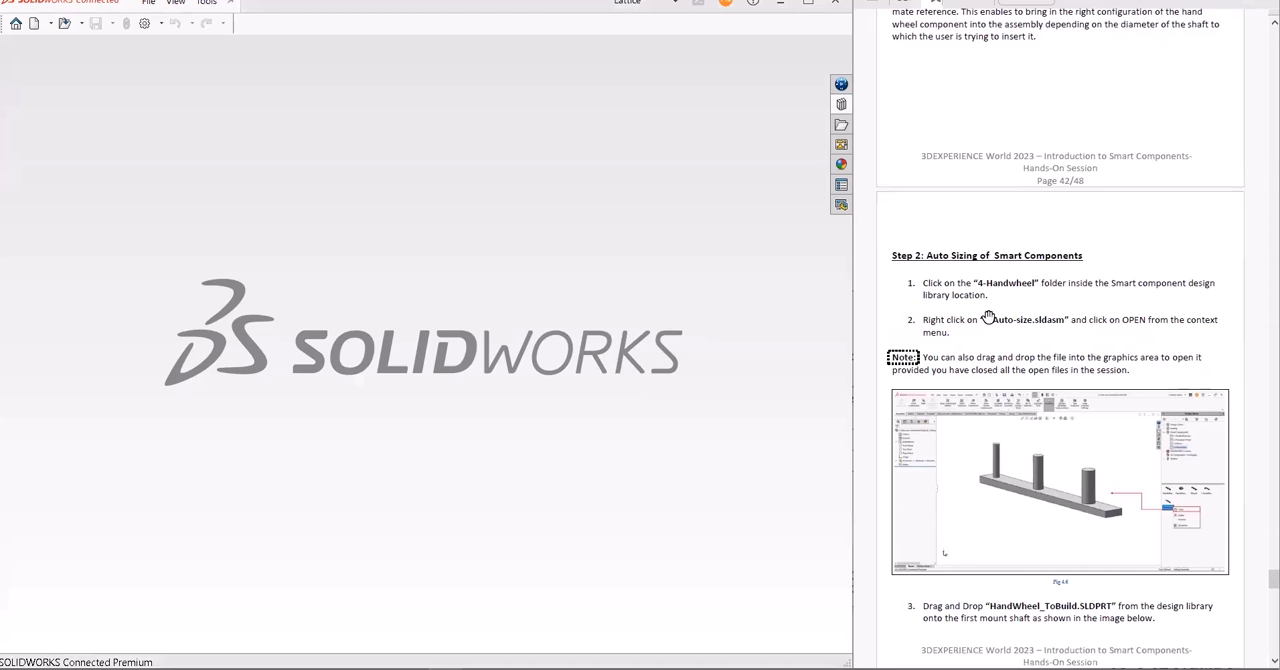
{"action": "left_click", "coordinate": [841, 104]}
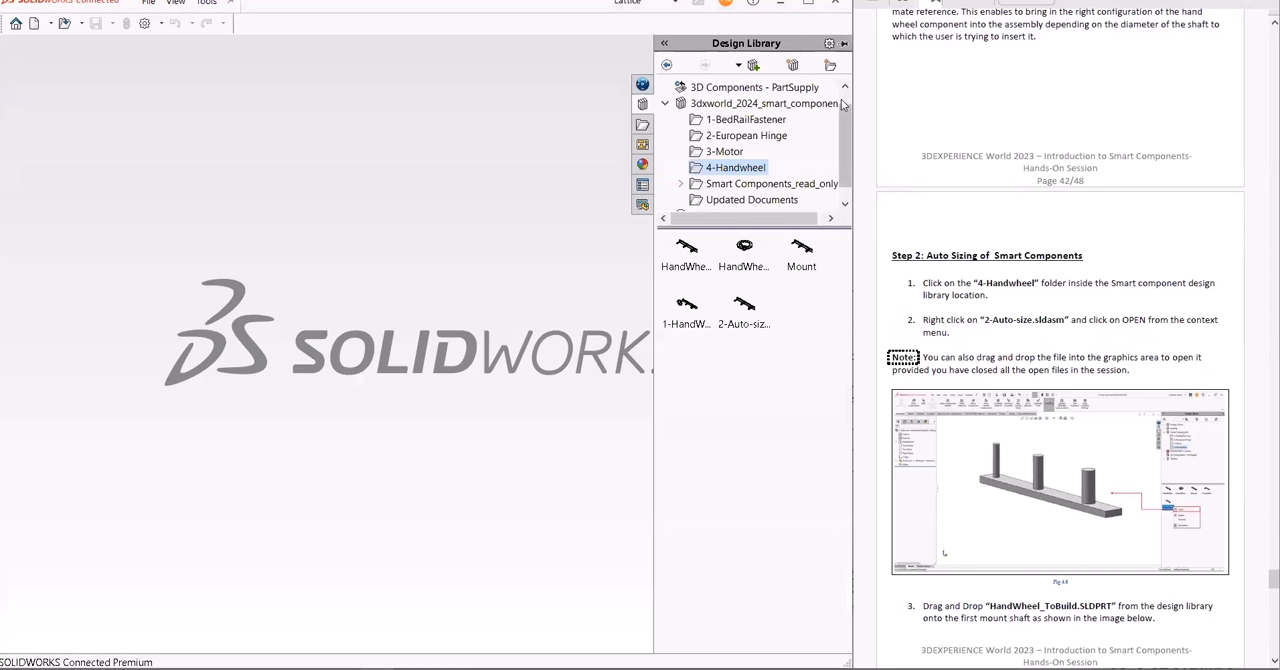
{"action": "right_click", "coordinate": [744, 310]}
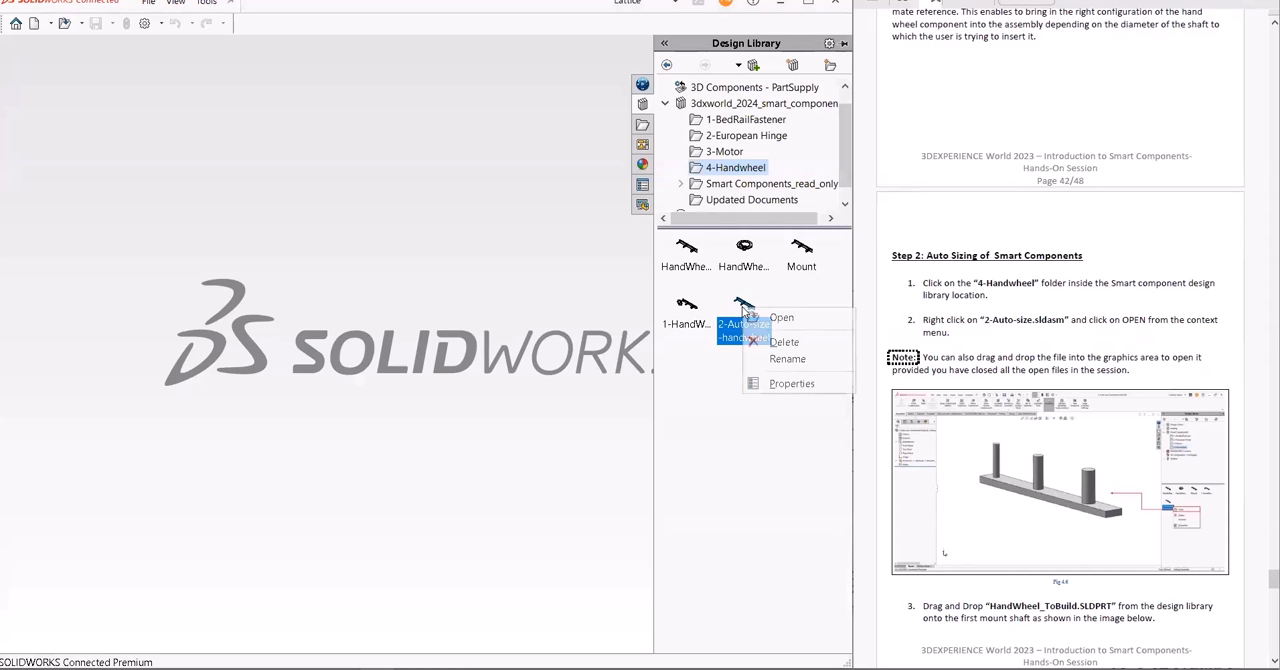
{"action": "left_click", "coordinate": [778, 318]}
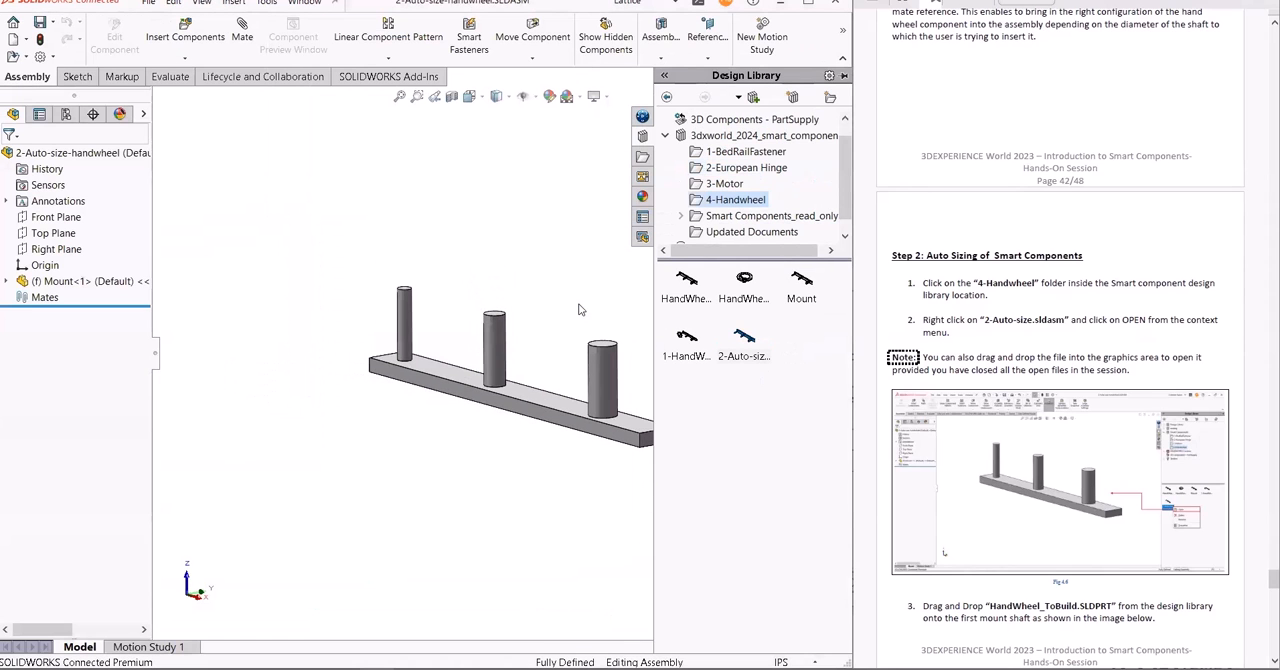
- Insert HandWheel_ToBuild from the design library onto the first, thinnest shaft of the mount with a concentric mate
{"action": "middle_click_drag", "start_coordinate": [599, 300], "coordinate": [520, 296], "text": "ctrl"}
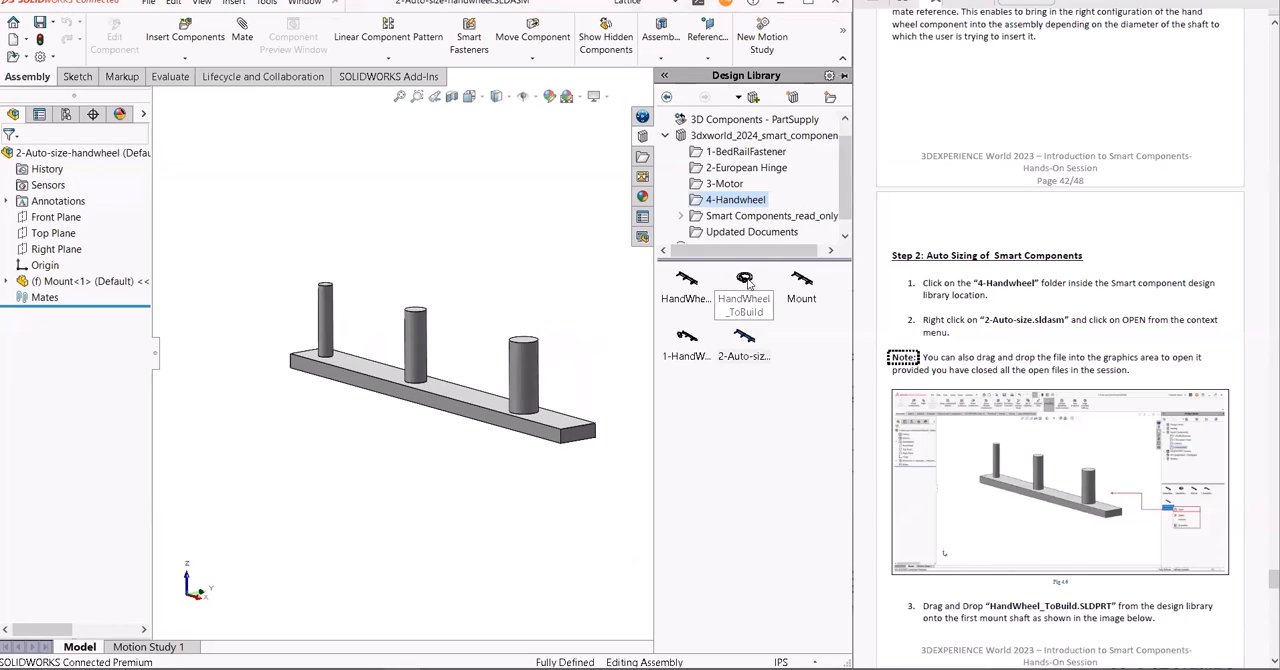
{"action": "mouse_move", "coordinate": [750, 284]}
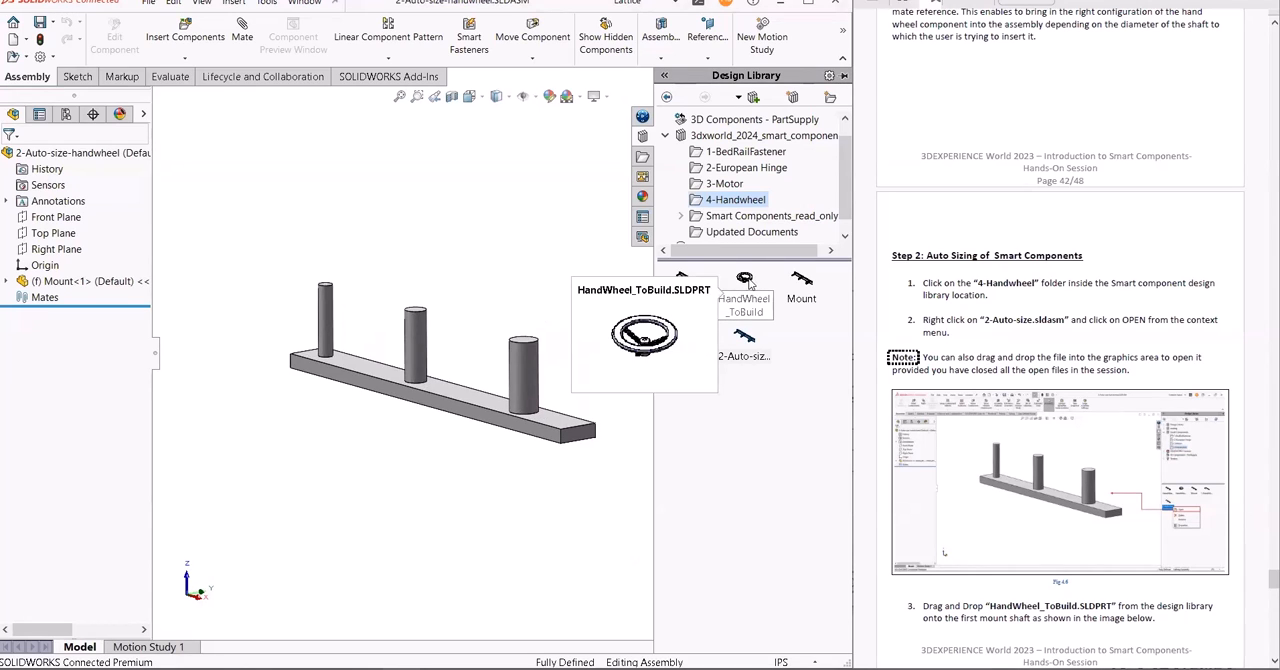
{"action": "left_click_drag", "start_coordinate": [743, 284], "coordinate": [341, 325]}
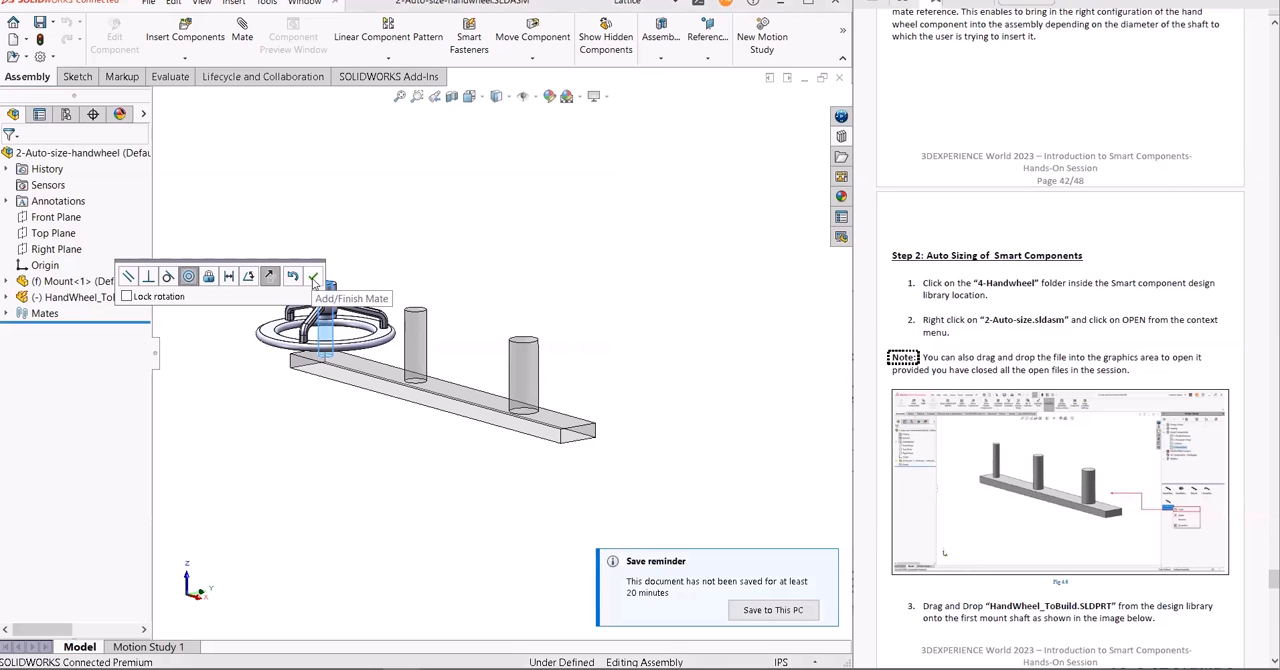
{"action": "left_click", "coordinate": [312, 278]}
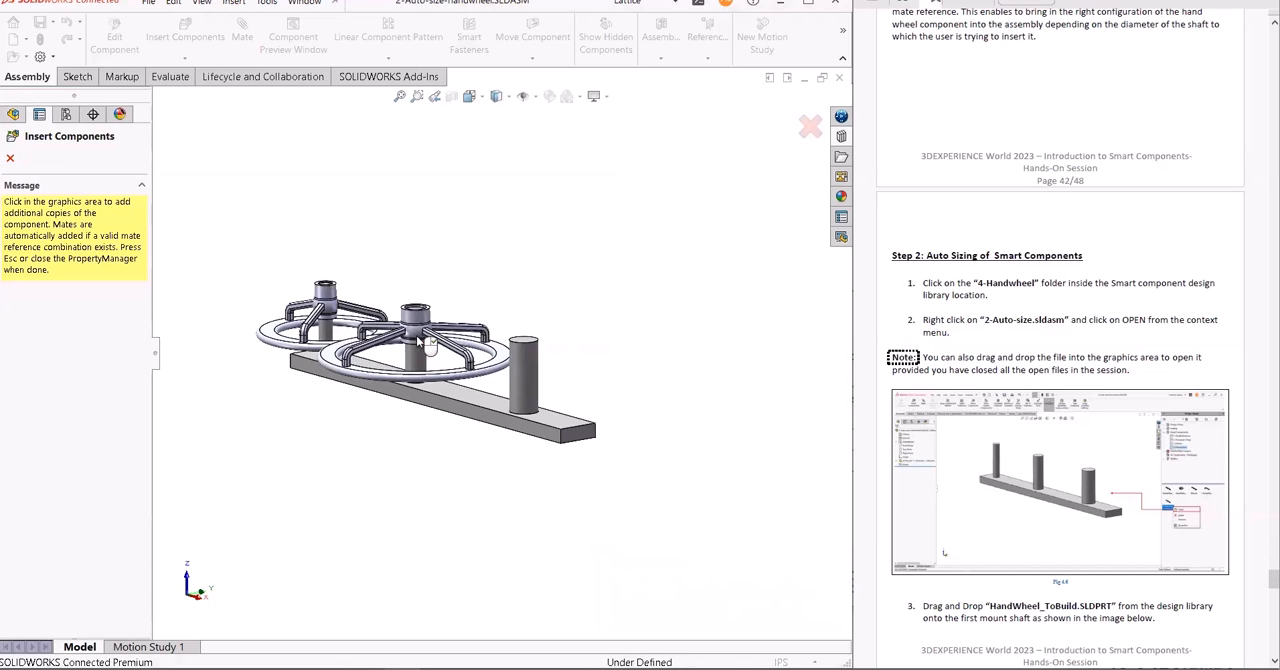
- Place auto-sized copies of the handwheel on the mount's second and third shafts, accepting the concentric mate for each
{"action": "left_click", "coordinate": [416, 335]}
{"action": "left_click", "coordinate": [397, 303]}
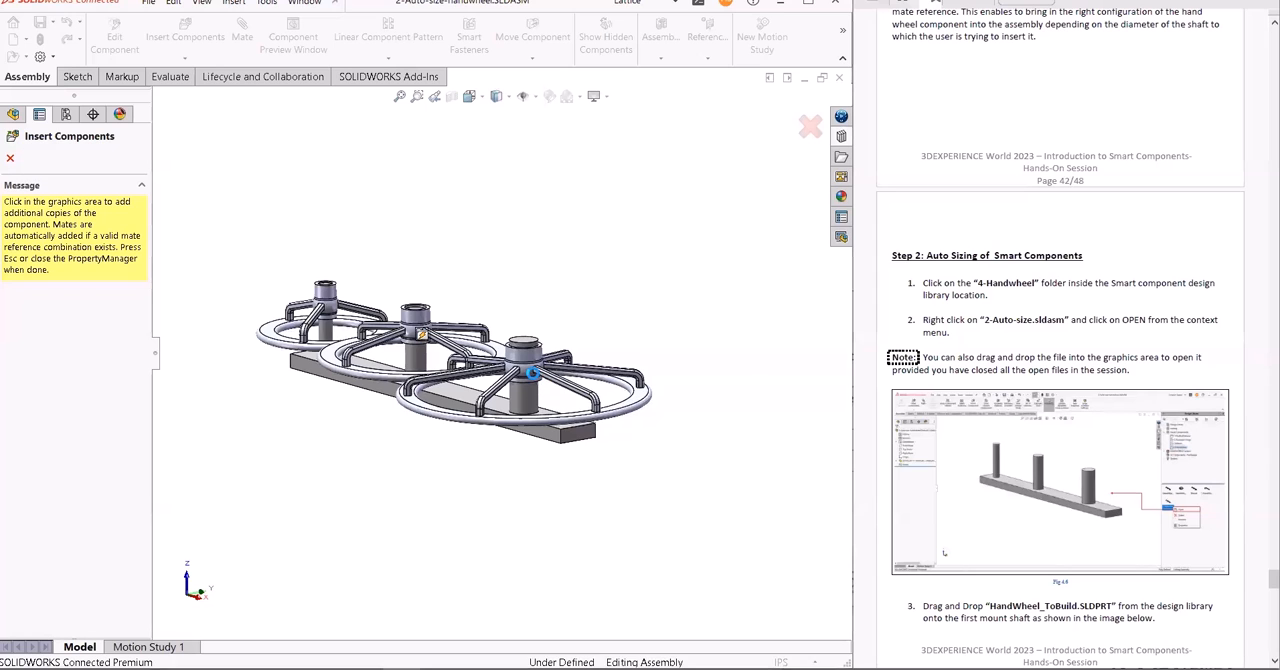
{"action": "left_click", "coordinate": [545, 385]}
{"action": "left_click", "coordinate": [739, 399]}
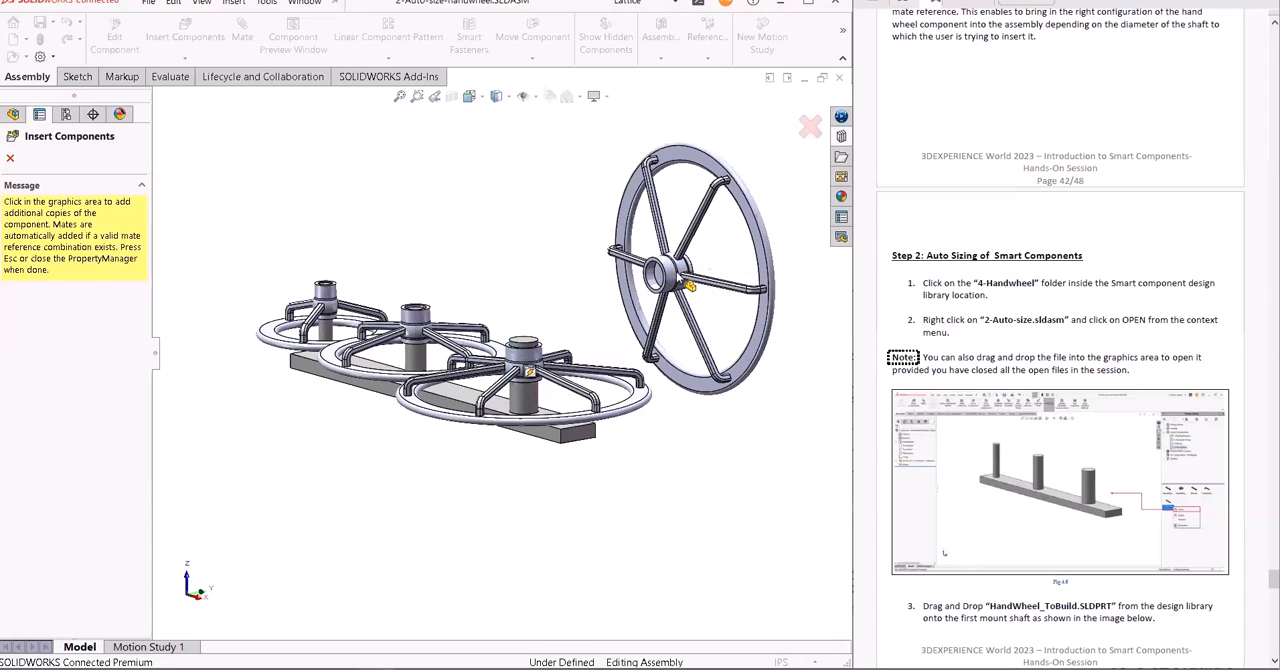
- End the handwheel insertion without placing a fourth copy and examine the three handwheels on the mount from above and the side
{"action": "key", "text": "Escape"}
{"action": "middle_click_drag", "start_coordinate": [647, 273], "coordinate": [651, 327]}
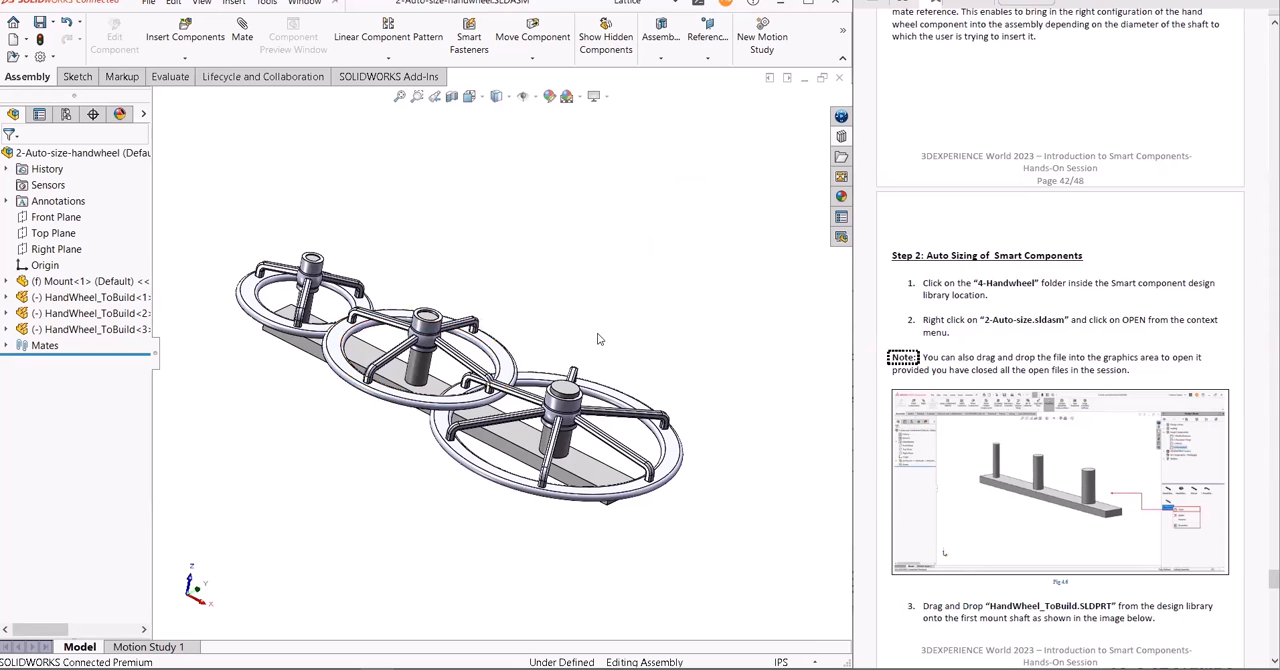
{"action": "middle_click_drag", "start_coordinate": [600, 308], "coordinate": [586, 402]}
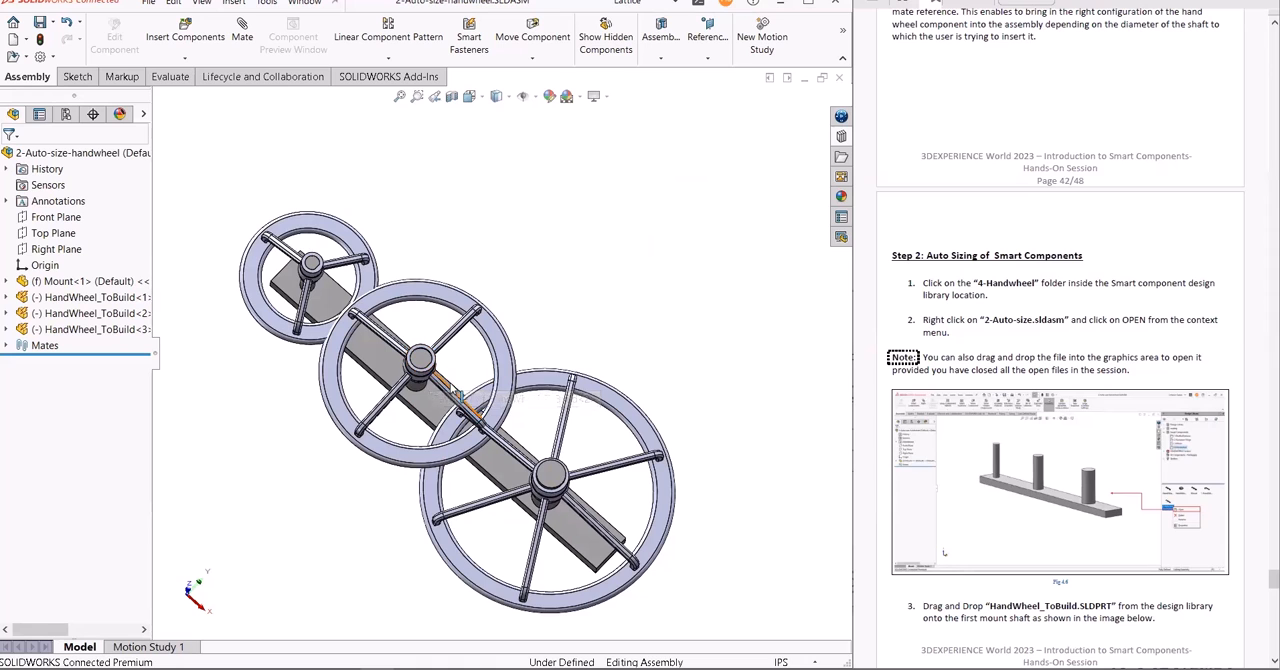
{"action": "middle_click_drag", "start_coordinate": [667, 412], "coordinate": [692, 322]}
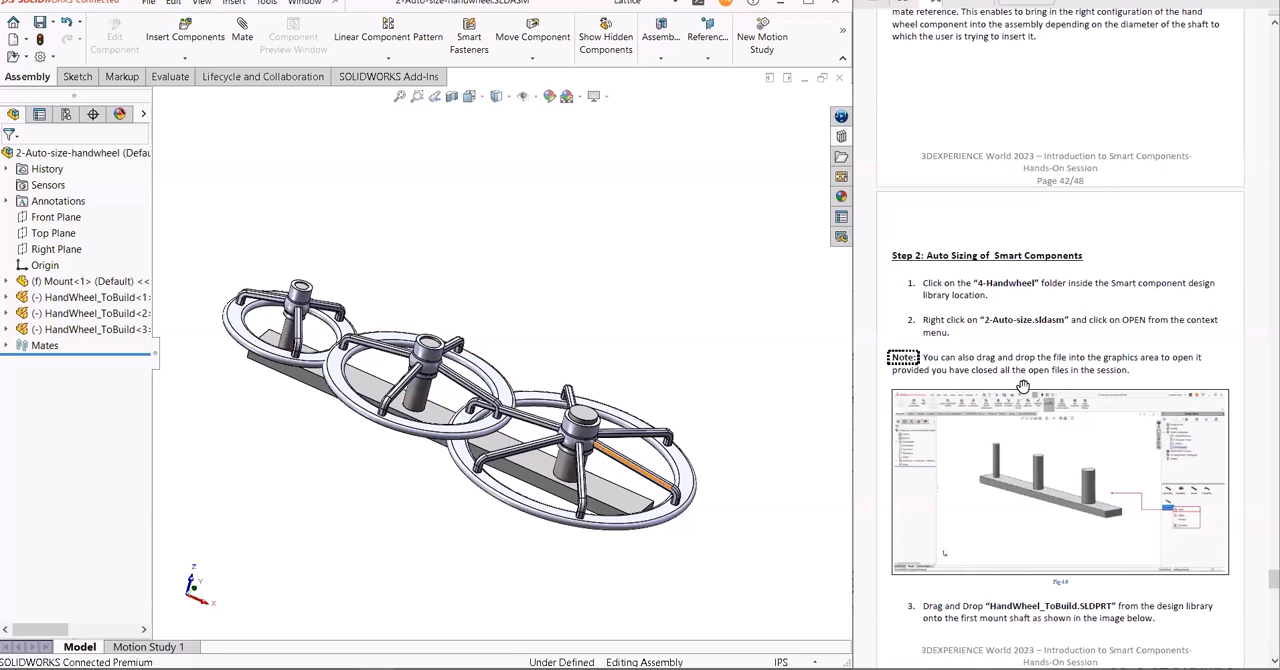
- Go through the guide to the end of Part 3 Exercise 1 and switch to the presentation slide on auto sizing smart components
{"action": "scroll", "coordinate": [1024, 389], "scroll_direction": "down", "scroll_amount": 10}
{"action": "scroll", "coordinate": [1024, 389], "scroll_direction": "down", "scroll_amount": 10}
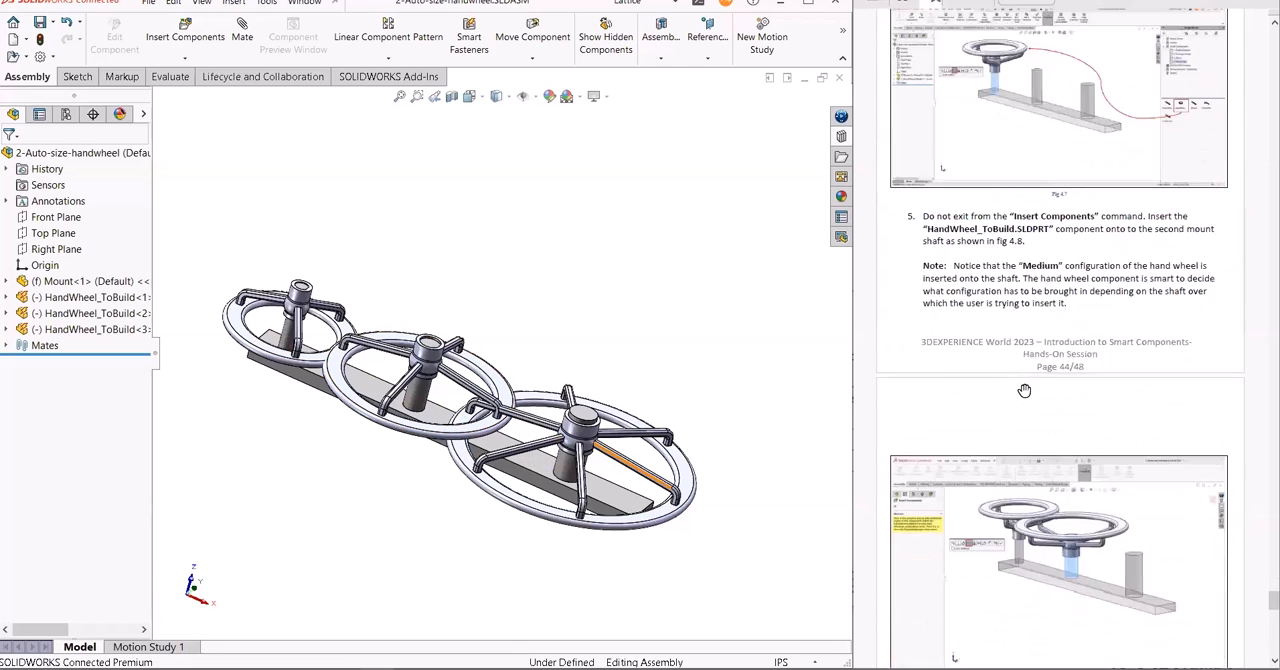
{"action": "scroll", "coordinate": [1025, 391], "scroll_direction": "down", "scroll_amount": 10}
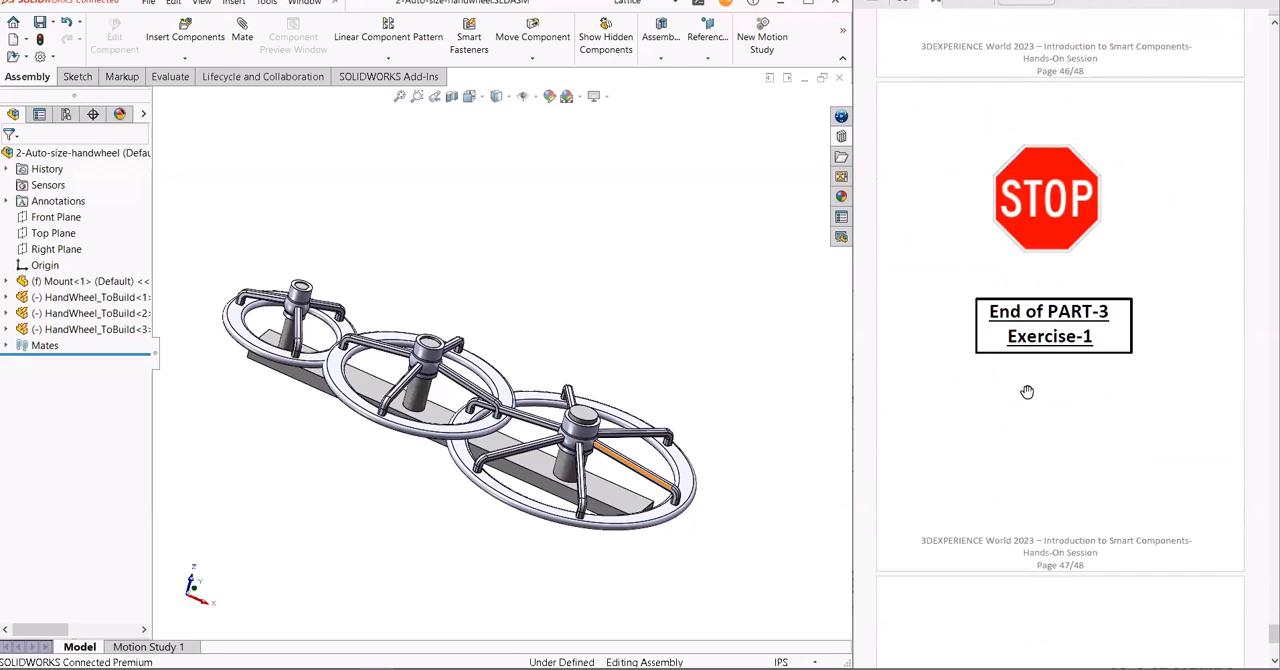
{"action": "key", "text": "alt+Tab"}
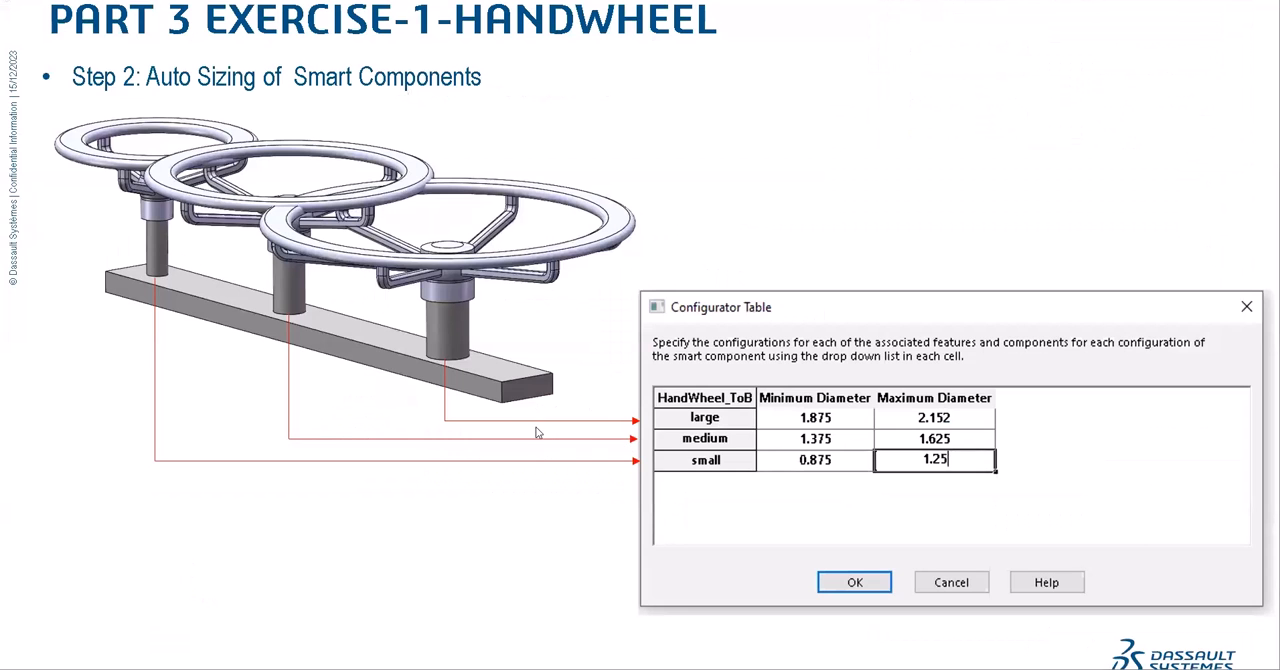